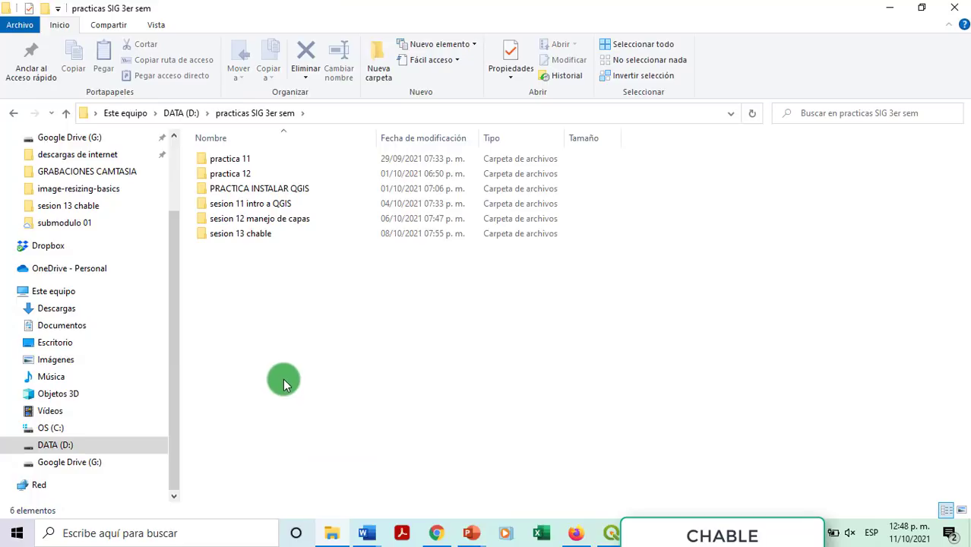
# Step: Create a new folder 'sesion 13 practica chabble digitalizacion' inside practicas SIG 3er sem
pyautogui.click(382, 71)
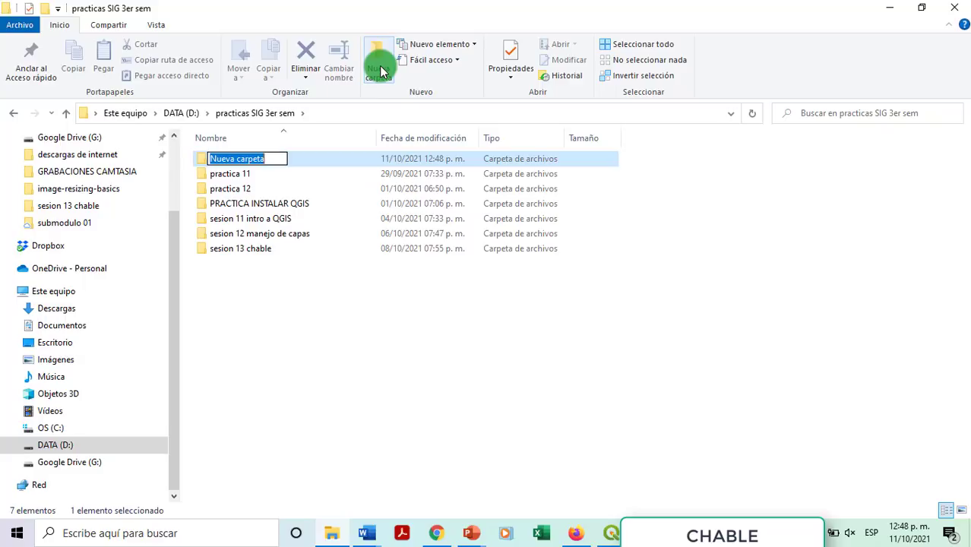
pyautogui.write('se')
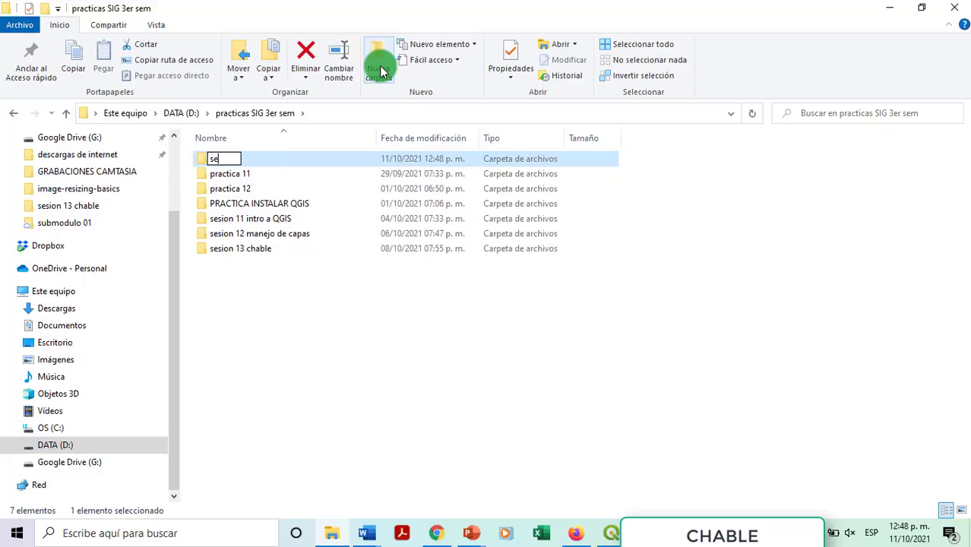
pyautogui.write('sion 13 p')
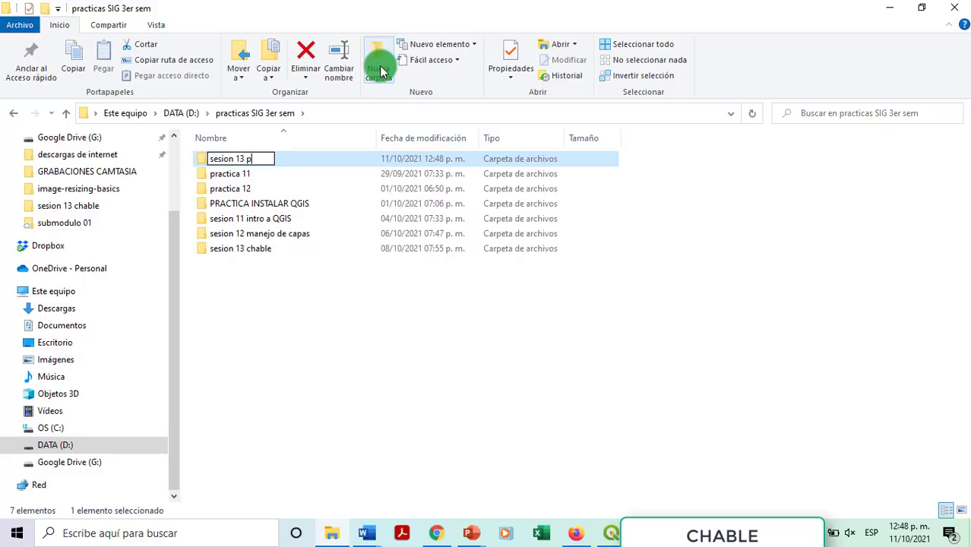
pyautogui.write('racitica chabl')
pyautogui.press('BackSpace')
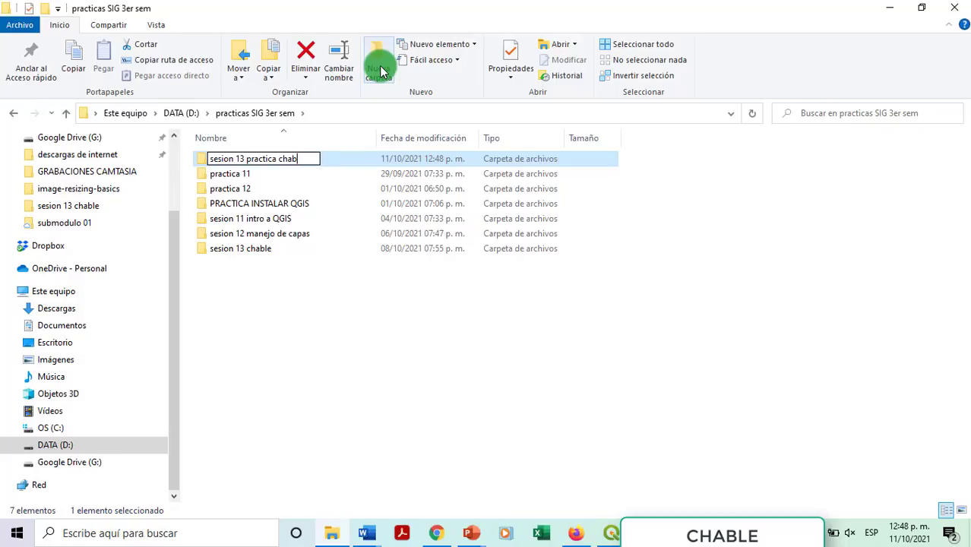
pyautogui.write('ble digi')
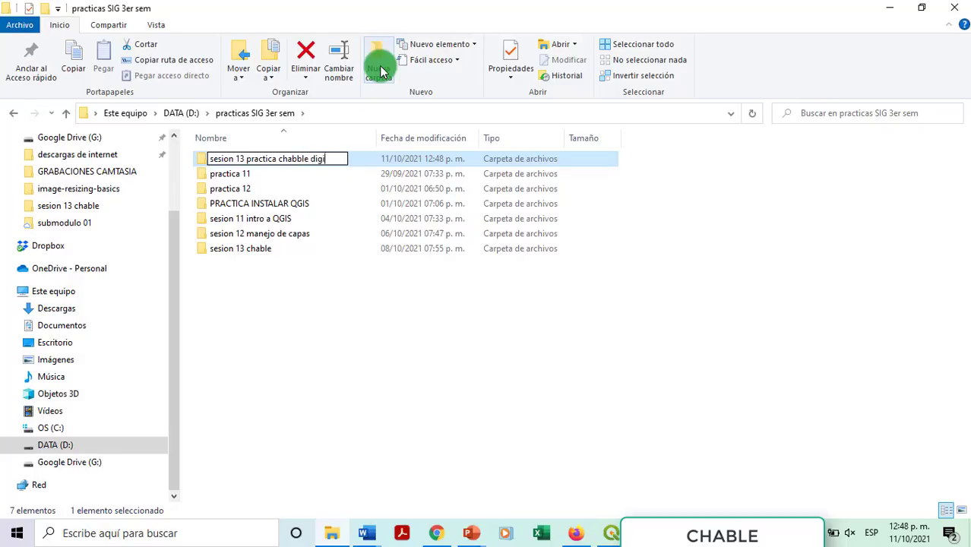
pyautogui.write('talizacion')
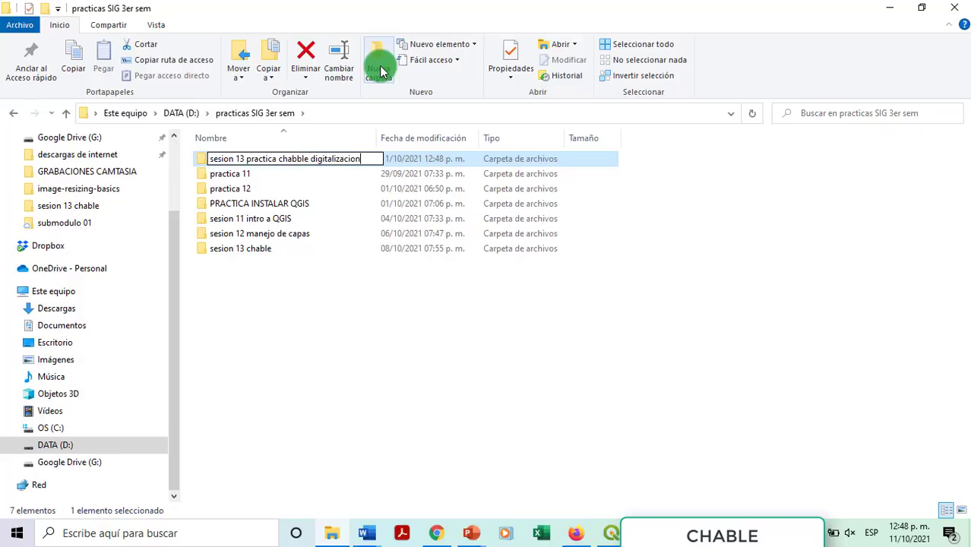
pyautogui.press('Return')
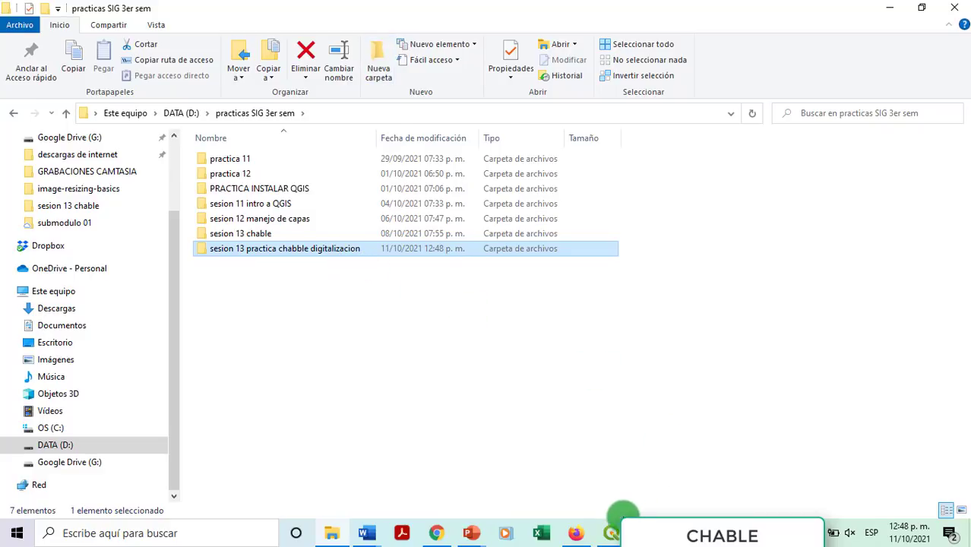
pyautogui.click(611, 535)
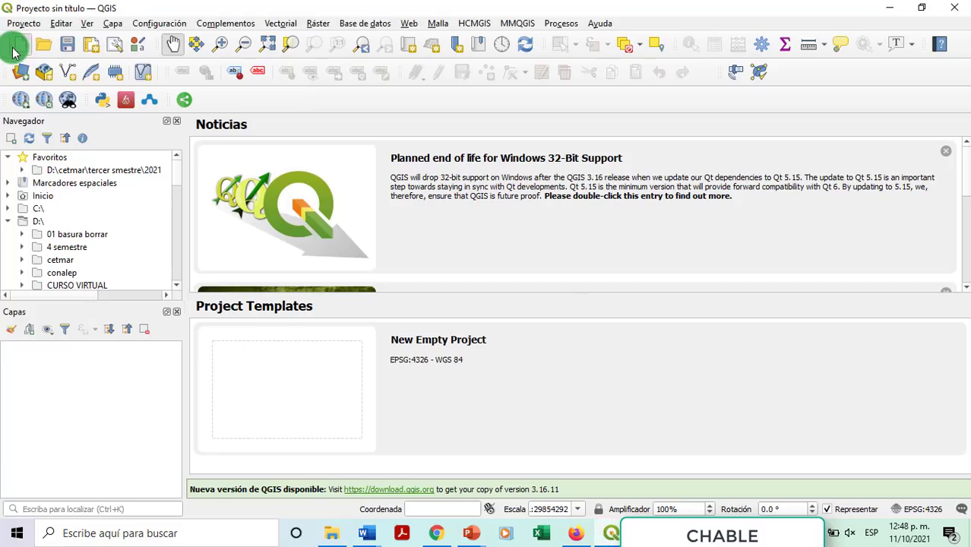
# Step: Start a new QGIS project and browse the save dialog to D:\practicas SIG 3er sem\sesion 13 practica chabble digitalizacion
pyautogui.click(14, 49)
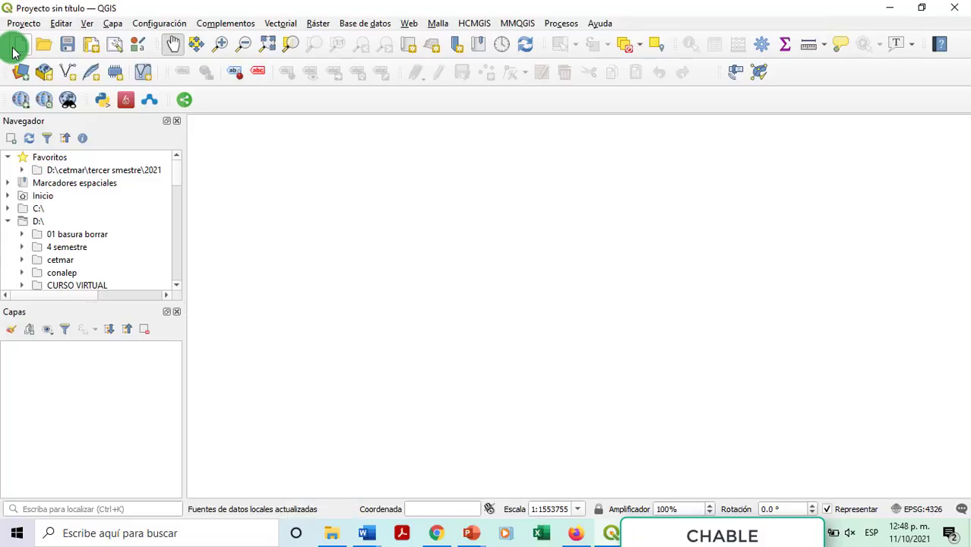
pyautogui.click(28, 26)
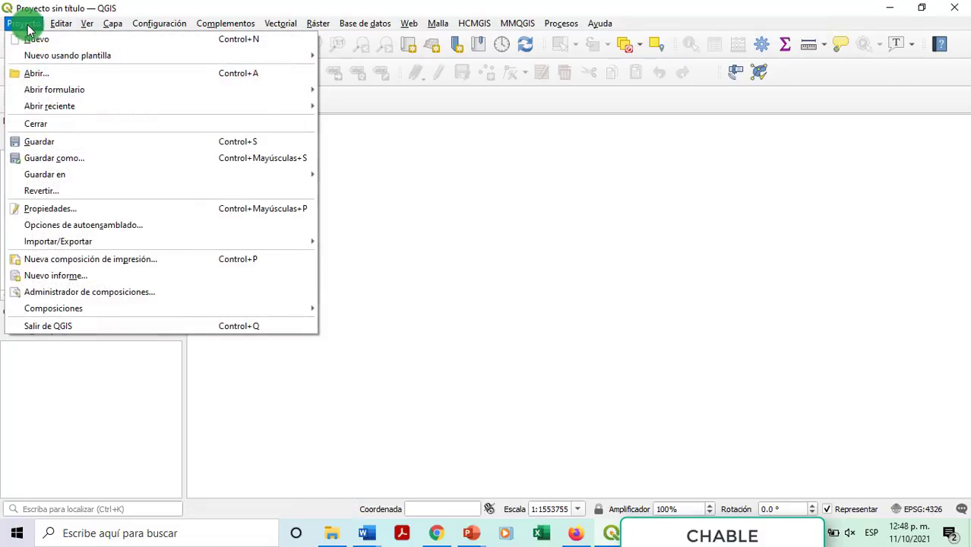
pyautogui.click(58, 142)
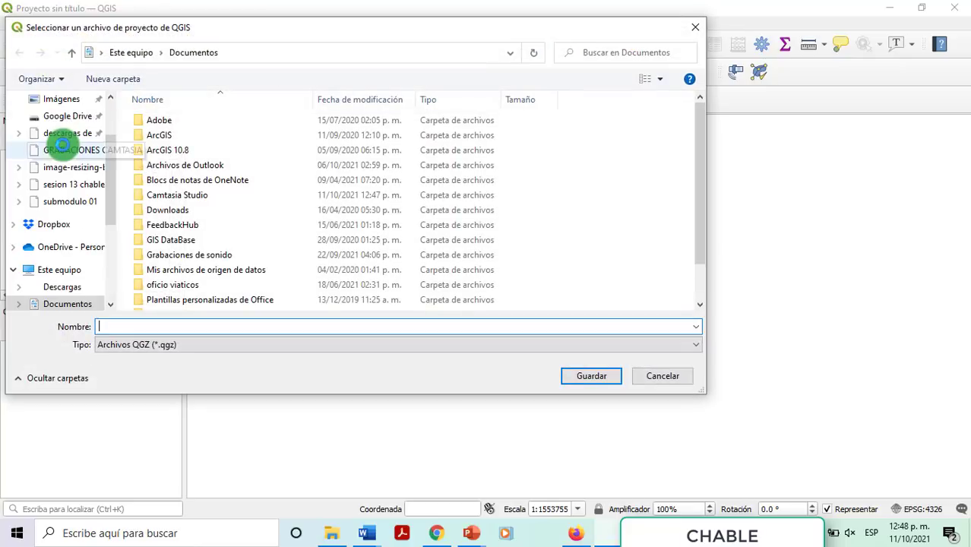
pyautogui.moveTo(113, 215); pyautogui.dragTo(122, 288)
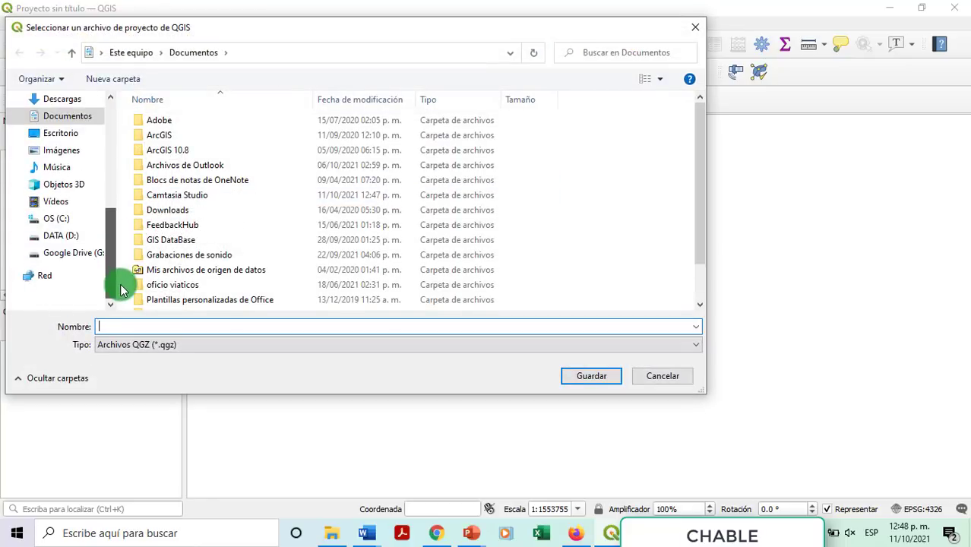
pyautogui.click(67, 235)
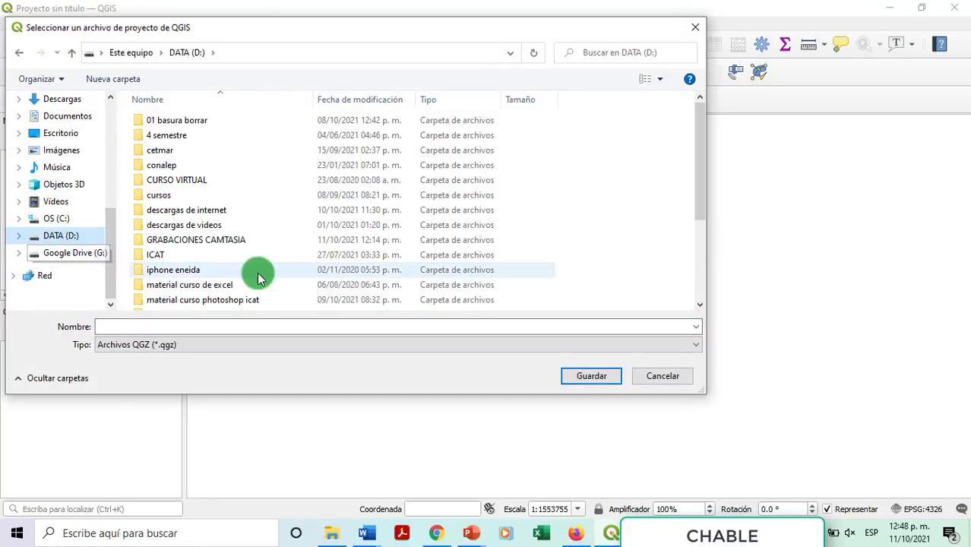
pyautogui.scroll(-3, 258, 272)
pyautogui.doubleClick(190, 274)
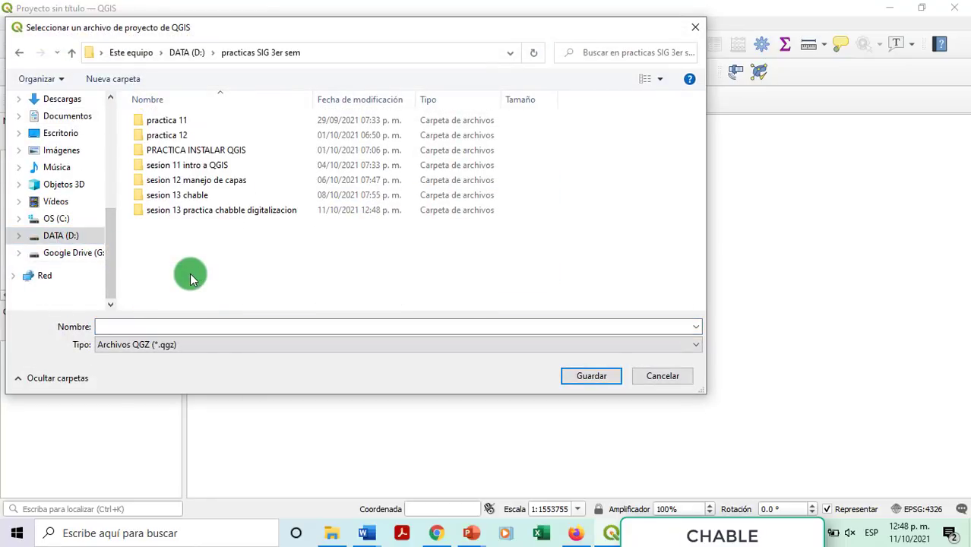
pyautogui.doubleClick(202, 213)
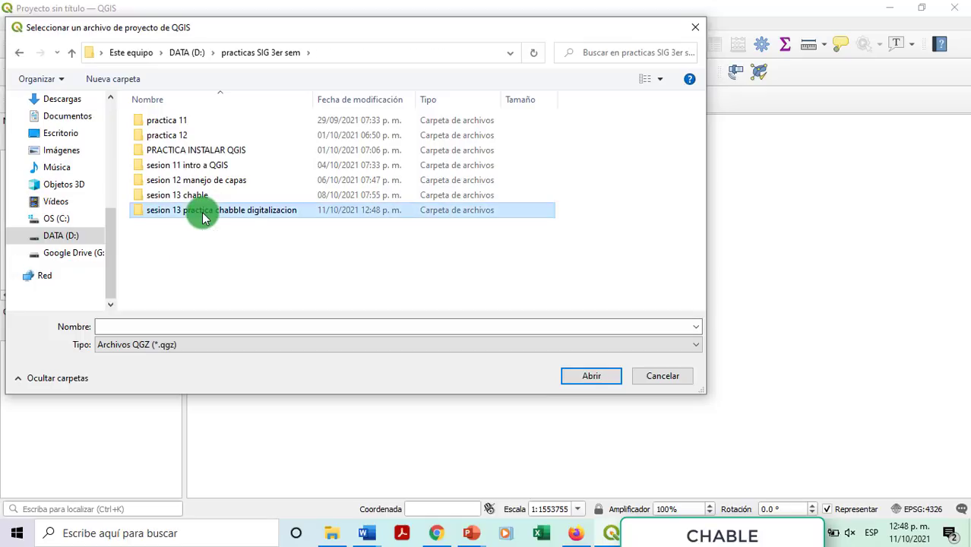
# Step: Save the project as 'practica chable digitalizacion basica'
pyautogui.click(176, 327)
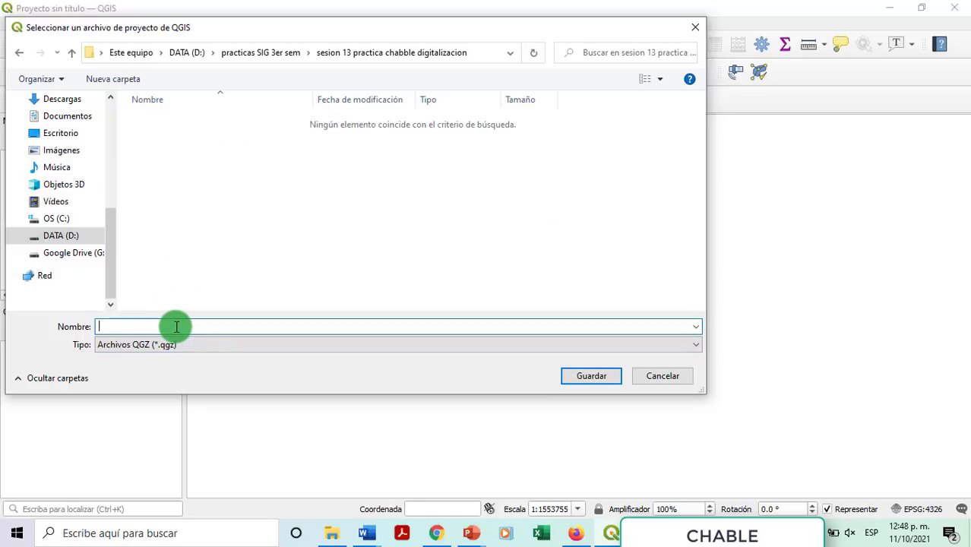
pyautogui.write('practia')
pyautogui.press('BackSpace')
pyautogui.write('ca chable digit')
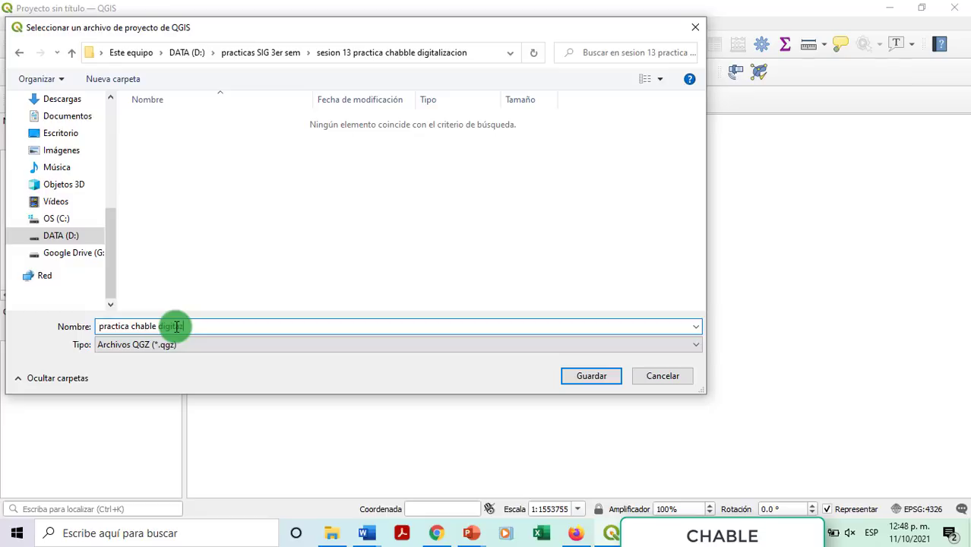
pyautogui.write('alizacion bas')
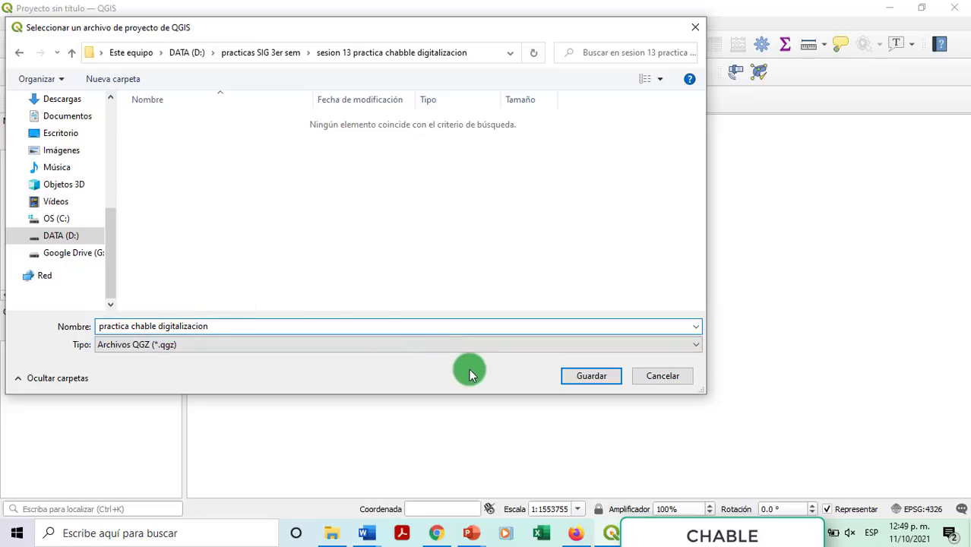
pyautogui.write('ica')
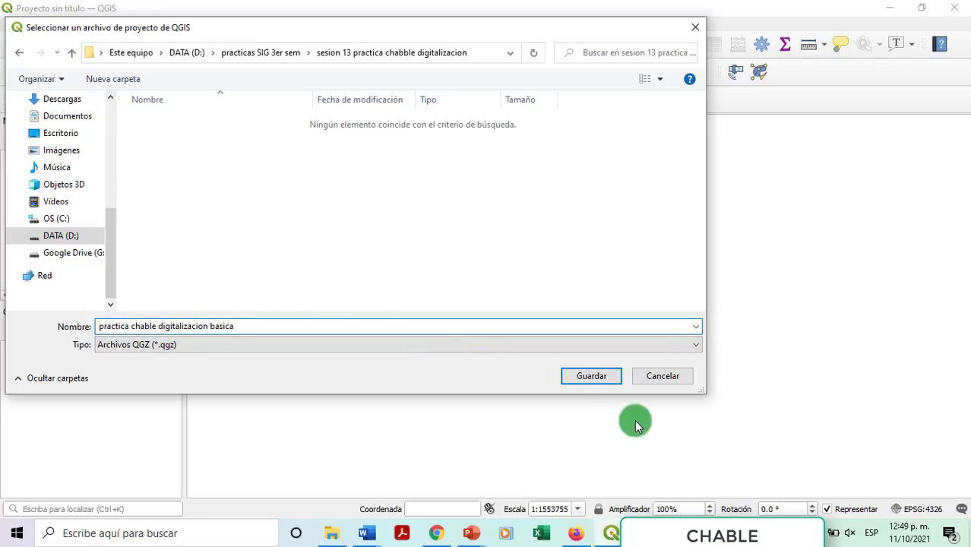
pyautogui.click(582, 377)
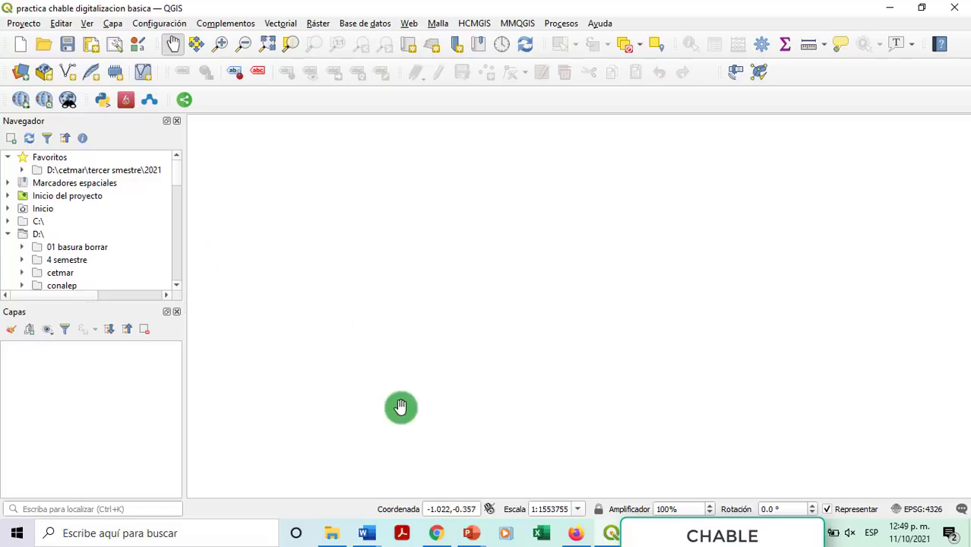
# Step: Confirm the saved project file in the sesion 13 folder in File Explorer, then return to QGIS
pyautogui.click(334, 533)
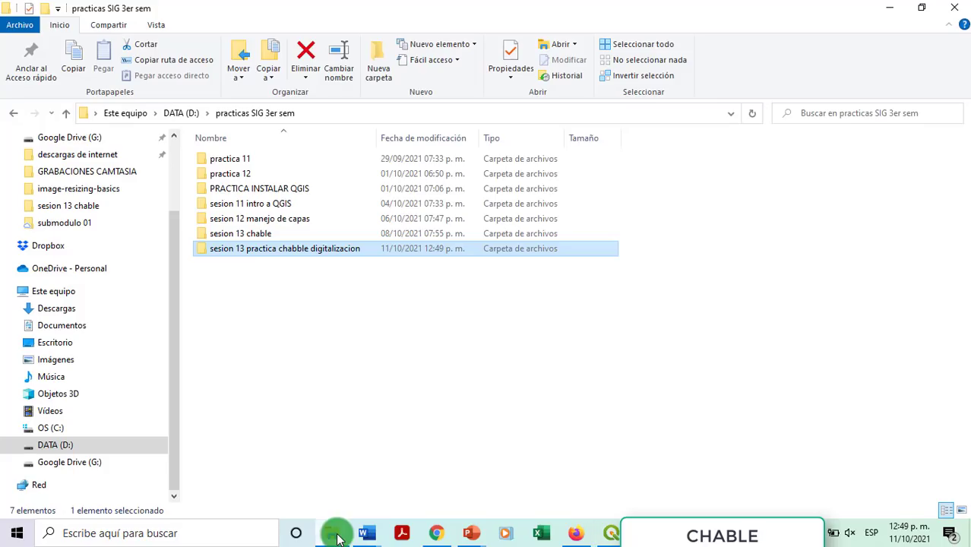
pyautogui.doubleClick(262, 250)
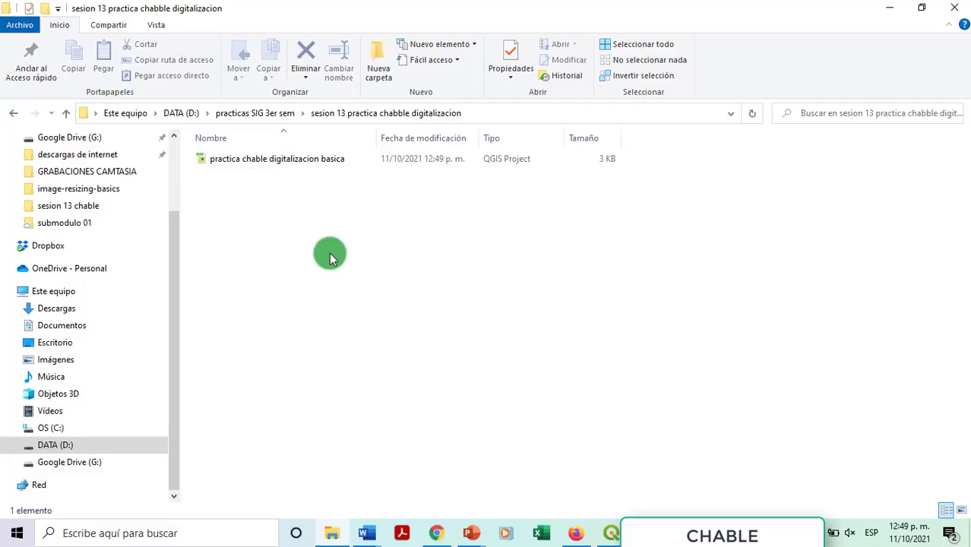
pyautogui.click(611, 534)
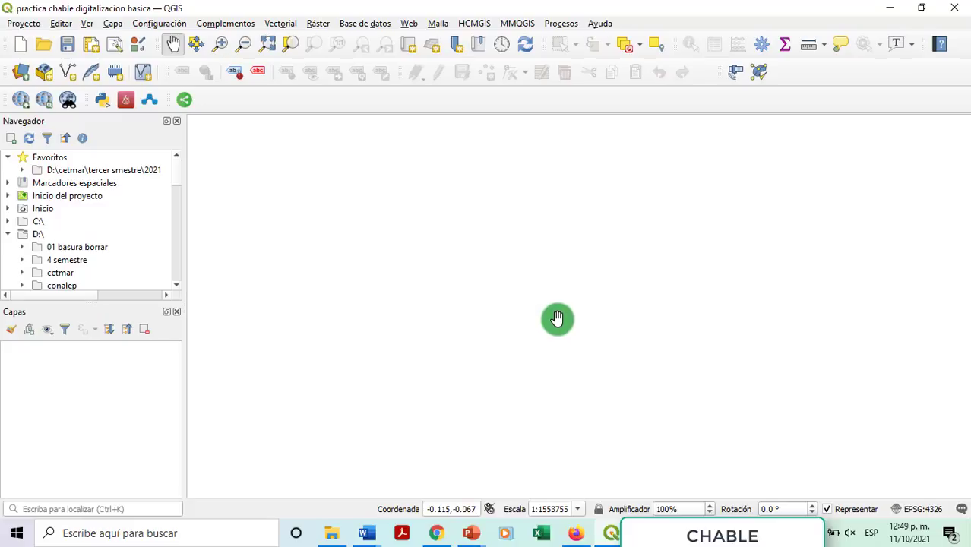
pyautogui.click(113, 23)
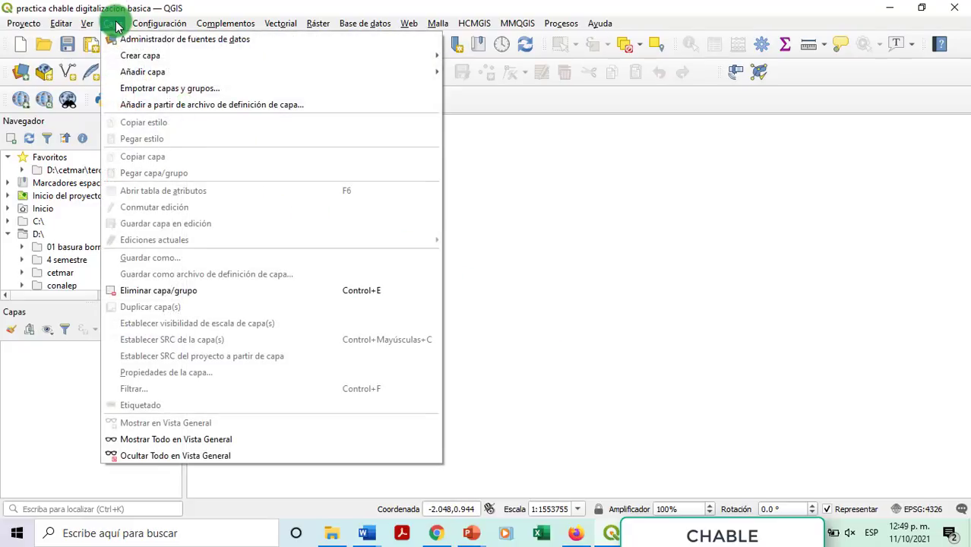
pyautogui.moveTo(137, 59)
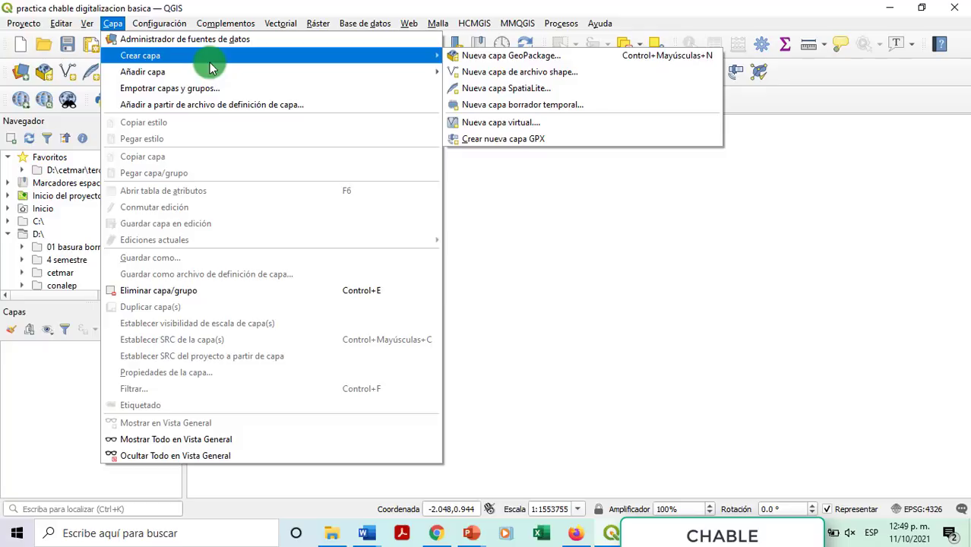
pyautogui.moveTo(439, 59)
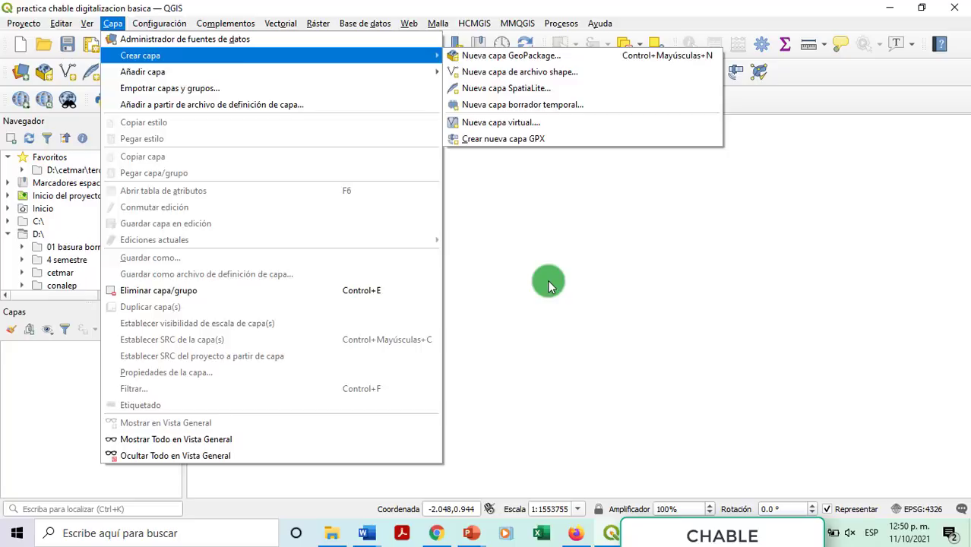
pyautogui.click(548, 283)
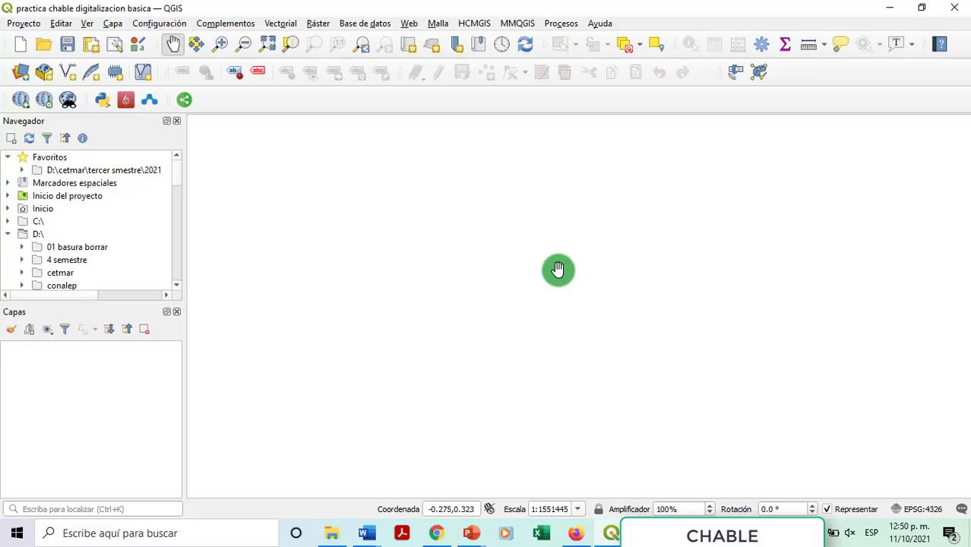
# Step: Add the Google Road basemap from QuickMapServices
pyautogui.click(410, 24)
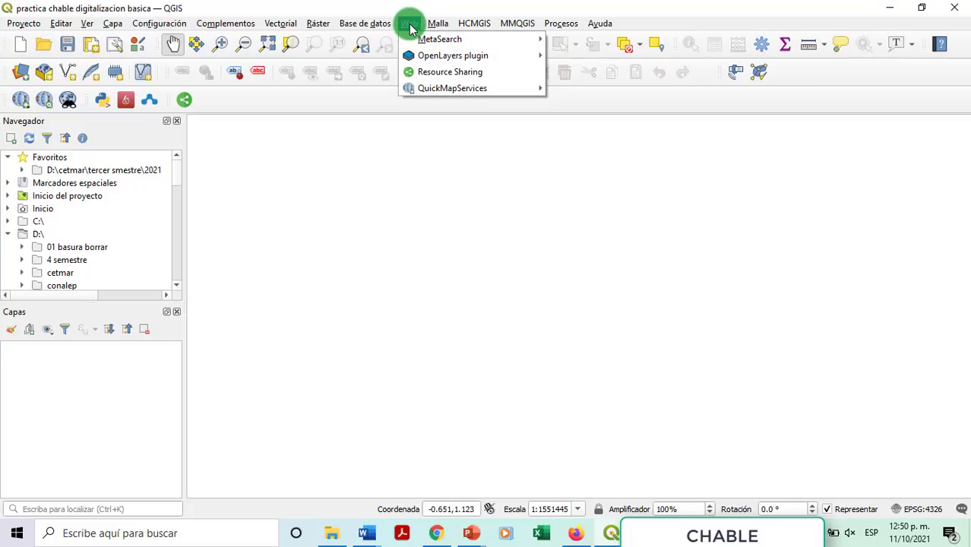
pyautogui.moveTo(423, 90)
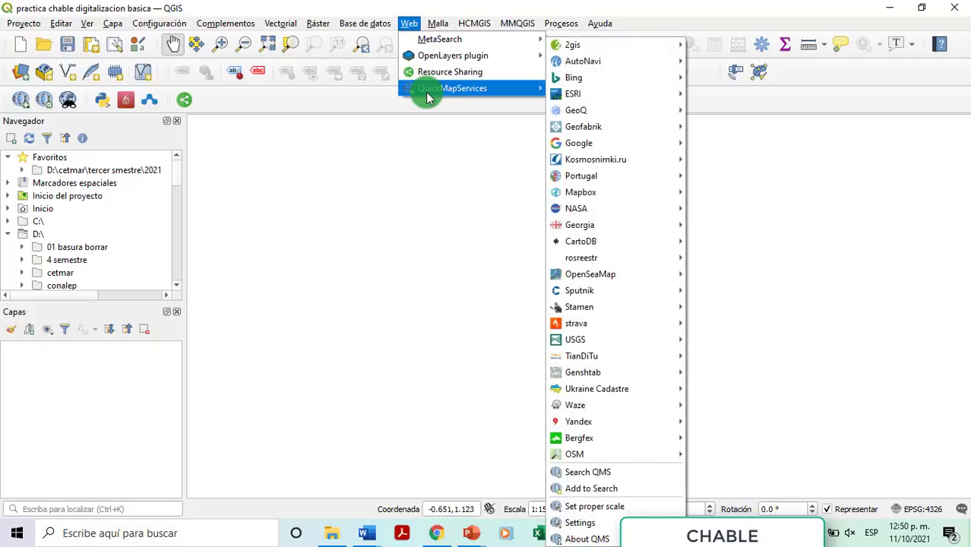
pyautogui.moveTo(573, 152)
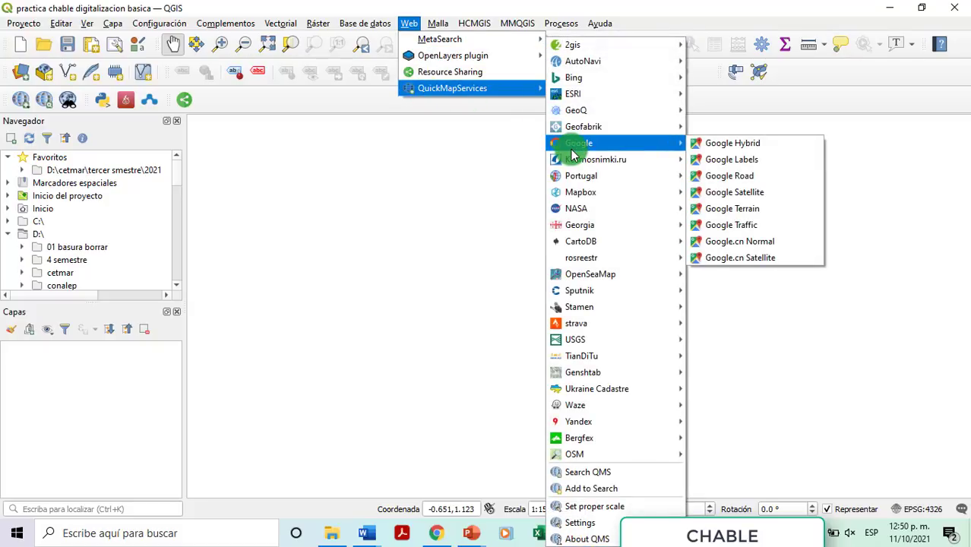
pyautogui.click(756, 177)
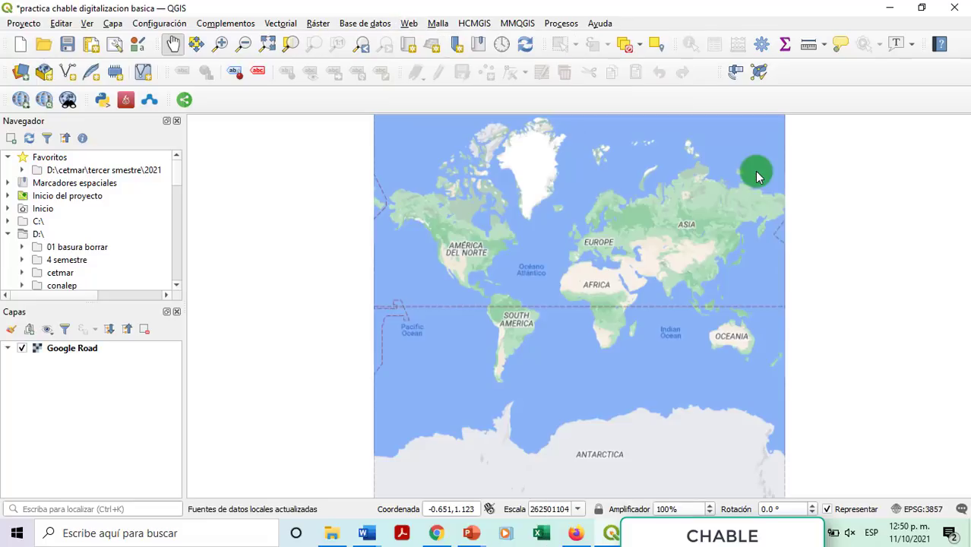
# Step: Zoom from the world view in to Cancún on the Yucatán Peninsula
pyautogui.scroll(1, 506, 280)
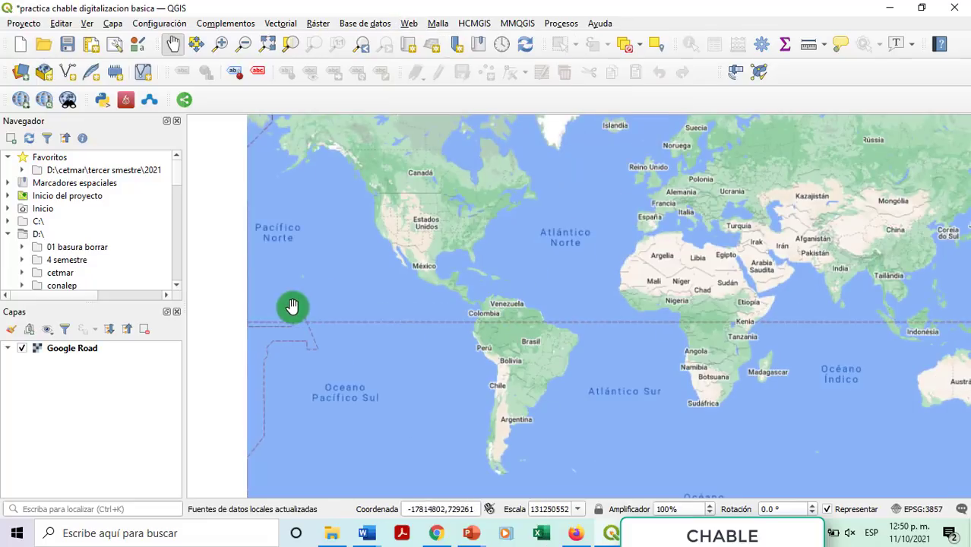
pyautogui.scroll(1, 479, 294)
pyautogui.scroll(2, 478, 293)
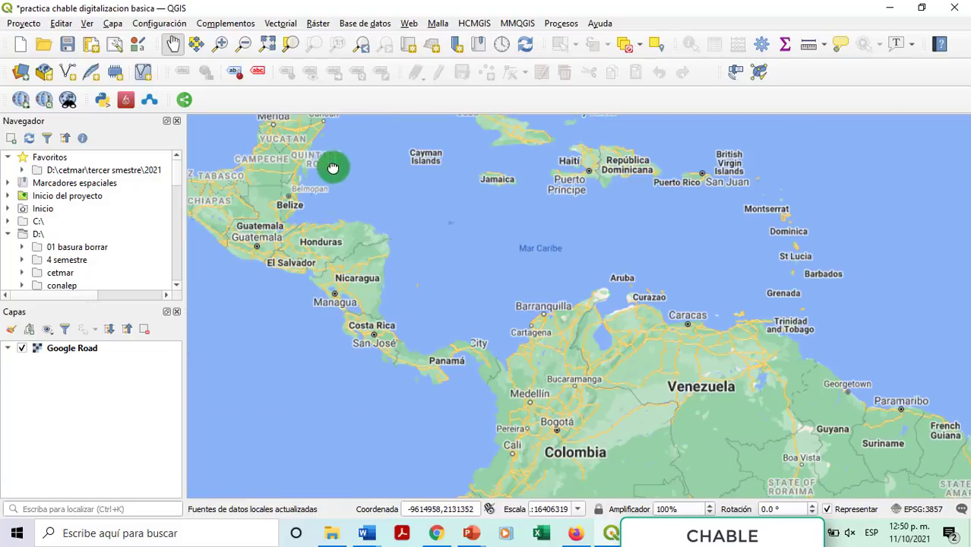
pyautogui.moveTo(331, 165); pyautogui.dragTo(631, 403)
pyautogui.scroll(3, 399, 310)
pyautogui.scroll(1, 441, 289)
pyautogui.scroll(3, 442, 289)
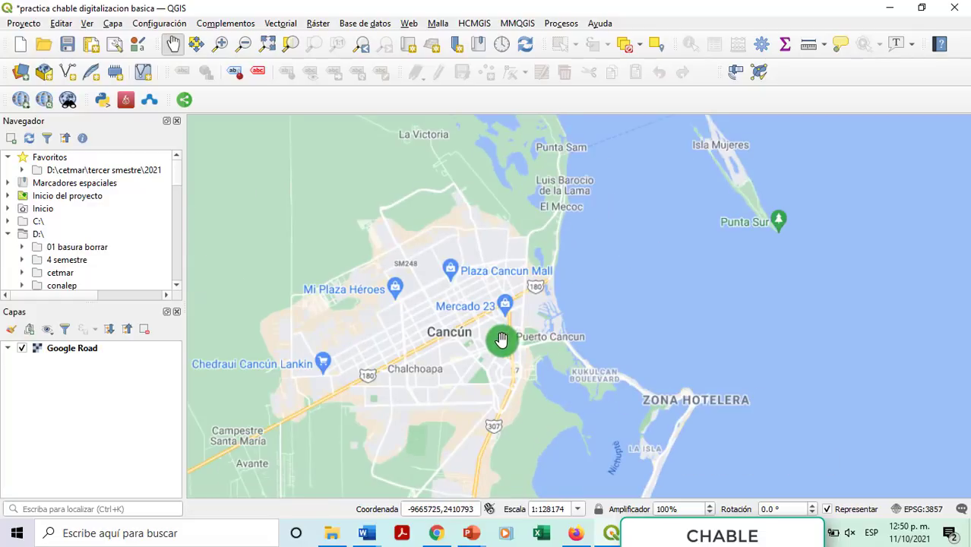
pyautogui.moveTo(422, 343); pyautogui.dragTo(495, 359)
pyautogui.scroll(1, 427, 306)
pyautogui.scroll(1, 403, 320)
pyautogui.scroll(1, 407, 317)
pyautogui.scroll(1, 448, 308)
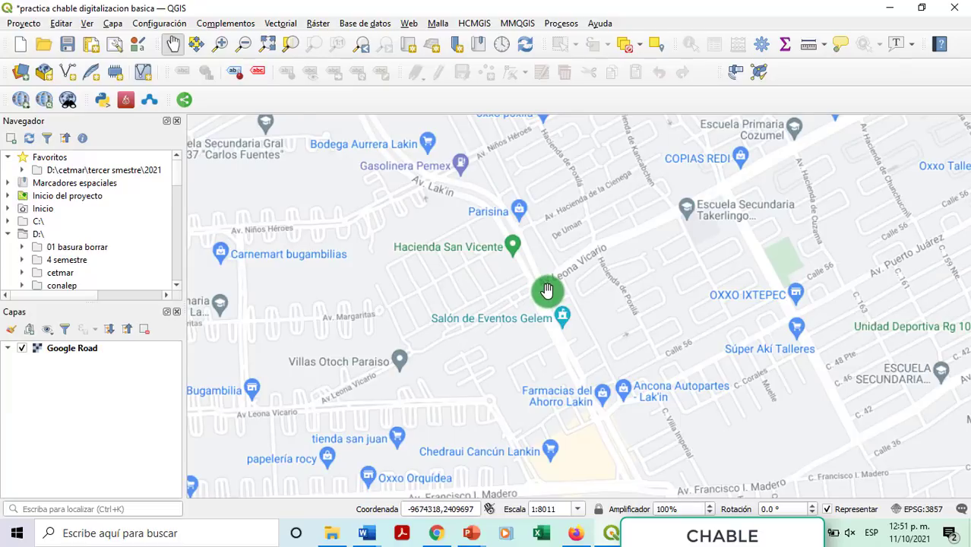
pyautogui.scroll(1, 547, 291)
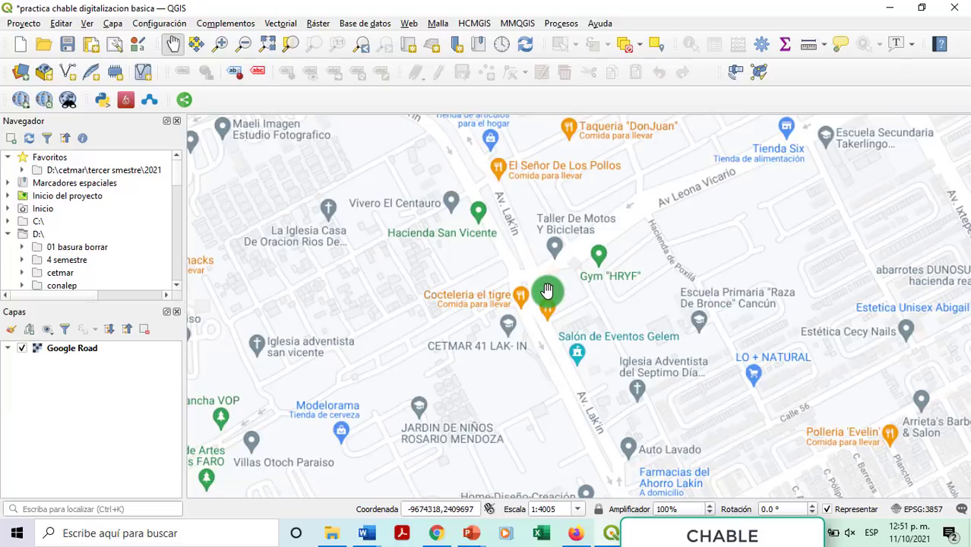
pyautogui.moveTo(526, 367); pyautogui.dragTo(504, 275)
# Step: Pan along Av Leona Vicario past the Hacienda streets toward Av. Ixtepec
pyautogui.scroll(1, 520, 327)
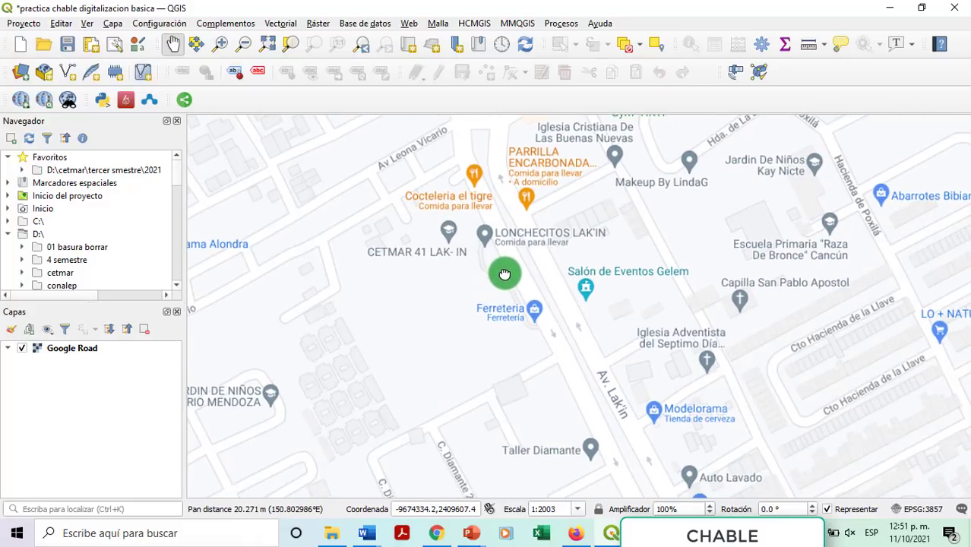
pyautogui.scroll(1, 504, 274)
pyautogui.scroll(-1, 504, 273)
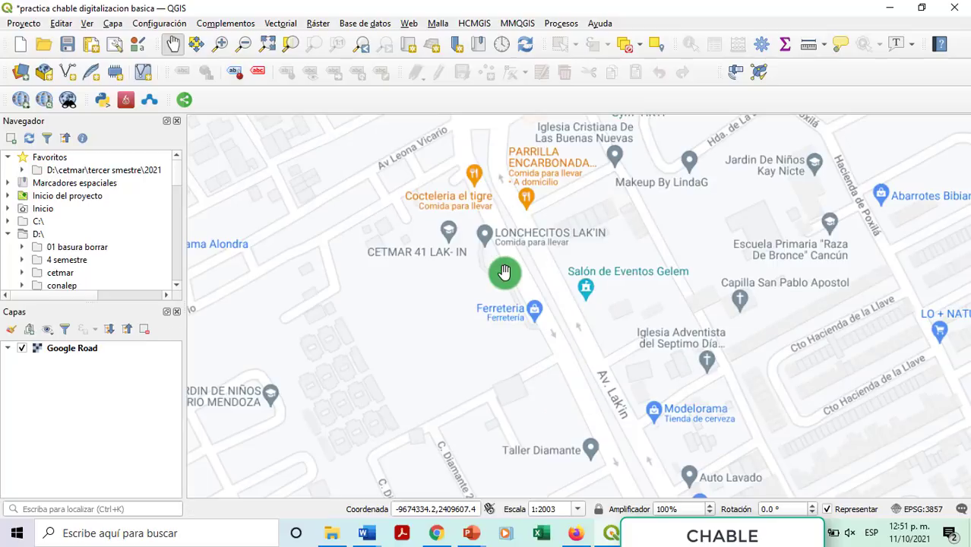
pyautogui.moveTo(485, 238); pyautogui.dragTo(622, 353)
pyautogui.moveTo(567, 281); pyautogui.dragTo(615, 316)
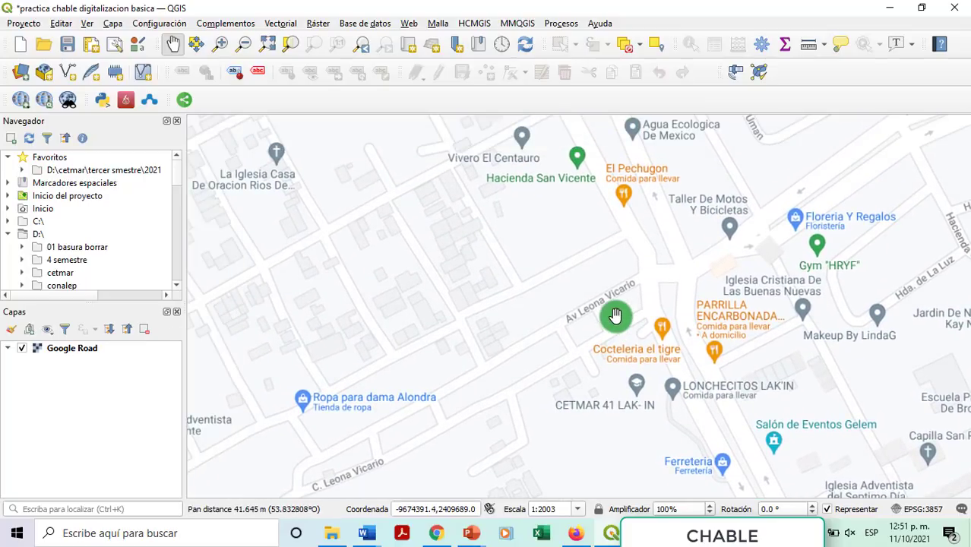
pyautogui.scroll(1, 615, 316)
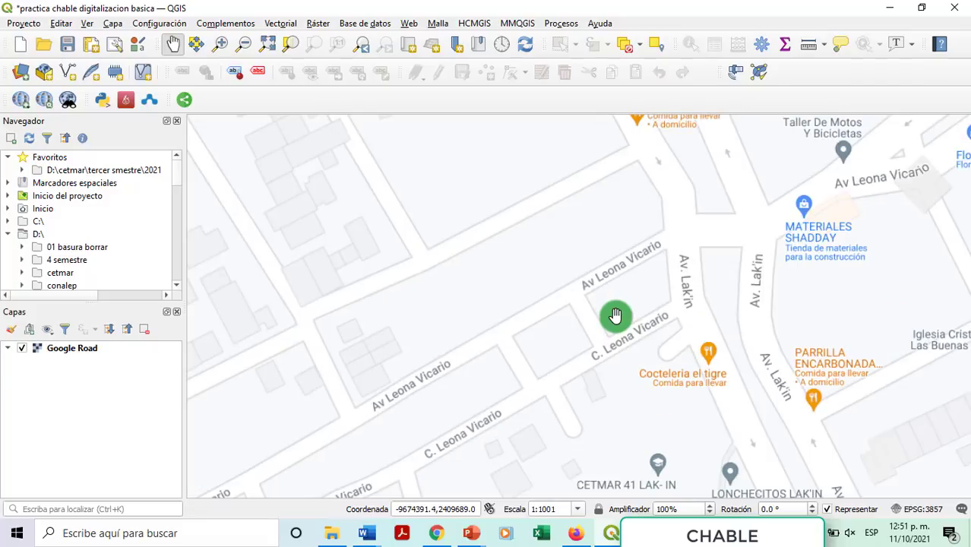
pyautogui.moveTo(617, 374); pyautogui.dragTo(631, 355)
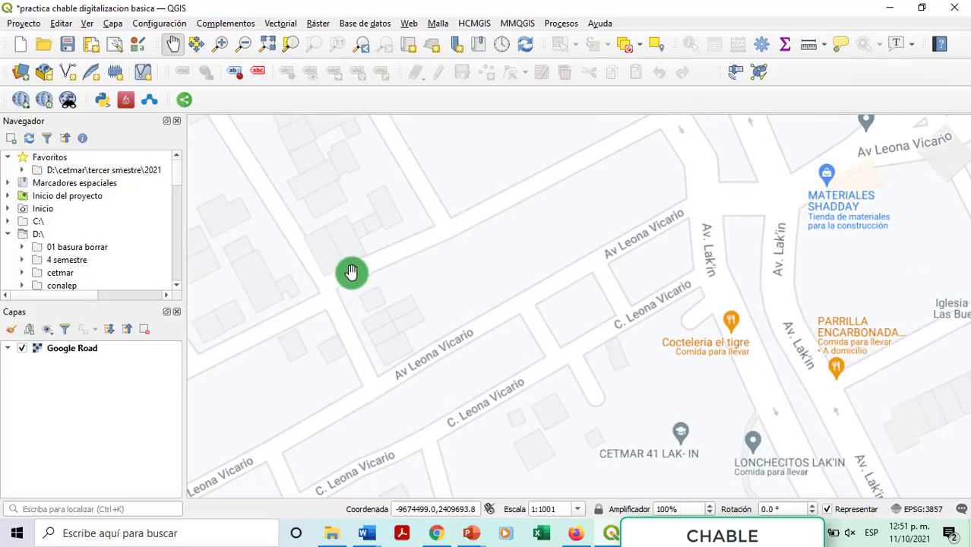
pyautogui.scroll(-1, 460, 270)
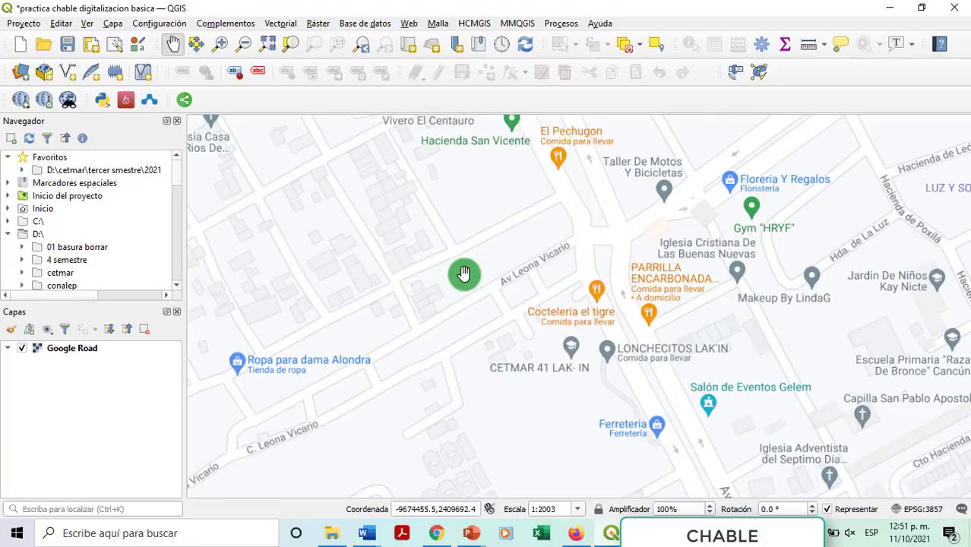
pyautogui.scroll(-1, 464, 275)
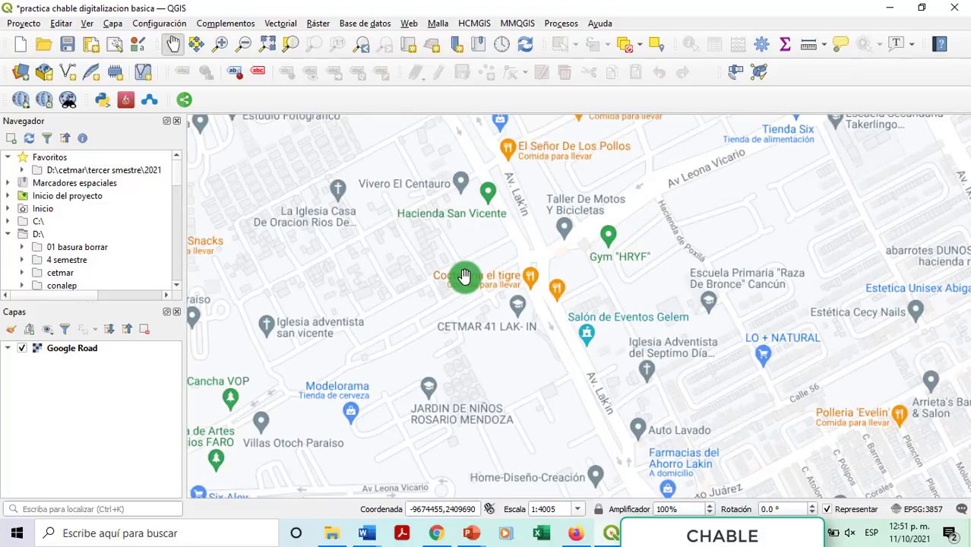
pyautogui.scroll(1, 466, 274)
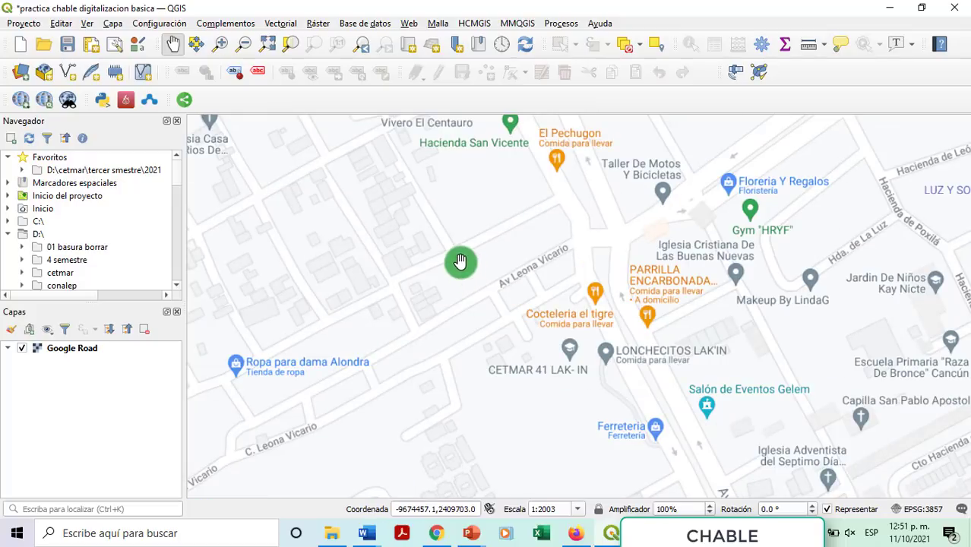
pyautogui.moveTo(458, 263); pyautogui.dragTo(492, 288)
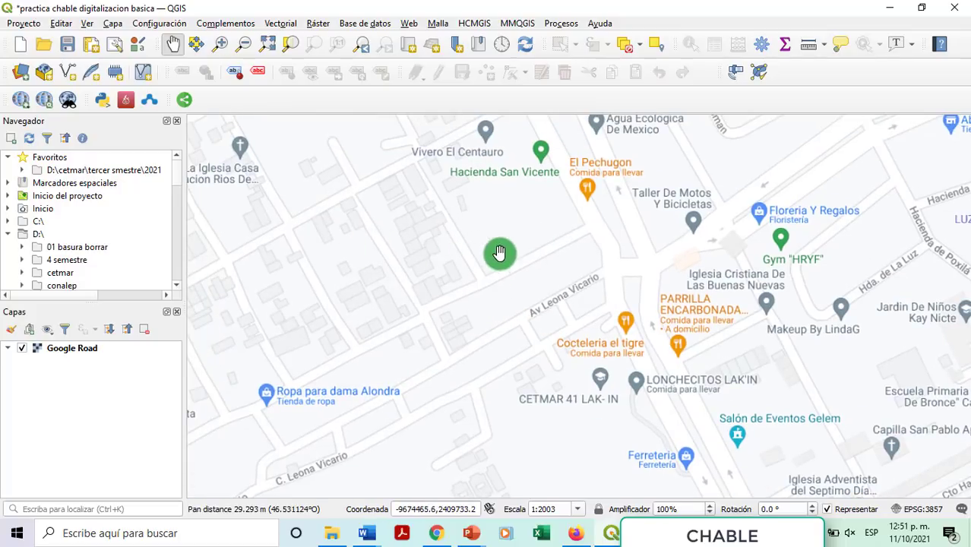
pyautogui.scroll(1, 509, 254)
pyautogui.moveTo(429, 232); pyautogui.dragTo(440, 373)
pyautogui.moveTo(846, 253); pyautogui.dragTo(505, 377)
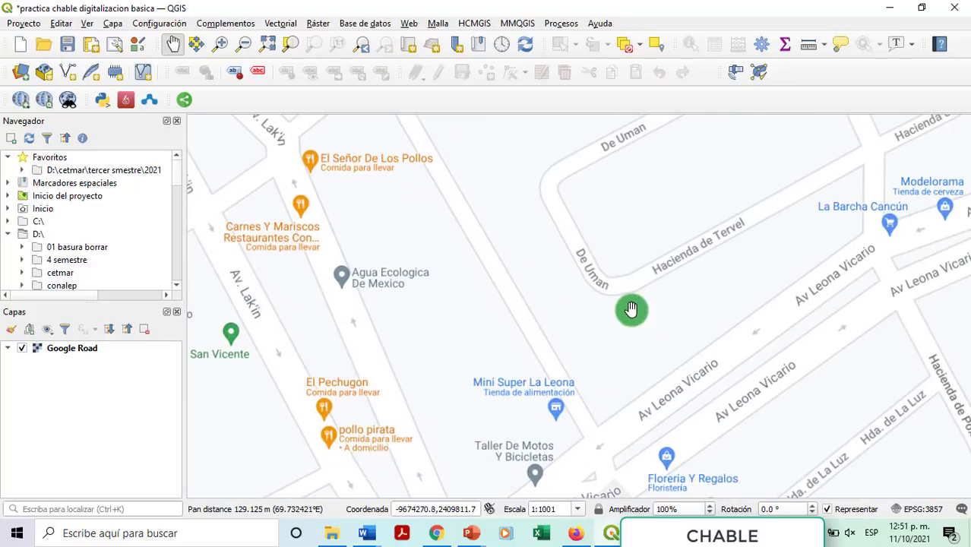
pyautogui.scroll(-1, 631, 309)
pyautogui.moveTo(679, 250); pyautogui.dragTo(560, 289)
pyautogui.moveTo(578, 216); pyautogui.dragTo(615, 356)
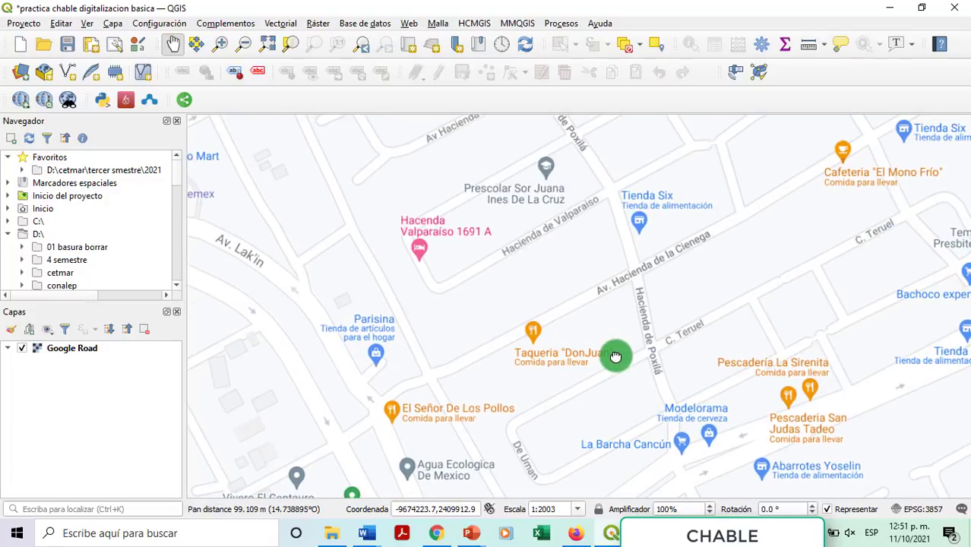
pyautogui.scroll(1, 615, 356)
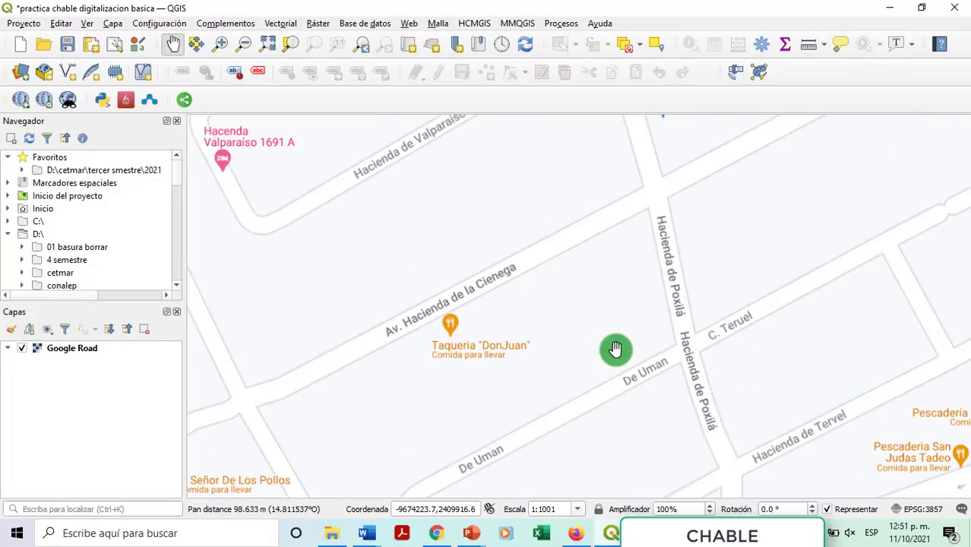
pyautogui.moveTo(555, 239); pyautogui.dragTo(602, 386)
pyautogui.moveTo(676, 271); pyautogui.dragTo(506, 383)
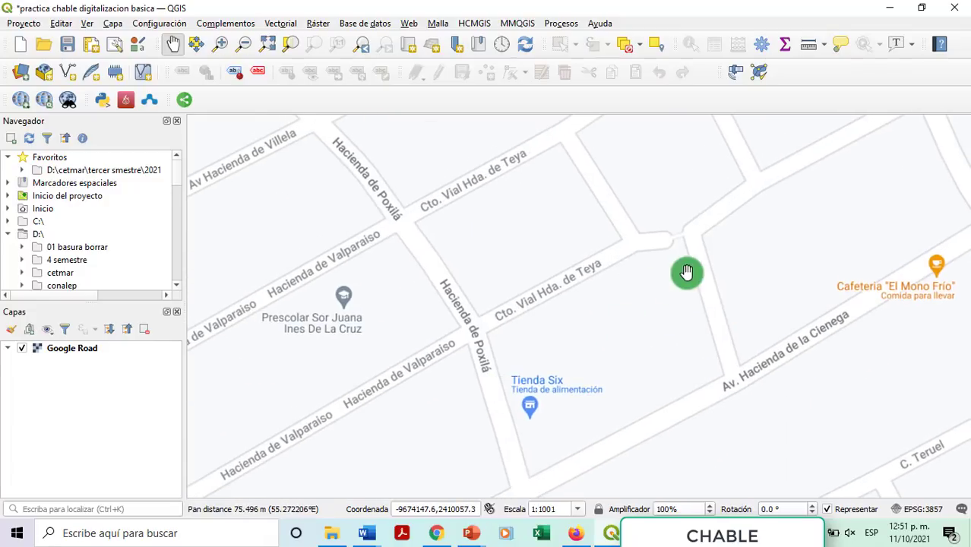
pyautogui.moveTo(686, 272); pyautogui.dragTo(522, 334)
pyautogui.moveTo(594, 302); pyautogui.dragTo(346, 373)
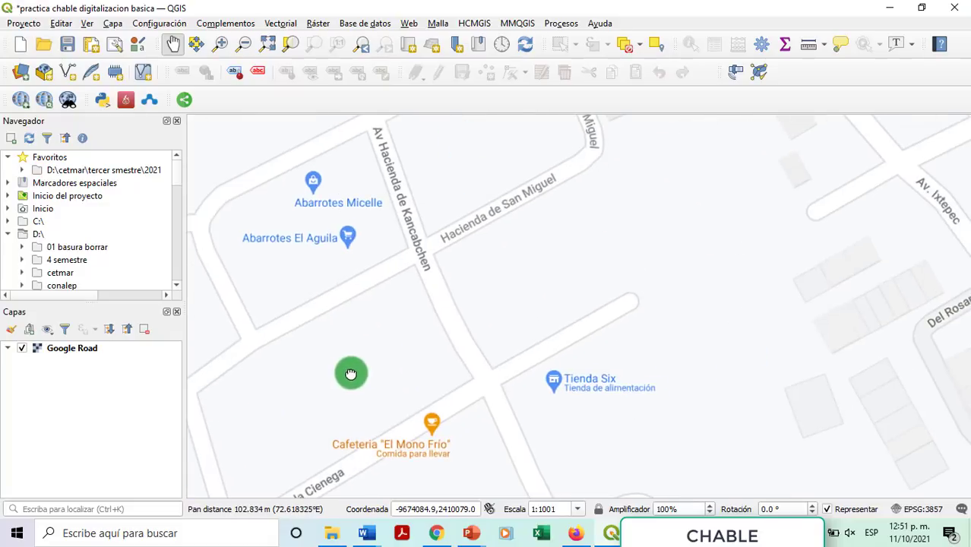
pyautogui.scroll(-1, 463, 313)
pyautogui.moveTo(590, 311); pyautogui.dragTo(229, 488)
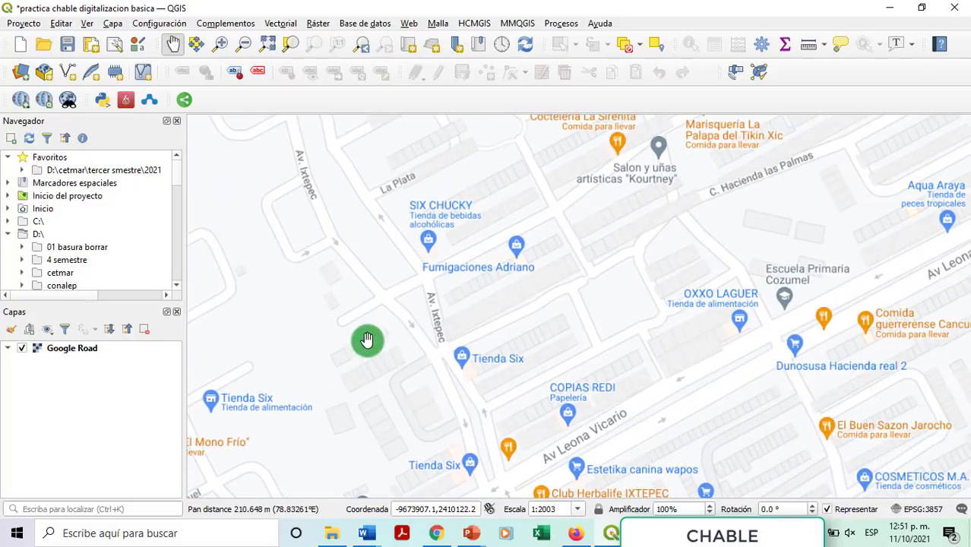
pyautogui.moveTo(523, 423); pyautogui.dragTo(585, 306)
pyautogui.scroll(1, 585, 305)
pyautogui.scroll(-1, 582, 303)
pyautogui.scroll(1, 575, 303)
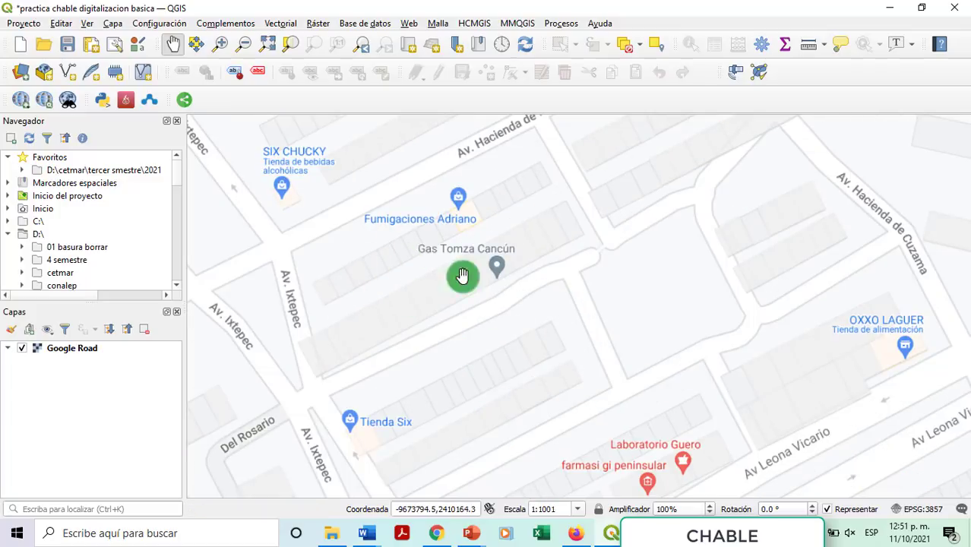
pyautogui.scroll(-2, 556, 336)
pyautogui.scroll(-1, 555, 337)
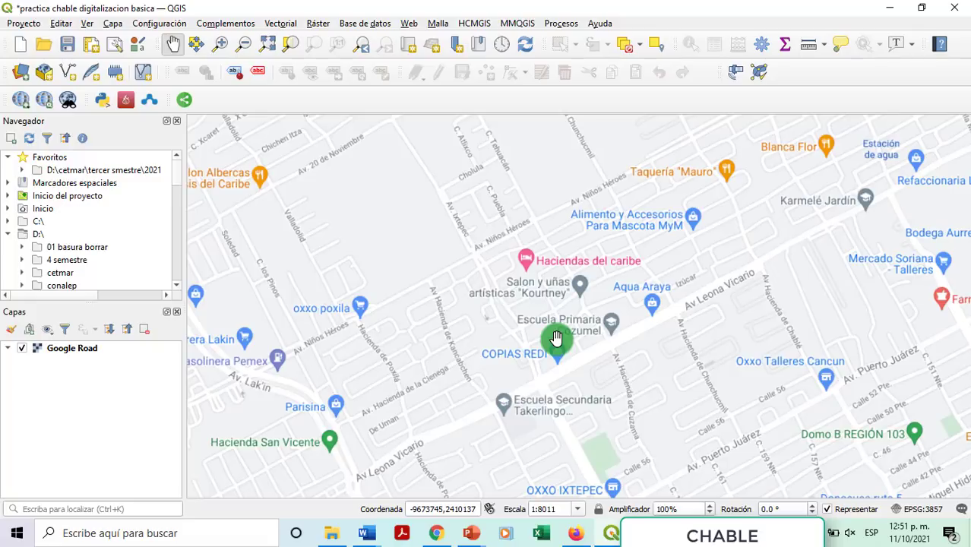
pyautogui.scroll(-1, 556, 336)
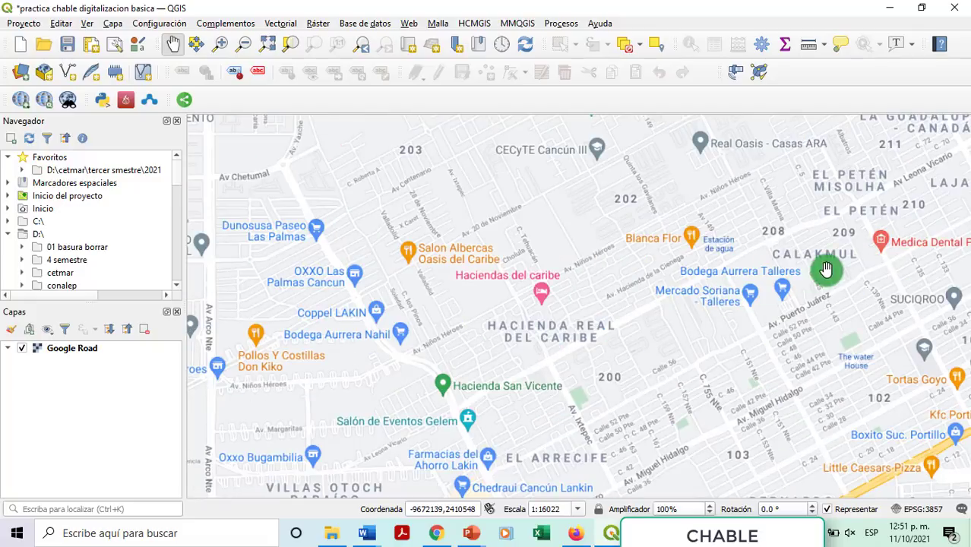
# Step: Center the map on the Región 94 blocks around Av Leona Vicario
pyautogui.moveTo(959, 216); pyautogui.dragTo(475, 351)
pyautogui.moveTo(679, 285); pyautogui.dragTo(524, 369)
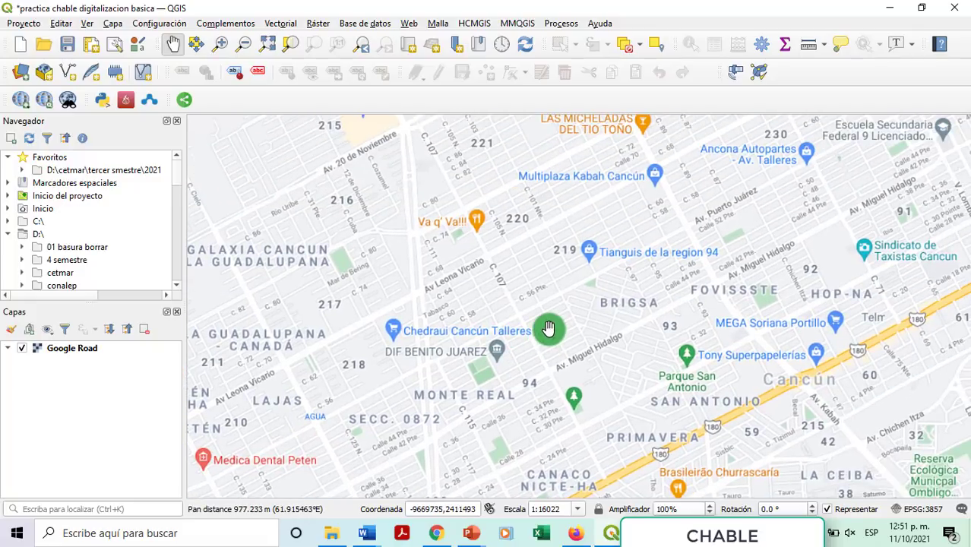
pyautogui.scroll(1, 504, 309)
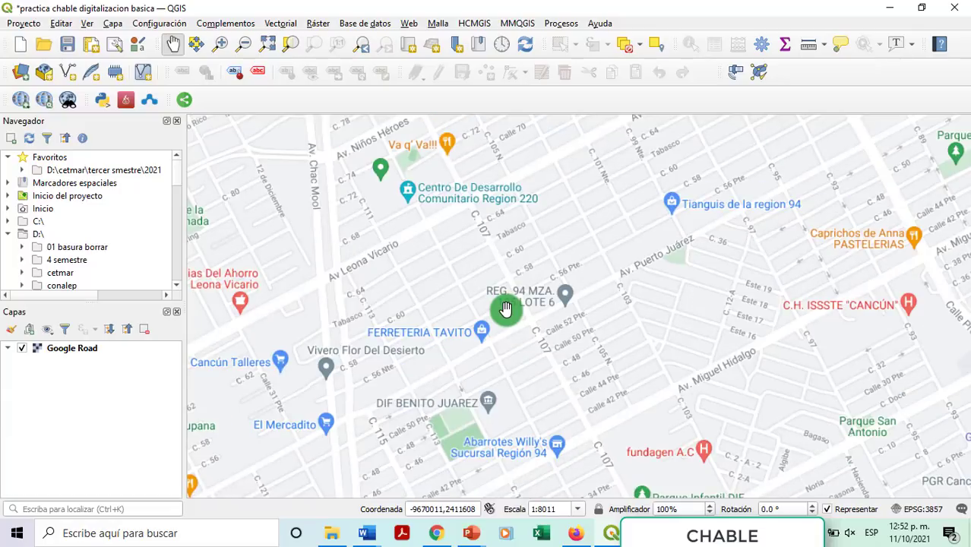
pyautogui.moveTo(494, 292); pyautogui.dragTo(531, 273)
pyautogui.scroll(1, 499, 277)
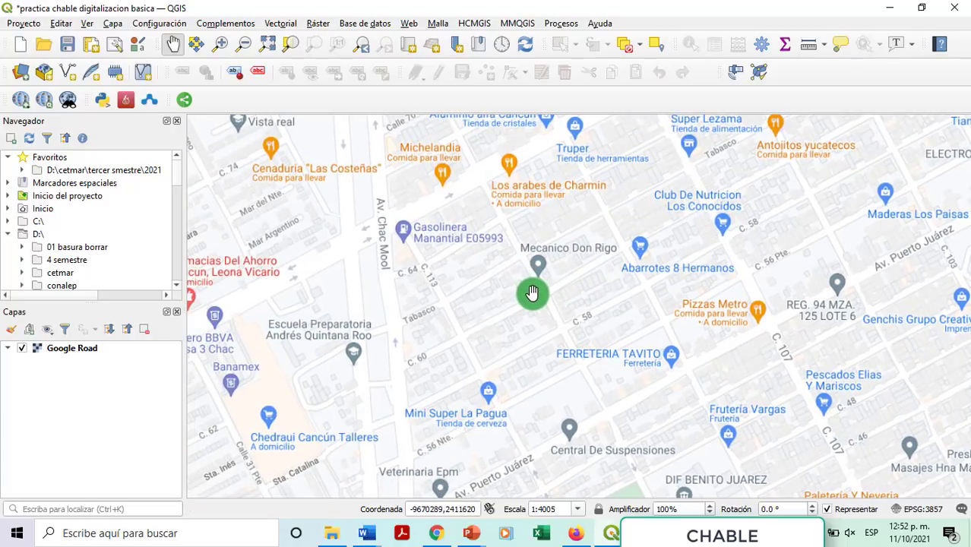
pyautogui.scroll(-1, 532, 294)
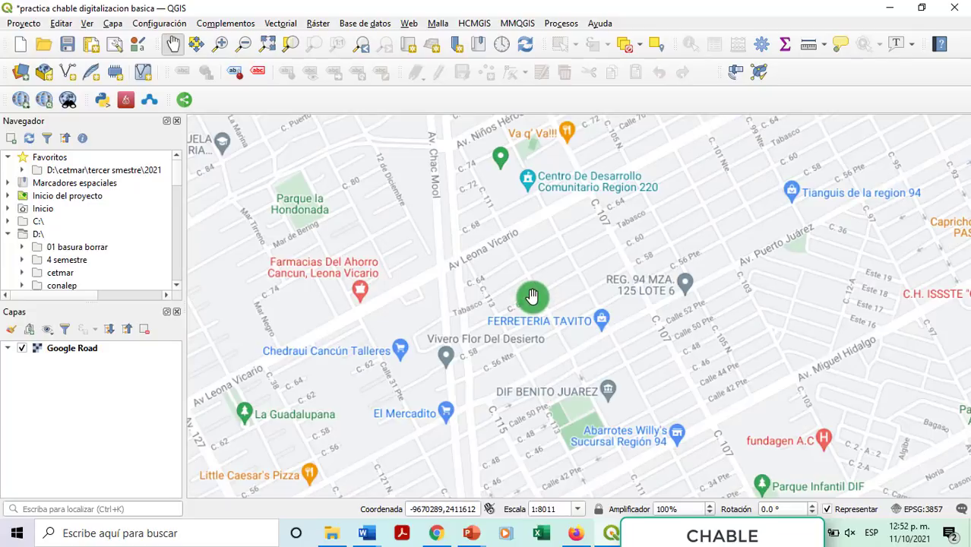
pyautogui.moveTo(587, 256); pyautogui.dragTo(498, 342)
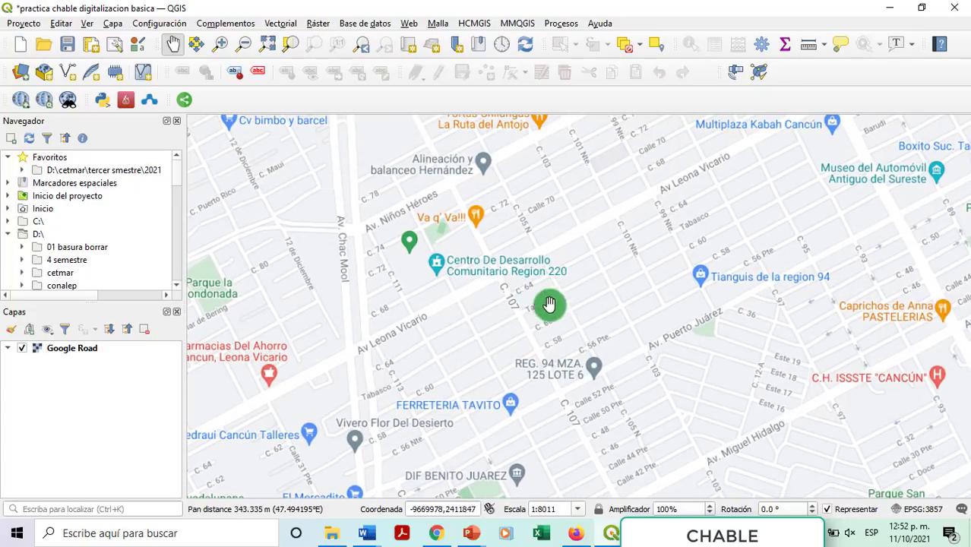
pyautogui.moveTo(614, 264); pyautogui.dragTo(564, 286)
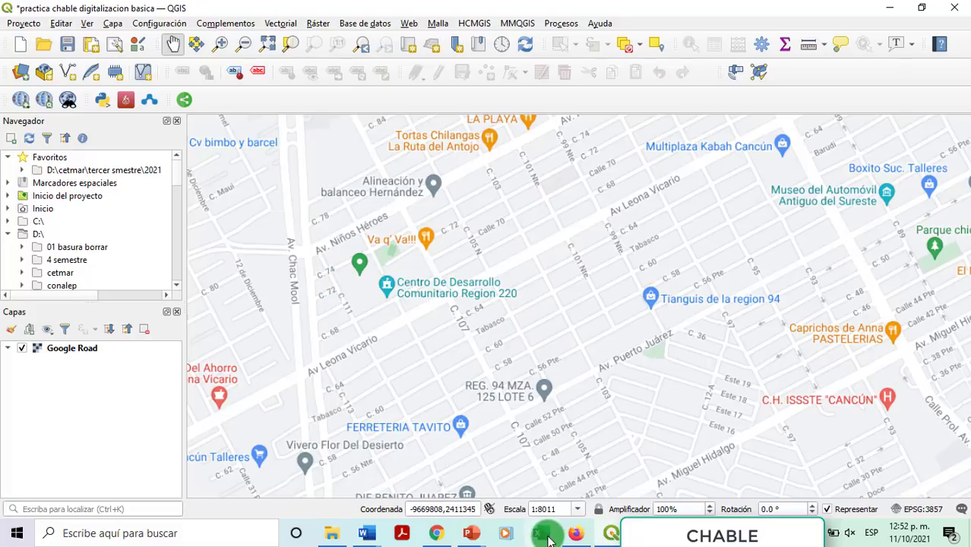
# Step: Open a new blank Excel workbook with cell A1 selected
pyautogui.click(545, 534)
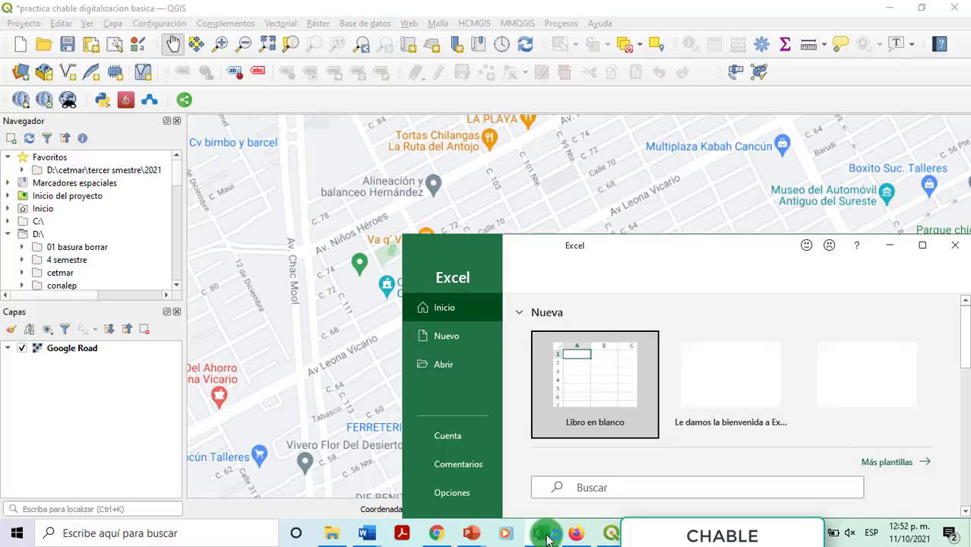
pyautogui.click(922, 245)
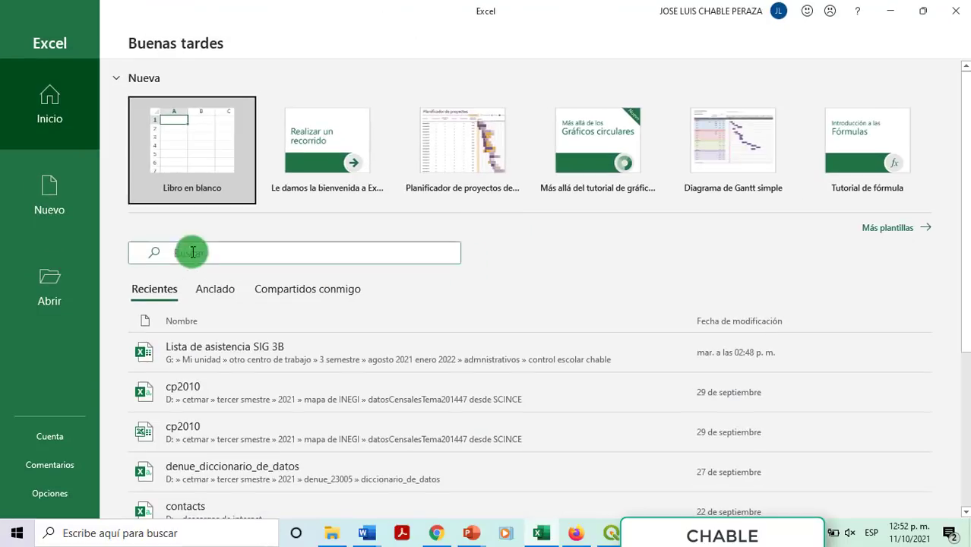
pyautogui.click(217, 163)
pyautogui.click(228, 165)
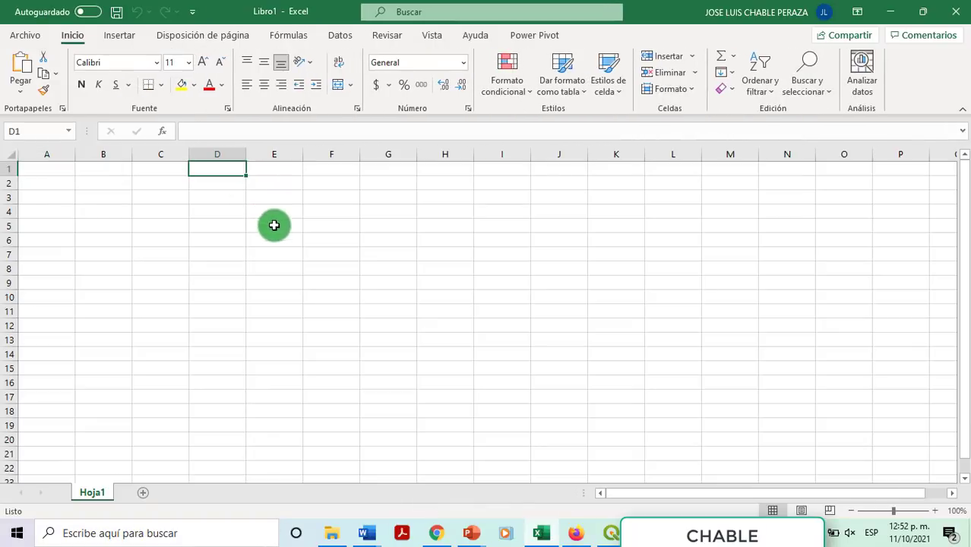
pyautogui.click(52, 173)
# Step: Enter 'capa de polígono', 'Representar manzanas' and 'Region' in A1:A3
pyautogui.write('capa de')
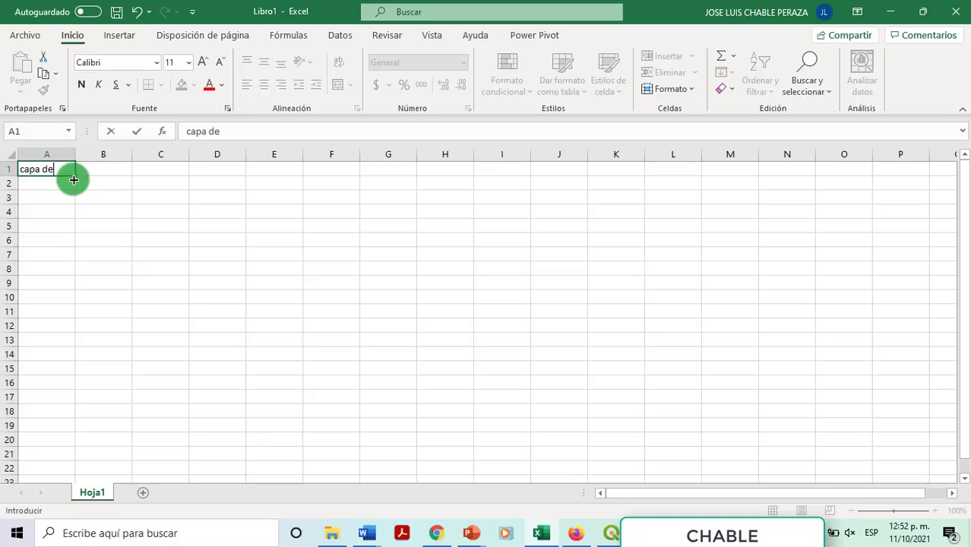
pyautogui.write(' polígono')
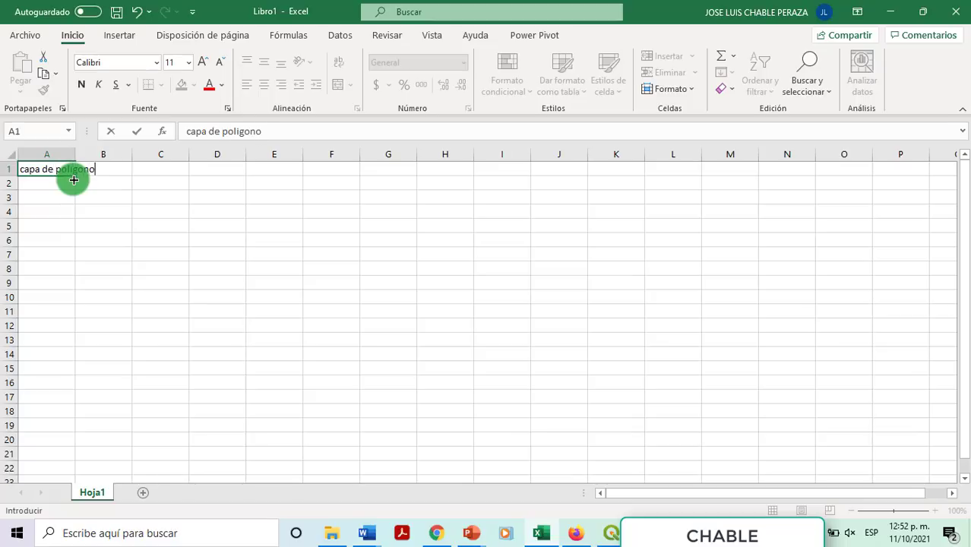
pyautogui.press('Return')
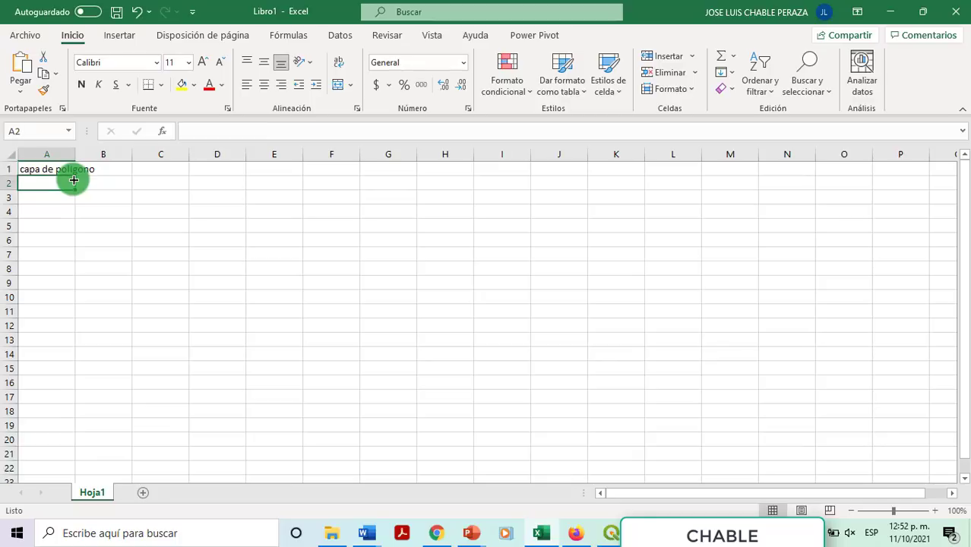
pyautogui.write('Repres')
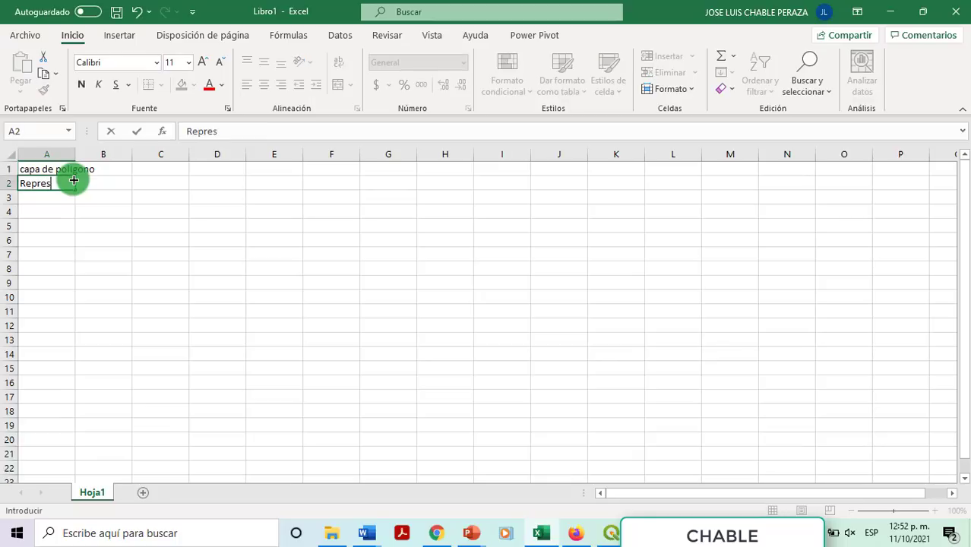
pyautogui.write('entar manzanas')
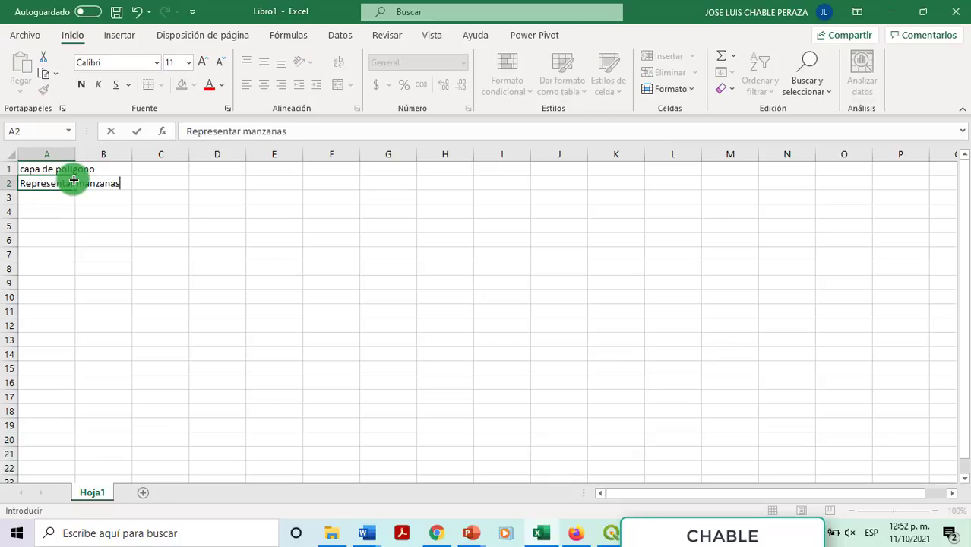
pyautogui.press('Return')
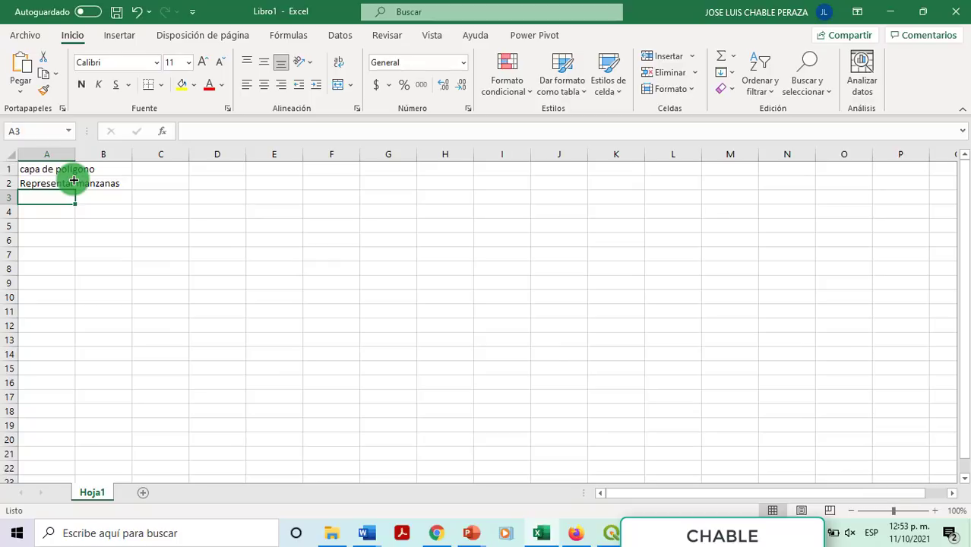
pyautogui.write('Regio')
pyautogui.press('BackSpace')
pyautogui.press('BackSpace')
pyautogui.write('io')
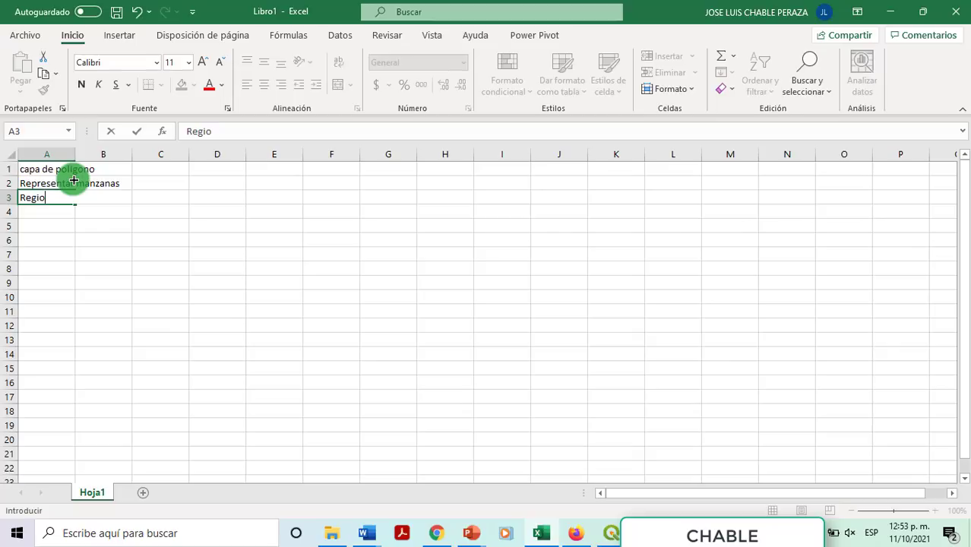
pyautogui.write('n')
pyautogui.press('Tab')
pyautogui.press('Return')
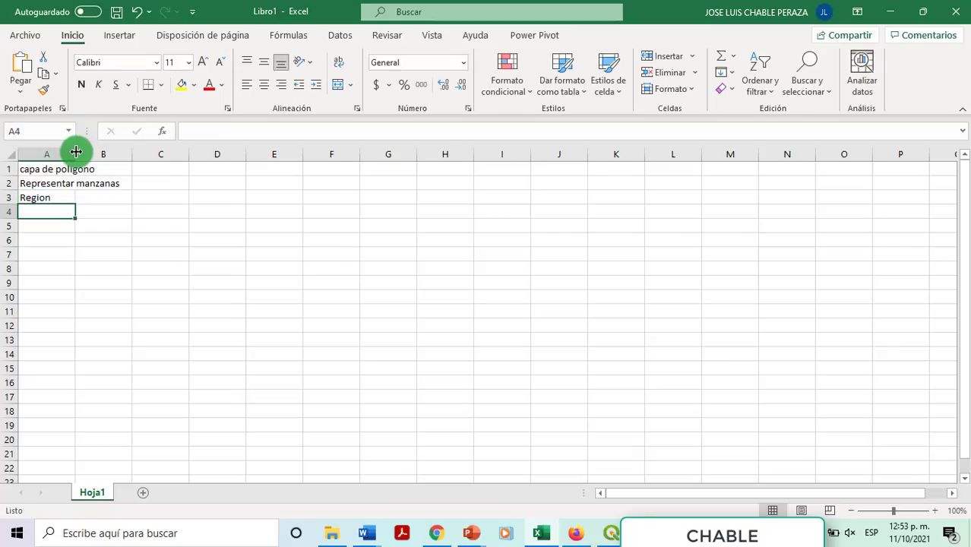
# Step: Auto-fit column A and add 'manzana', 'lote' and 'Jefe de manzana' below
pyautogui.doubleClick(76, 153)
pyautogui.write('manzana')
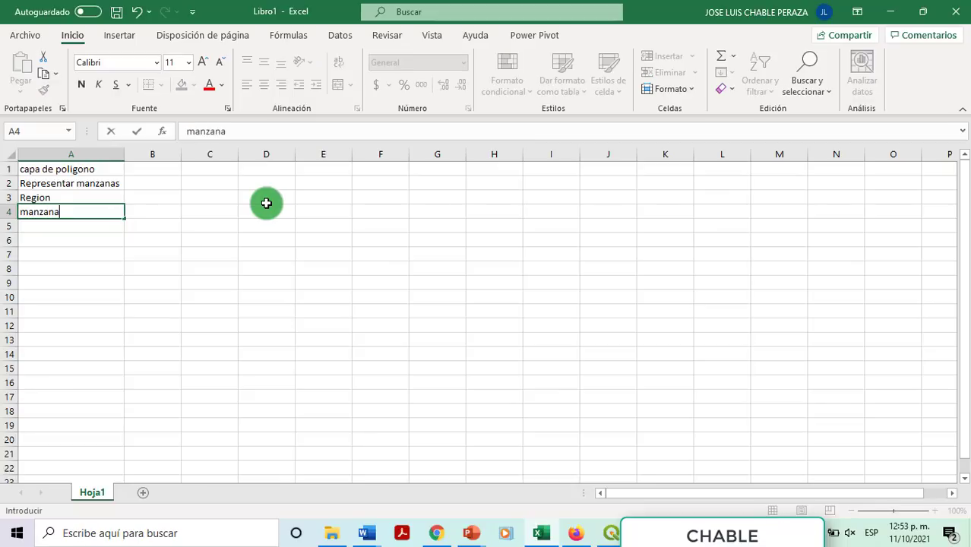
pyautogui.press('Return')
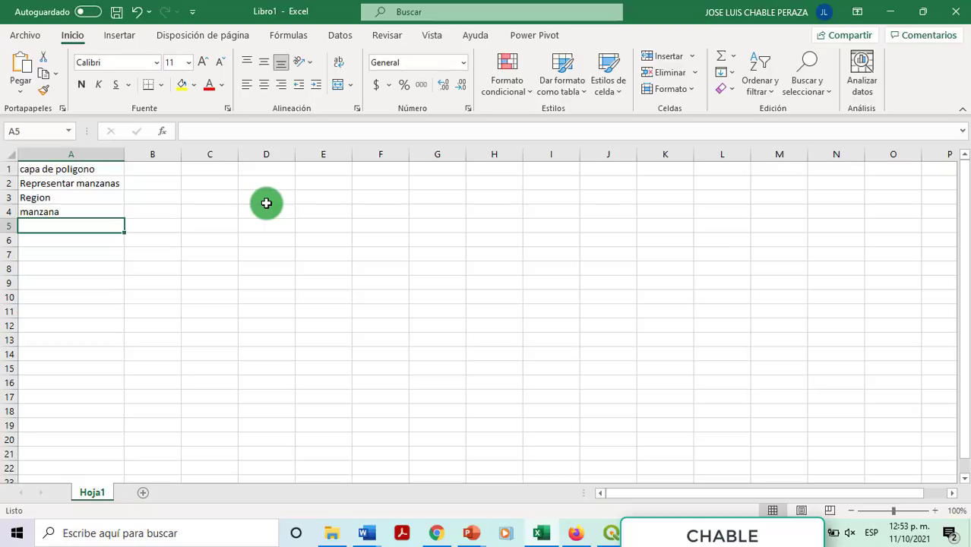
pyautogui.write('lote')
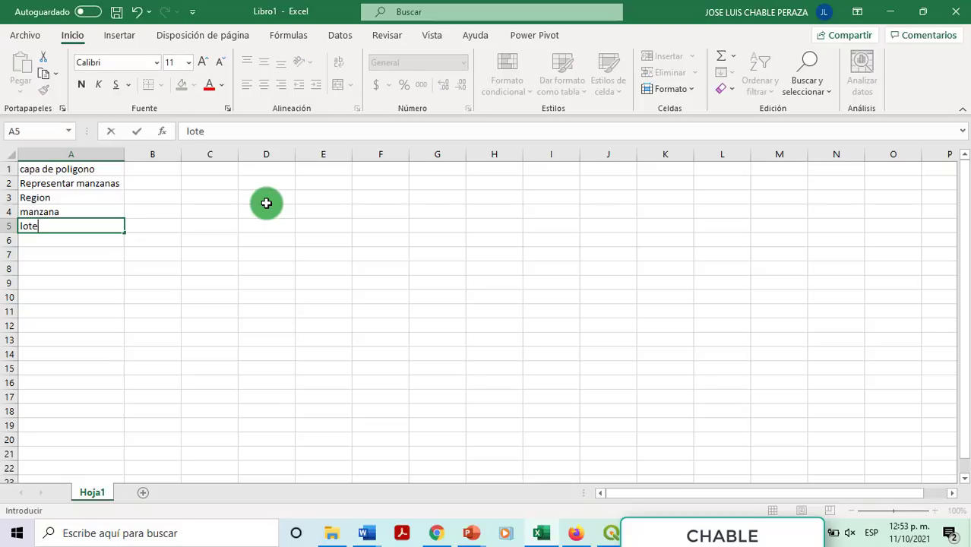
pyautogui.press('Return')
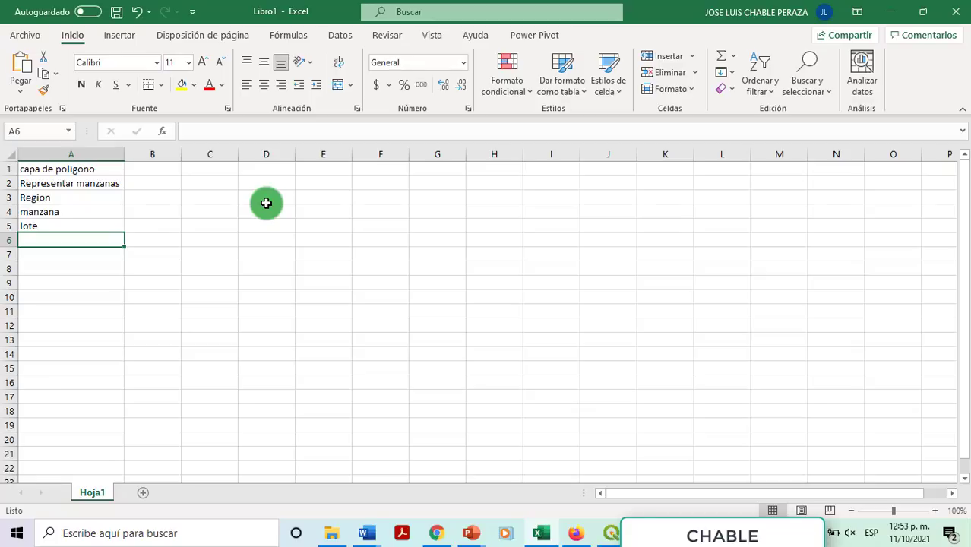
pyautogui.write('Jefe de manza')
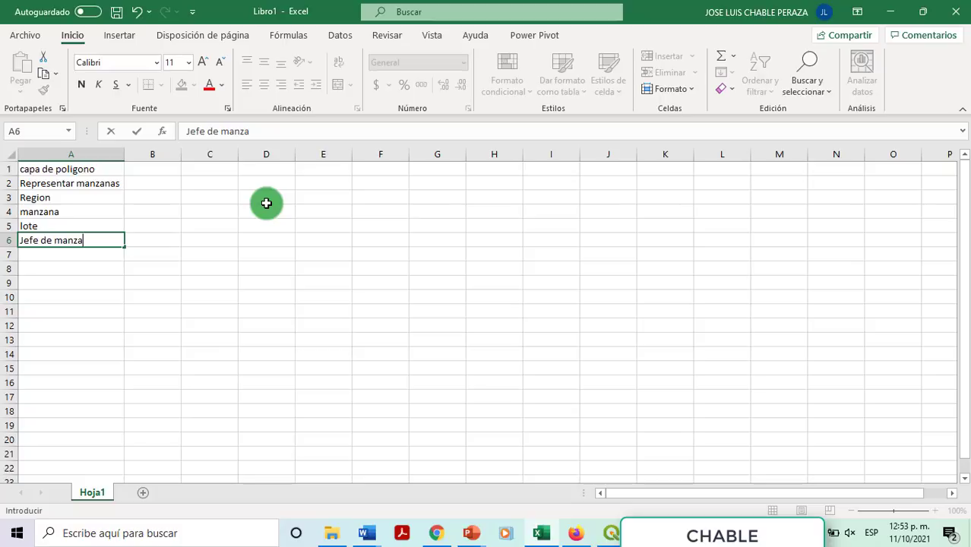
pyautogui.write('na')
pyautogui.press('Return')
pyautogui.press('Up')
pyautogui.press('Up')
pyautogui.press('Up')
pyautogui.press('Up')
pyautogui.press('Up')
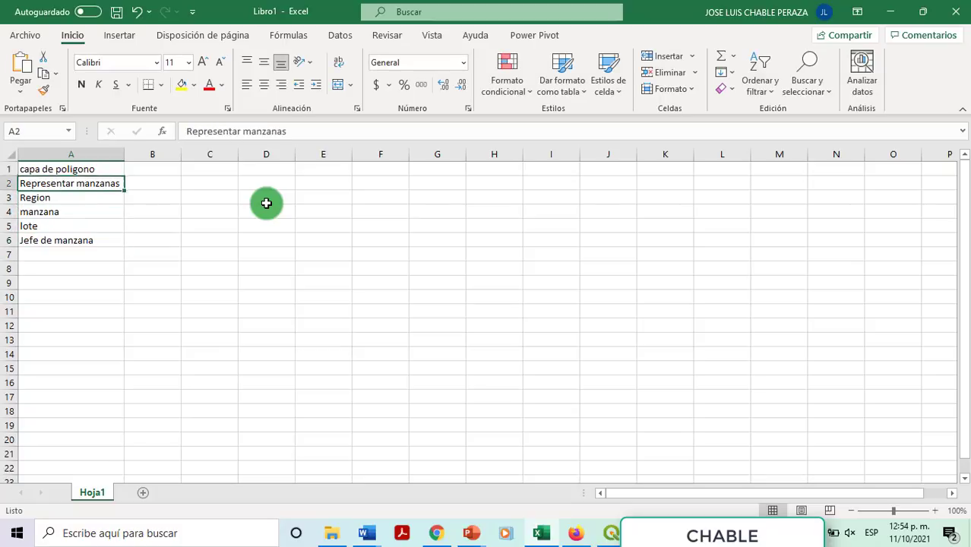
# Step: Copy the 'capa de poligono' title into B1 and change it to 'capa de puntos'
pyautogui.press('Up')
pyautogui.hotkey('ctrl', 'c')
pyautogui.press('Right')
pyautogui.hotkey('ctrl', 'v')
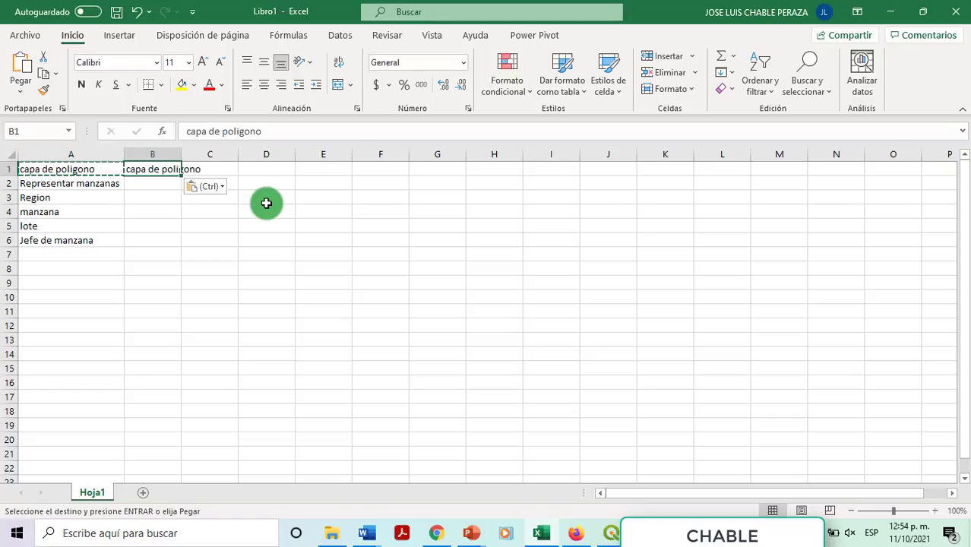
pyautogui.doubleClick(180, 152)
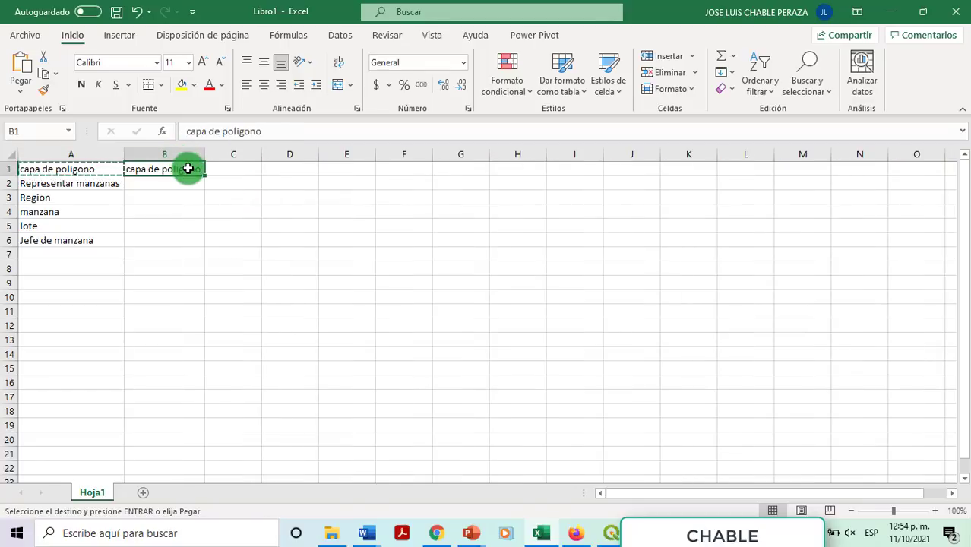
pyautogui.doubleClick(199, 168)
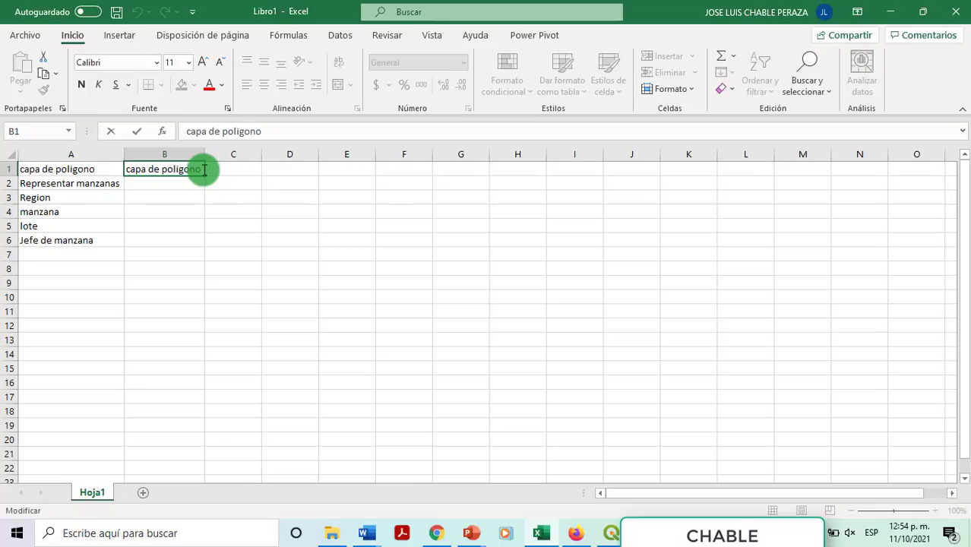
pyautogui.hotkey('ctrl', 'shift', 'Left')
pyautogui.hotkey('ctrl', 'shift', 'Left')
pyautogui.hotkey('ctrl', 'shift', 'Right')
pyautogui.write('´p')
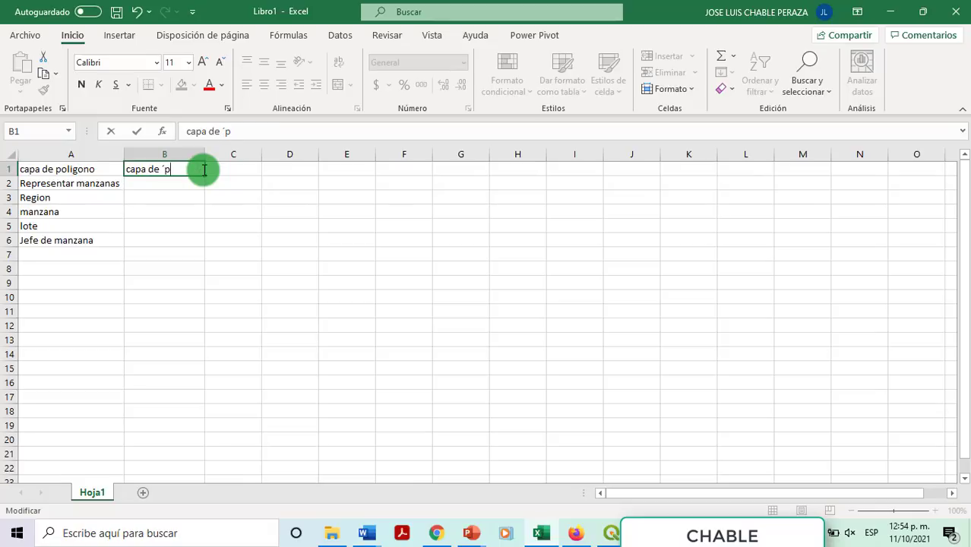
pyautogui.press('BackSpace')
pyautogui.press('BackSpace')
pyautogui.write('puntos')
pyautogui.hotkey('ctrl', 'Return')
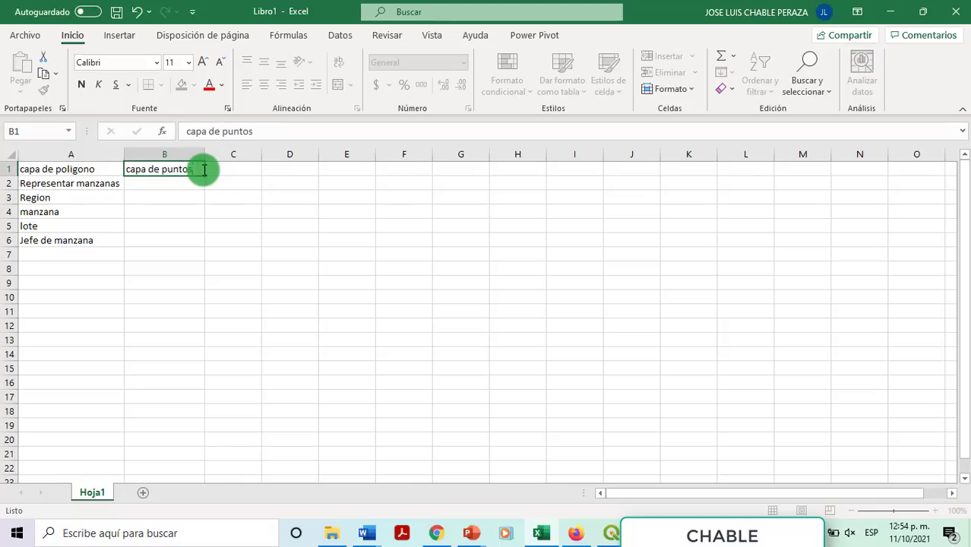
pyautogui.press('Return')
# Step: Enter 'Representar puntos' in B2 and accept the Flash Fill suggestions for B3:B6
pyautogui.scroll(1, 261, 241)
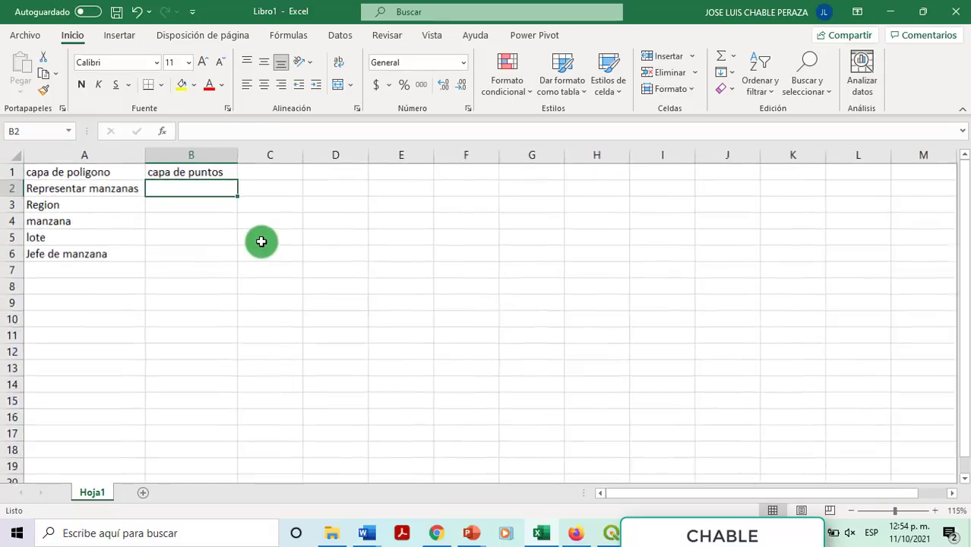
pyautogui.scroll(4, 261, 241)
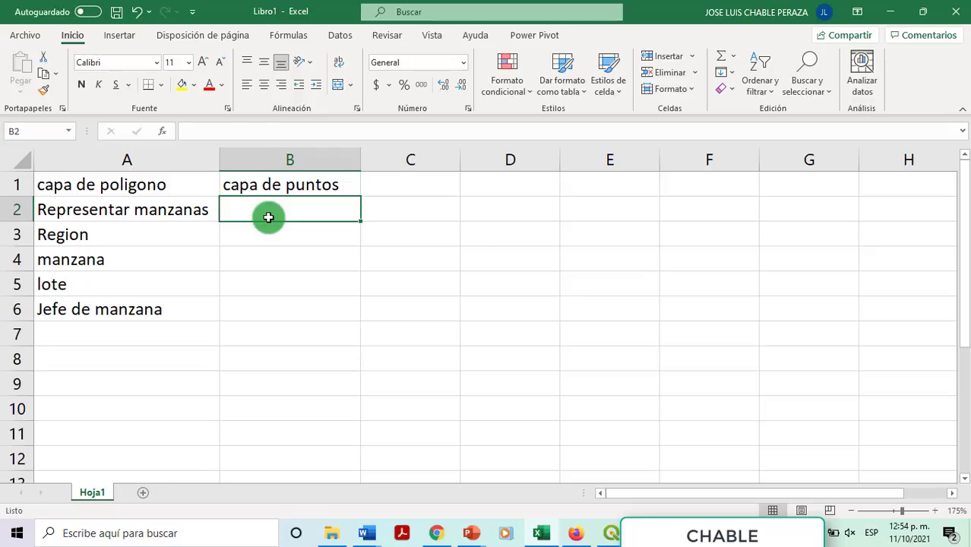
pyautogui.write('Representar puntos')
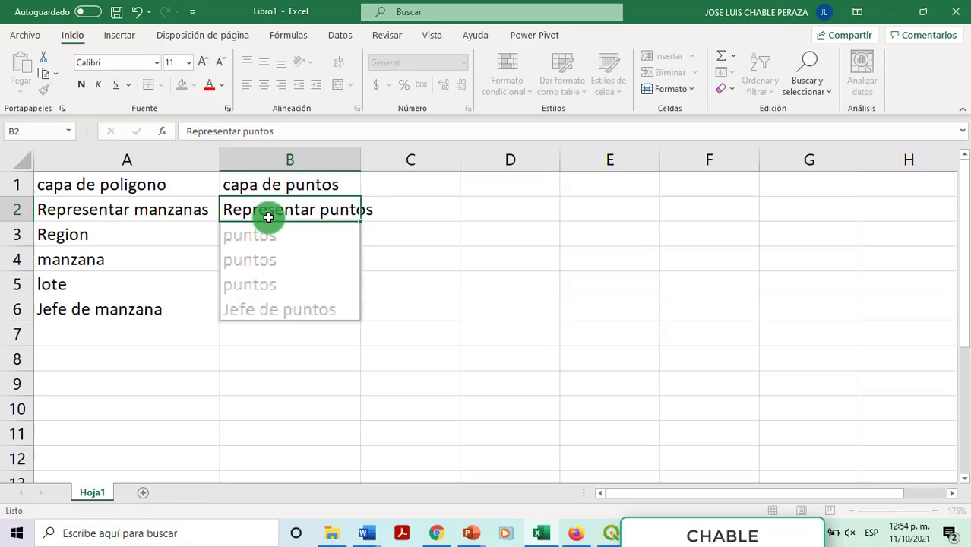
pyautogui.press('Tab')
# Step: Change B2 to read 'Representar directorio de líderes de manzana'
pyautogui.click(268, 217)
pyautogui.press('F2')
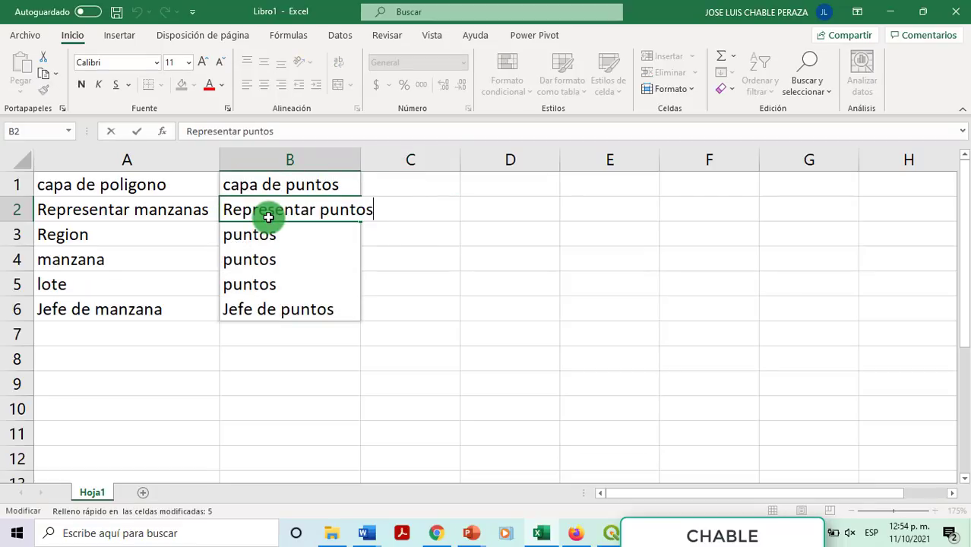
pyautogui.hotkey('ctrl', 'shift', 'Left')
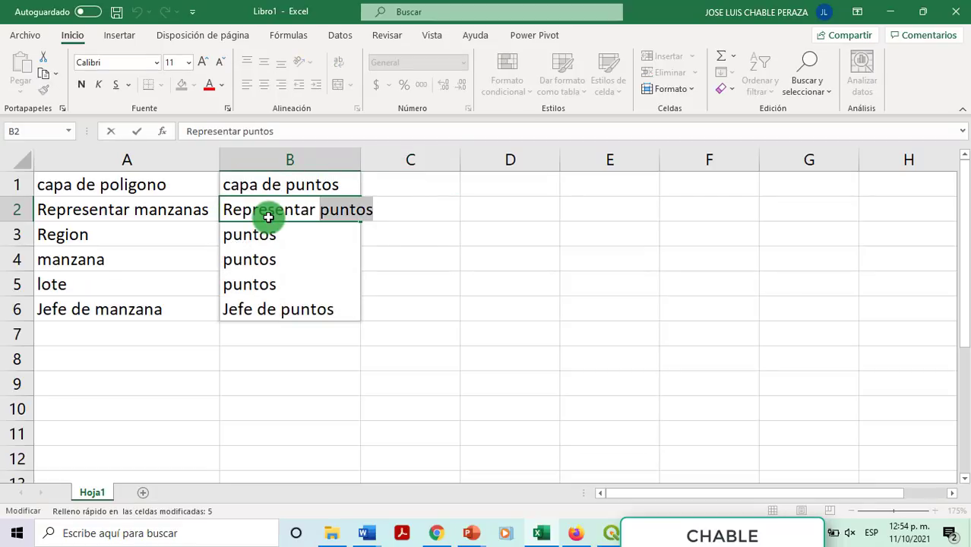
pyautogui.write('directorio de lin')
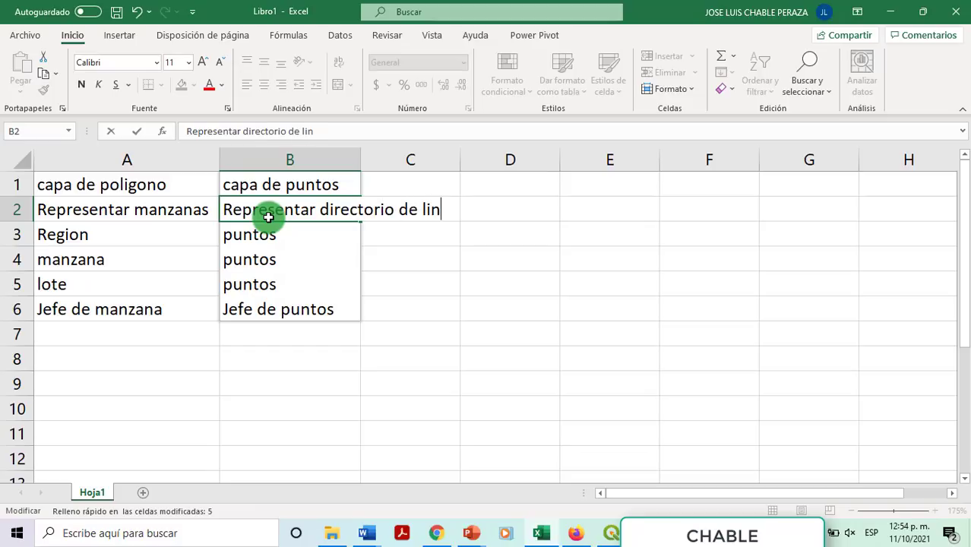
pyautogui.press('BackSpace')
pyautogui.write('de ld')
pyautogui.press('BackSpace')
pyautogui.write('de')
pyautogui.press('BackSpace')
pyautogui.press('BackSpace')
pyautogui.press('BackSpace')
pyautogui.write('pie')
pyautogui.press('BackSpace')
pyautogui.press('BackSpace')
pyautogui.press('BackSpace')
pyautogui.write('íderes de amanzana')
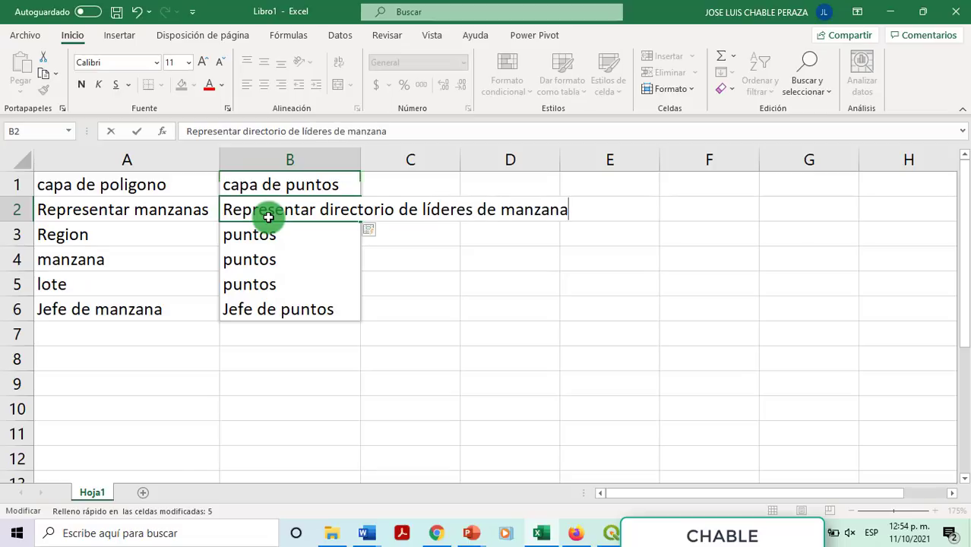
pyautogui.press('Return')
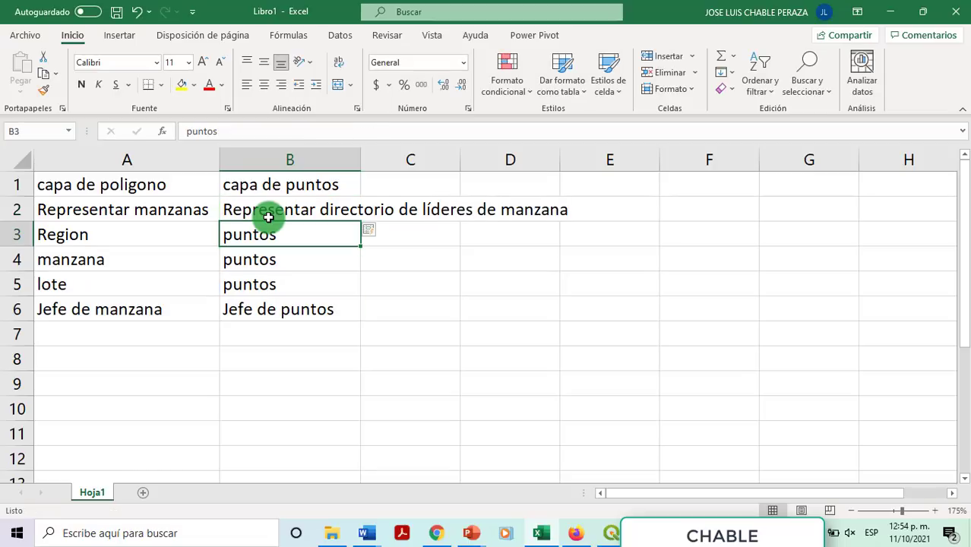
# Step: Clear the old entries in B3:B6 and enter 'Nombre completo' in B3
pyautogui.hotkey('ctrl', 'shift', 'Down')
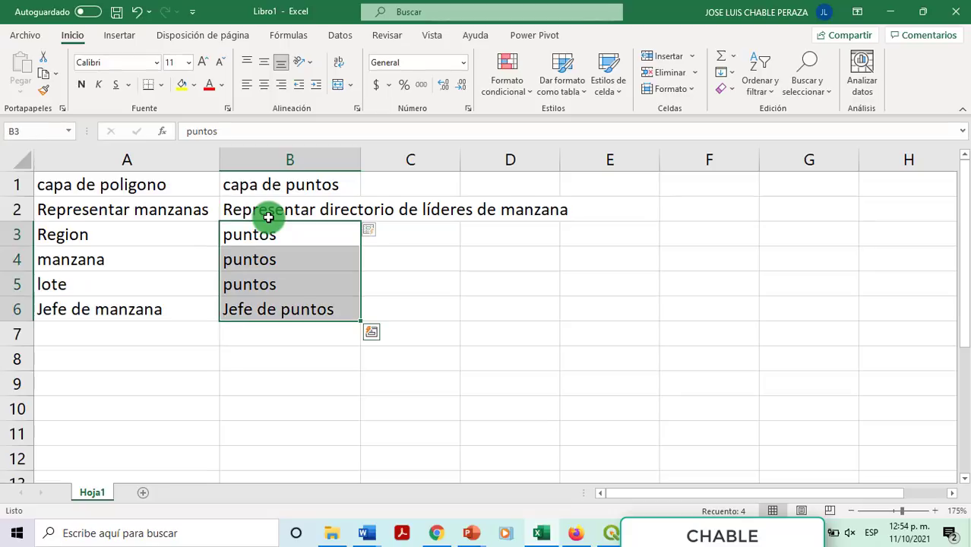
pyautogui.press('Delete')
pyautogui.hotkey('shift', 'Up')
pyautogui.hotkey('shift', 'Up')
pyautogui.hotkey('shift', 'Up')
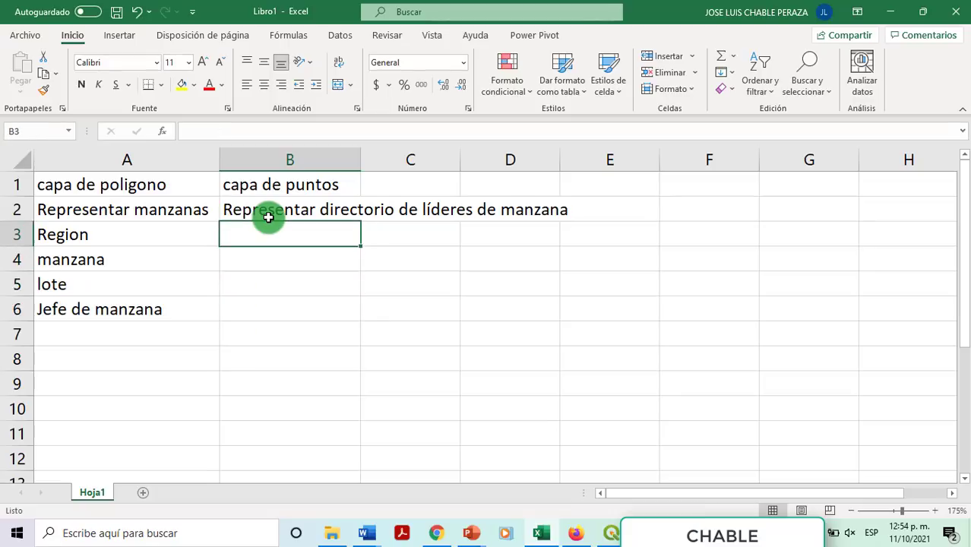
pyautogui.write('Nombre omp')
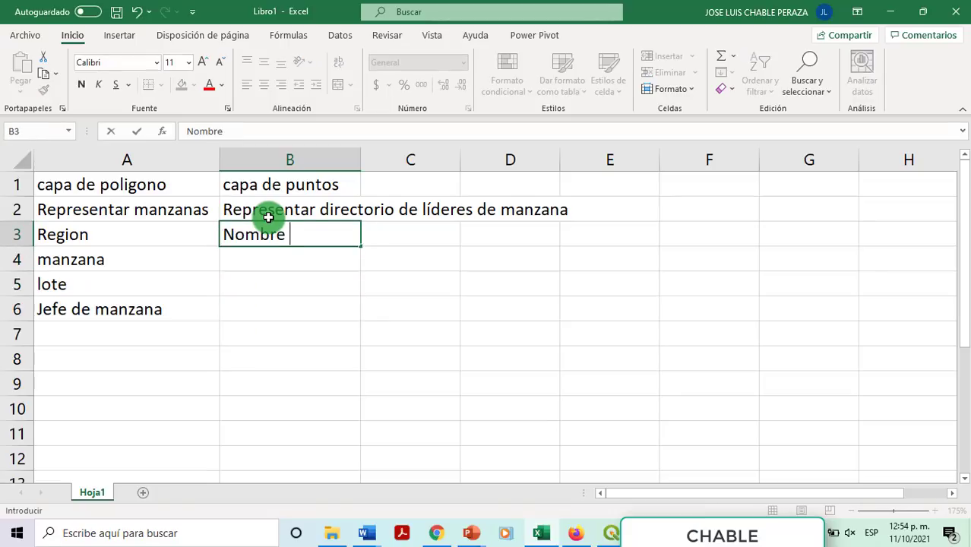
pyautogui.press('BackSpace')
pyautogui.press('BackSpace')
pyautogui.press('BackSpace')
pyautogui.write('completo')
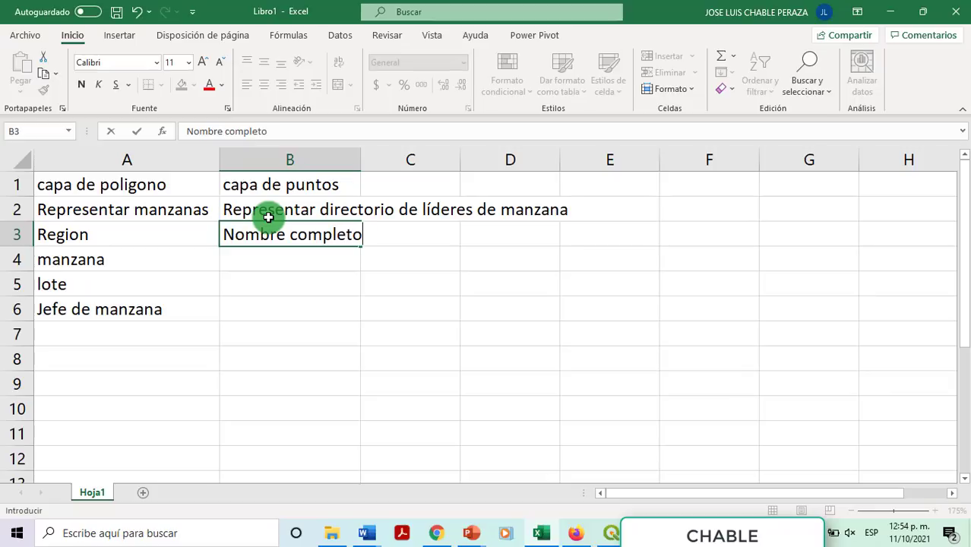
pyautogui.press('Return')
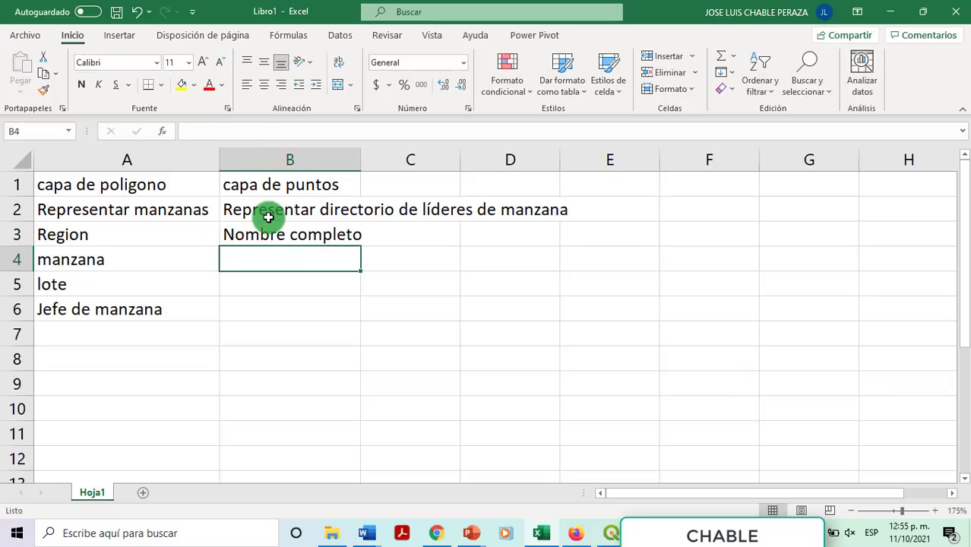
# Step: Enter Domicilio, Celular and 'fecha de nacimiento' in B4 through B6
pyautogui.write('Domi')
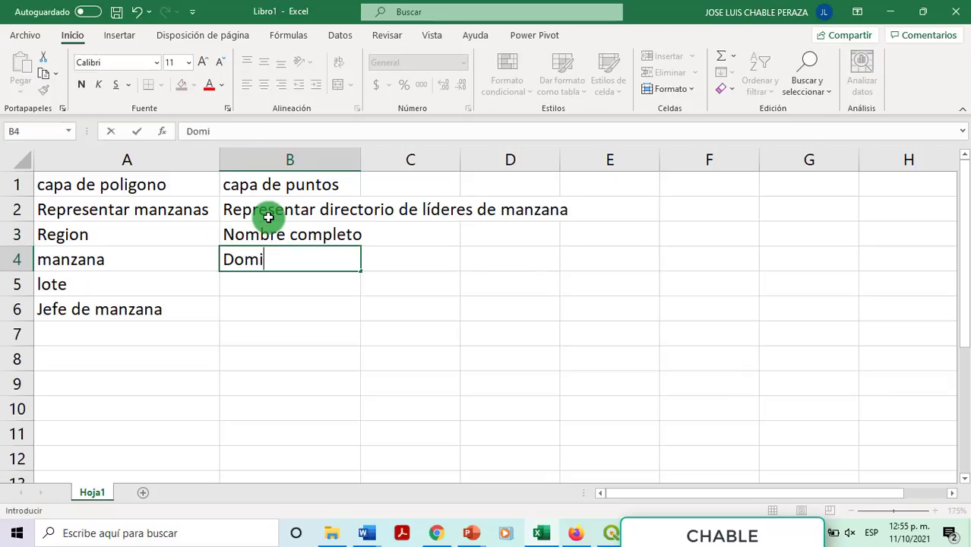
pyautogui.write('cilio')
pyautogui.press('Return')
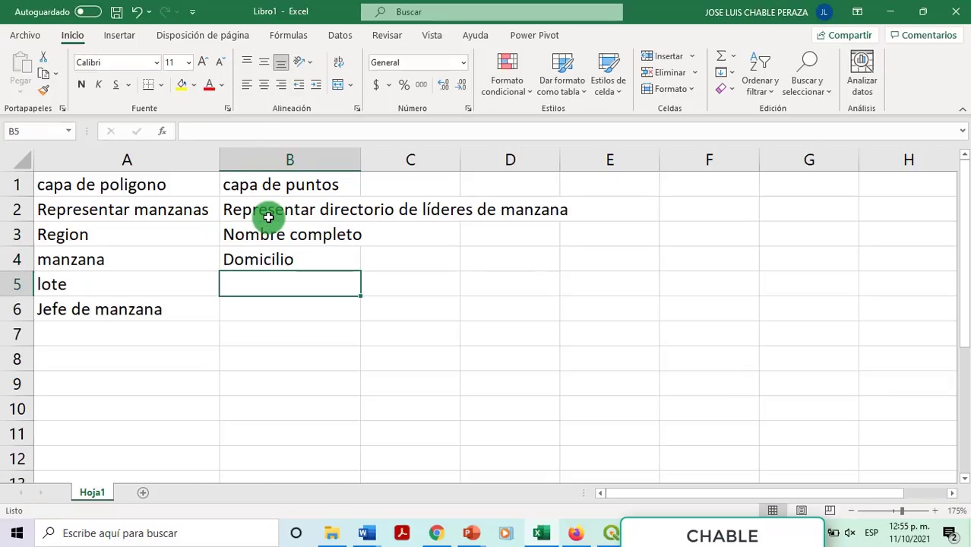
pyautogui.write('Celular')
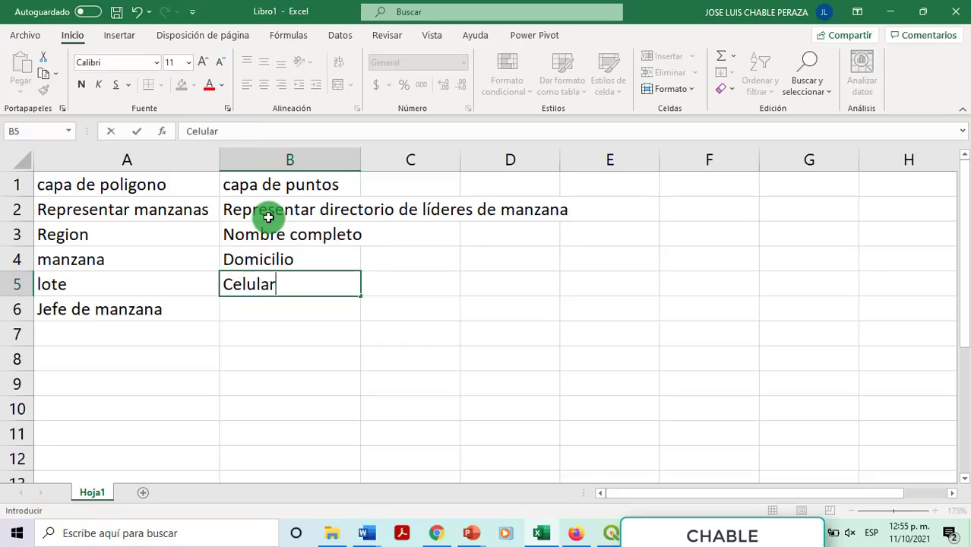
pyautogui.press('Return')
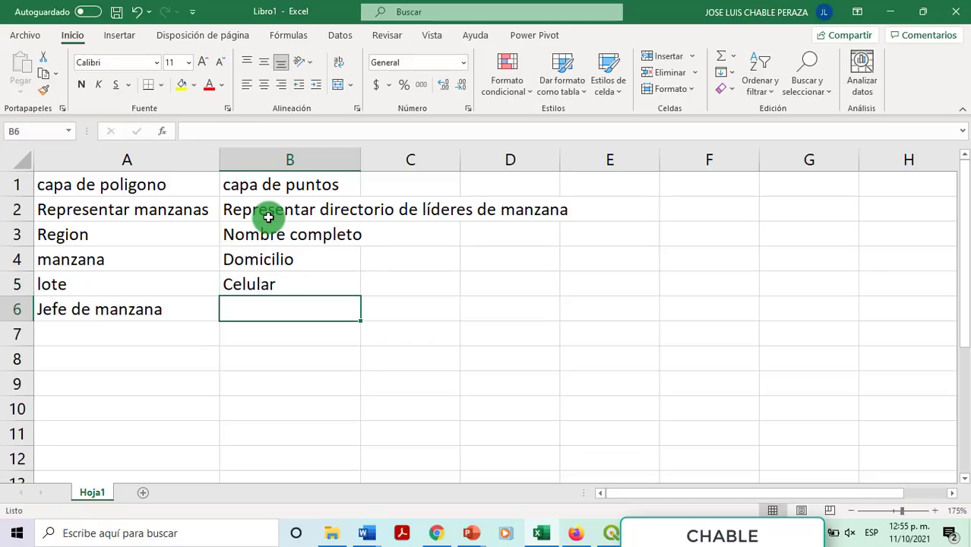
pyautogui.write('fecha')
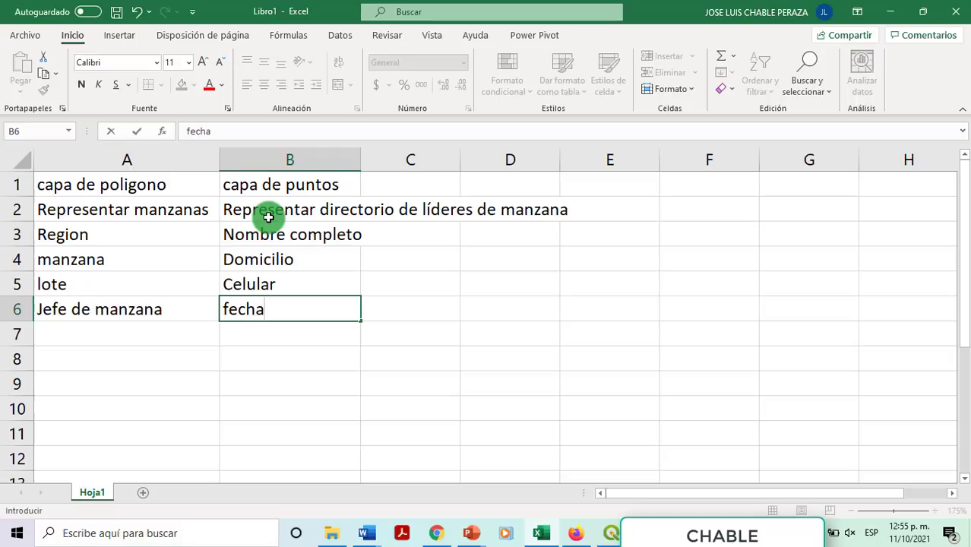
pyautogui.write(' chabl')
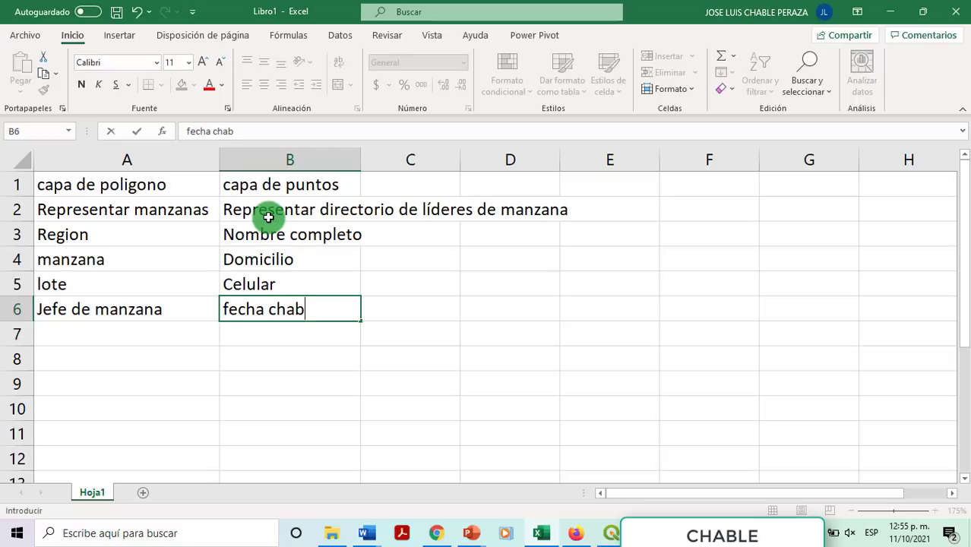
pyautogui.press('BackSpace')
pyautogui.press('BackSpace')
pyautogui.press('BackSpace')
pyautogui.press('BackSpace')
pyautogui.press('BackSpace')
pyautogui.write('de nacimiento')
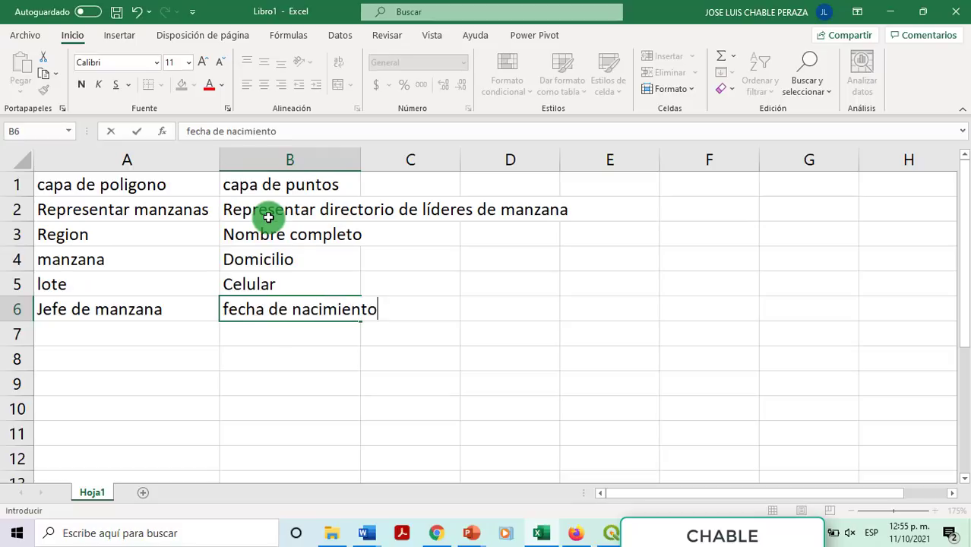
pyautogui.press('Return')
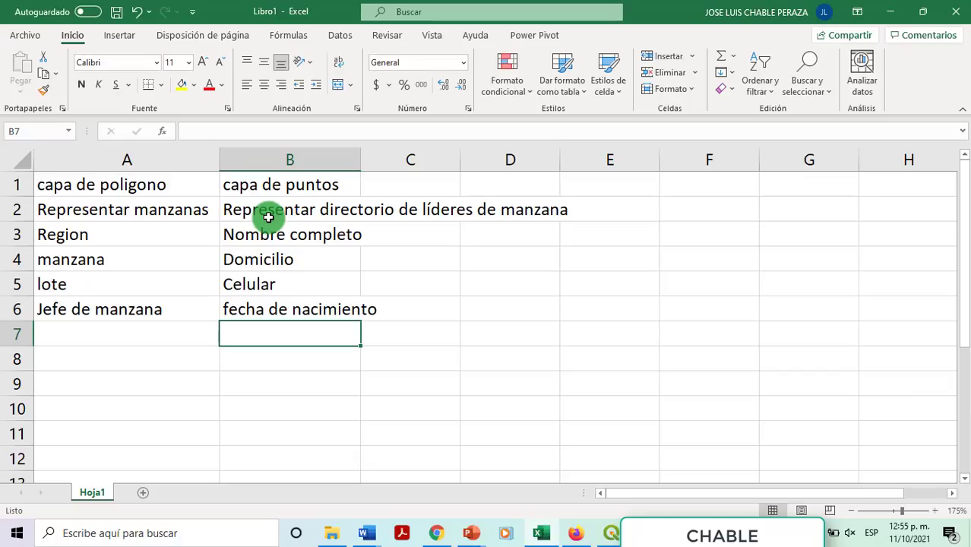
pyautogui.press('Up')
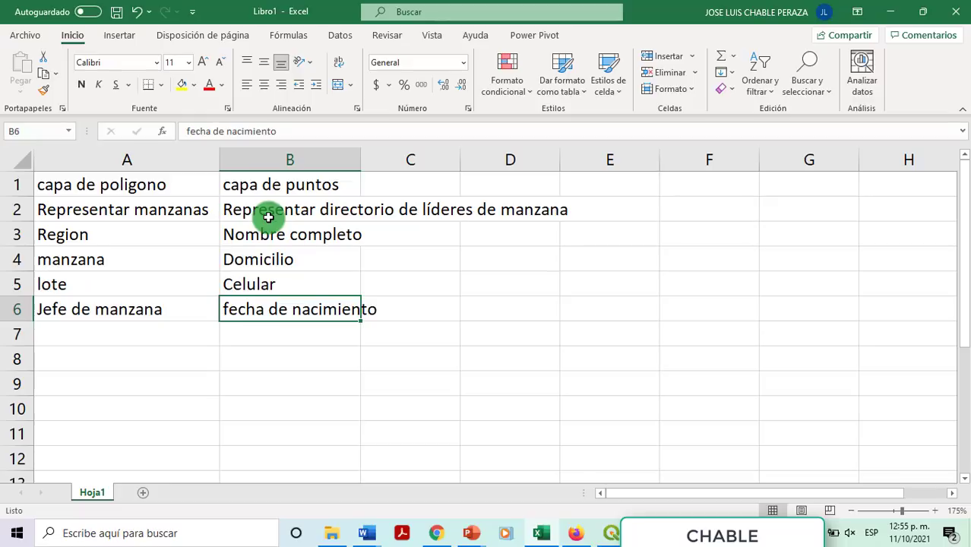
# Step: Wrap the long description text in cell B2
pyautogui.click(326, 208)
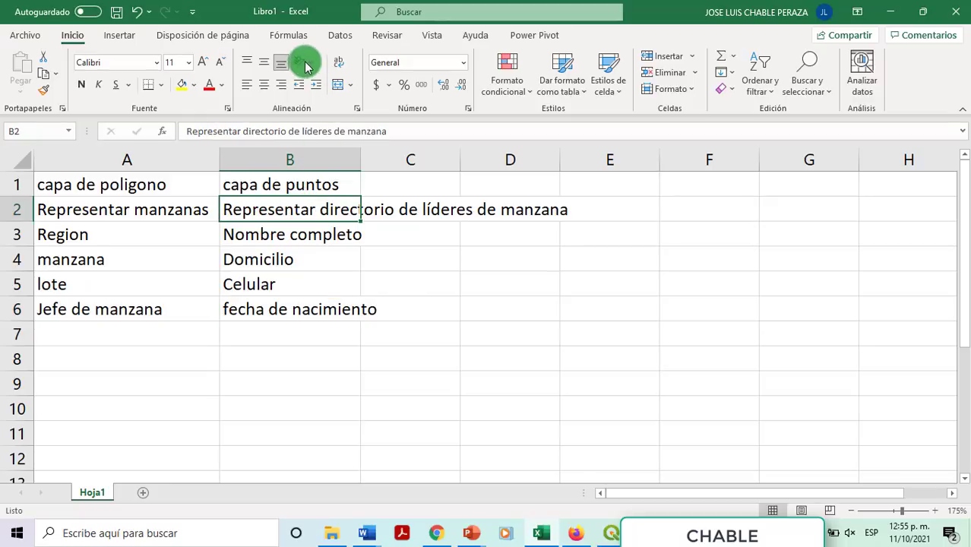
pyautogui.click(336, 62)
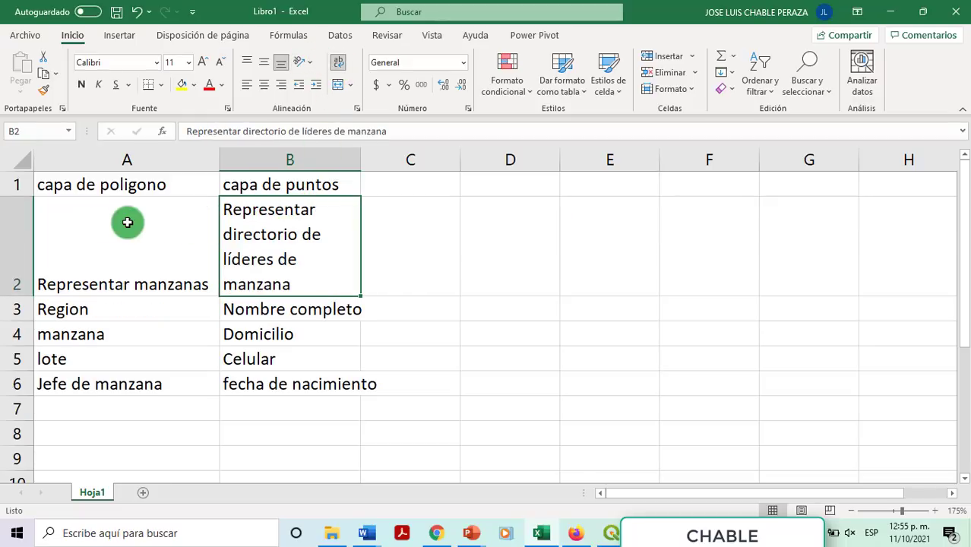
pyautogui.click(80, 186)
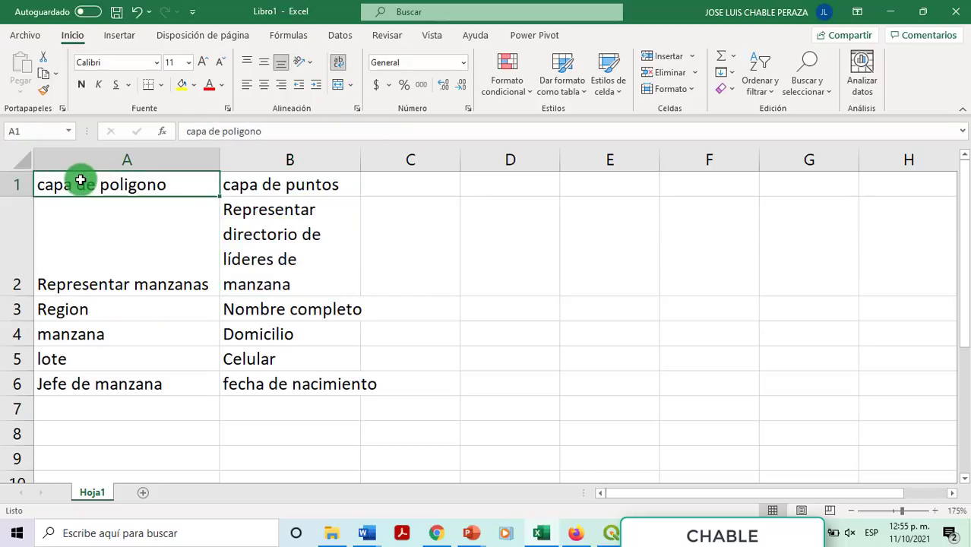
pyautogui.click(415, 188)
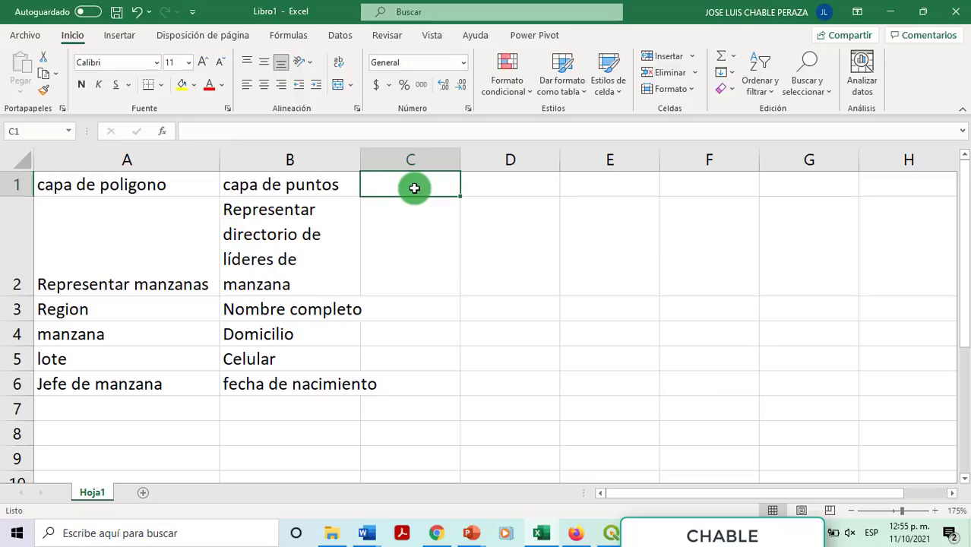
# Step: Apply All Borders to the table range A1:B6
pyautogui.moveTo(149, 184); pyautogui.dragTo(269, 341)
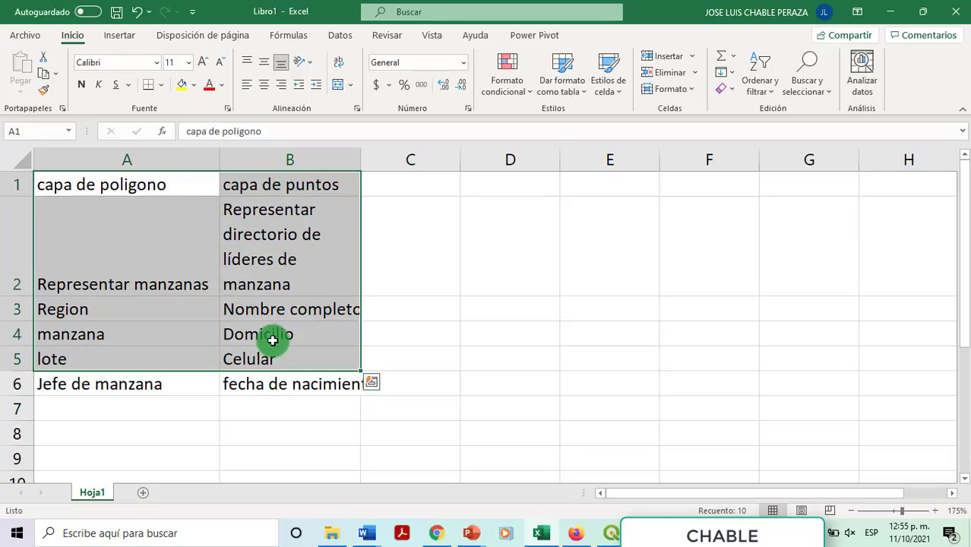
pyautogui.click(269, 335)
pyautogui.moveTo(135, 194); pyautogui.dragTo(305, 380)
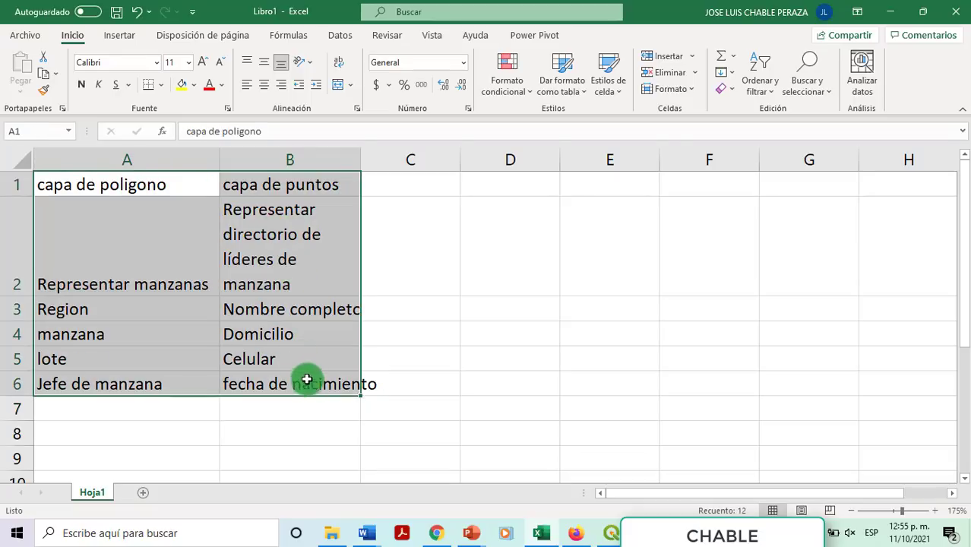
pyautogui.click(160, 84)
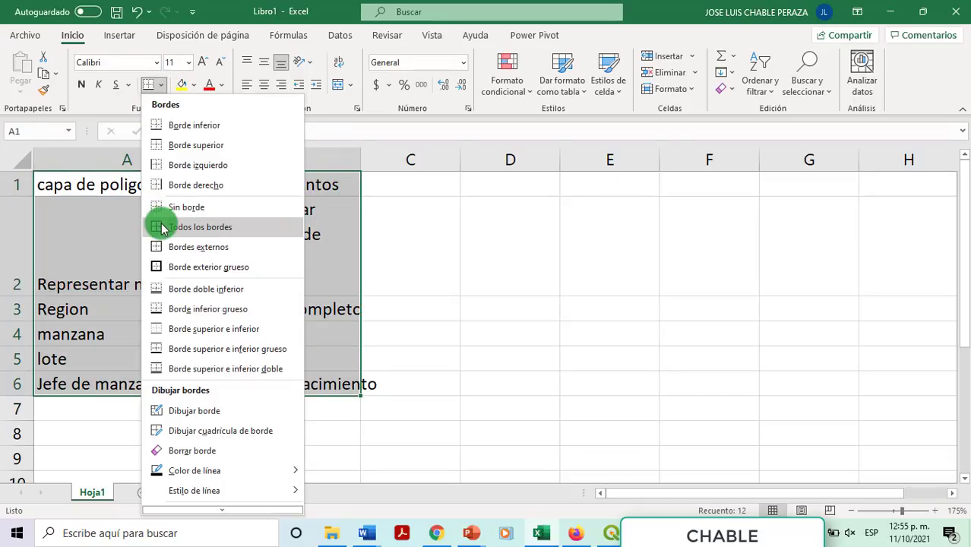
pyautogui.click(208, 227)
pyautogui.click(208, 226)
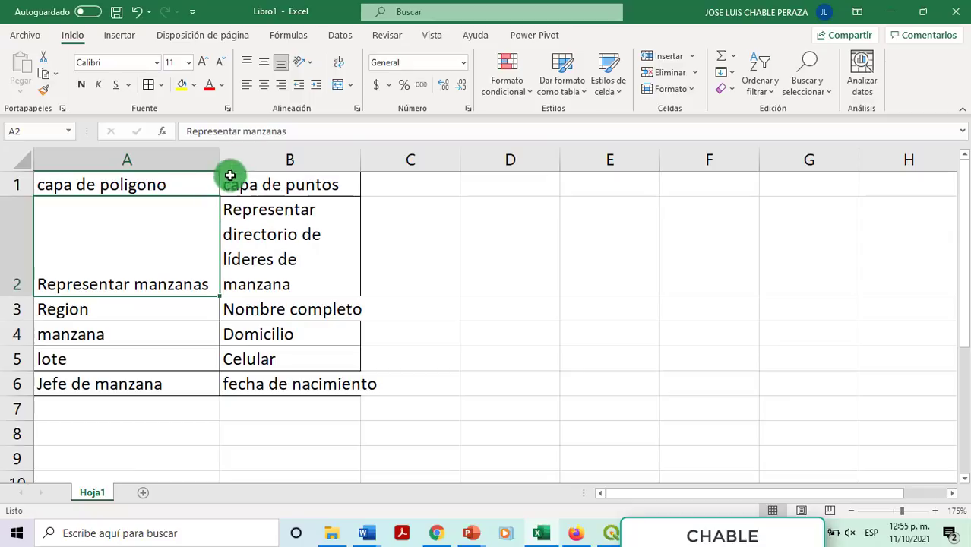
# Step: Auto-fit column B to its text and return to the QGIS project
pyautogui.doubleClick(363, 158)
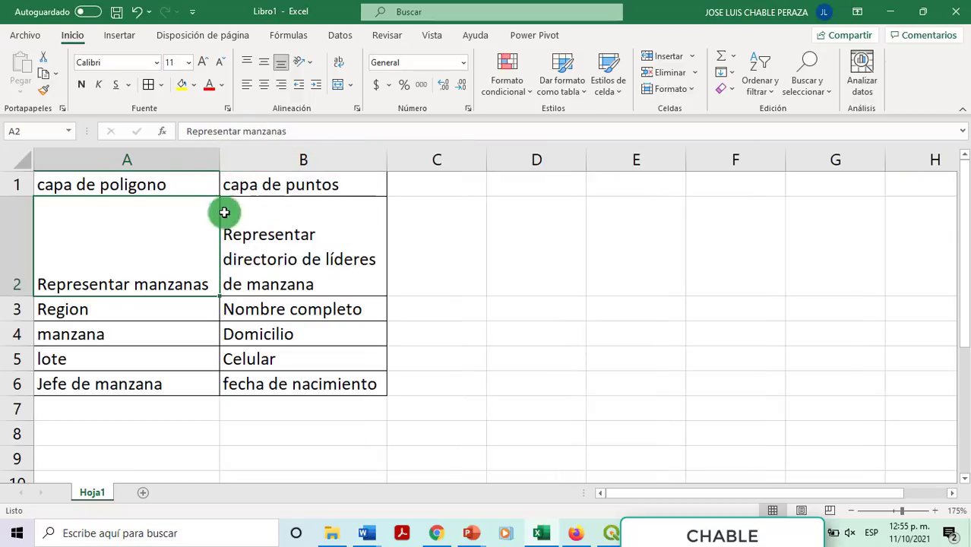
pyautogui.moveTo(107, 183); pyautogui.dragTo(265, 391)
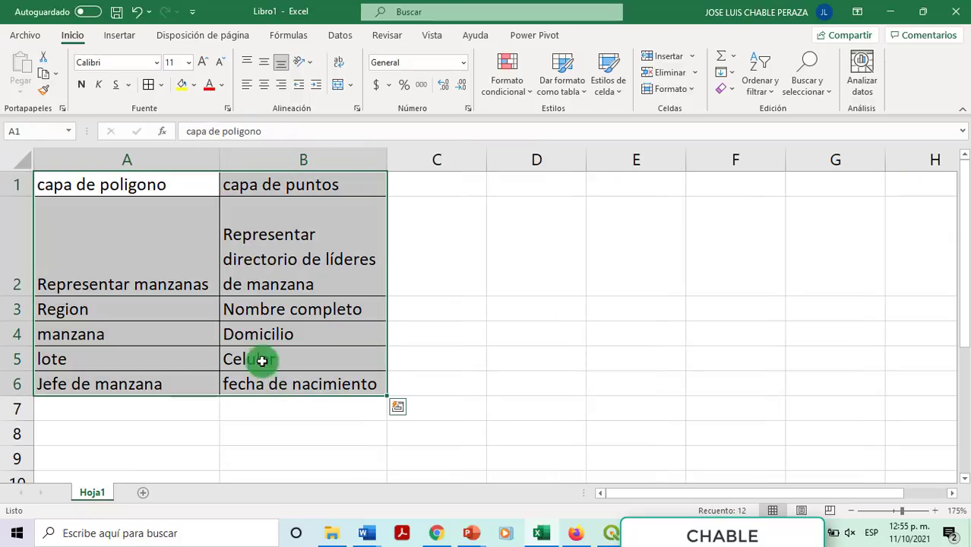
pyautogui.click(228, 249)
pyautogui.click(131, 206)
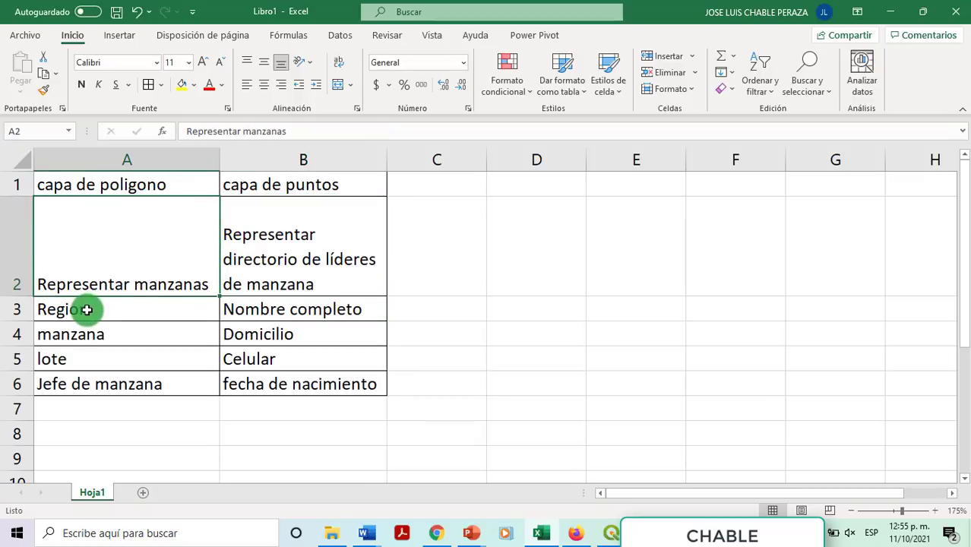
pyautogui.moveTo(87, 307); pyautogui.dragTo(79, 383)
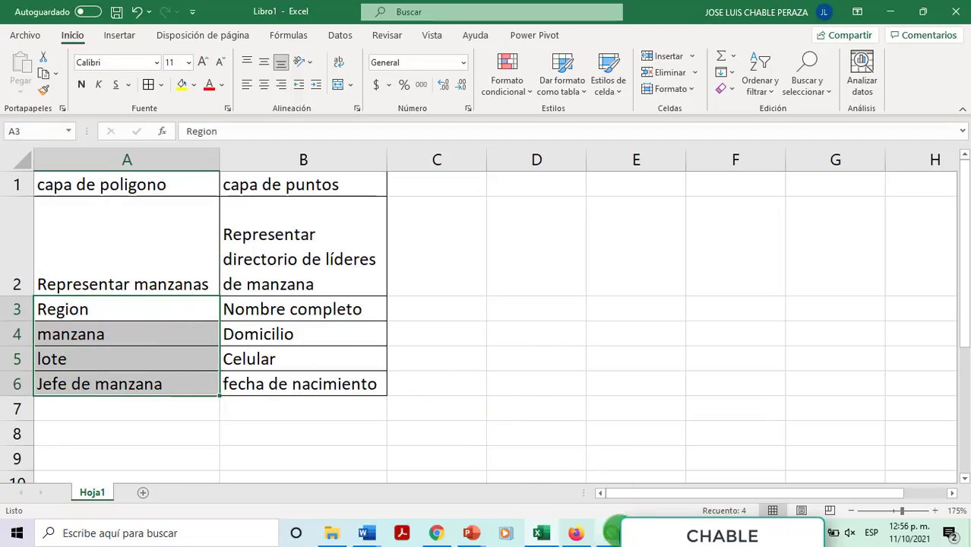
pyautogui.click(611, 532)
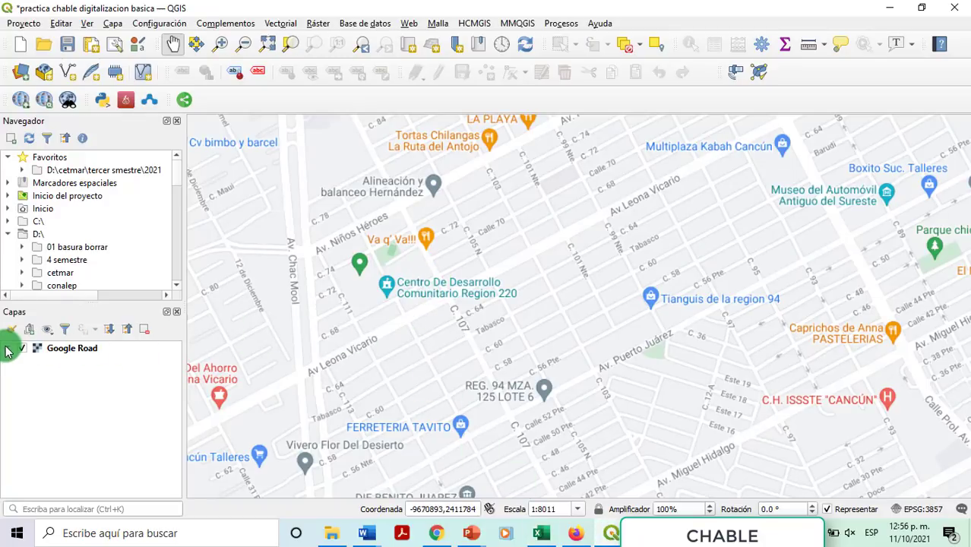
# Step: Fill cells A1:A6 of the Excel table with light green
pyautogui.click(31, 355)
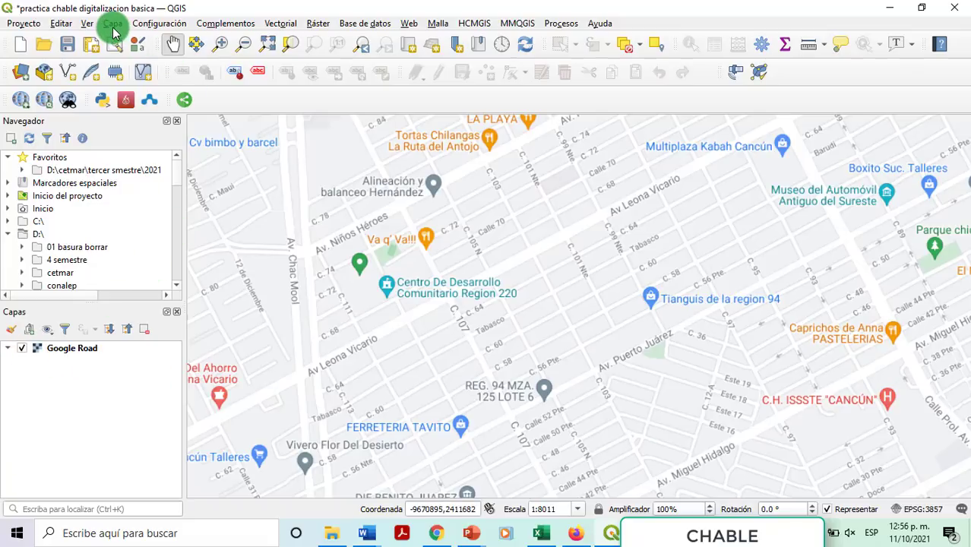
pyautogui.click(541, 532)
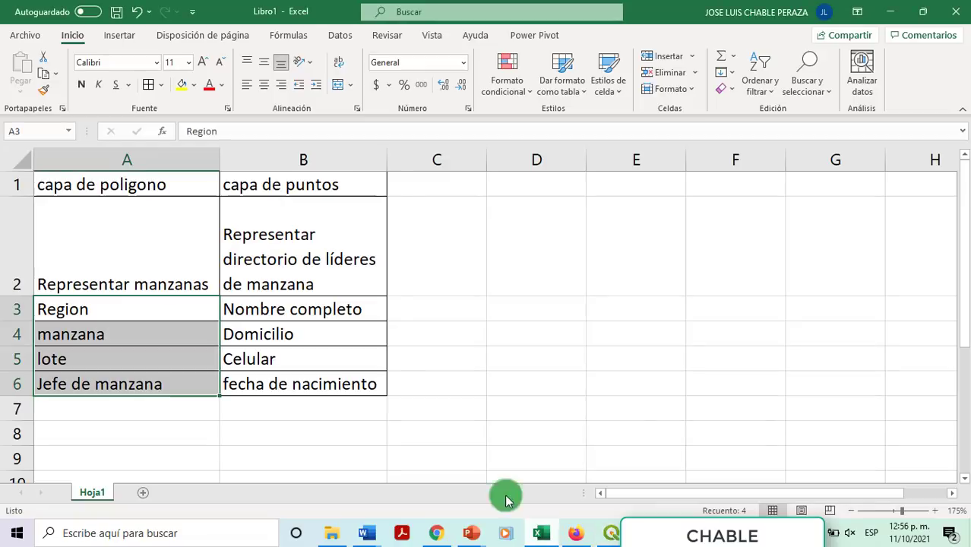
pyautogui.click(123, 188)
pyautogui.moveTo(317, 186); pyautogui.dragTo(304, 380)
pyautogui.click(130, 184)
pyautogui.moveTo(131, 184); pyautogui.dragTo(122, 384)
pyautogui.click(193, 84)
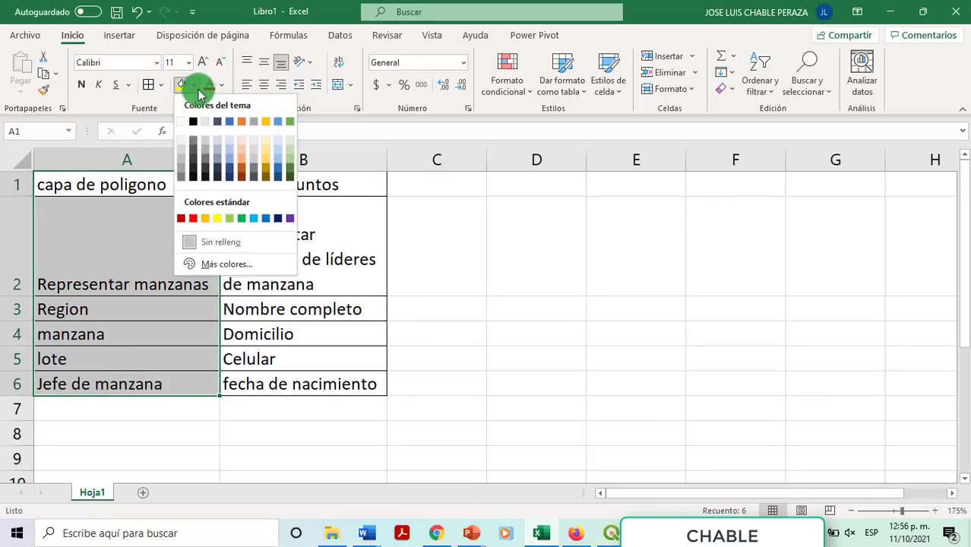
pyautogui.click(230, 218)
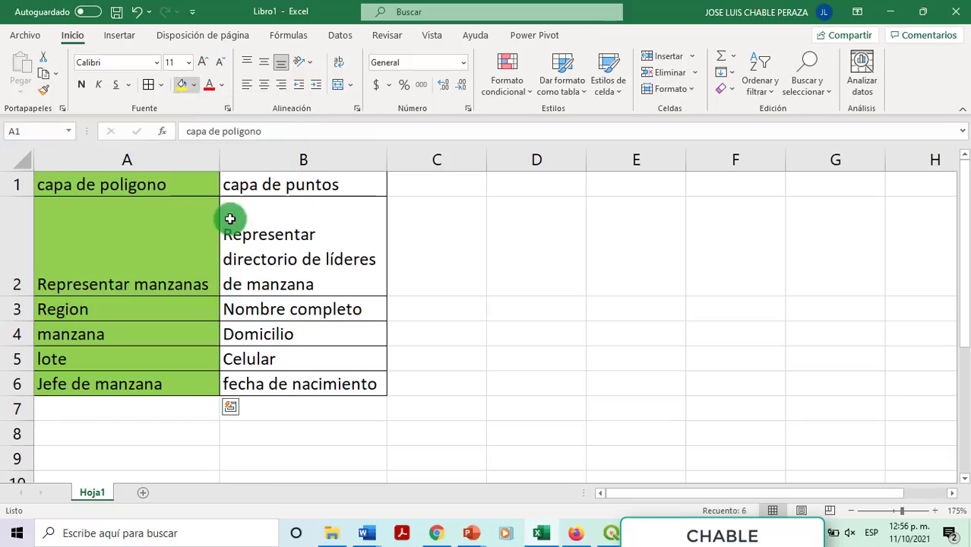
pyautogui.click(167, 231)
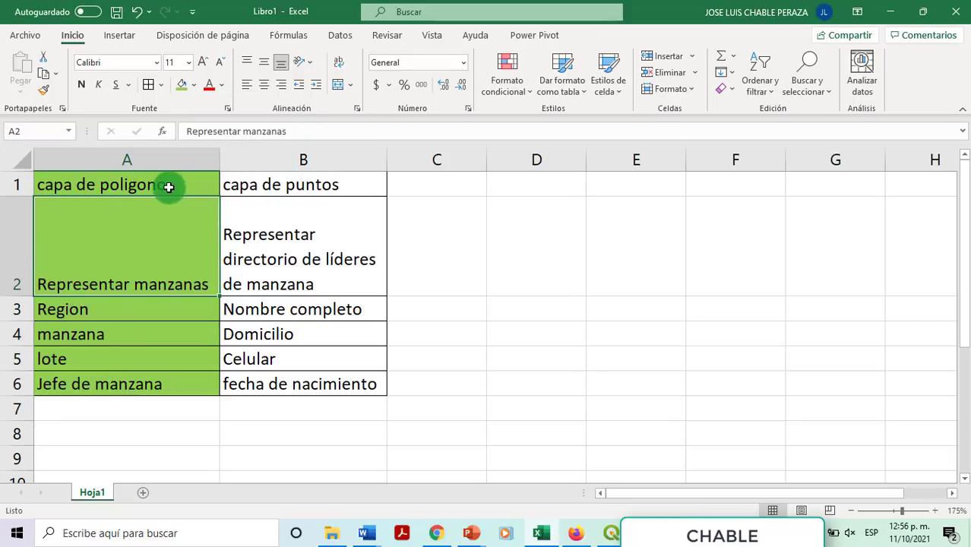
# Step: Fill cells B1:B7 with gold, then go back to QGIS
pyautogui.moveTo(338, 189); pyautogui.dragTo(342, 409)
pyautogui.click(195, 85)
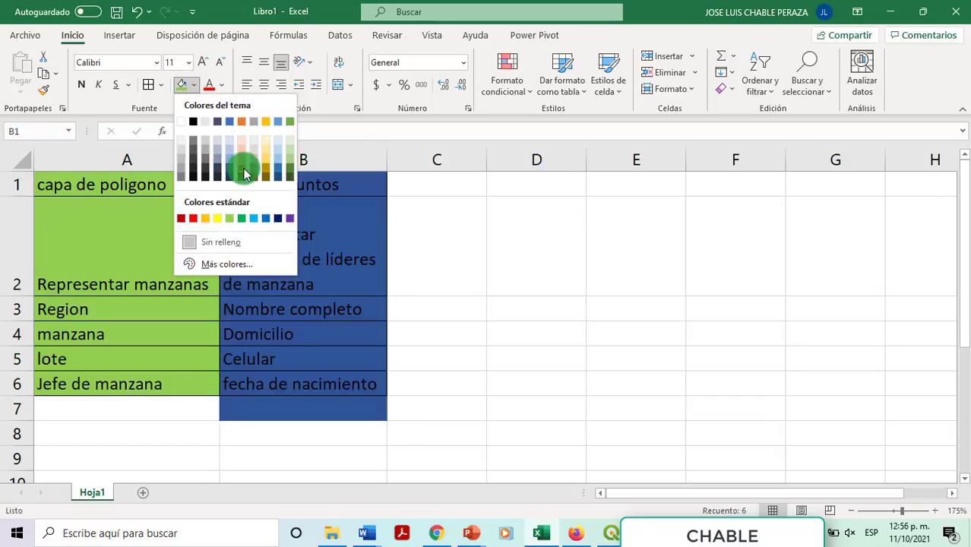
pyautogui.click(263, 166)
pyautogui.click(130, 234)
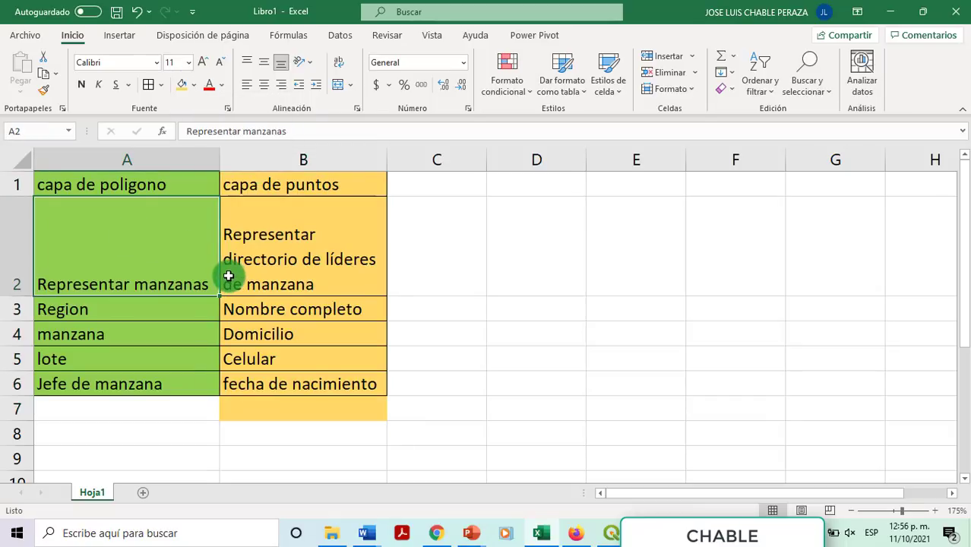
pyautogui.hotkey('alt', 'Tab')
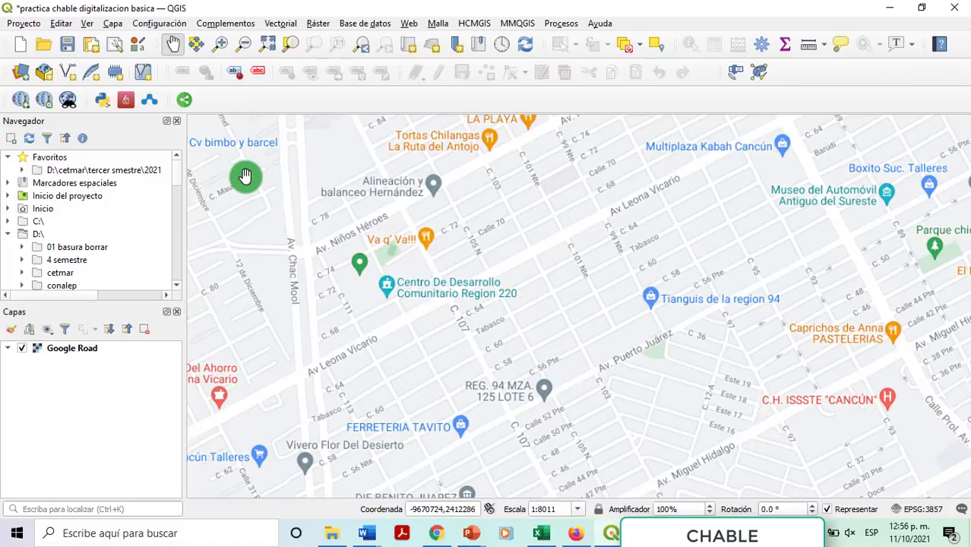
# Step: Start a new GeoPackage layer via Capa > Crear capa and browse for its Base de datos file
pyautogui.click(112, 23)
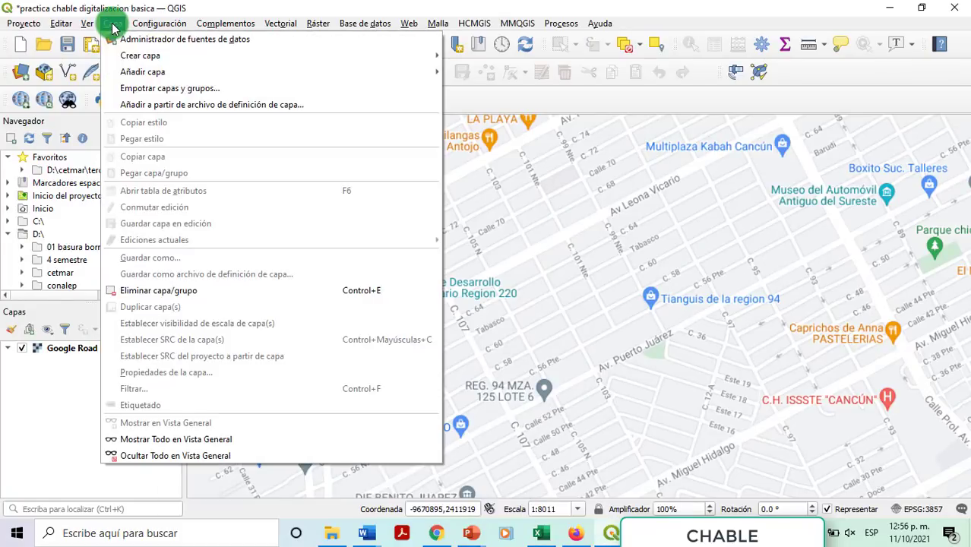
pyautogui.moveTo(125, 57)
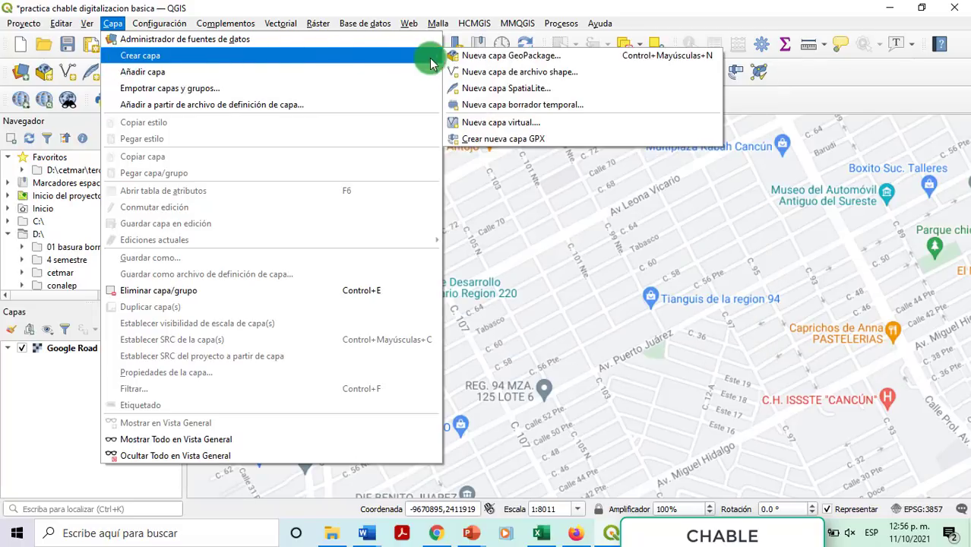
pyautogui.click(473, 58)
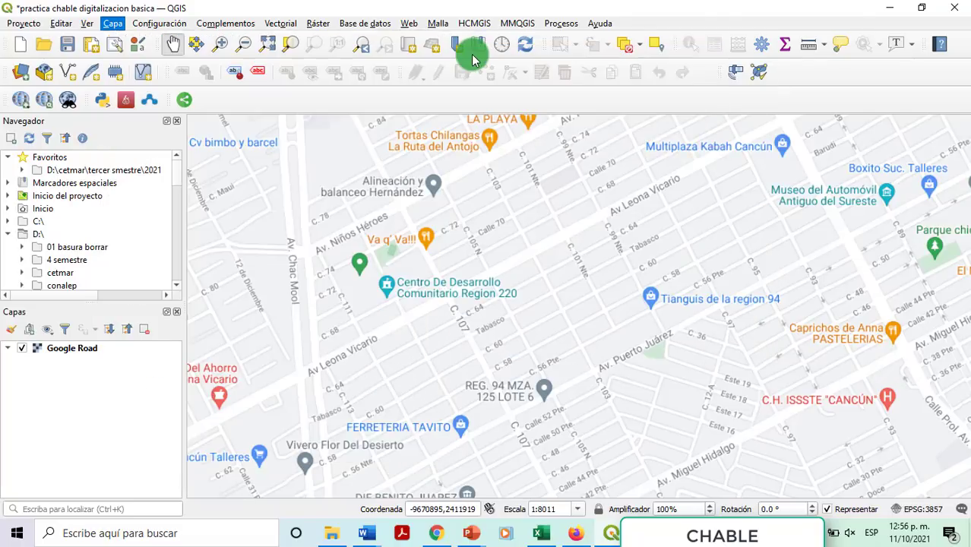
pyautogui.moveTo(562, 15); pyautogui.dragTo(327, 14)
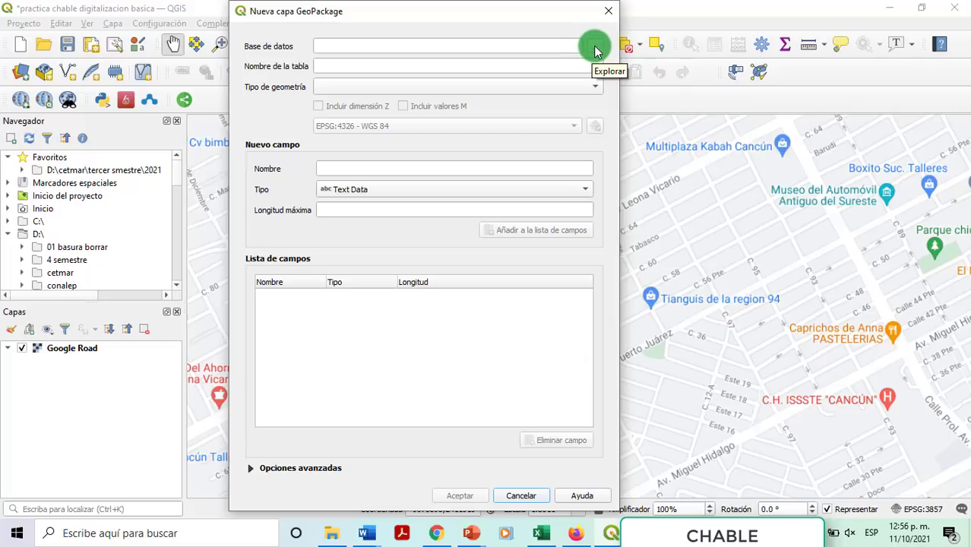
pyautogui.click(595, 49)
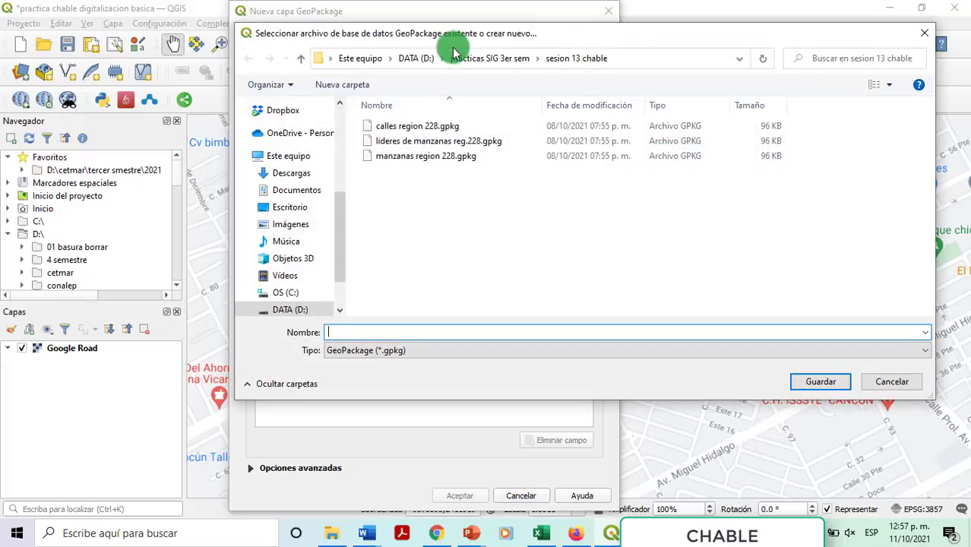
# Step: In the sesion 13 practica chabble digitalizacion folder, name the file 'Manzanas de ubicación de líderes'
pyautogui.click(489, 59)
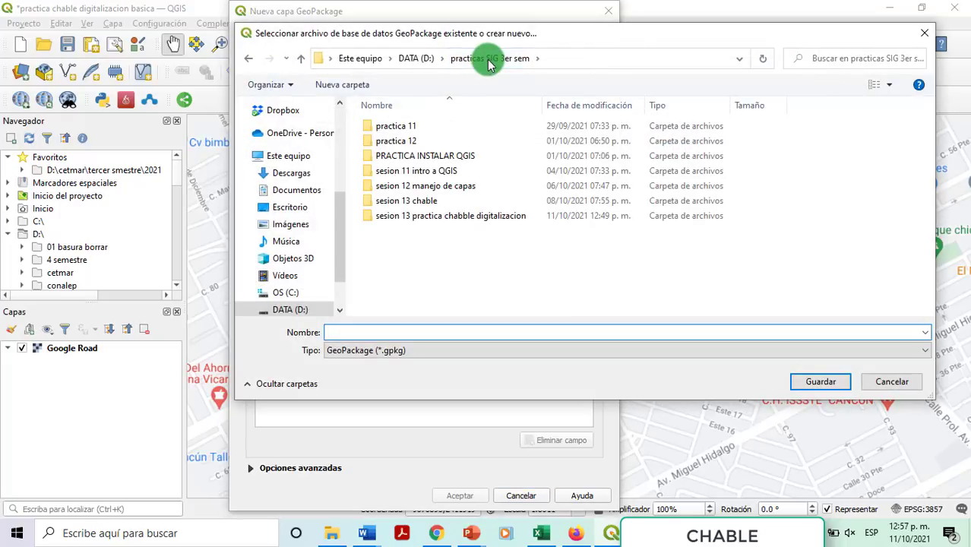
pyautogui.doubleClick(408, 218)
pyautogui.click(385, 333)
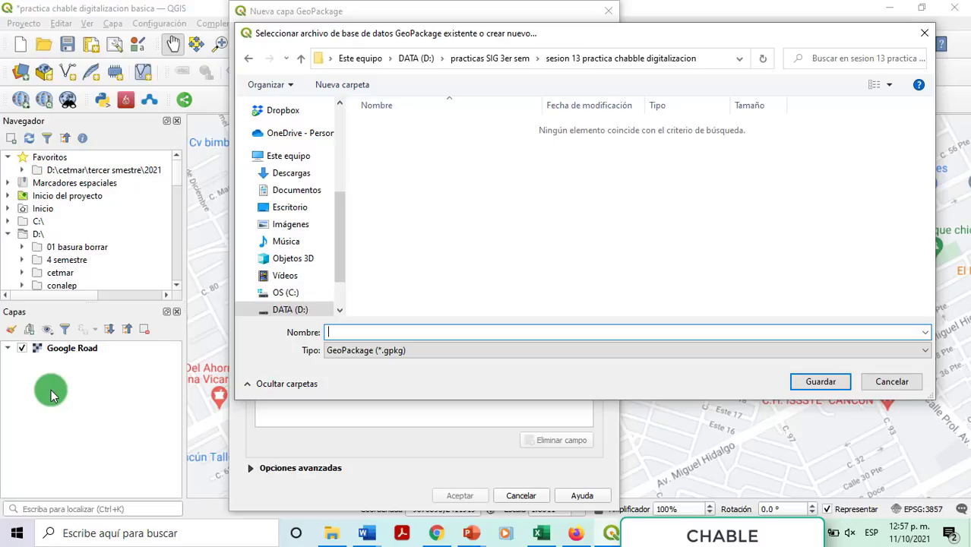
pyautogui.write('Mnza')
pyautogui.press('BackSpace')
pyautogui.press('BackSpace')
pyautogui.press('BackSpace')
pyautogui.write('anzanas de ubi')
pyautogui.press('BackSpace')
pyautogui.press('BackSpace')
pyautogui.write('cacio')
pyautogui.write('n de lin')
pyautogui.press('BackSpace')
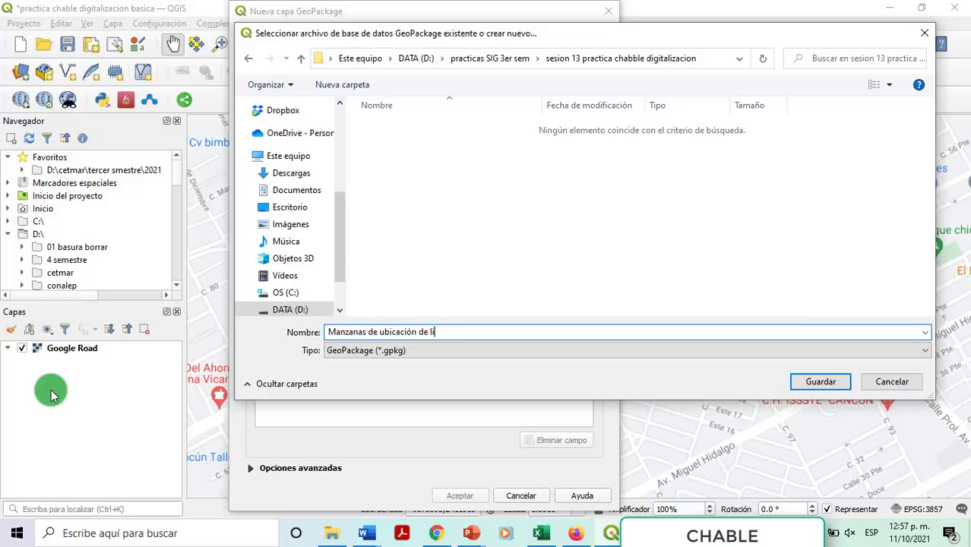
pyautogui.press('BackSpace')
pyautogui.write('ídre')
pyautogui.write('deres')
# Step: Save the GeoPackage file and set the geometry type to Polígono
pyautogui.click(834, 386)
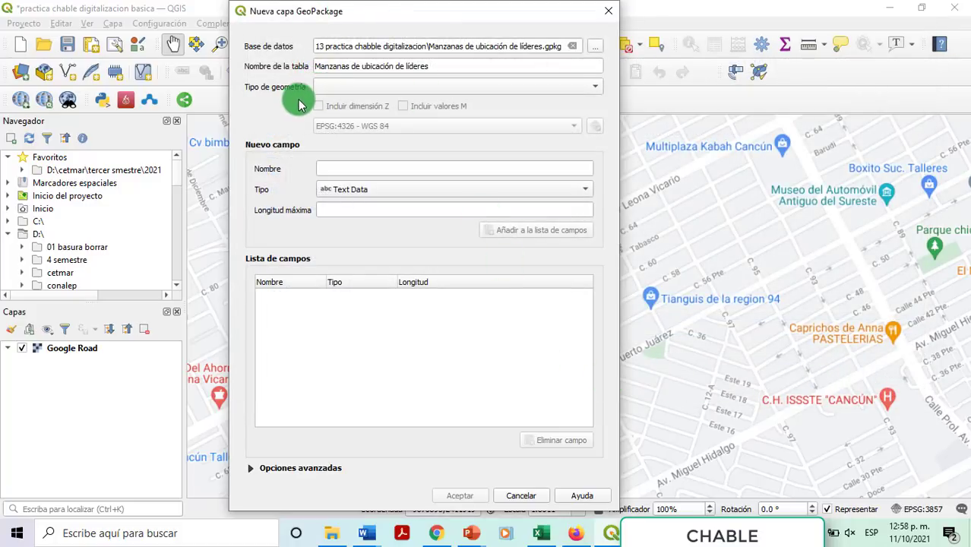
pyautogui.click(338, 89)
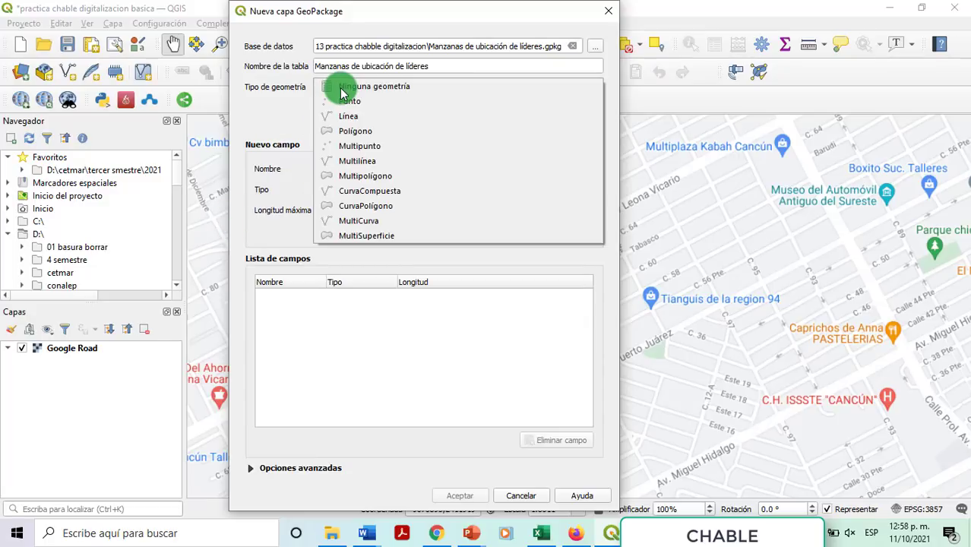
pyautogui.click(354, 130)
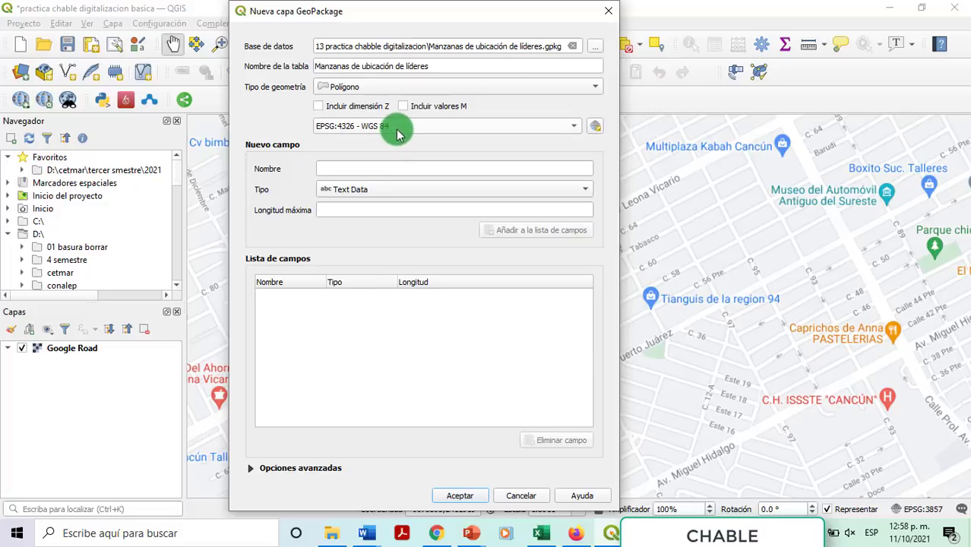
# Step: Look at UTM zones 14N and 16N in the CRS chooser, keeping EPSG:4326 - WGS 84
pyautogui.click(399, 133)
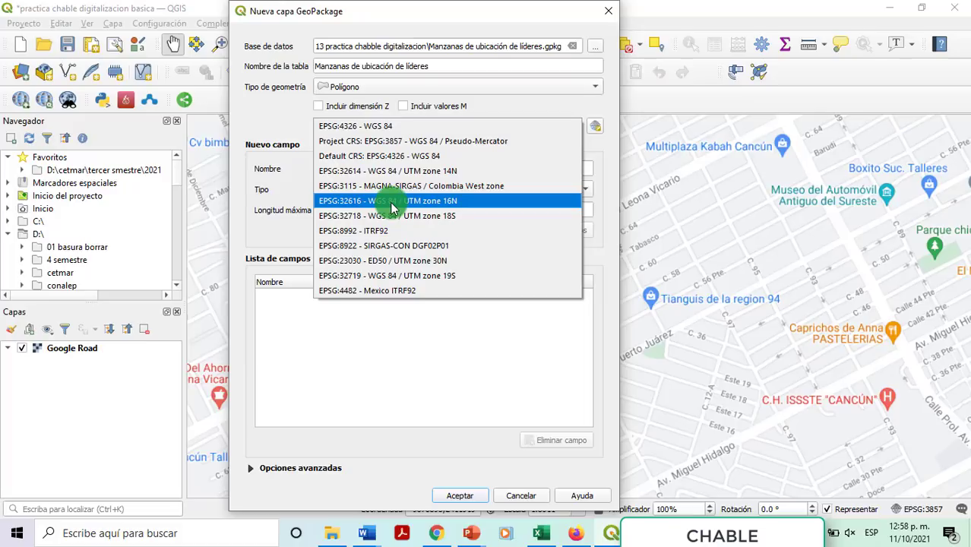
pyautogui.click(604, 130)
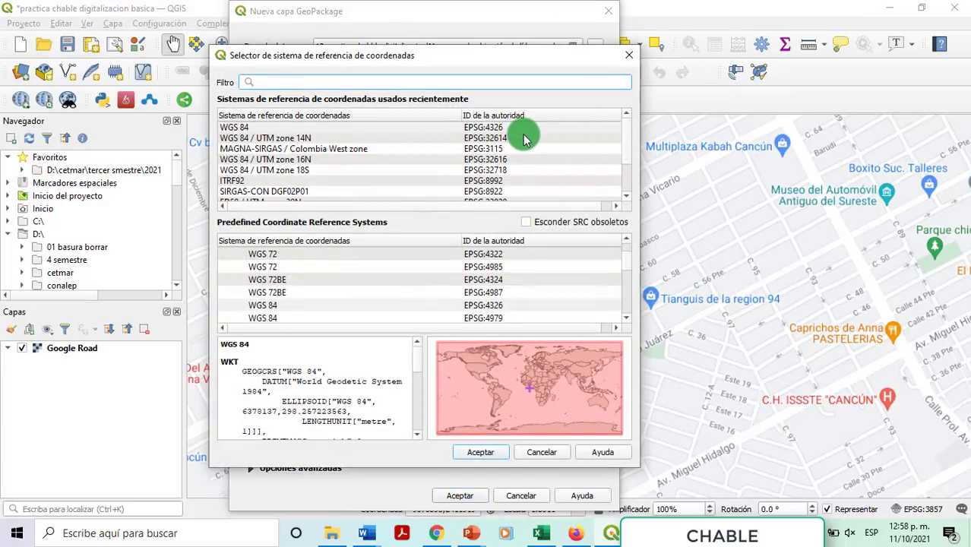
pyautogui.click(515, 140)
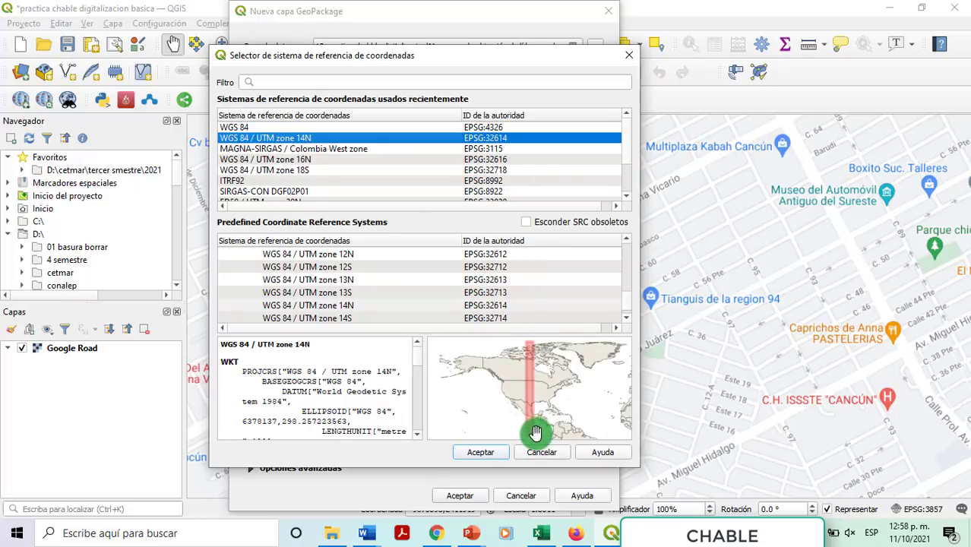
pyautogui.click(461, 159)
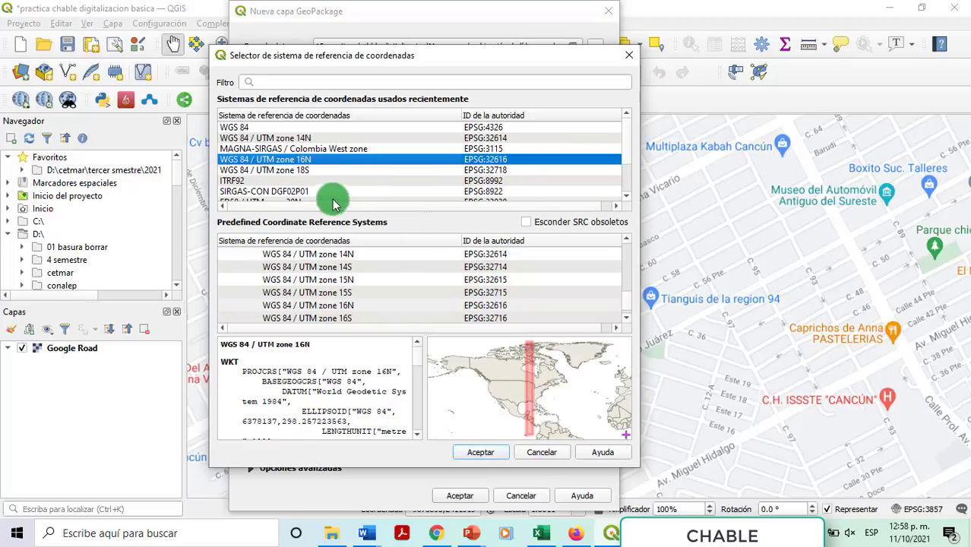
pyautogui.click(540, 452)
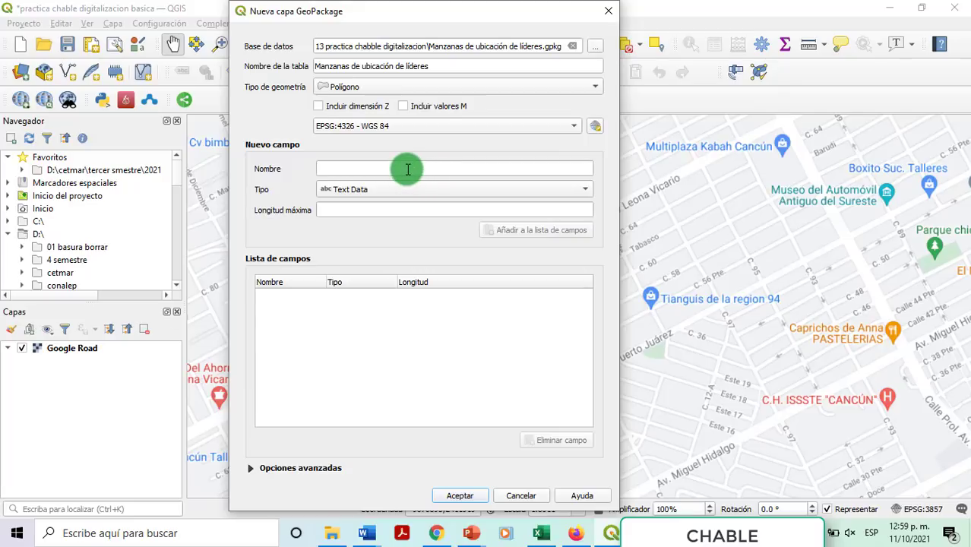
# Step: Check the planned attributes Region, manzana and Jefe de manzana in the Excel sheet
pyautogui.click(341, 169)
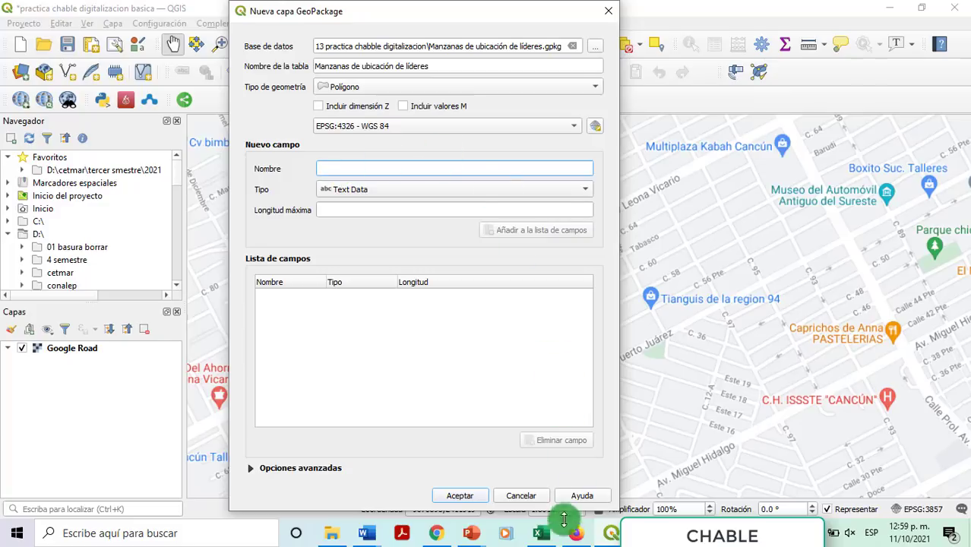
pyautogui.click(541, 533)
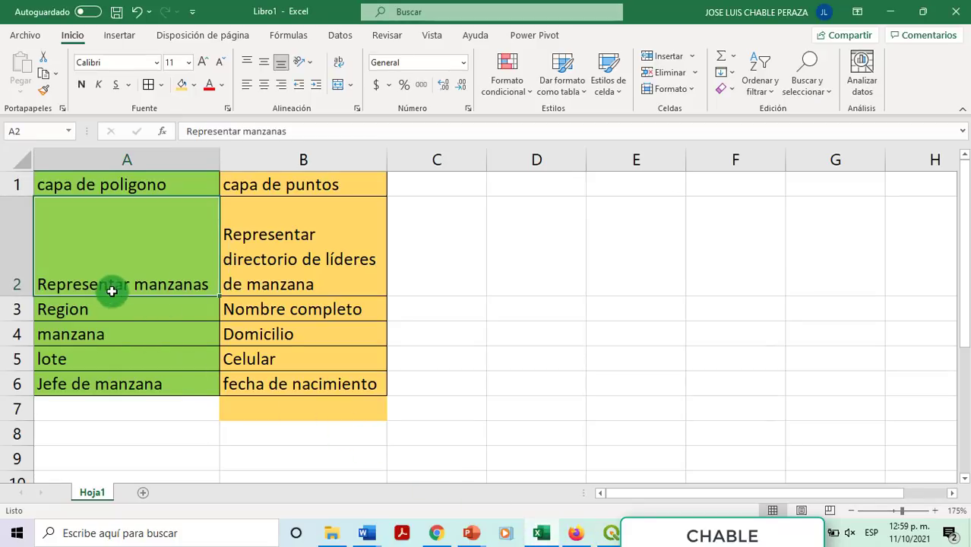
pyautogui.click(81, 310)
pyautogui.click(124, 341)
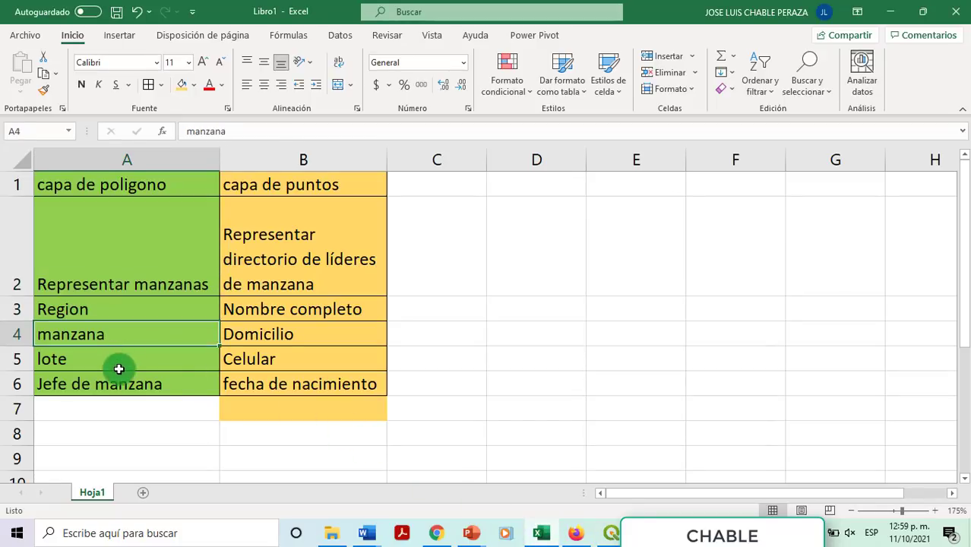
pyautogui.click(120, 386)
pyautogui.hotkey('alt', 'Tab')
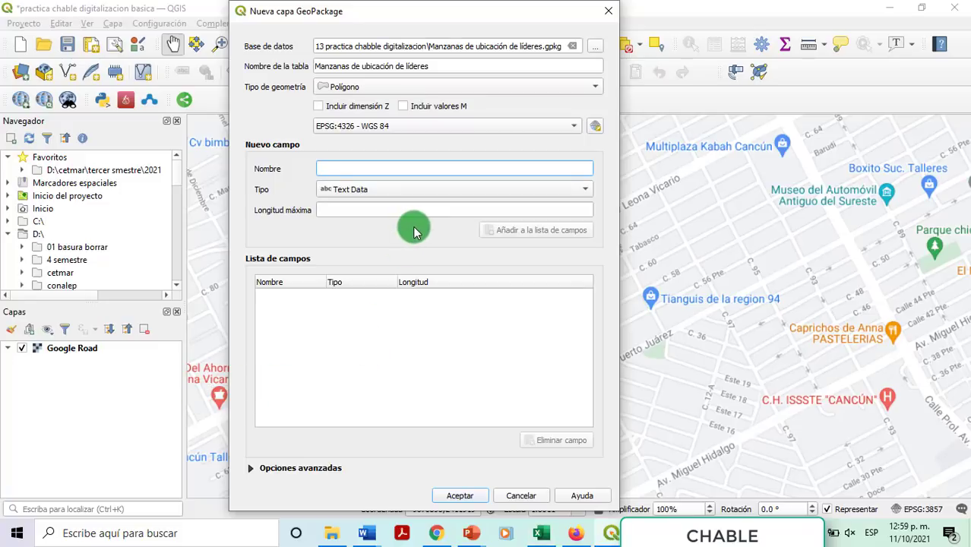
# Step: Add a Región Text Data field with maximum length 30 to the field list
pyautogui.write('Región')
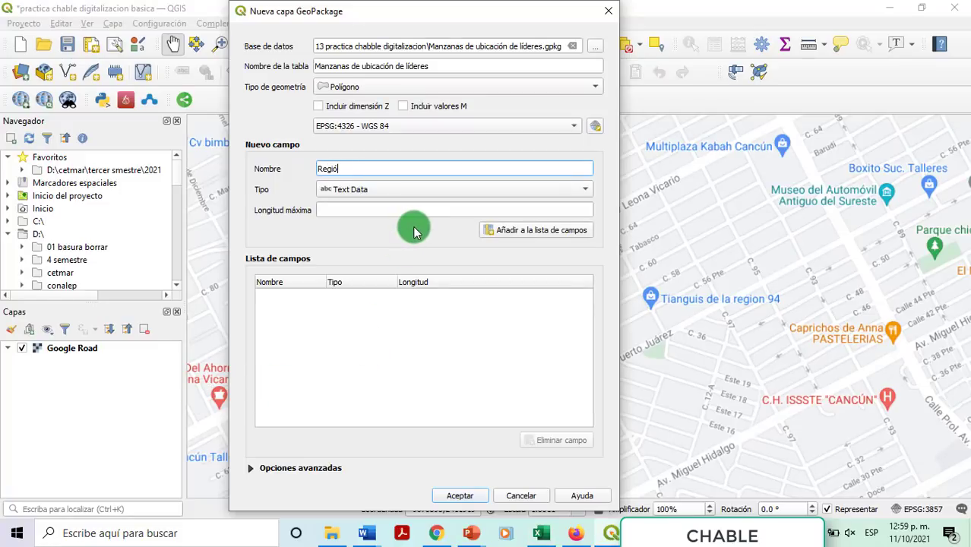
pyautogui.click(401, 191)
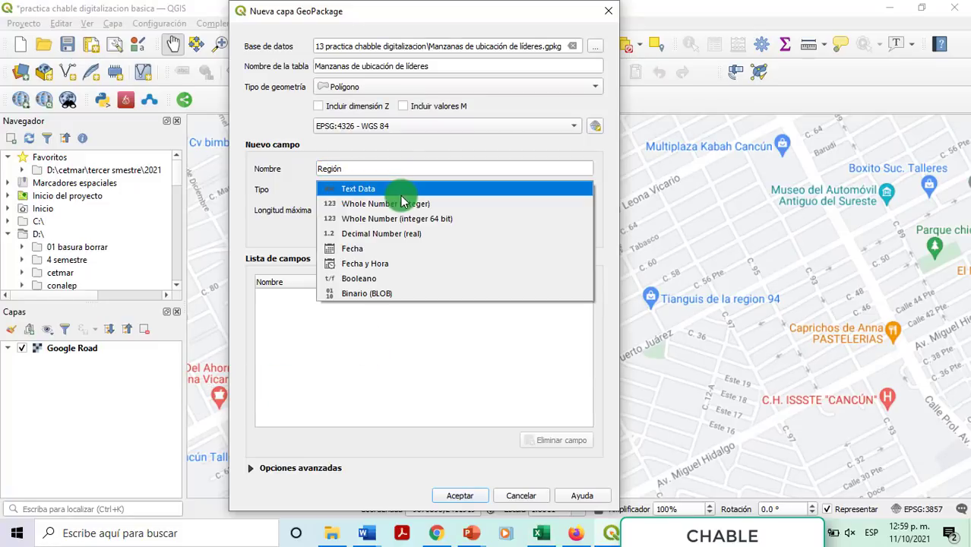
pyautogui.click(402, 190)
pyautogui.click(408, 207)
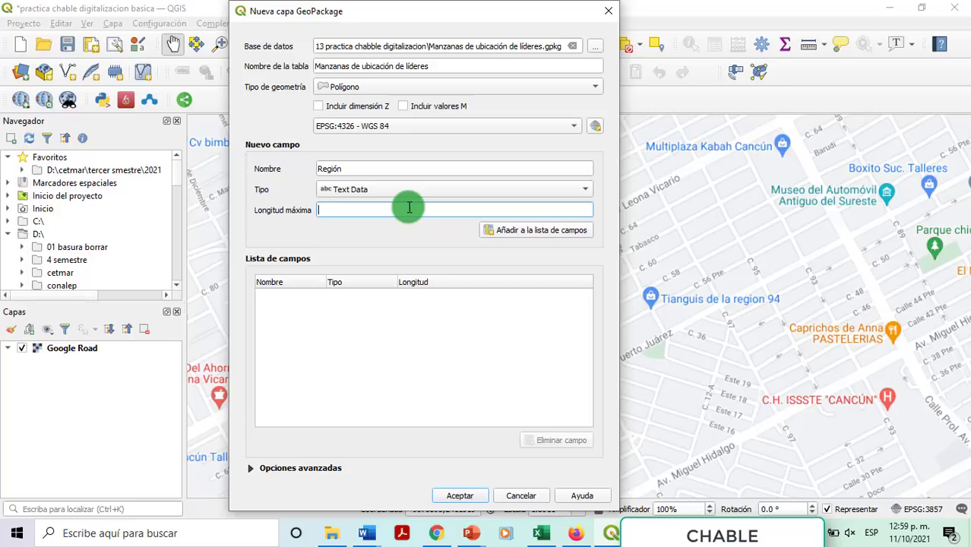
pyautogui.write('30')
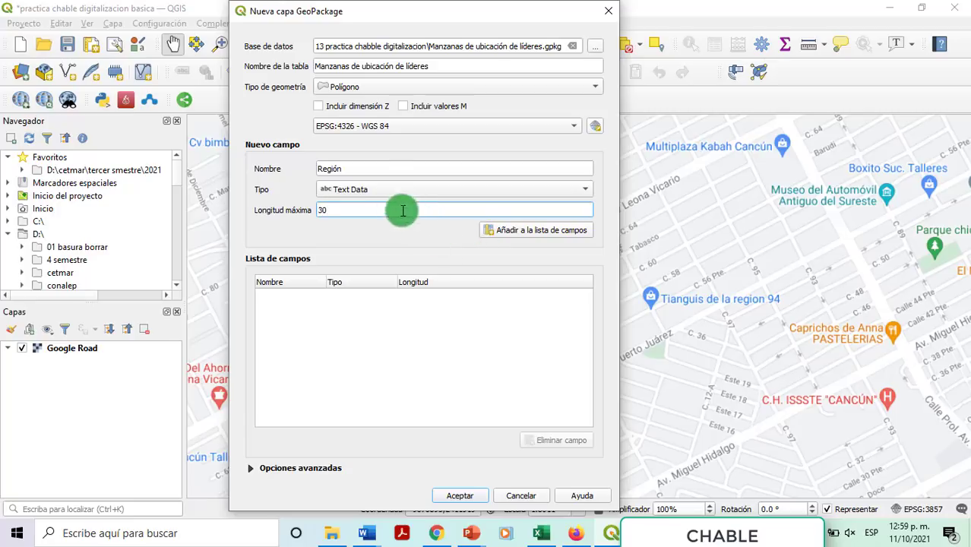
pyautogui.click(370, 167)
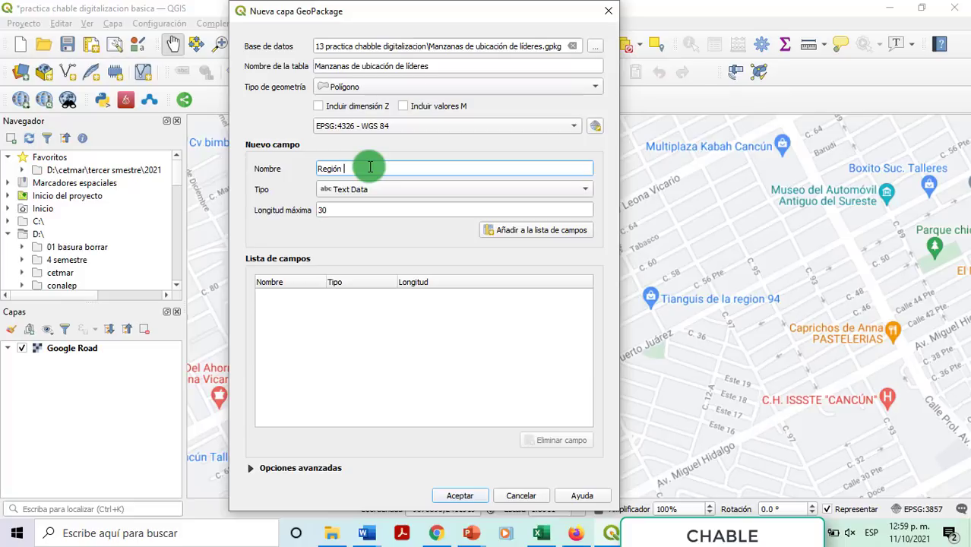
pyautogui.write('C')
pyautogui.press('BackSpace')
pyautogui.press('BackSpace')
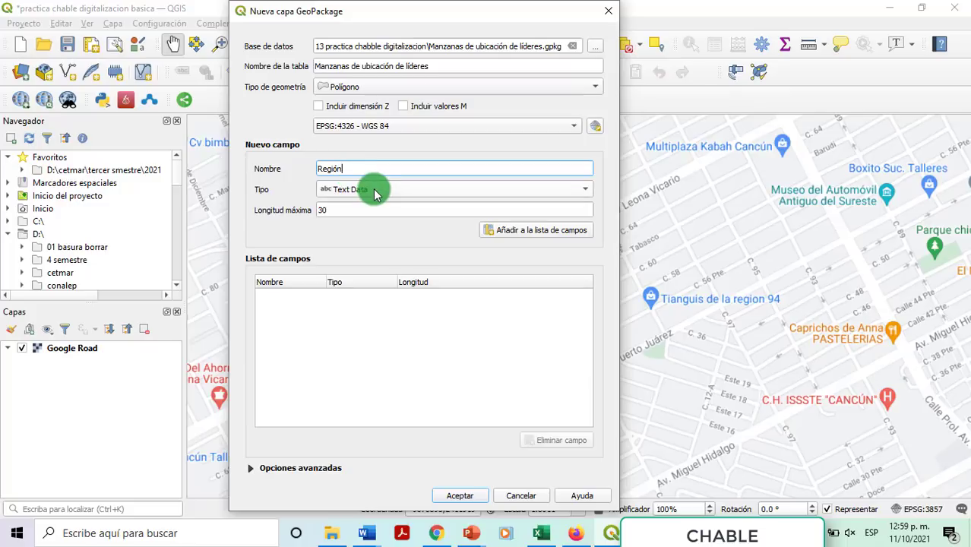
pyautogui.click(373, 194)
pyautogui.click(372, 195)
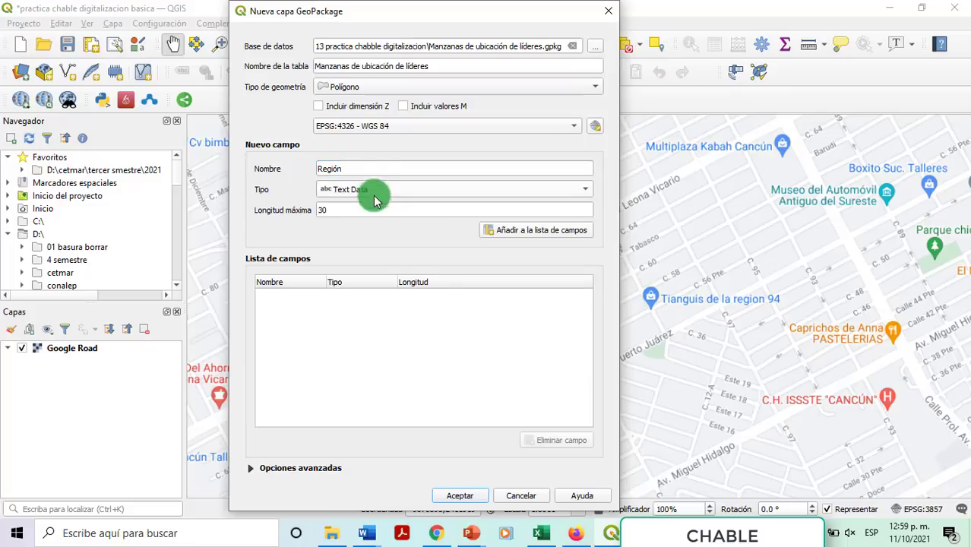
pyautogui.click(370, 209)
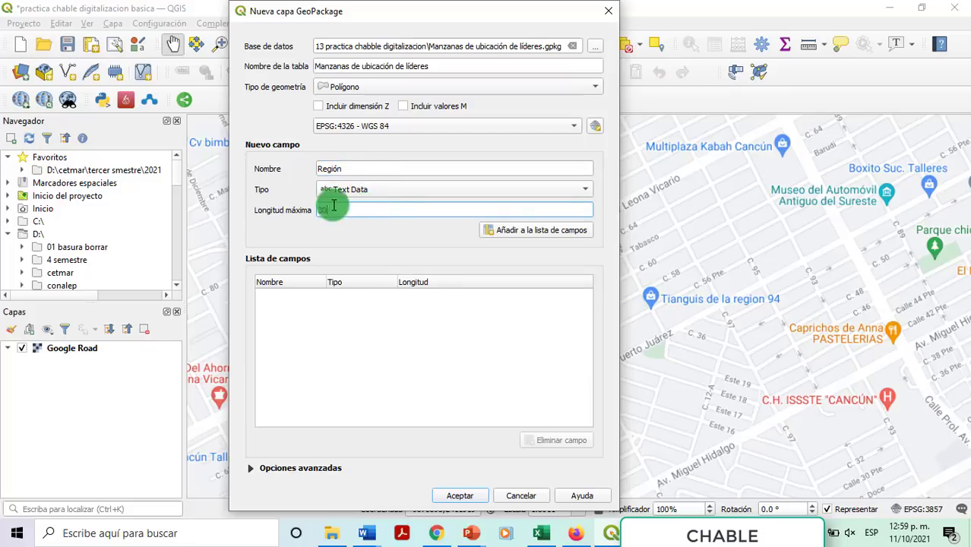
pyautogui.click(515, 240)
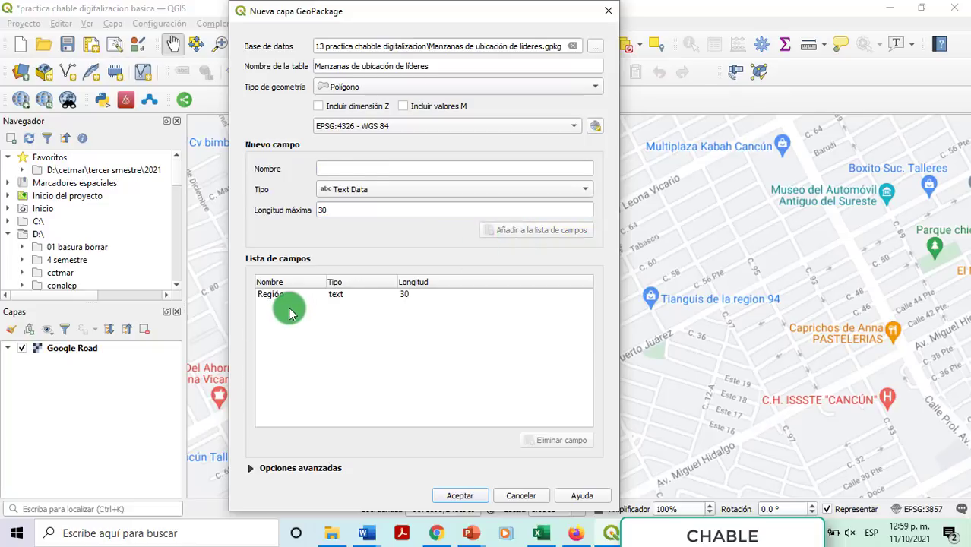
# Step: Add a Manzana Text Data field with maximum length 5 to the field list
pyautogui.click(365, 169)
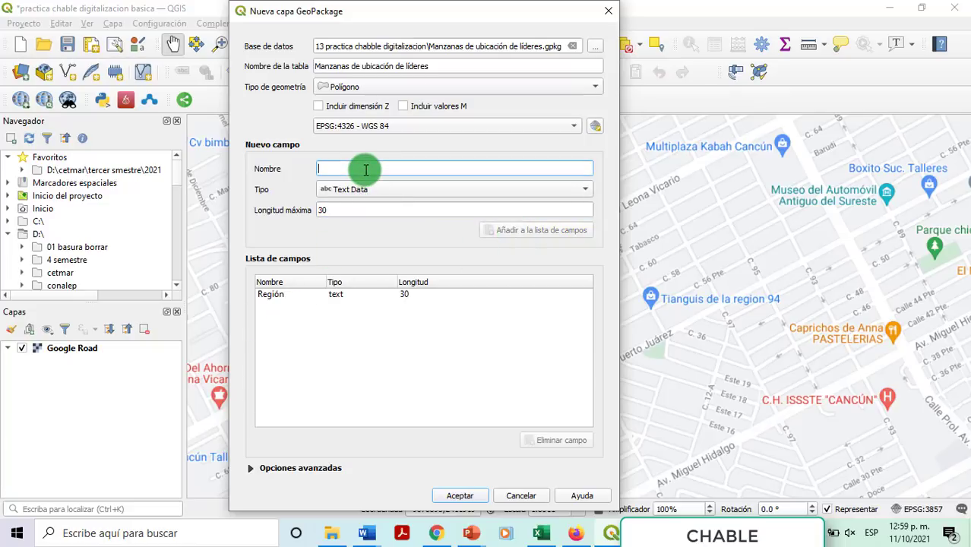
pyautogui.write('Man')
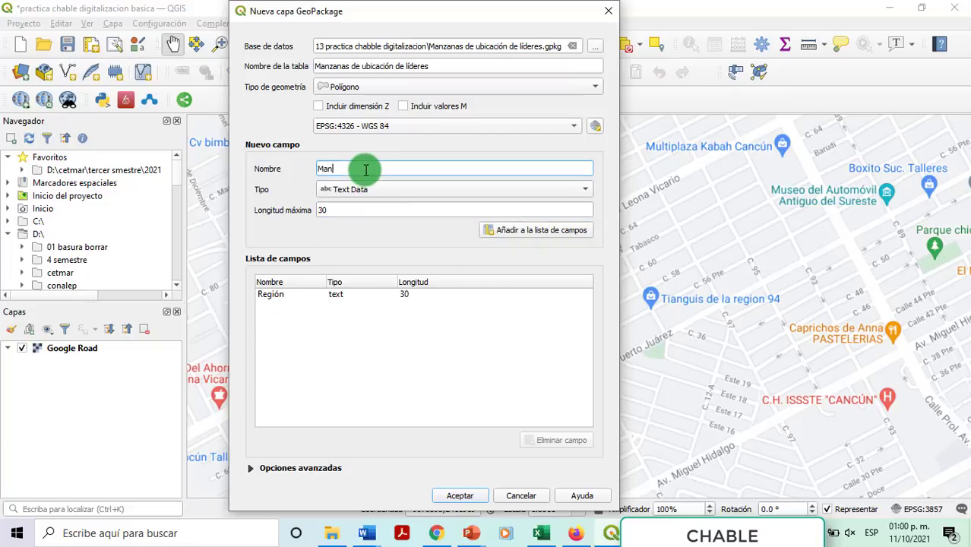
pyautogui.write('zana')
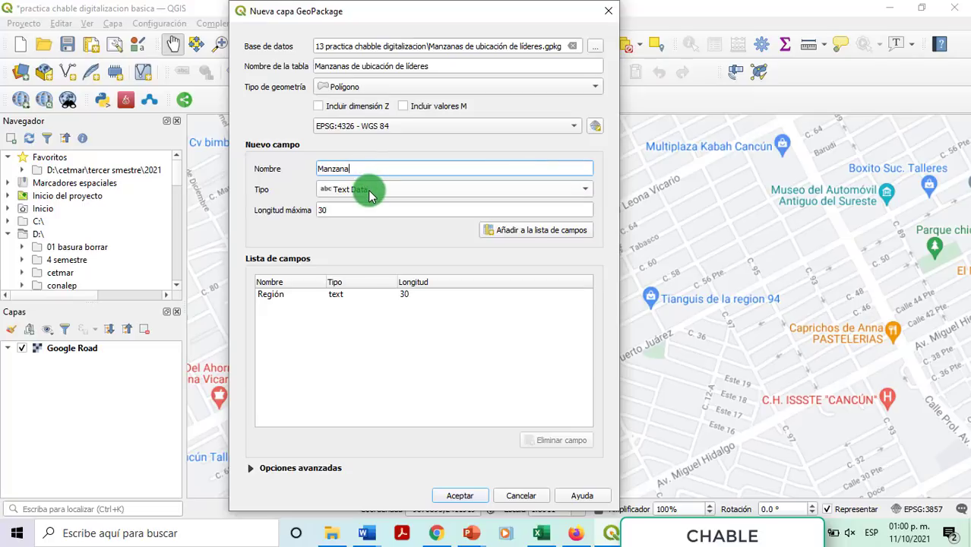
pyautogui.click(370, 196)
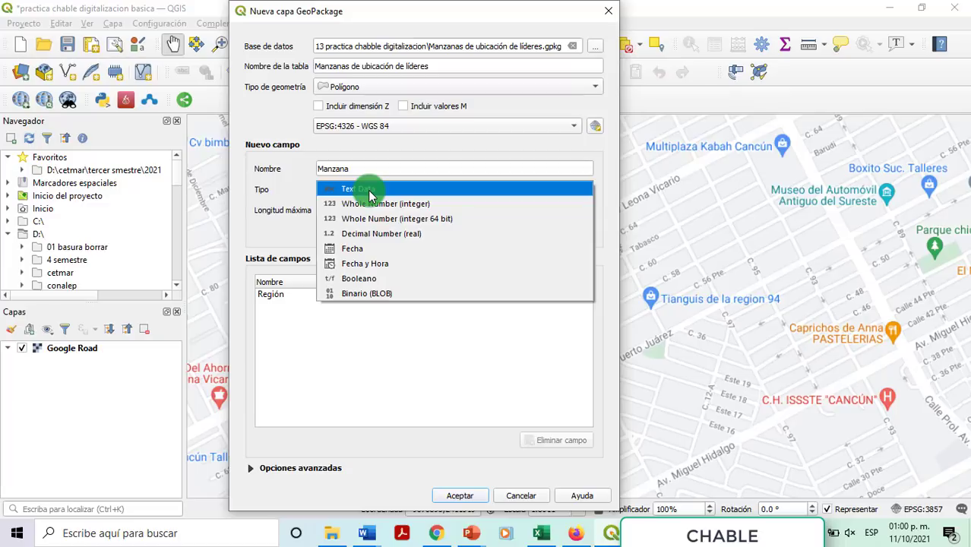
pyautogui.click(391, 171)
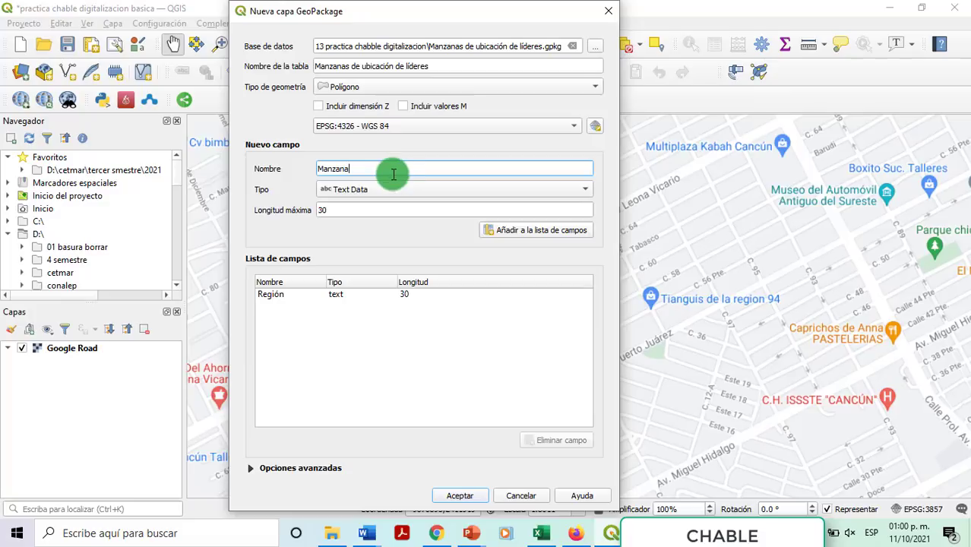
pyautogui.click(386, 189)
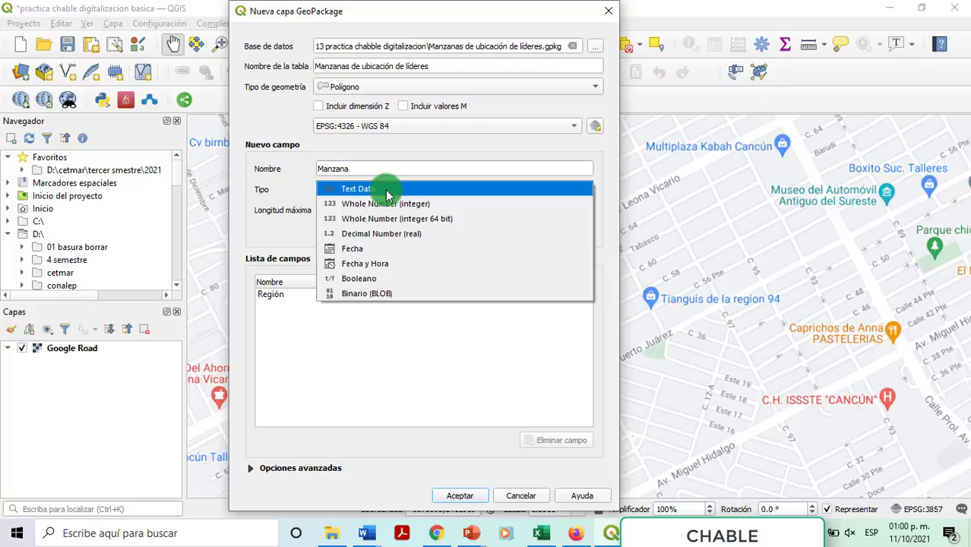
pyautogui.click(386, 189)
pyautogui.doubleClick(326, 210)
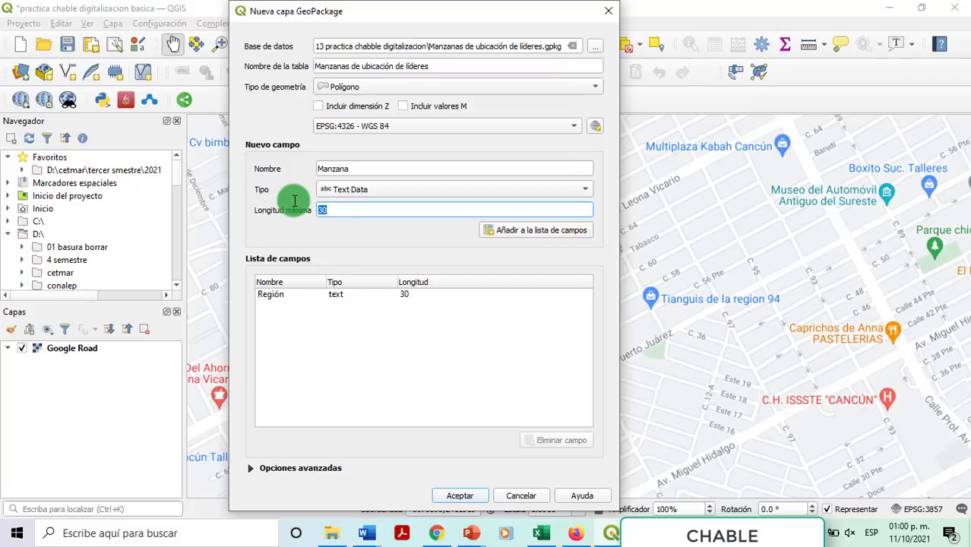
pyautogui.write('3')
pyautogui.press('BackSpace')
pyautogui.write('5')
pyautogui.click(537, 229)
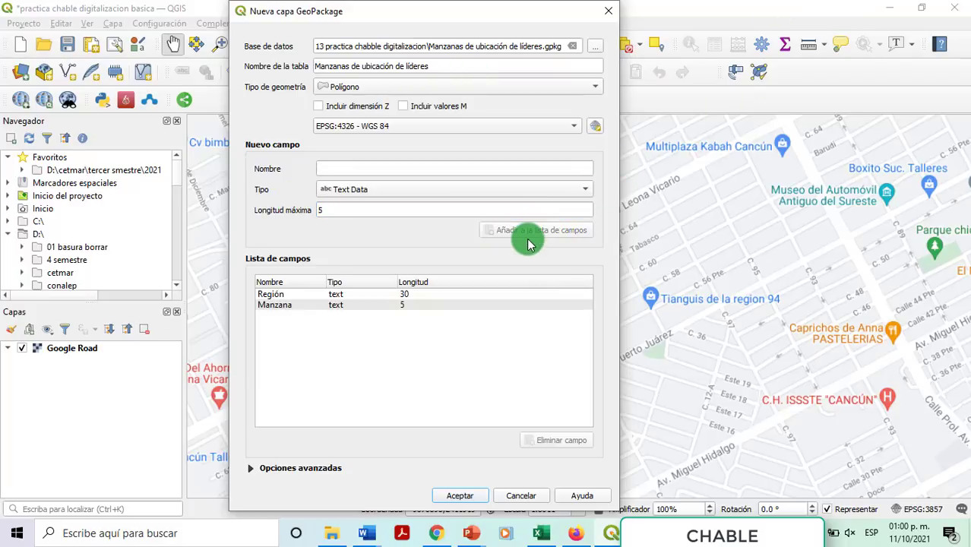
pyautogui.click(377, 170)
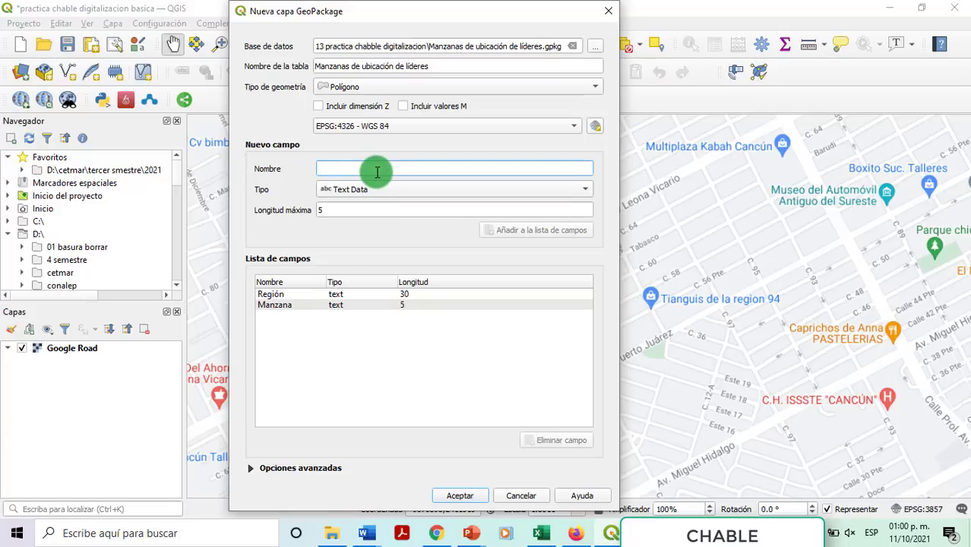
# Step: Add a 'Nombre de Jefe de Manzana' text field with maximum length 30
pyautogui.click(541, 534)
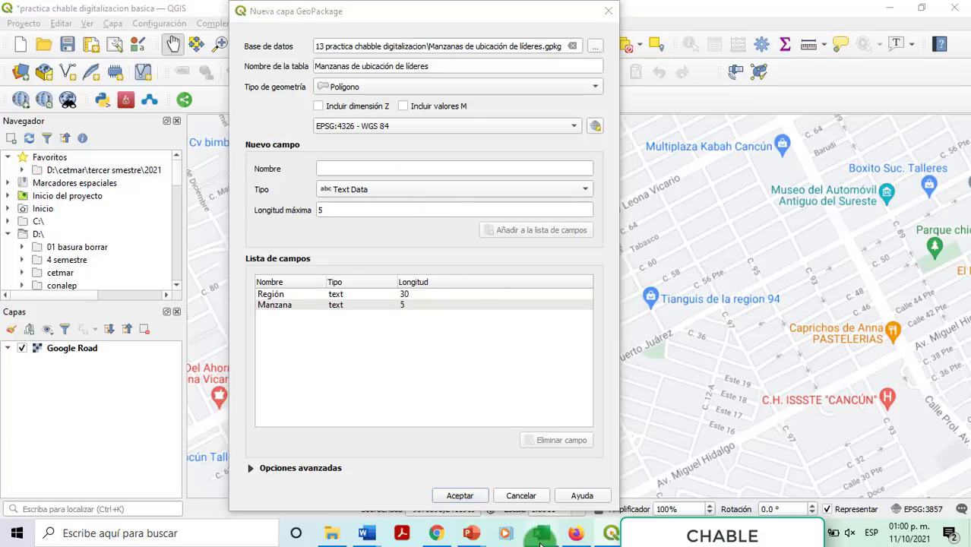
pyautogui.hotkey('alt', 'Tab')
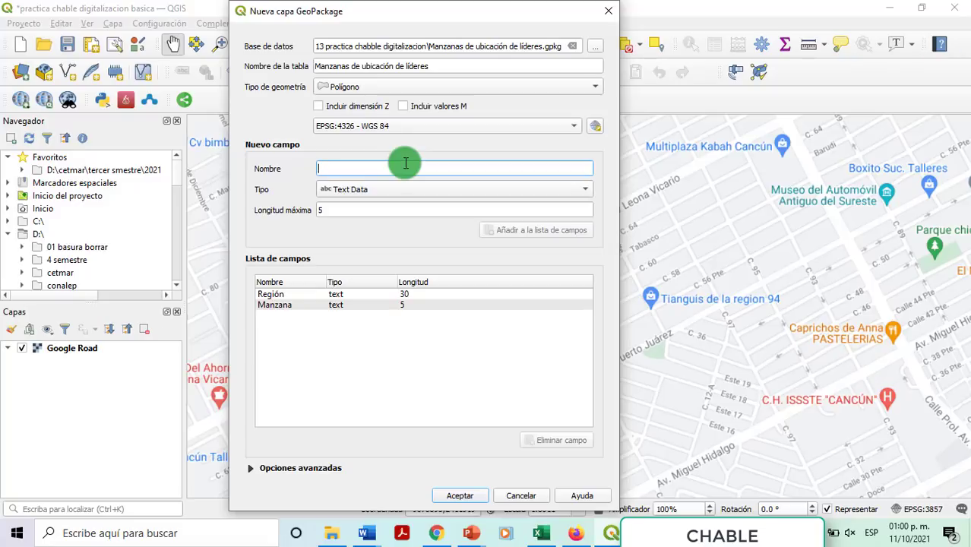
pyautogui.write('Jefe')
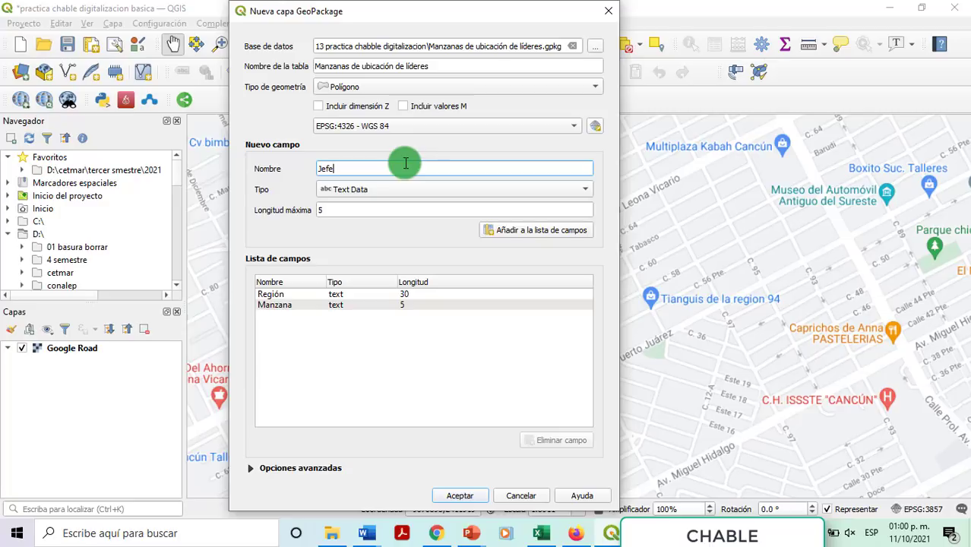
pyautogui.write(' deman')
pyautogui.press('BackSpace')
pyautogui.press('BackSpace')
pyautogui.press('BackSpace')
pyautogui.write('ma')
pyautogui.press('BackSpace')
pyautogui.press('BackSpace')
pyautogui.press('BackSpace')
pyautogui.press('BackSpace')
pyautogui.press('BackSpace')
pyautogui.press('BackSpace')
pyautogui.press('BackSpace')
pyautogui.press('BackSpace')
pyautogui.press('BackSpace')
pyautogui.press('BackSpace')
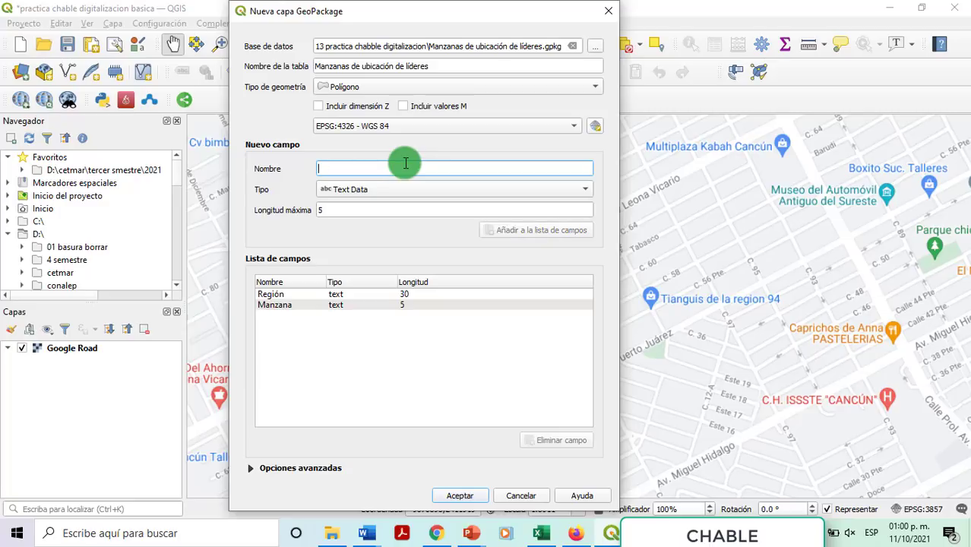
pyautogui.write('Nombre de Jefe')
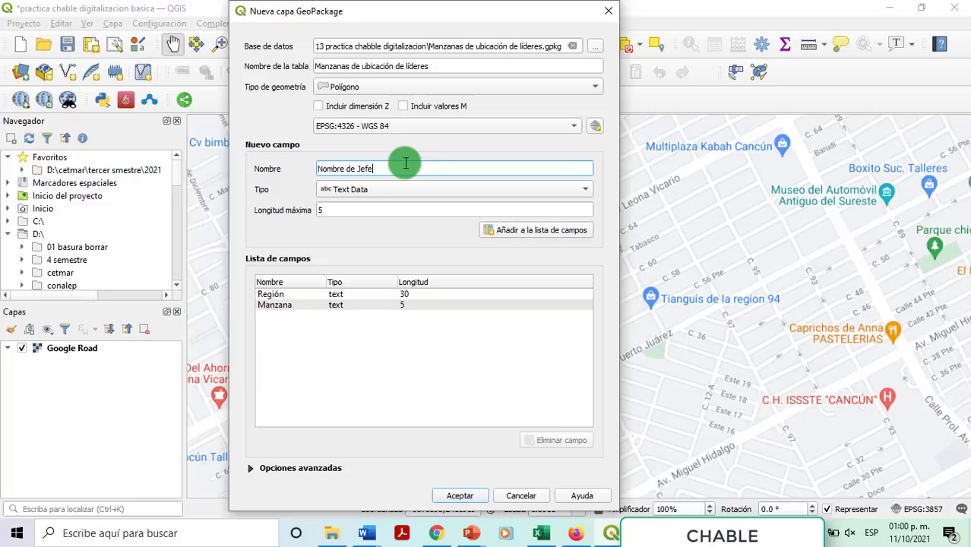
pyautogui.write(' de Manzana')
pyautogui.doubleClick(314, 210)
pyautogui.write('30')
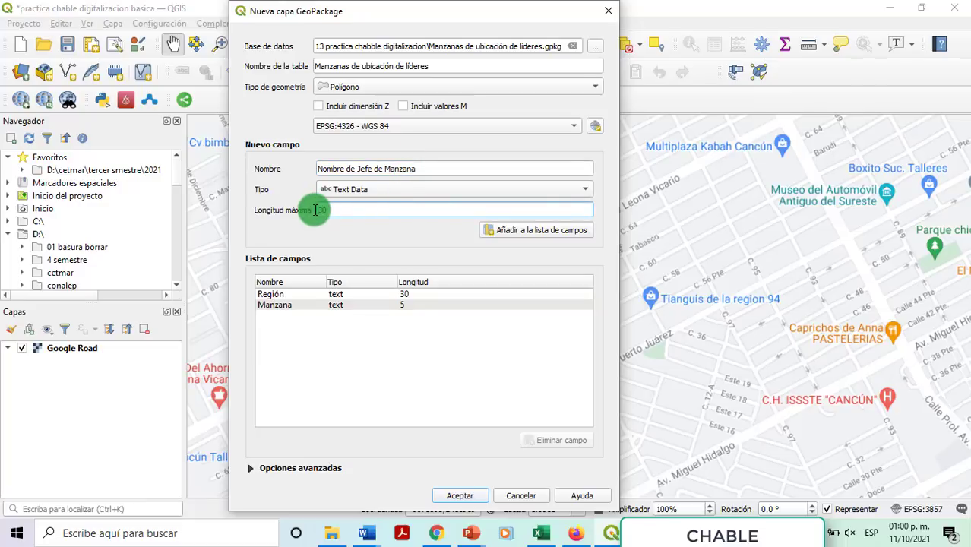
pyautogui.click(537, 230)
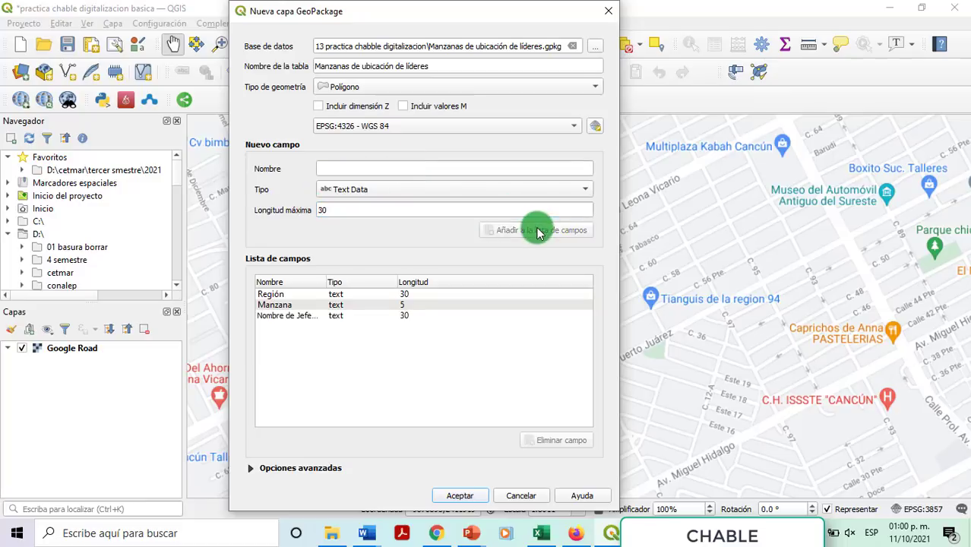
# Step: In the spreadsheet, replace 'lote' in A5 with 'Jefe de manzana' from A6, clear A6, and select A1:B6
pyautogui.click(545, 536)
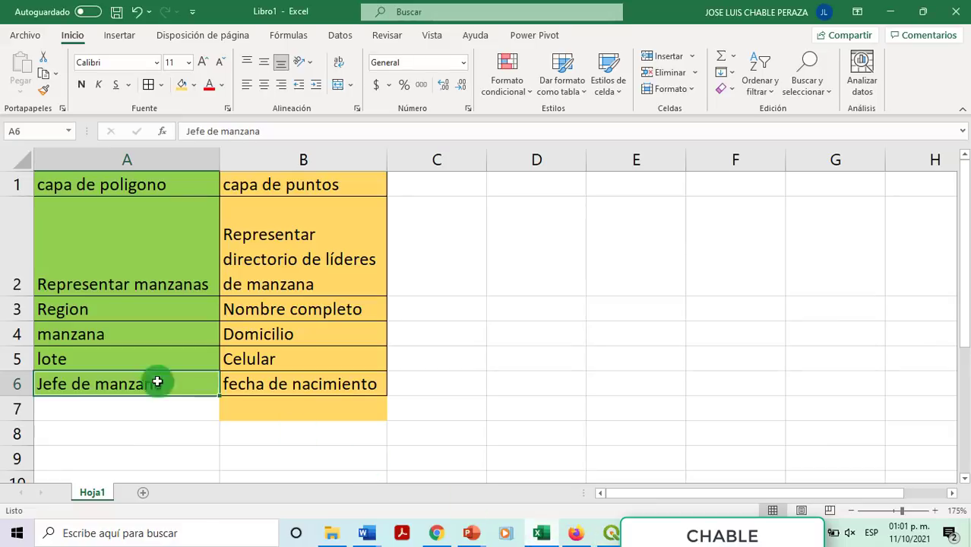
pyautogui.click(21, 360)
pyautogui.click(95, 368)
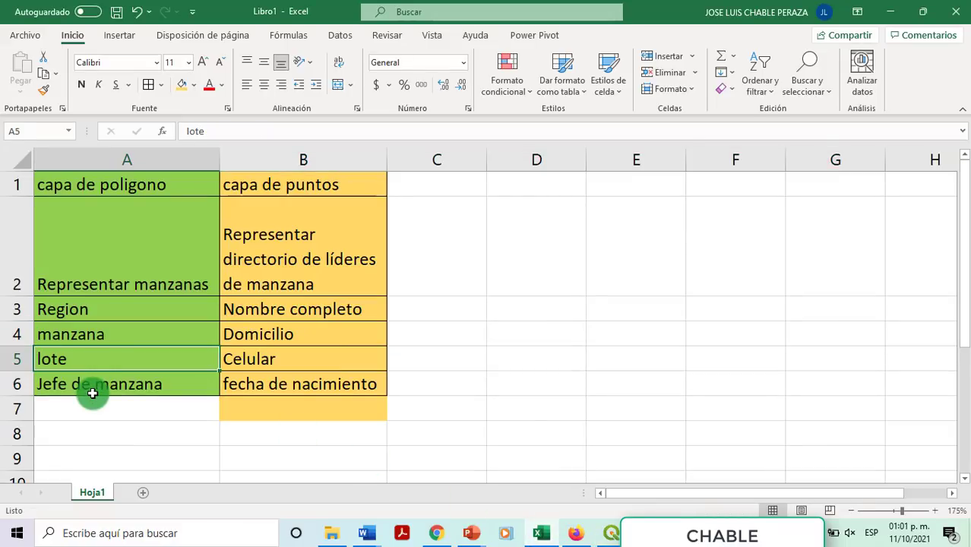
pyautogui.click(92, 383)
pyautogui.hotkey('ctrl', 'c')
pyautogui.click(98, 358)
pyautogui.hotkey('ctrl', 'v')
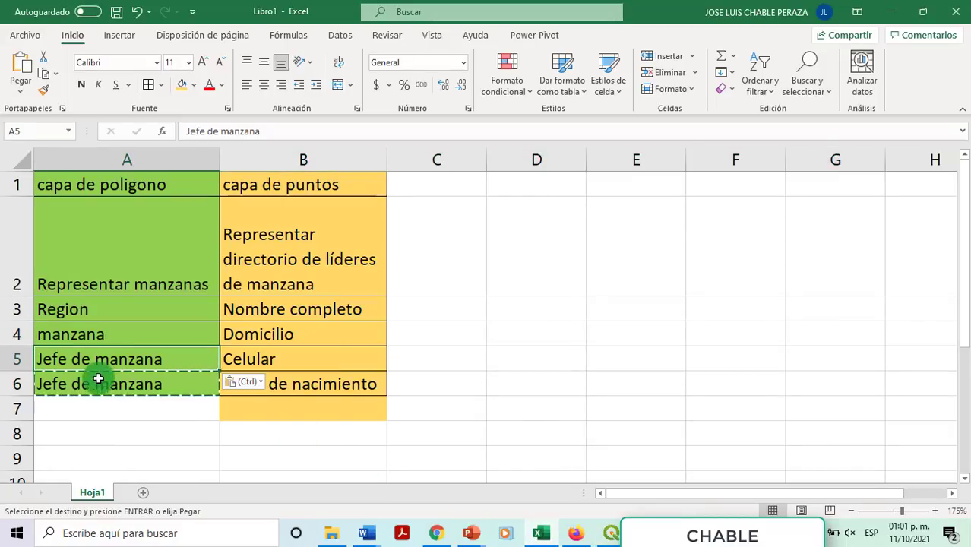
pyautogui.click(97, 384)
pyautogui.press('Delete')
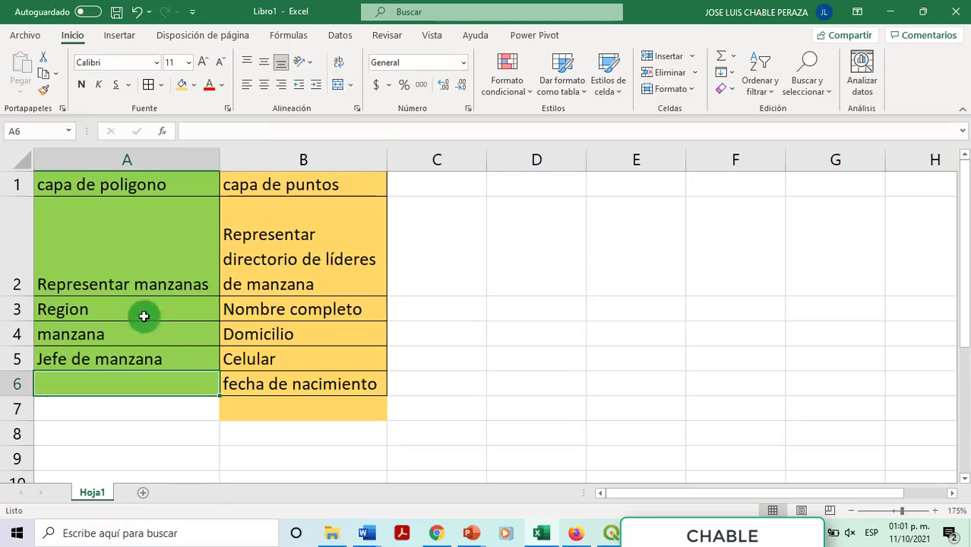
pyautogui.moveTo(125, 191); pyautogui.dragTo(282, 386)
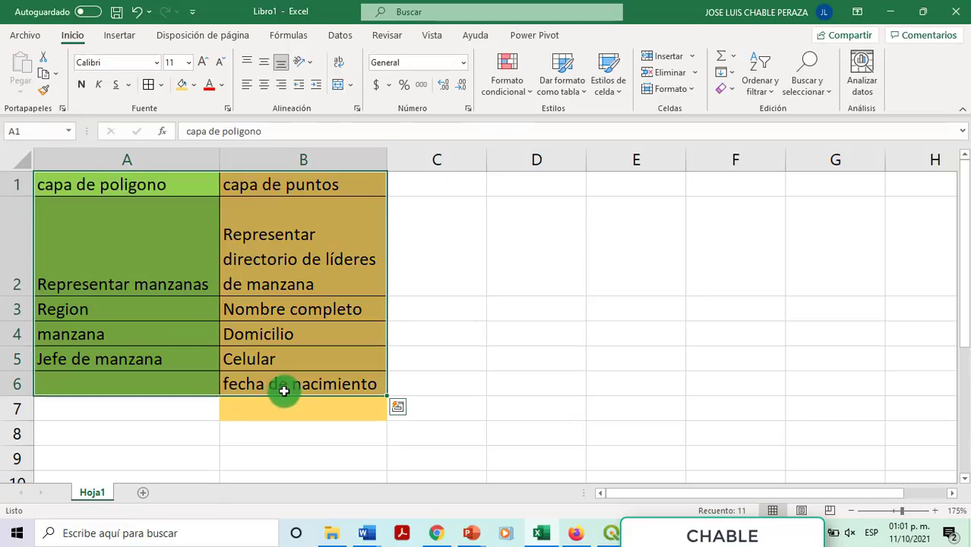
pyautogui.hotkey('alt', 'Tab')
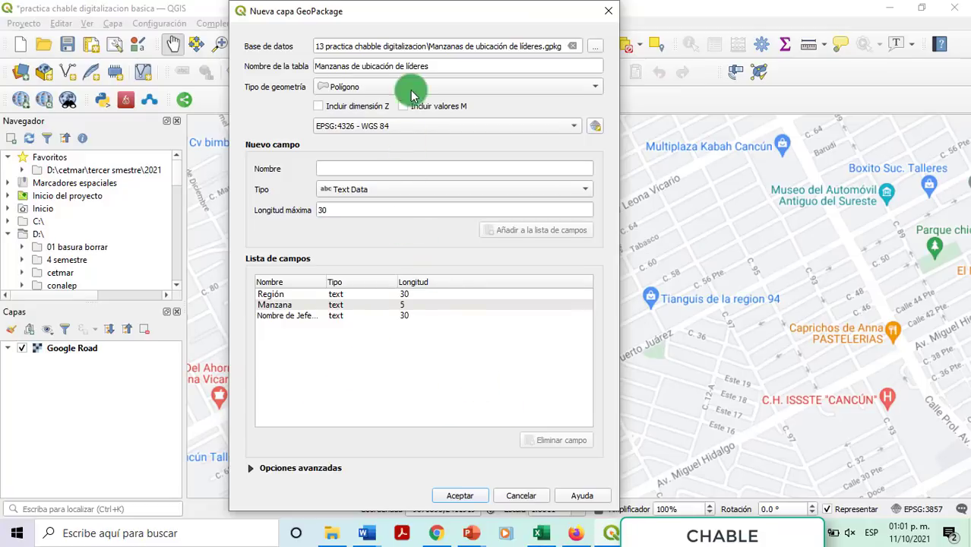
# Step: Check the GeoPackage location and create the polygon layer 'Manzanas de ubicación de líderes'
pyautogui.click(395, 46)
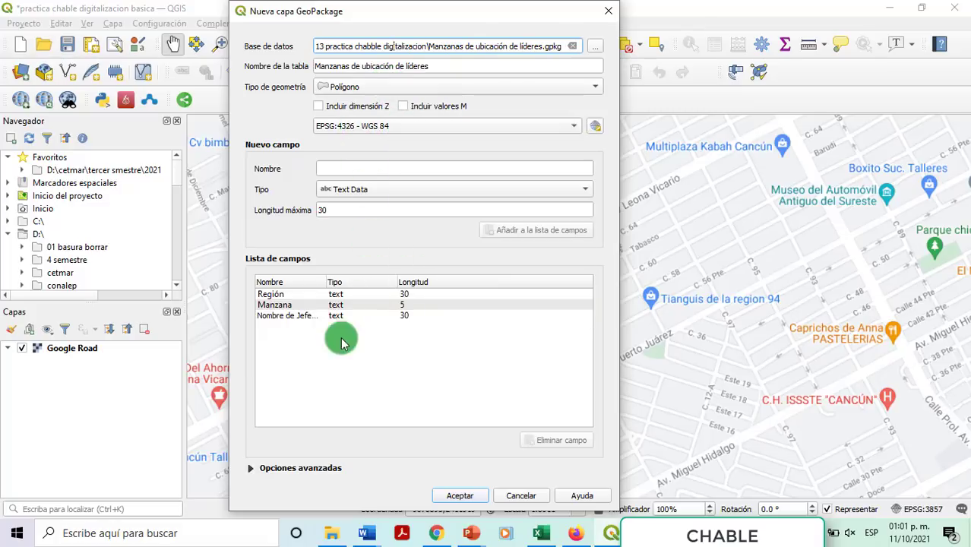
pyautogui.click(456, 496)
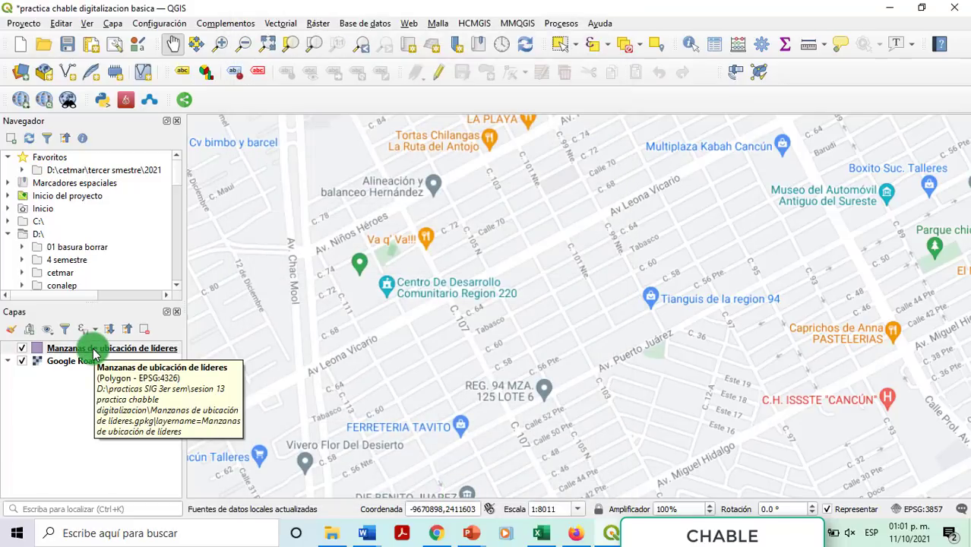
pyautogui.rightClick(94, 354)
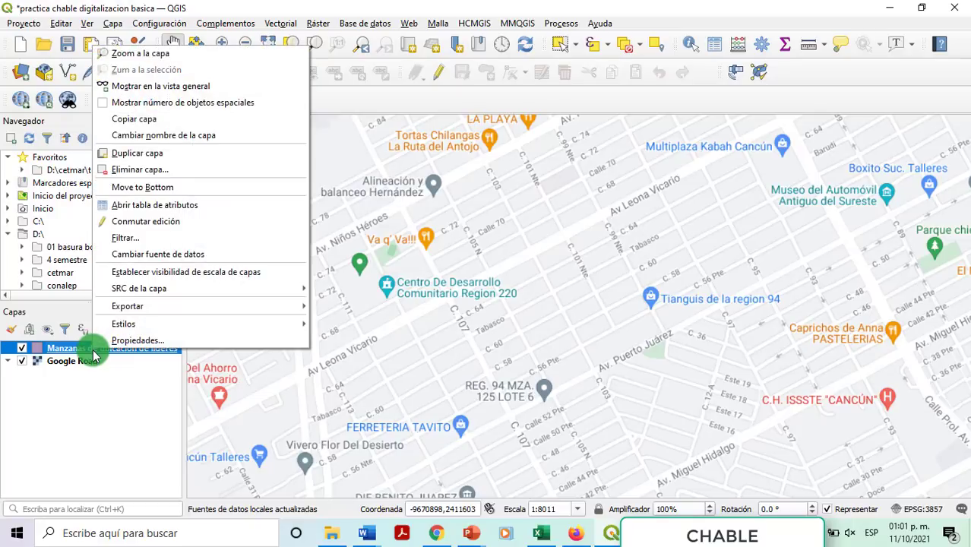
pyautogui.click(154, 205)
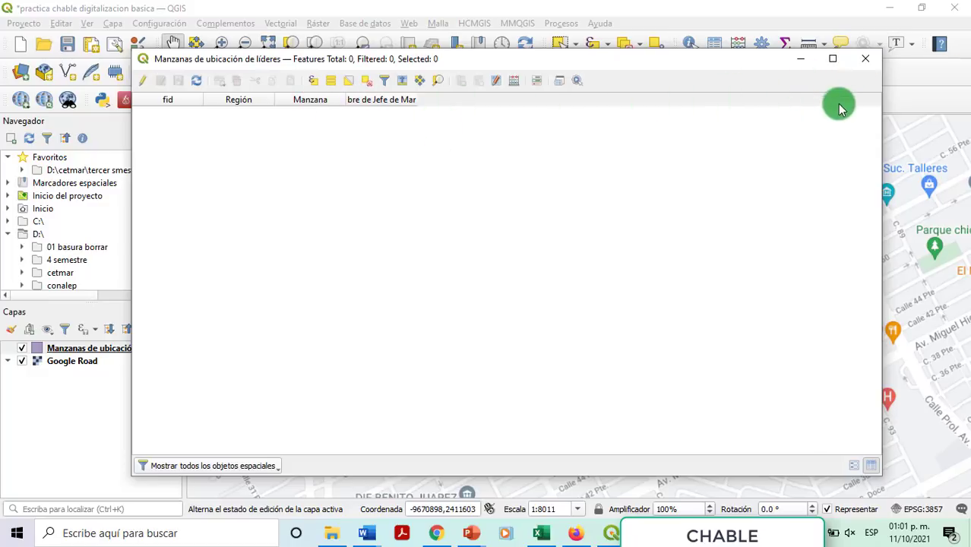
pyautogui.click(866, 58)
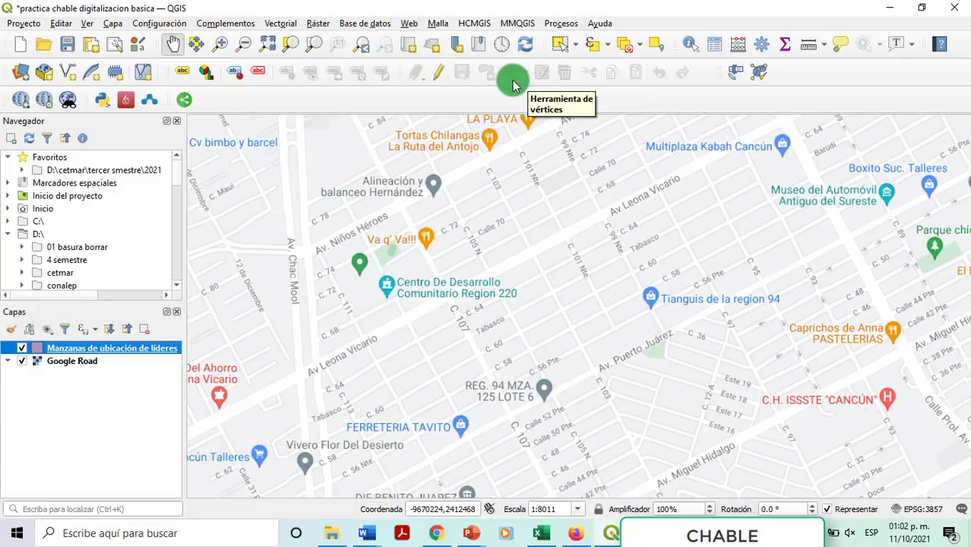
# Step: Recentre and zoom to 1:4005 around Av. Niños Héroes with the block layer in polygon-drawing edit mode
pyautogui.click(430, 79)
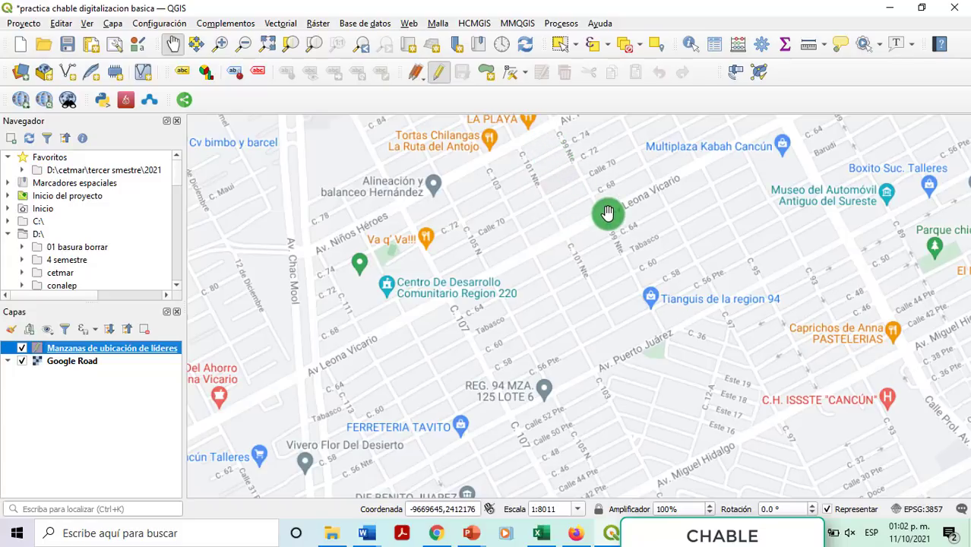
pyautogui.click(437, 79)
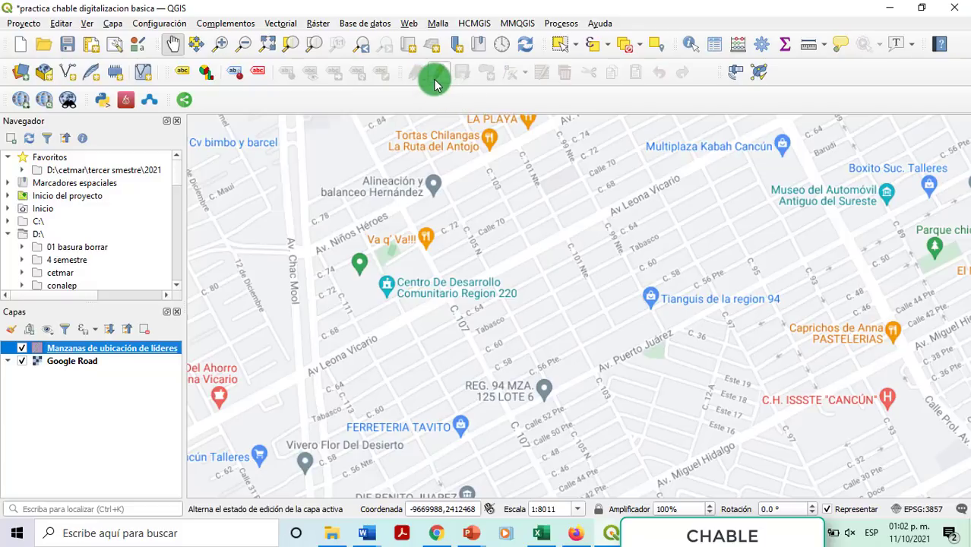
pyautogui.moveTo(531, 168); pyautogui.dragTo(552, 286)
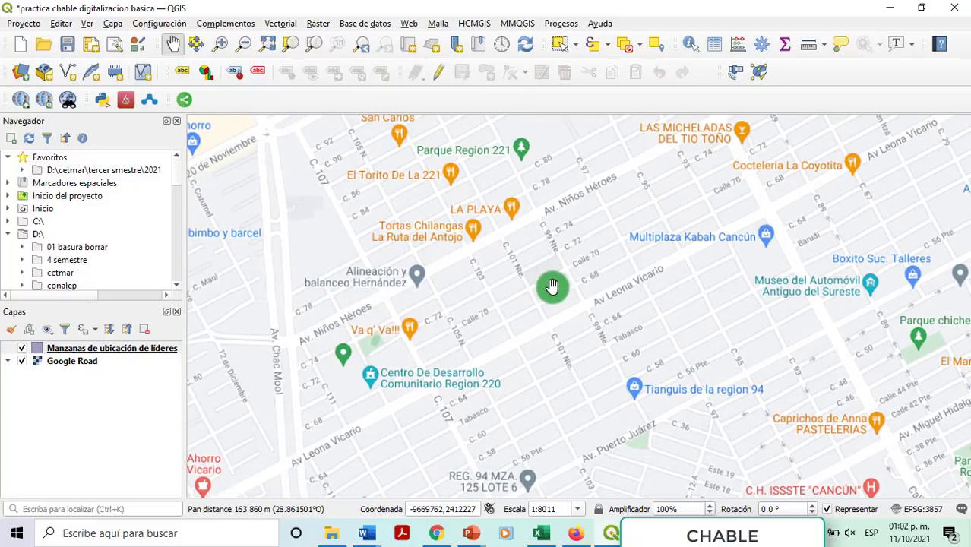
pyautogui.scroll(1, 552, 286)
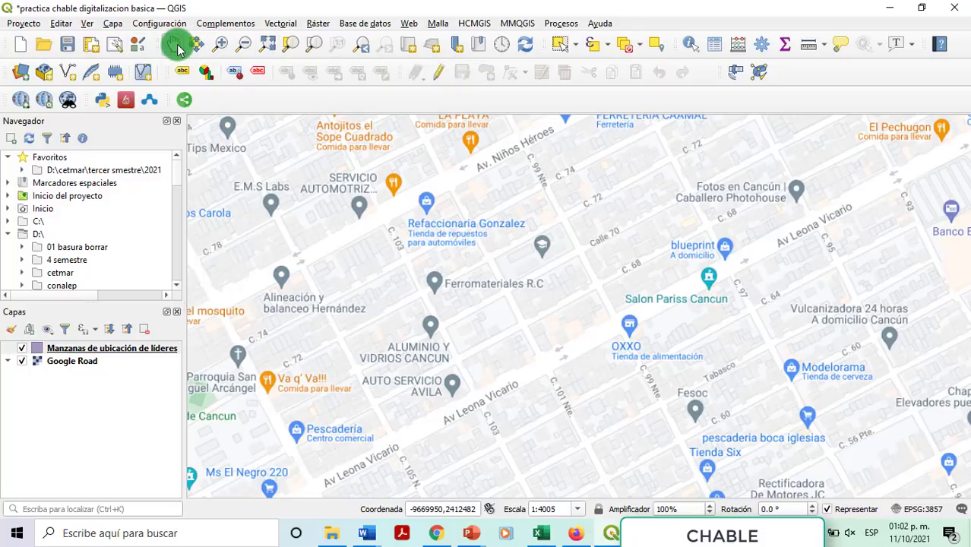
pyautogui.click(443, 76)
pyautogui.click(489, 76)
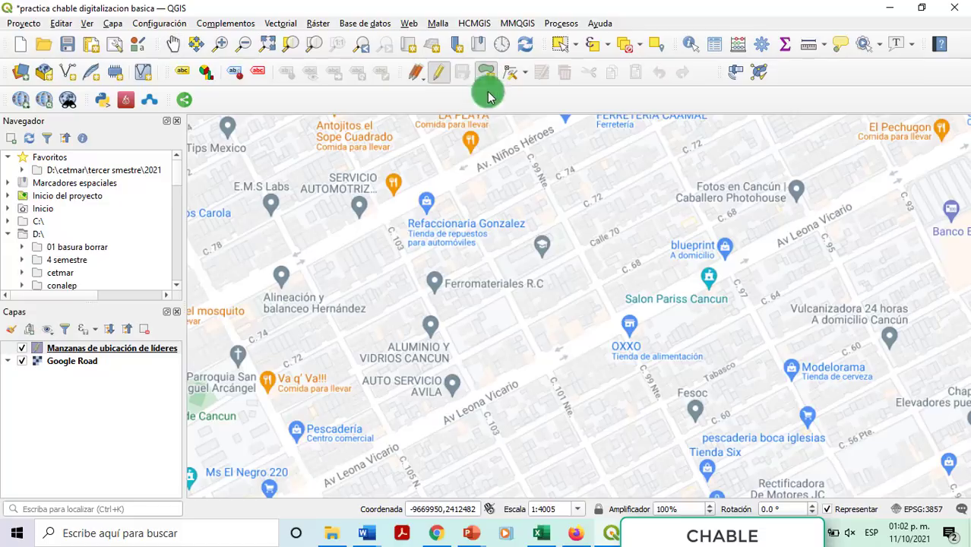
# Step: Digitize a four-corner block polygon beside Av. Niños Héroes
pyautogui.click(454, 186)
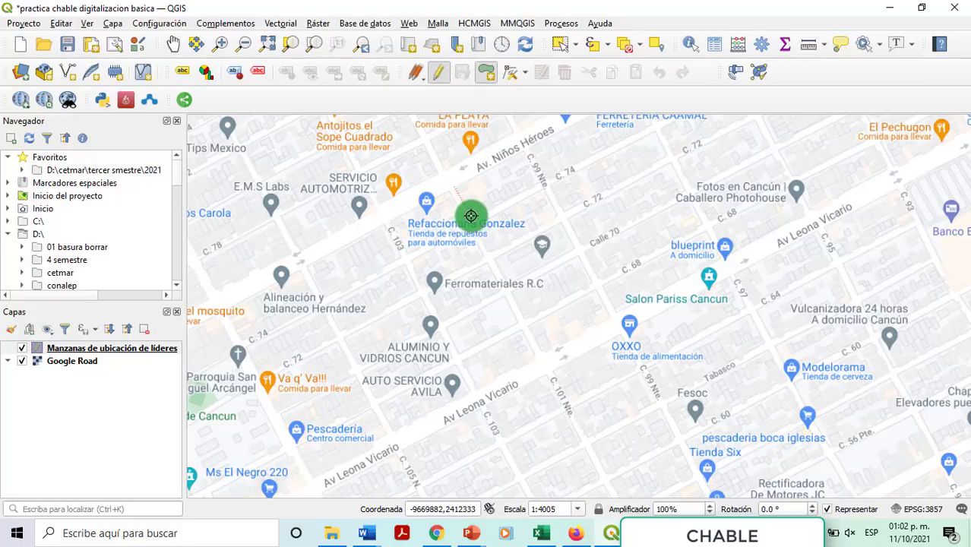
pyautogui.click(472, 221)
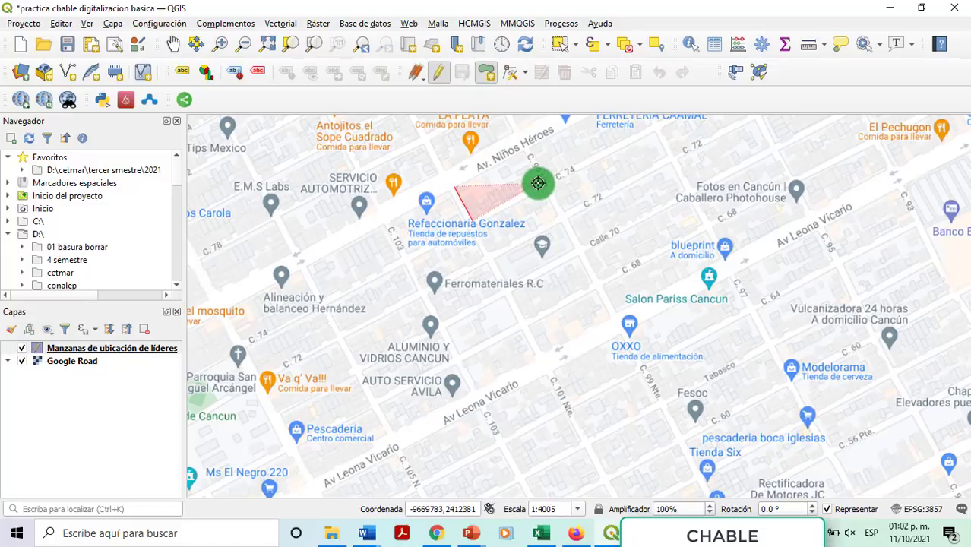
pyautogui.click(538, 182)
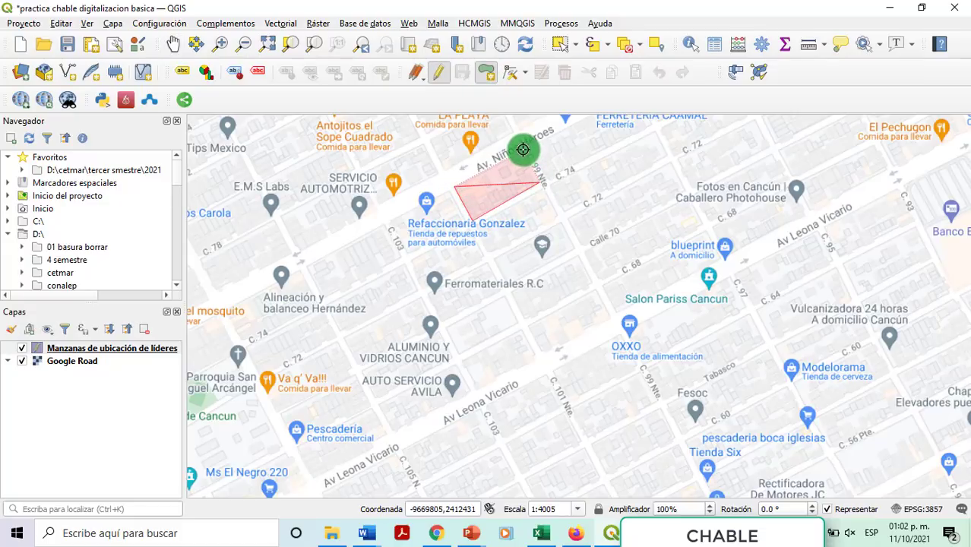
pyautogui.click(523, 150)
pyautogui.rightClick(523, 150)
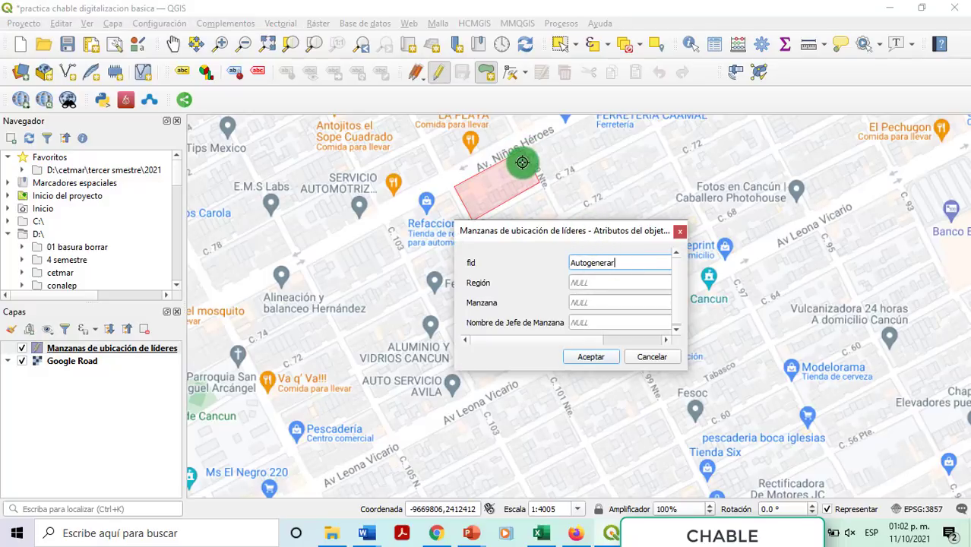
# Step: Give the block Región 220, Manzana 01 and the block leader's name, and save it
pyautogui.moveTo(519, 232); pyautogui.dragTo(395, 210)
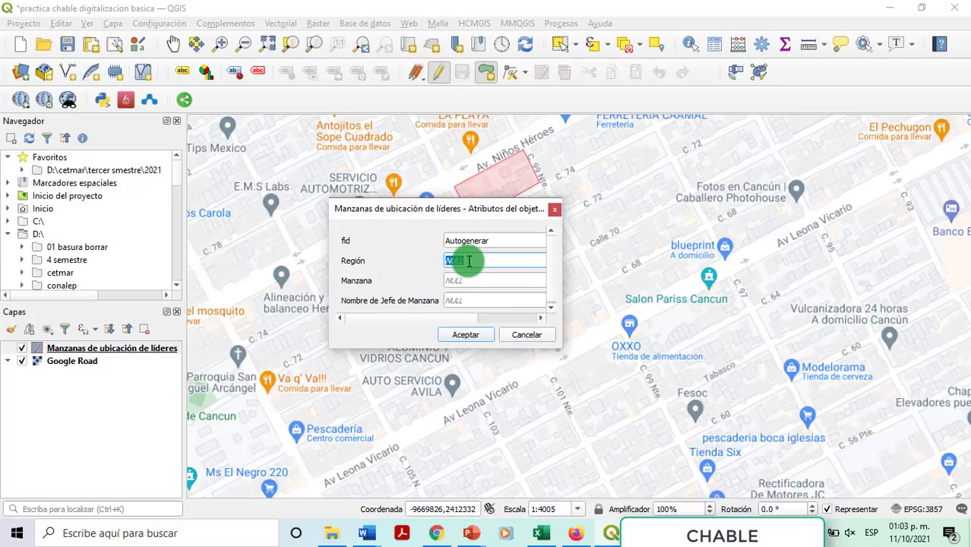
pyautogui.press('Tab')
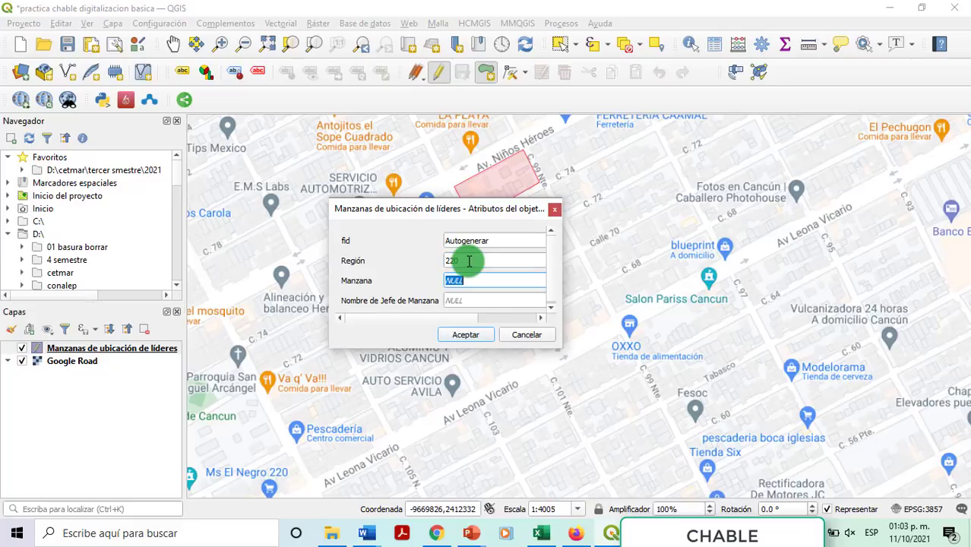
pyautogui.write('01')
pyautogui.press('Tab')
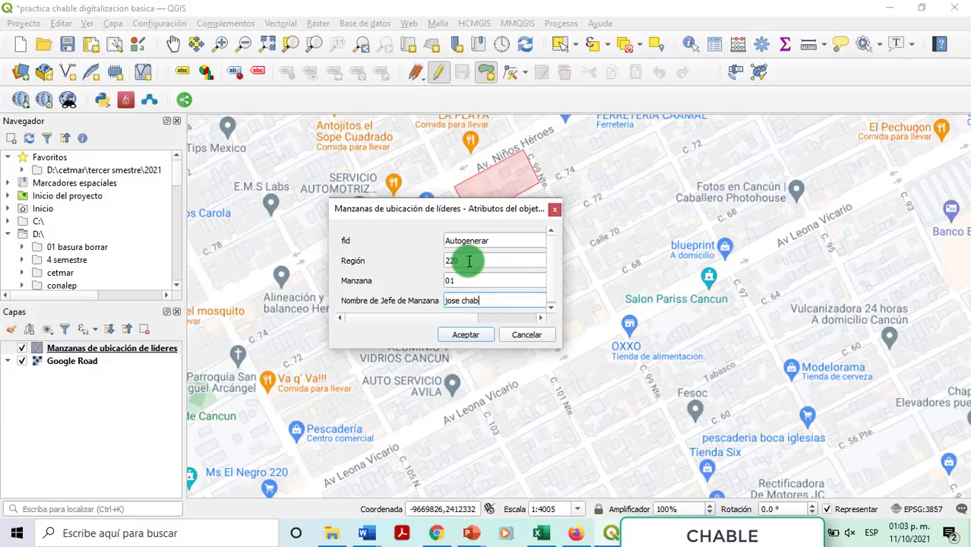
pyautogui.click(466, 335)
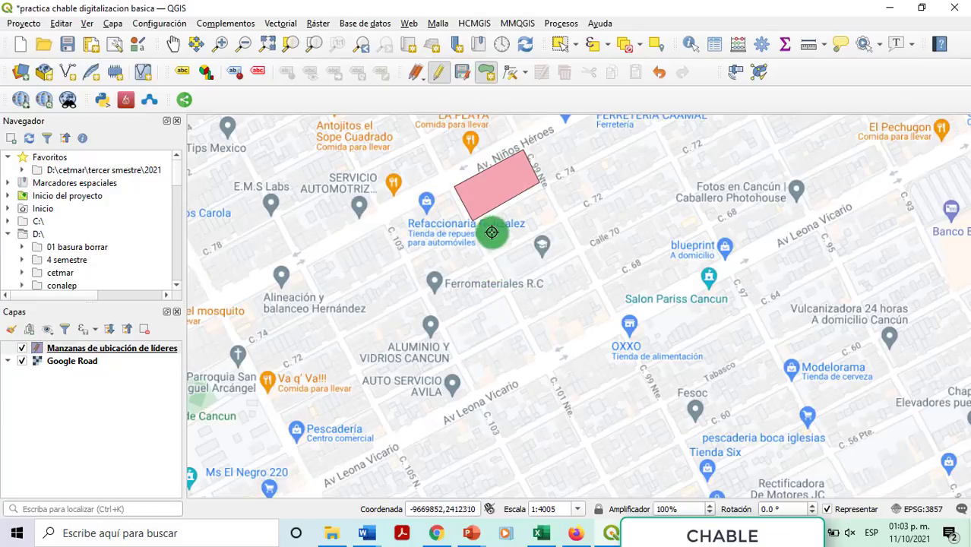
# Step: Zoom to 1:2003 and digitize a notched second block stretching from C. 74 down to Calle 70
pyautogui.scroll(1, 494, 230)
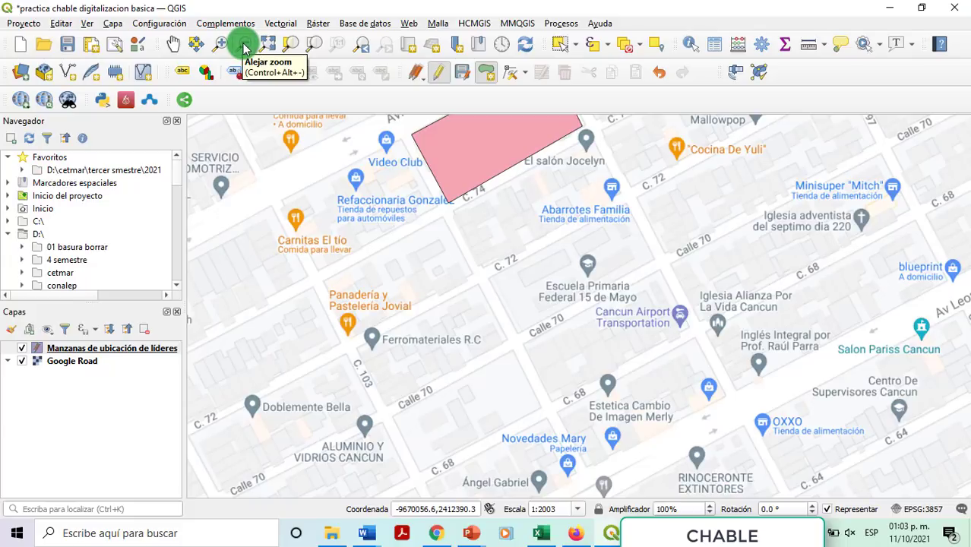
pyautogui.click(484, 72)
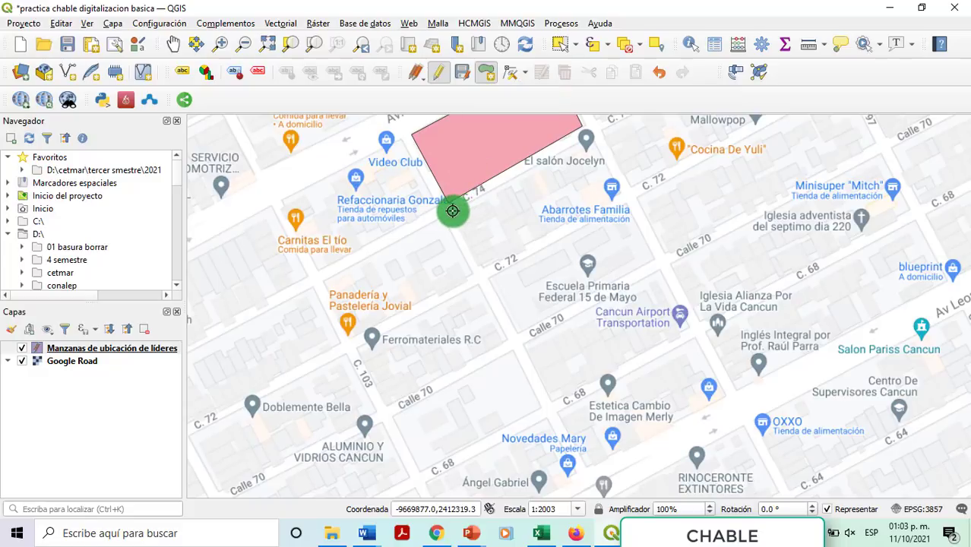
pyautogui.click(452, 211)
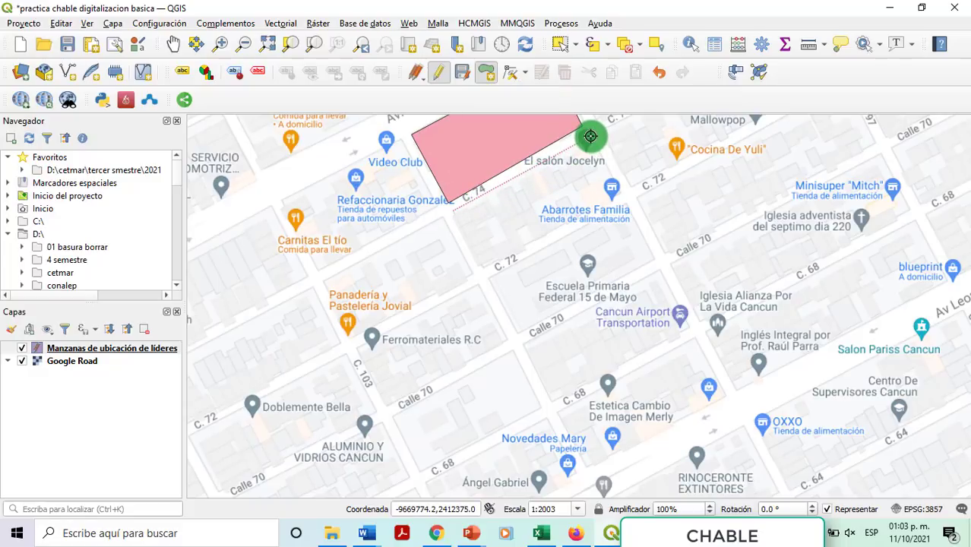
pyautogui.click(589, 138)
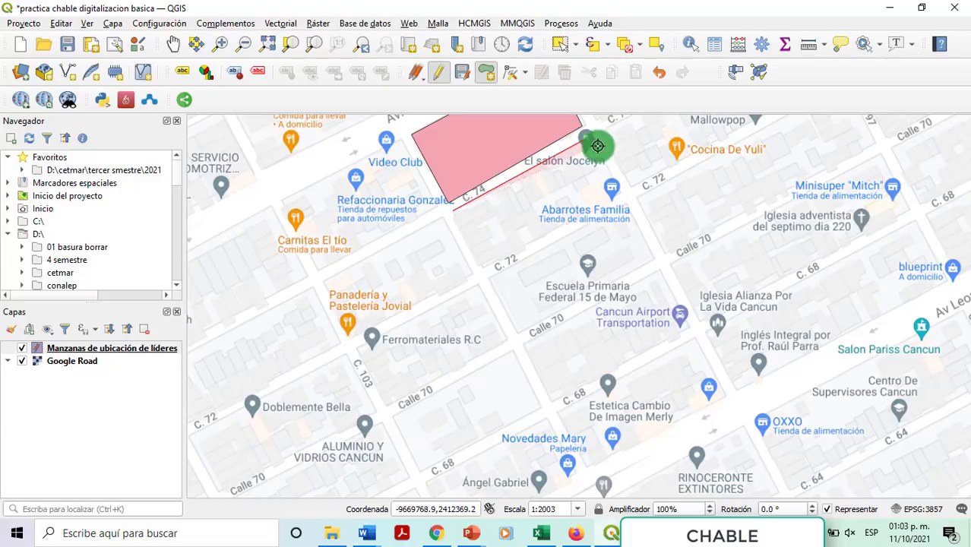
pyautogui.click(622, 193)
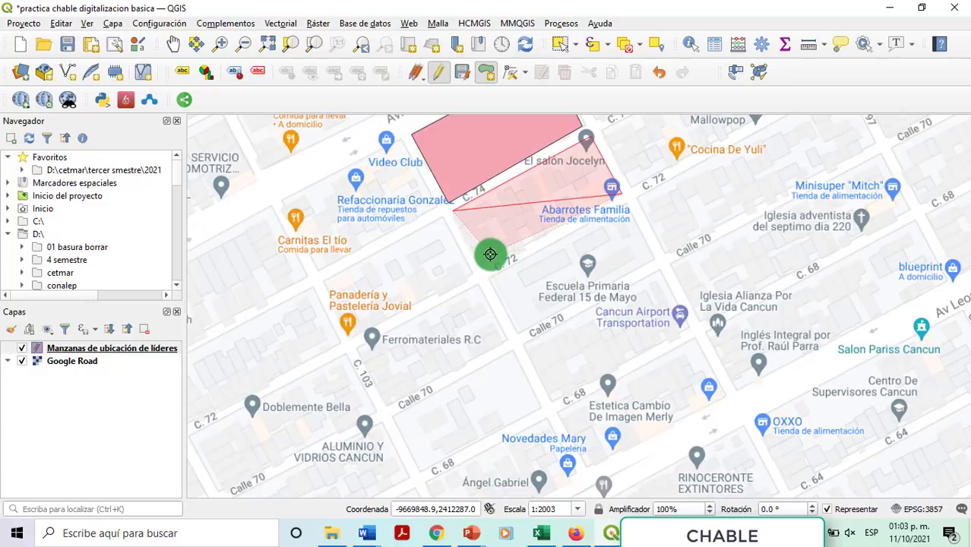
pyautogui.click(524, 222)
pyautogui.click(657, 289)
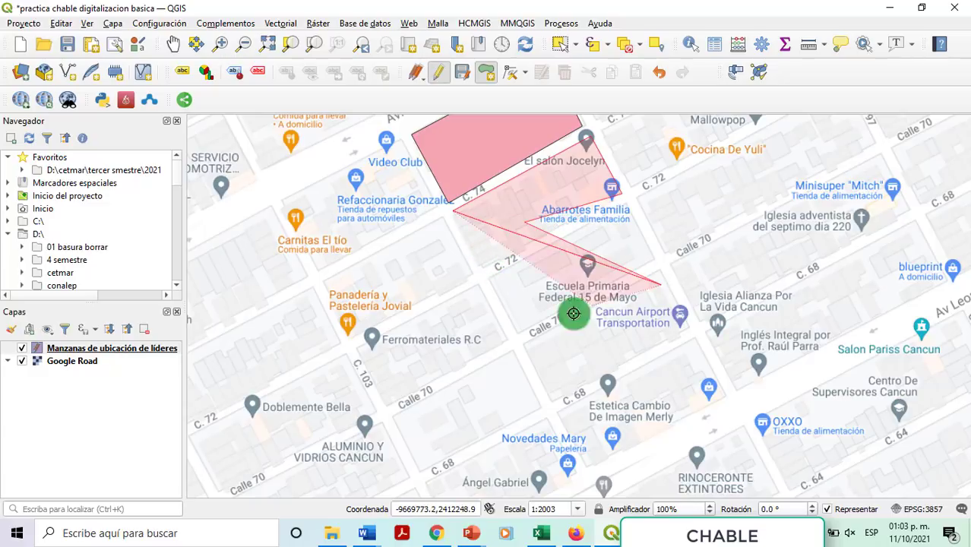
pyautogui.click(541, 319)
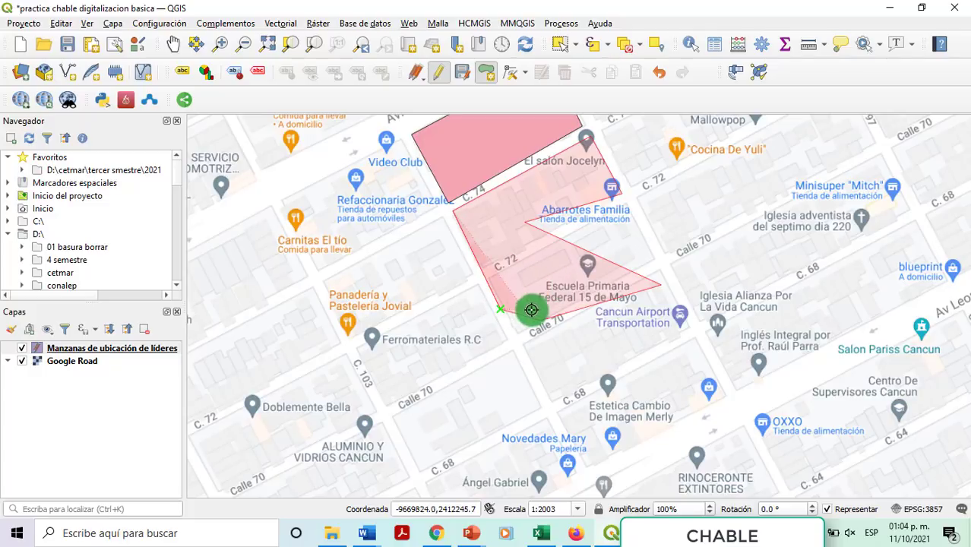
pyautogui.rightClick(501, 310)
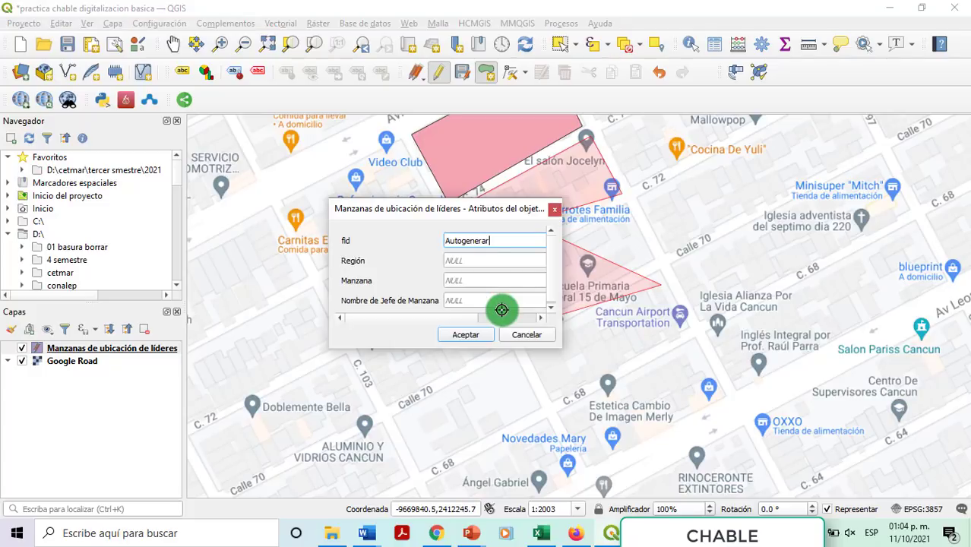
pyautogui.click(465, 334)
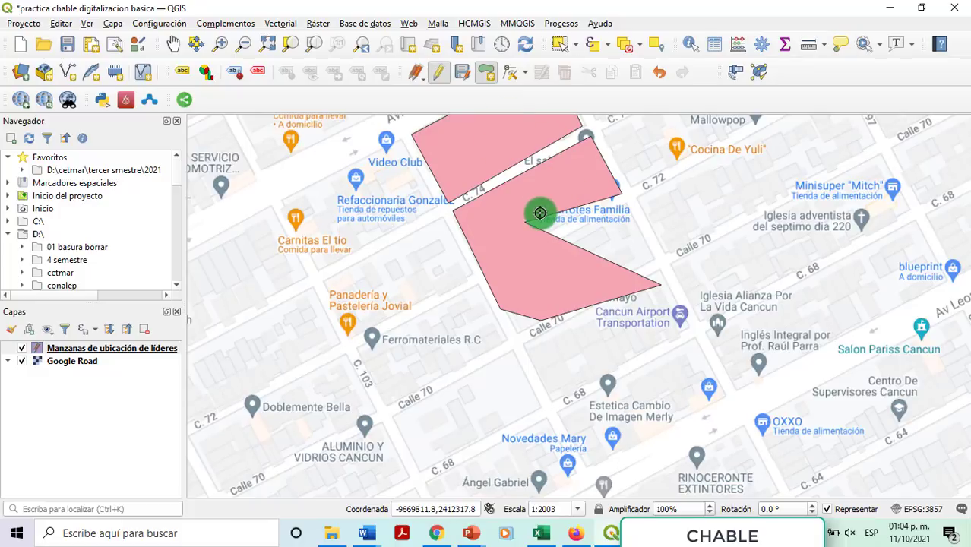
pyautogui.click(485, 74)
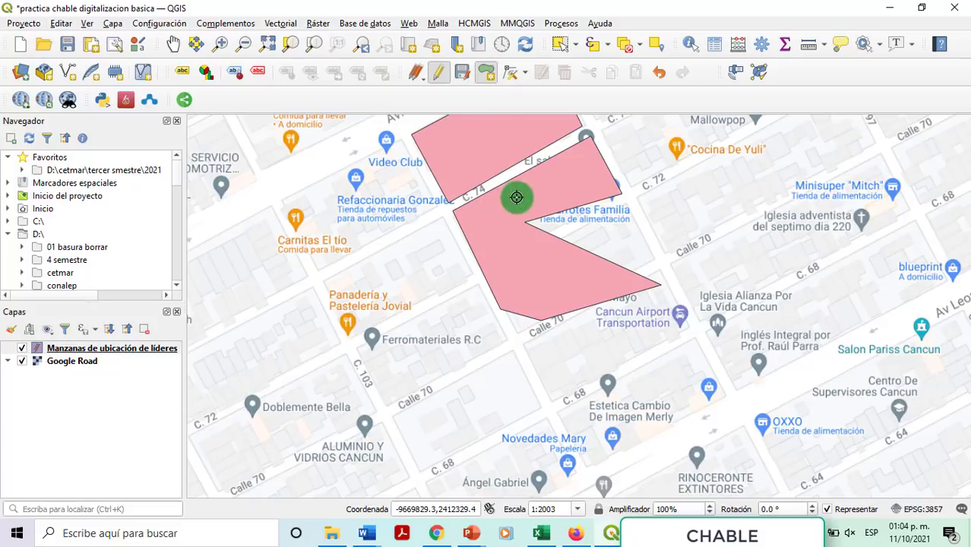
# Step: Select and delete the irregular notched second block, leaving only the first block
pyautogui.click(516, 199)
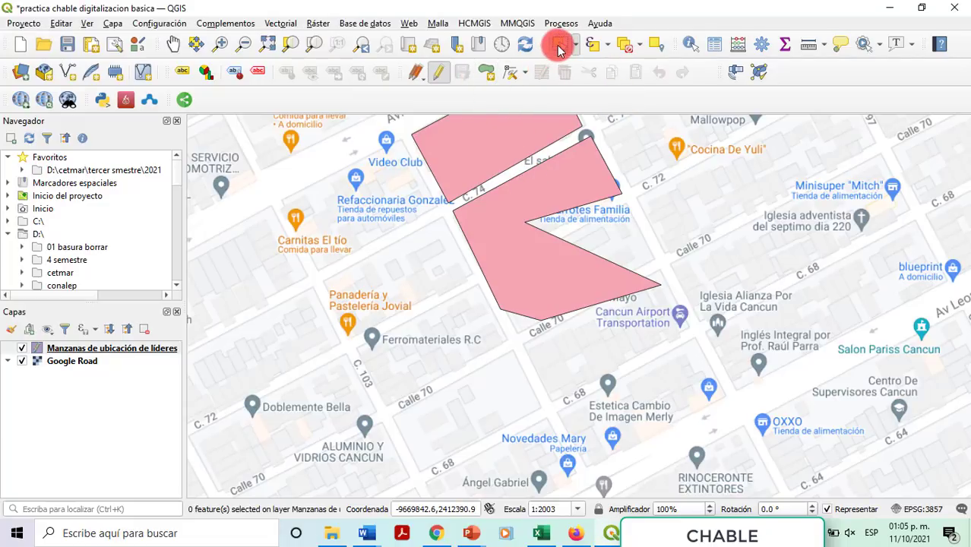
pyautogui.click(573, 44)
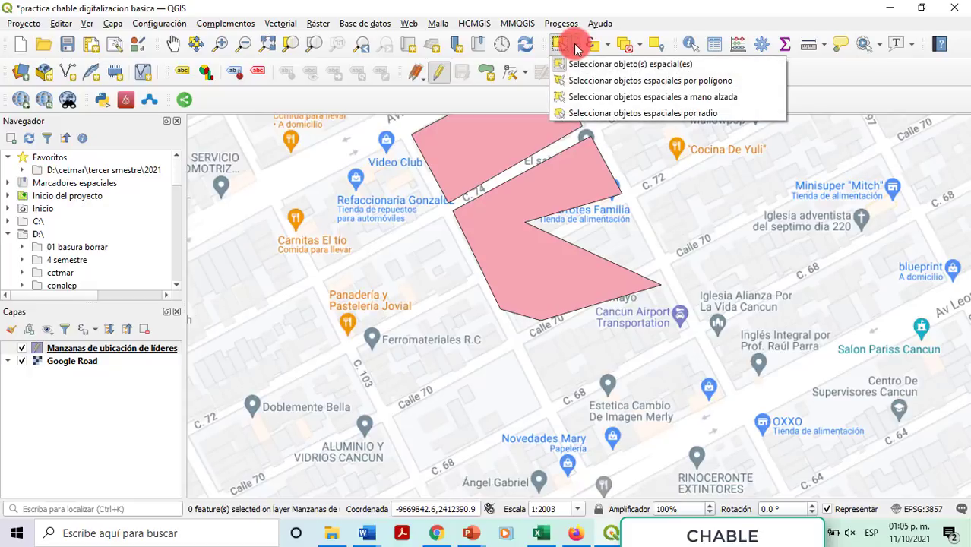
pyautogui.click(587, 65)
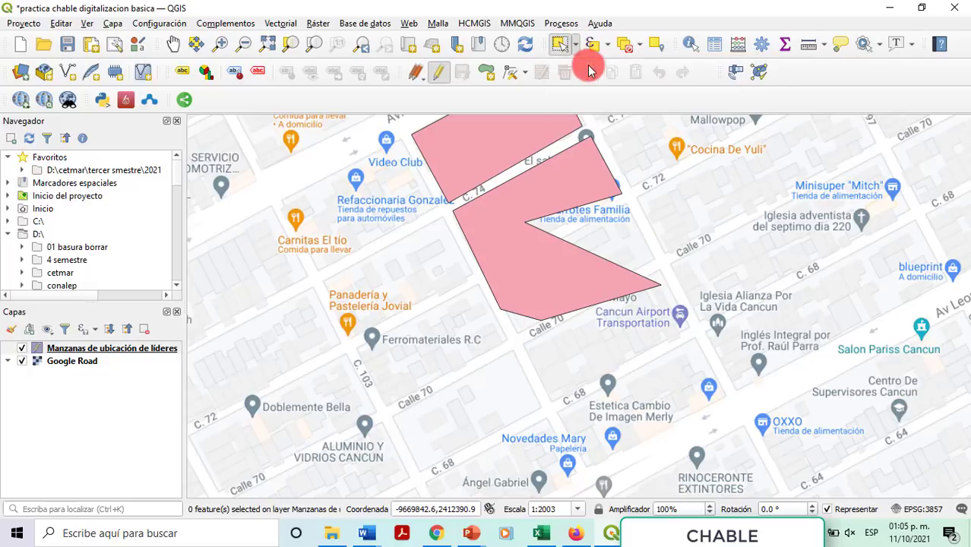
pyautogui.click(569, 172)
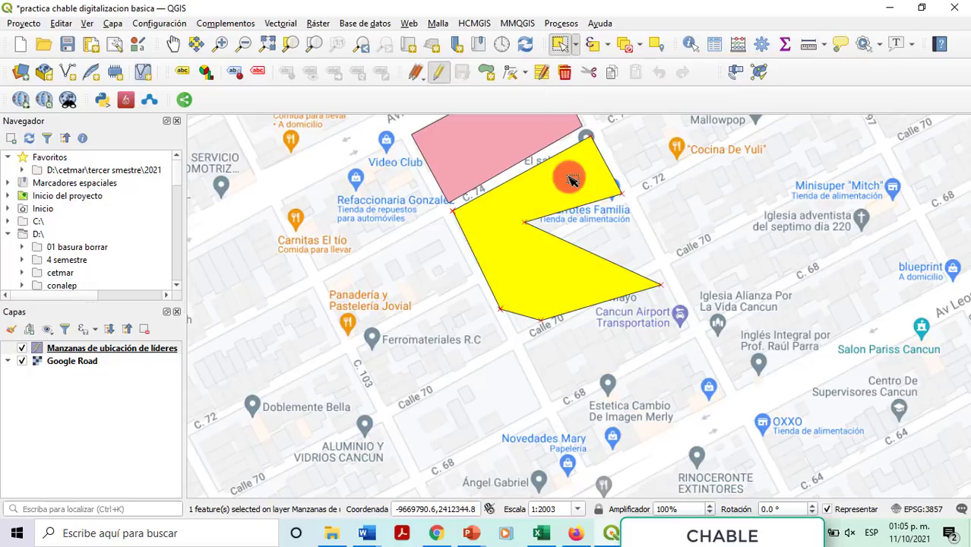
pyautogui.click(565, 73)
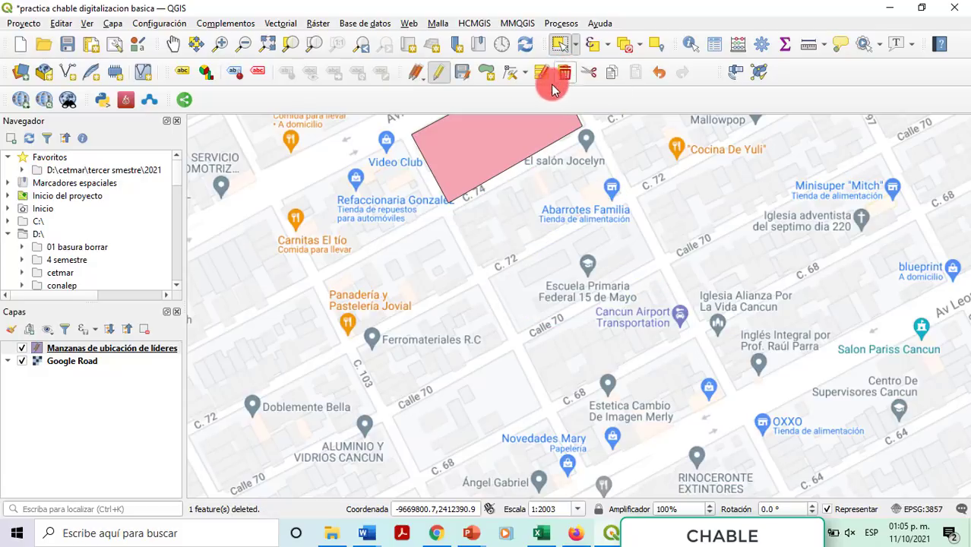
pyautogui.click(486, 72)
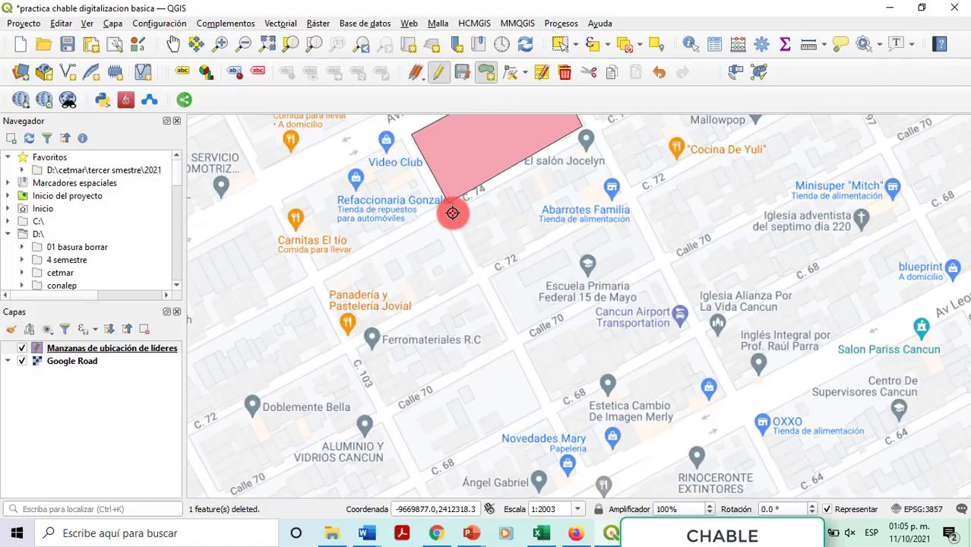
# Step: Draw a rectangular four-corner block south of the first, between C. 74 and C. 72
pyautogui.click(452, 213)
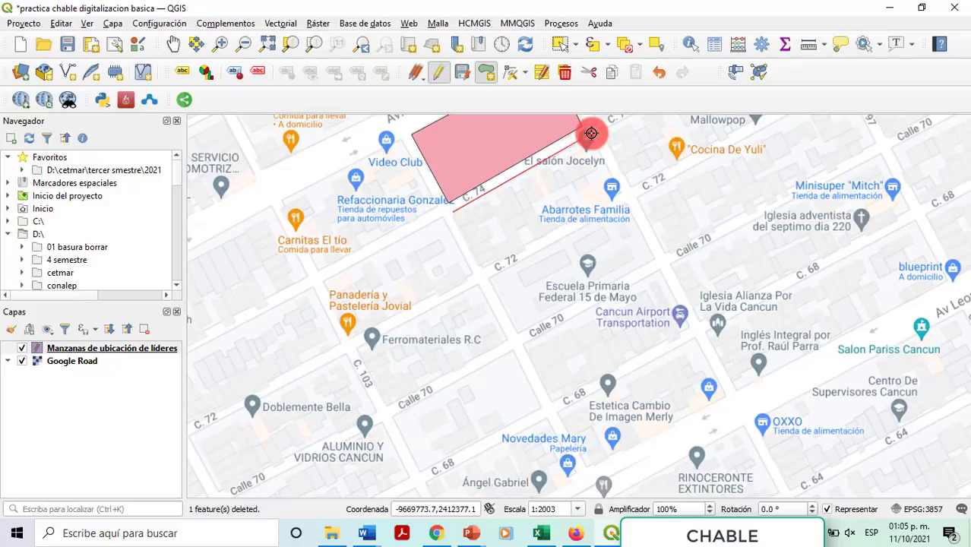
pyautogui.click(587, 136)
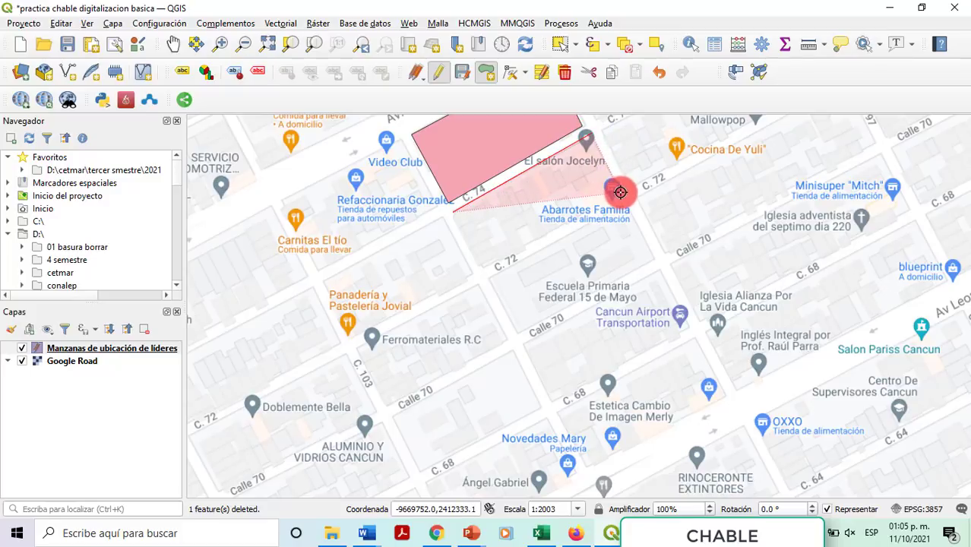
pyautogui.click(620, 191)
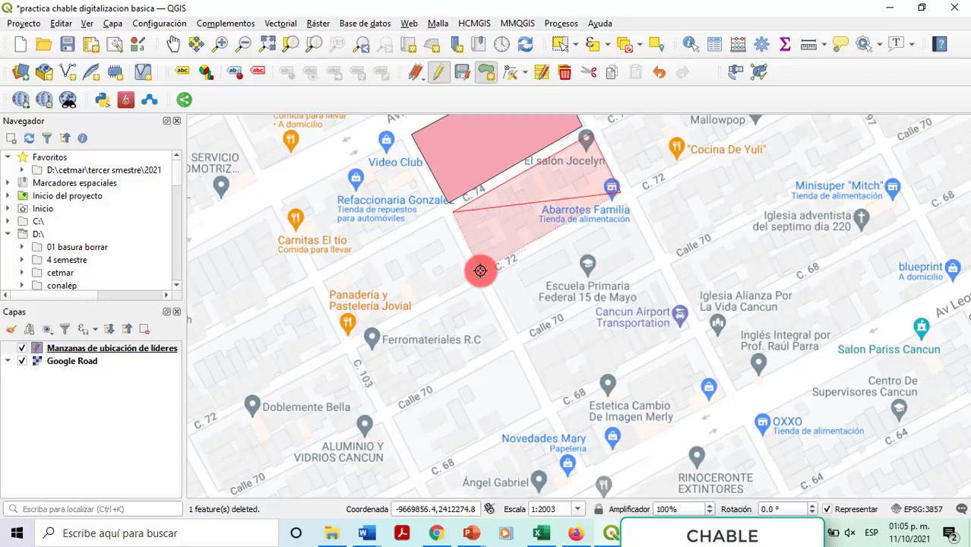
pyautogui.click(480, 270)
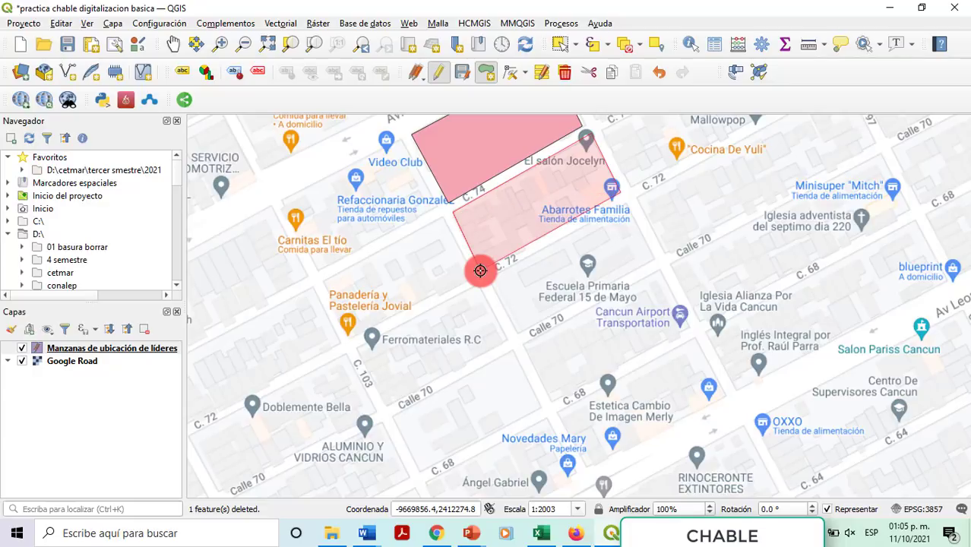
pyautogui.rightClick(480, 270)
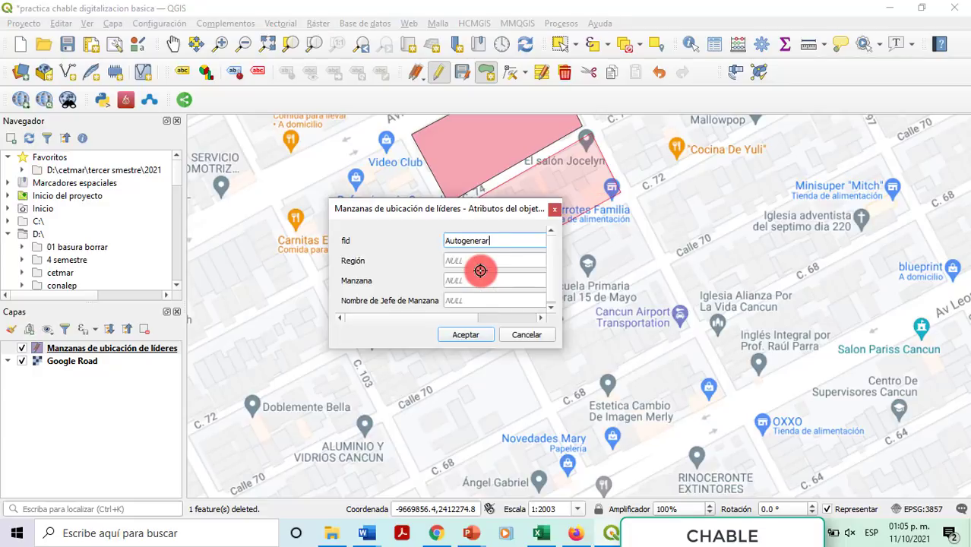
# Step: Enter Región 220, Manzana 02 and the leader's name, and add the block
pyautogui.moveTo(474, 213); pyautogui.dragTo(378, 141)
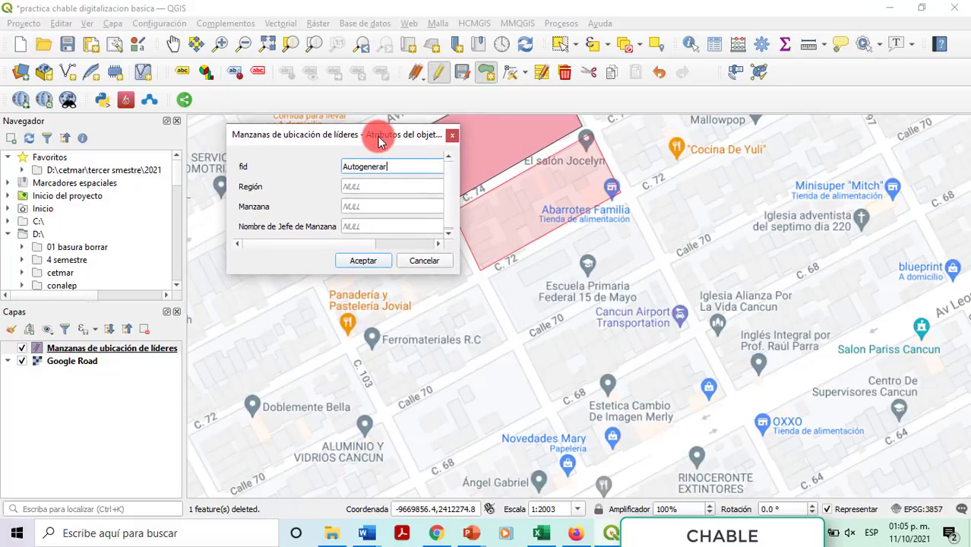
pyautogui.click(381, 188)
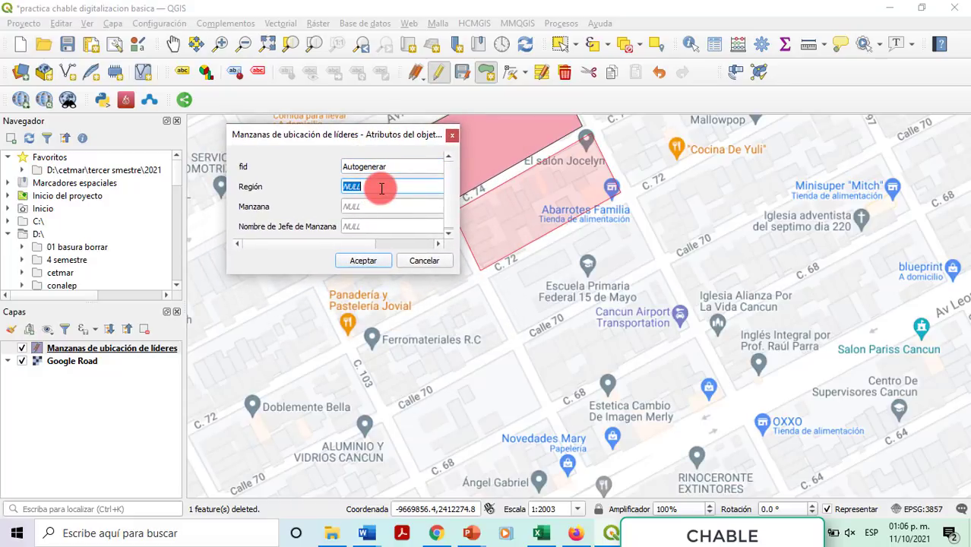
pyautogui.write('220')
pyautogui.press('Tab')
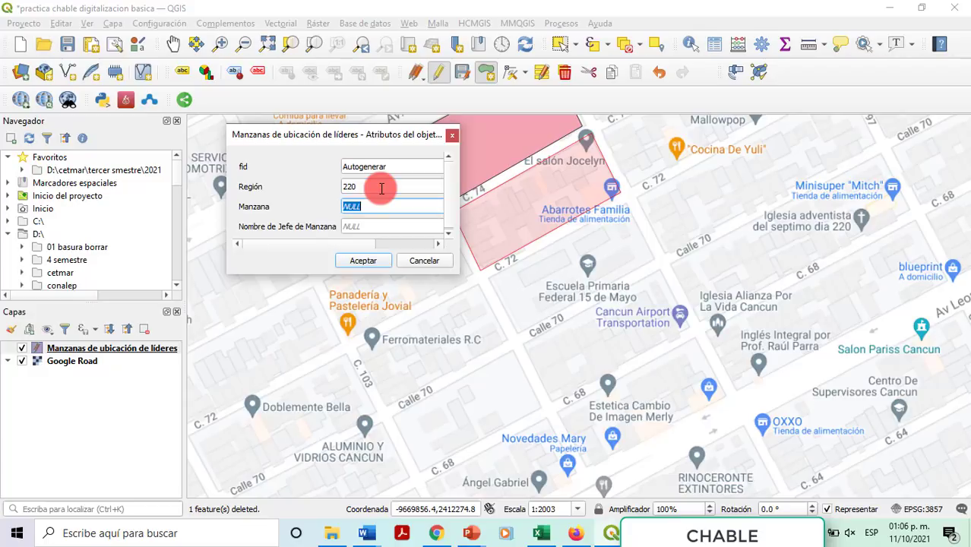
pyautogui.write('02')
pyautogui.press('Tab')
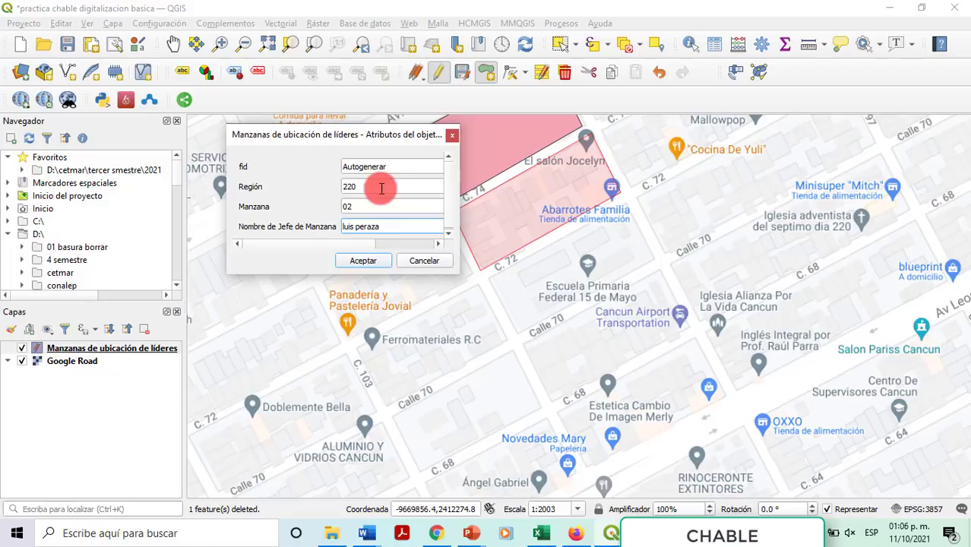
pyautogui.click(373, 259)
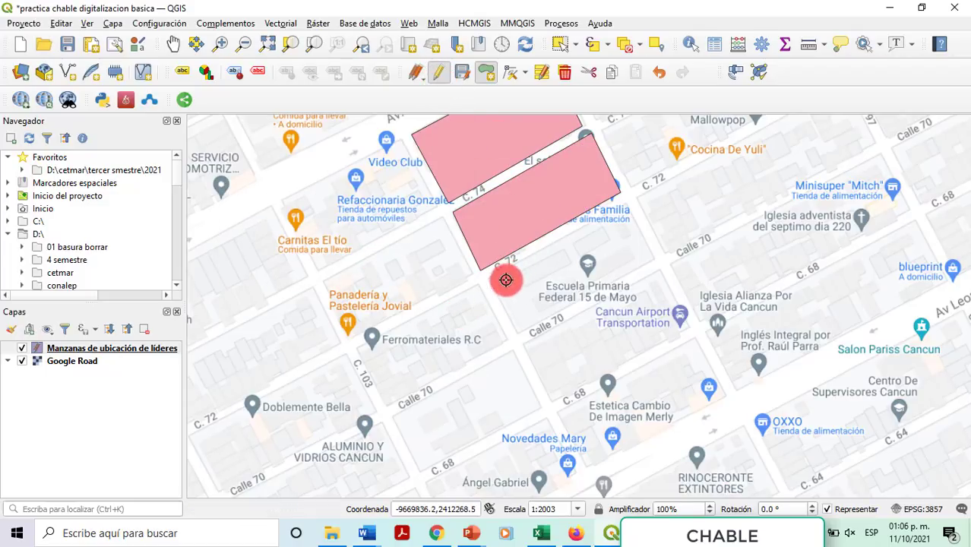
# Step: Digitize a four-corner third block between C. 72 and Calle 70
pyautogui.click(486, 73)
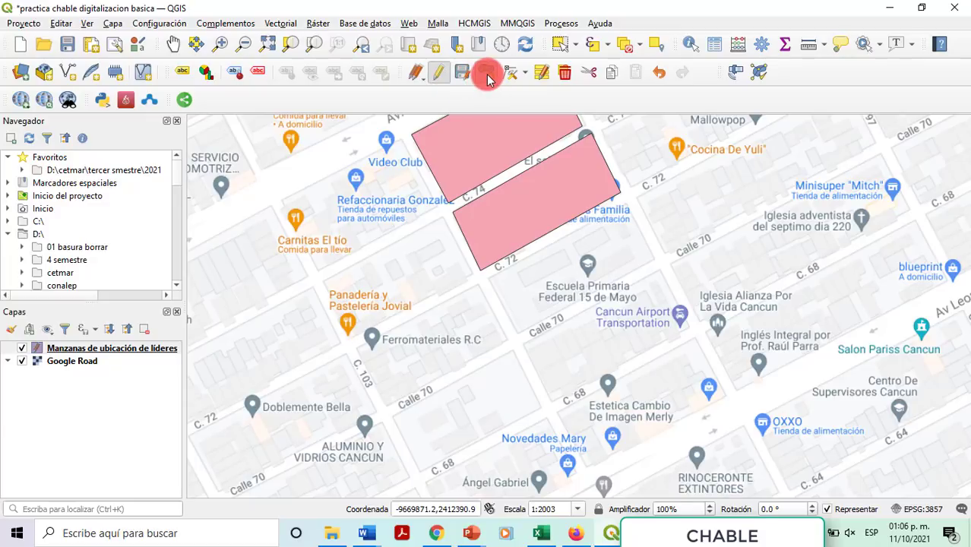
pyautogui.click(491, 279)
pyautogui.click(630, 216)
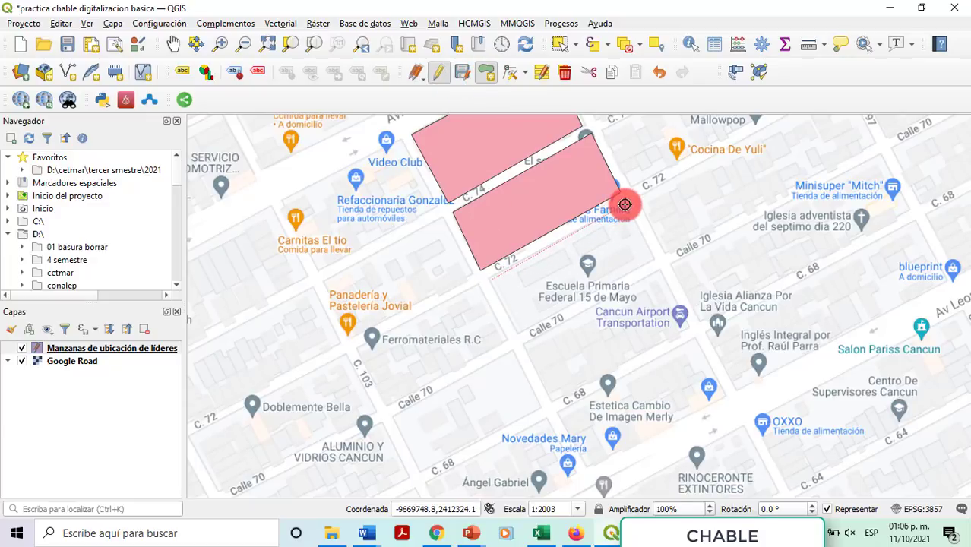
pyautogui.click(655, 260)
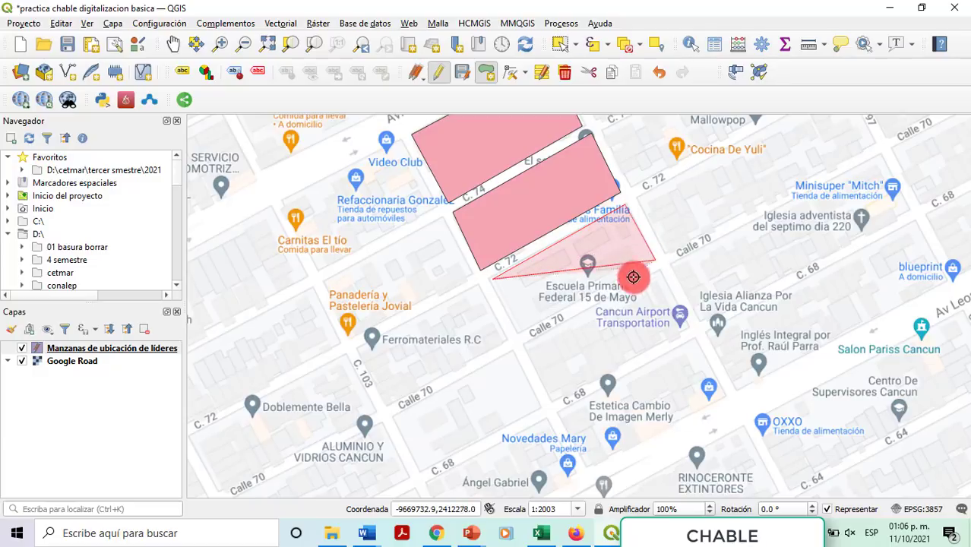
pyautogui.click(520, 330)
pyautogui.rightClick(520, 331)
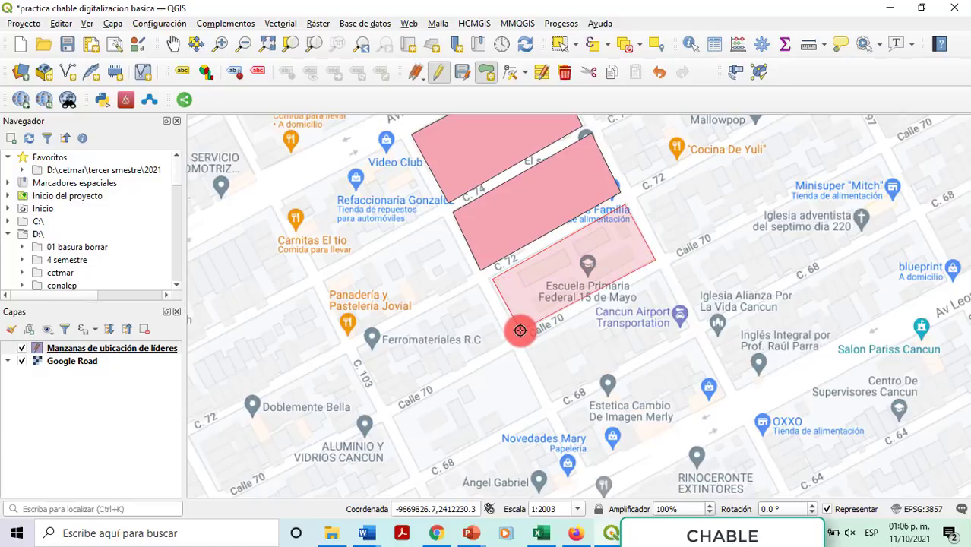
# Step: Enter Región 220, Manzana 03 and the leader's name, then save the layer edits
pyautogui.click(390, 186)
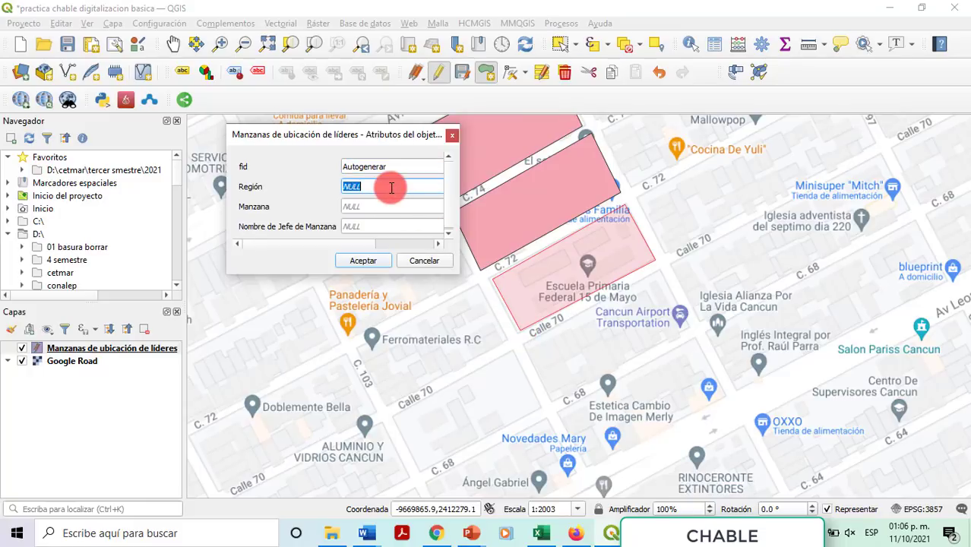
pyautogui.write('220')
pyautogui.press('Tab')
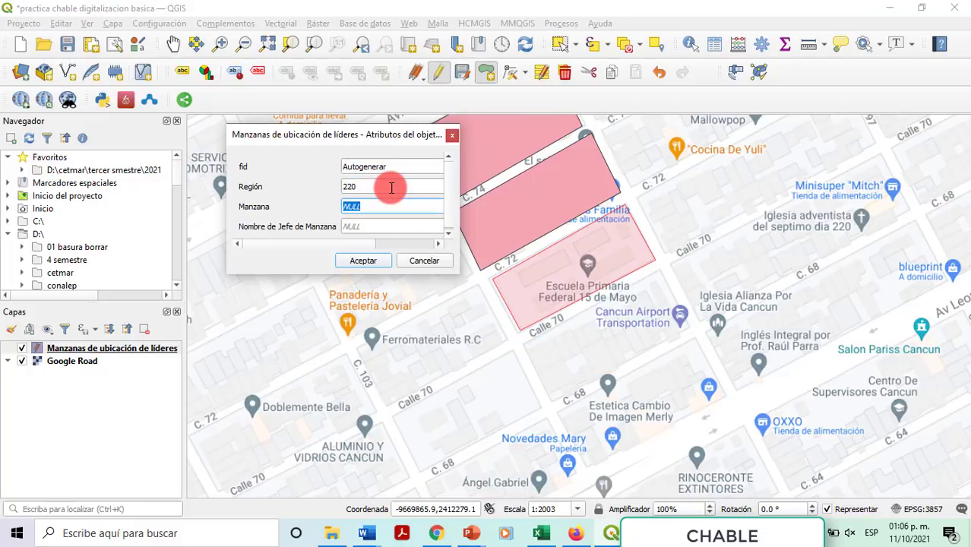
pyautogui.press('Tab')
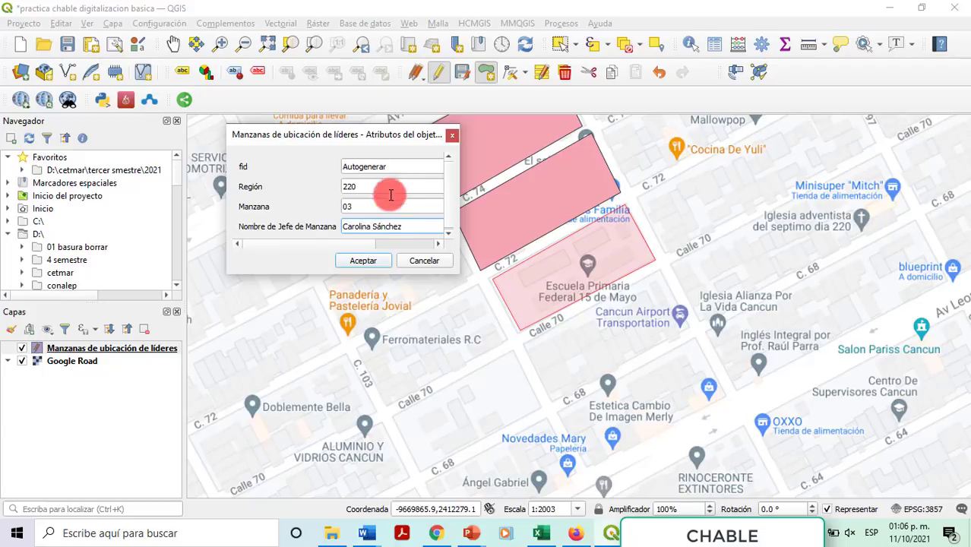
pyautogui.click(364, 263)
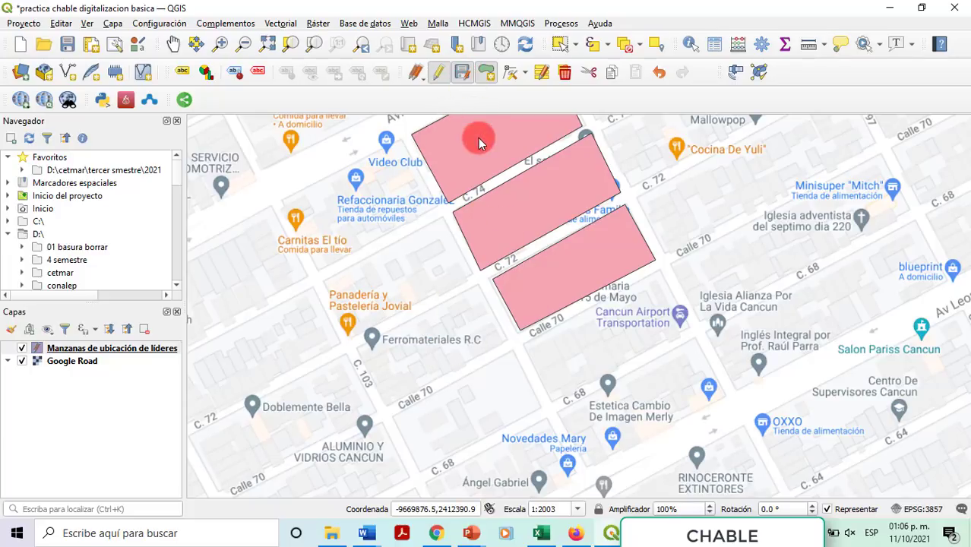
pyautogui.click(438, 73)
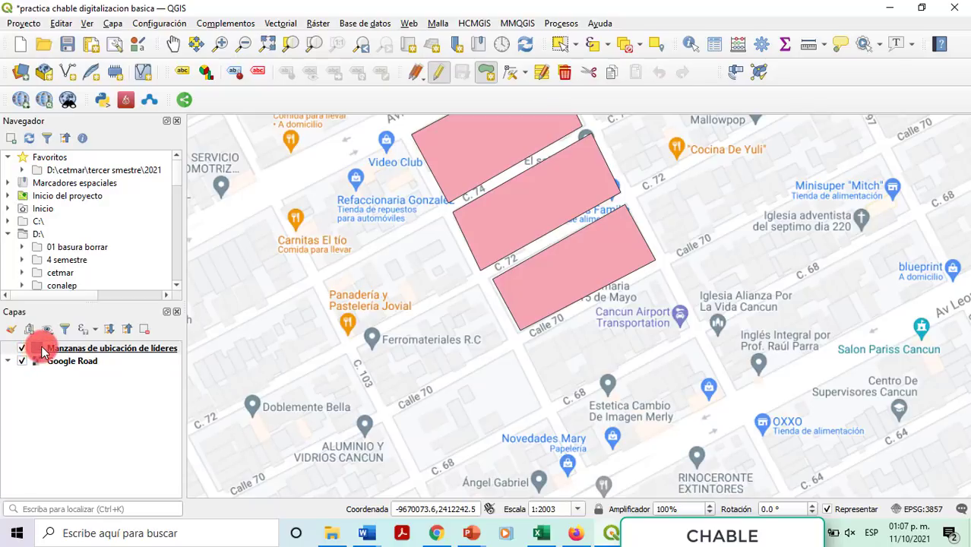
# Step: Turn off editing for 'Manzanas de ubicación de líderes' via its Layers panel context menu
pyautogui.rightClick(81, 350)
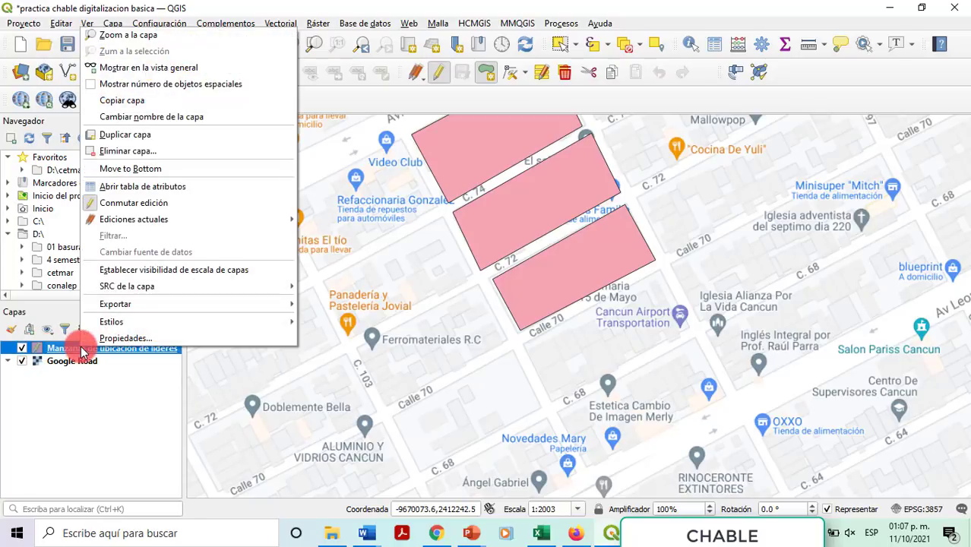
pyautogui.moveTo(123, 220)
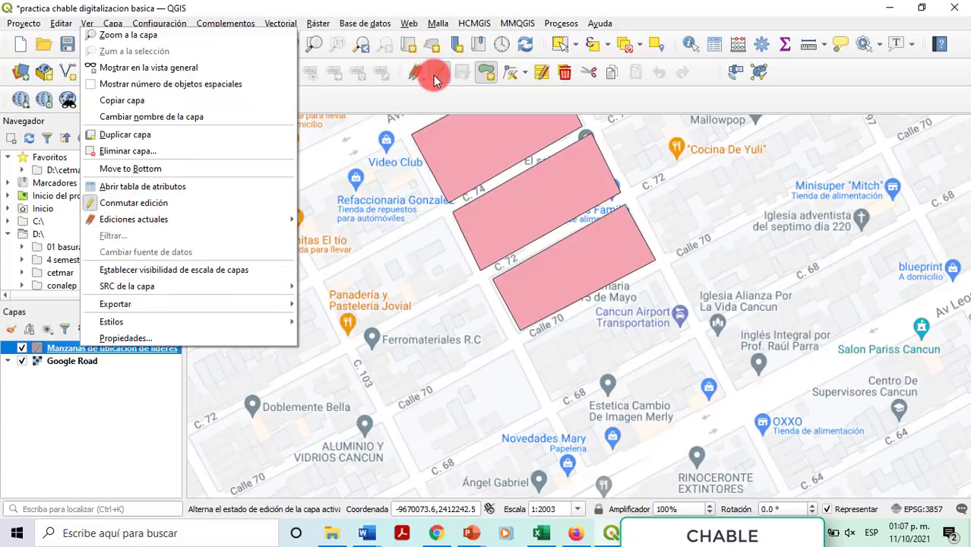
pyautogui.click(133, 212)
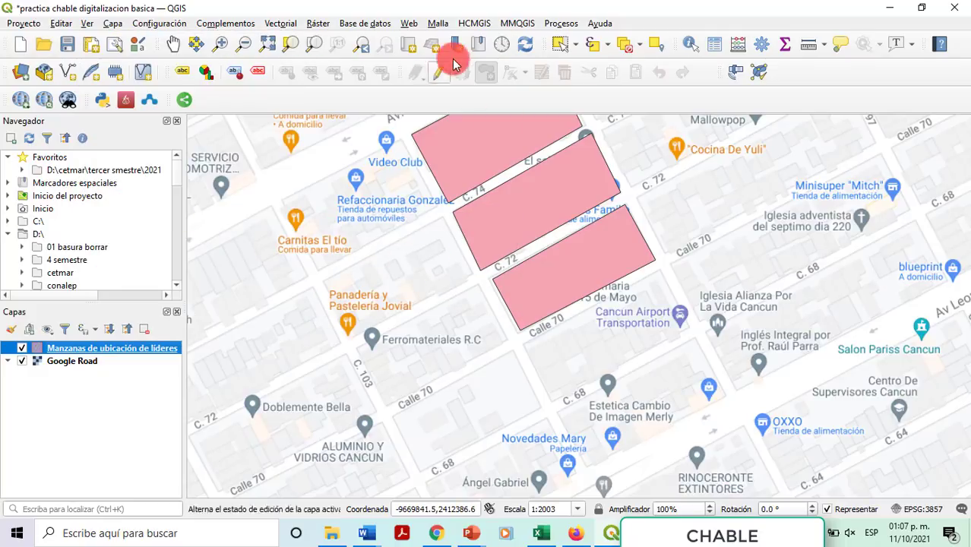
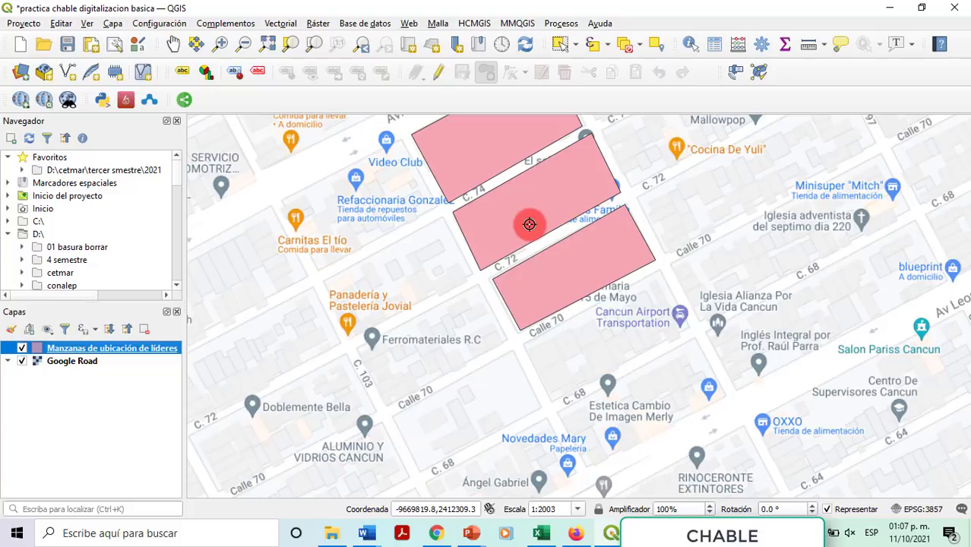
# Step: Make the blocks layer editable after a brief attempt to add a polygon
pyautogui.click(484, 73)
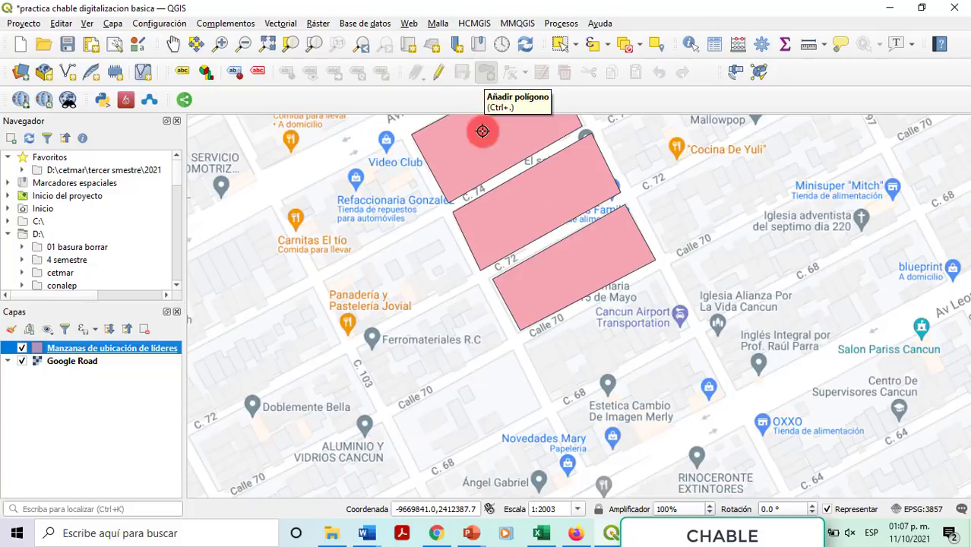
pyautogui.click(477, 152)
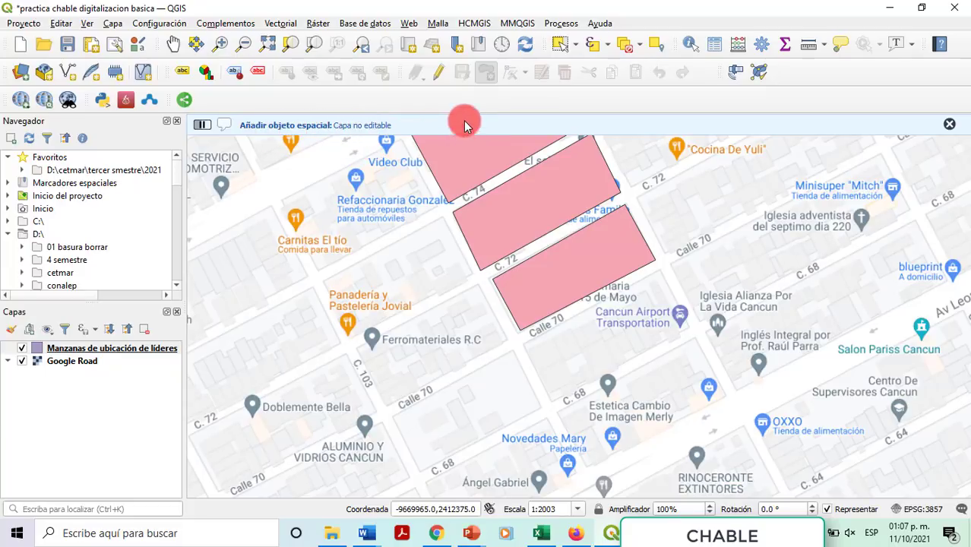
pyautogui.click(436, 74)
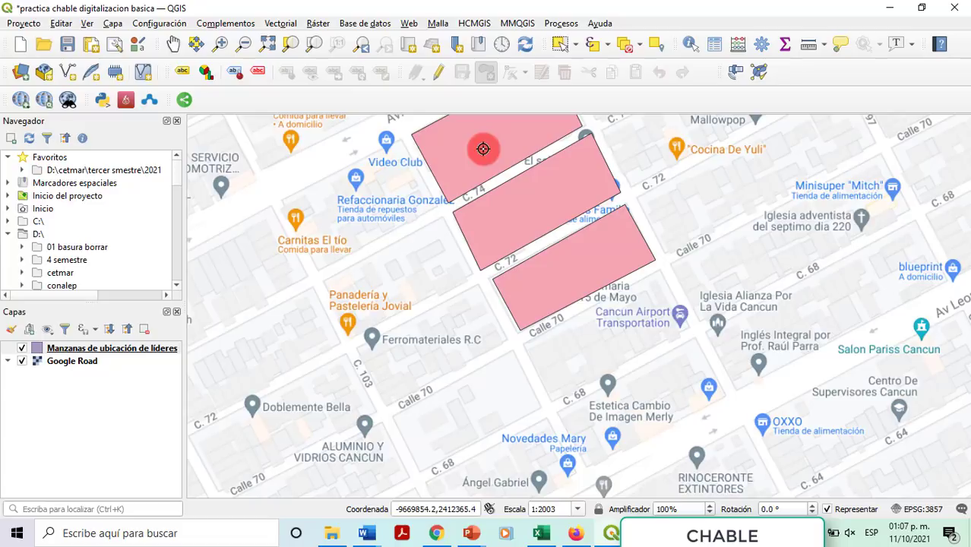
# Step: Pan the map so the three pink blocks sit centred below Av. Niños Héroes
pyautogui.click(174, 44)
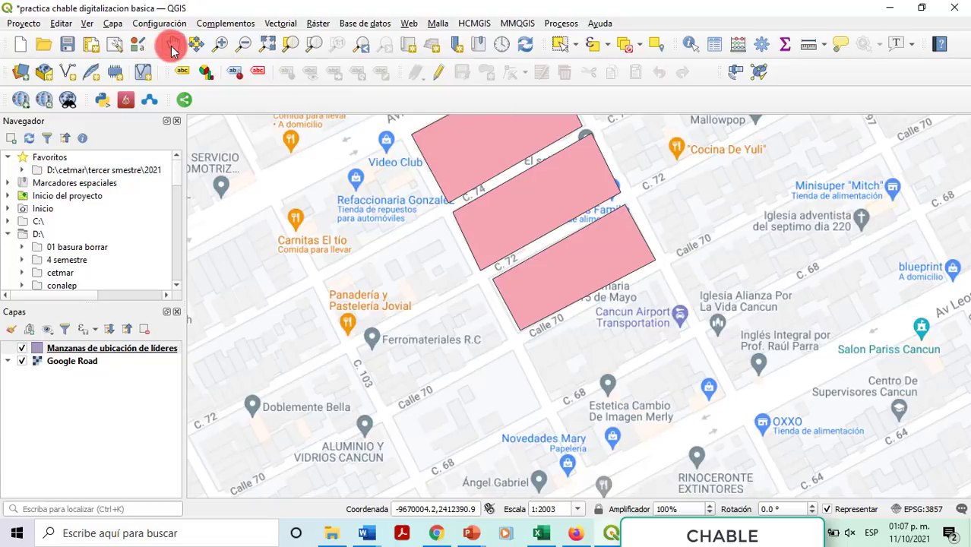
pyautogui.moveTo(494, 145); pyautogui.dragTo(404, 209)
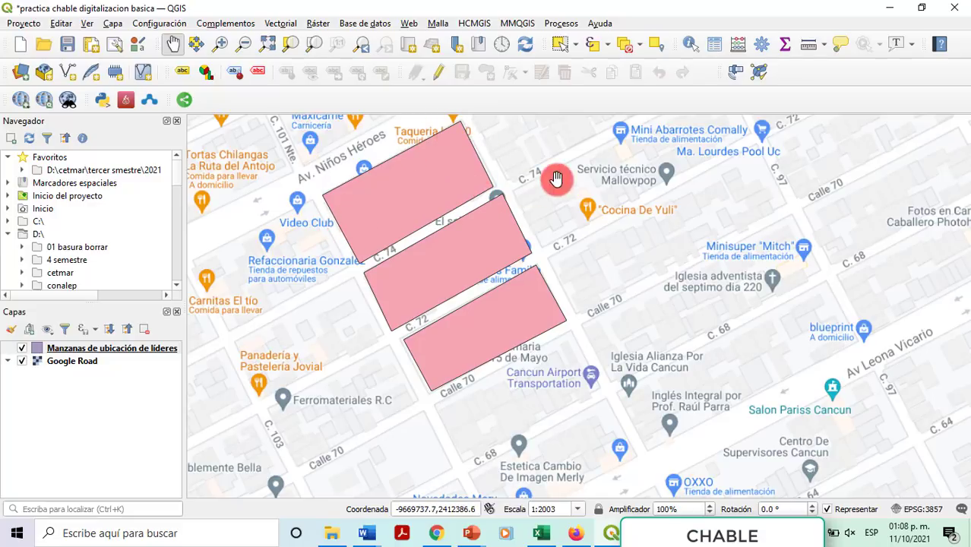
pyautogui.moveTo(559, 180); pyautogui.dragTo(503, 275)
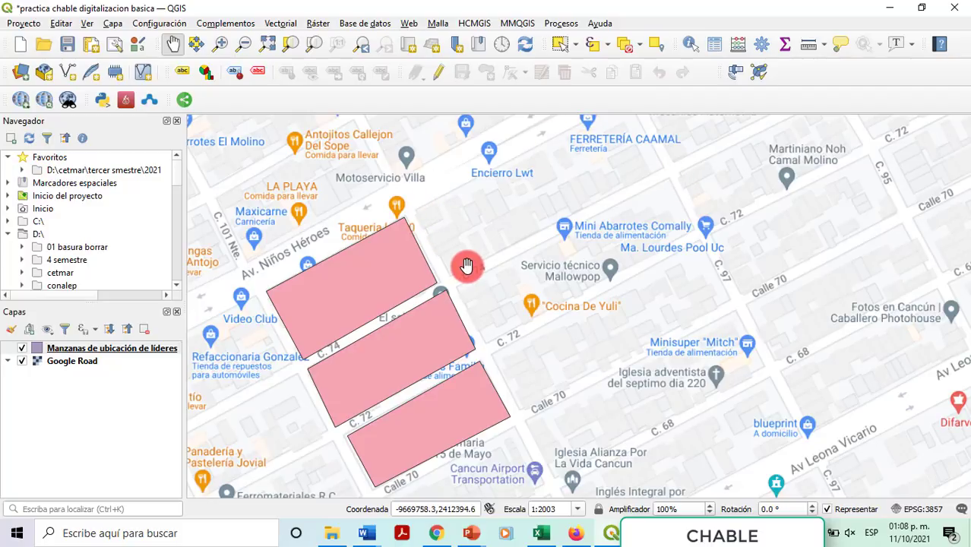
pyautogui.moveTo(444, 277); pyautogui.dragTo(578, 221)
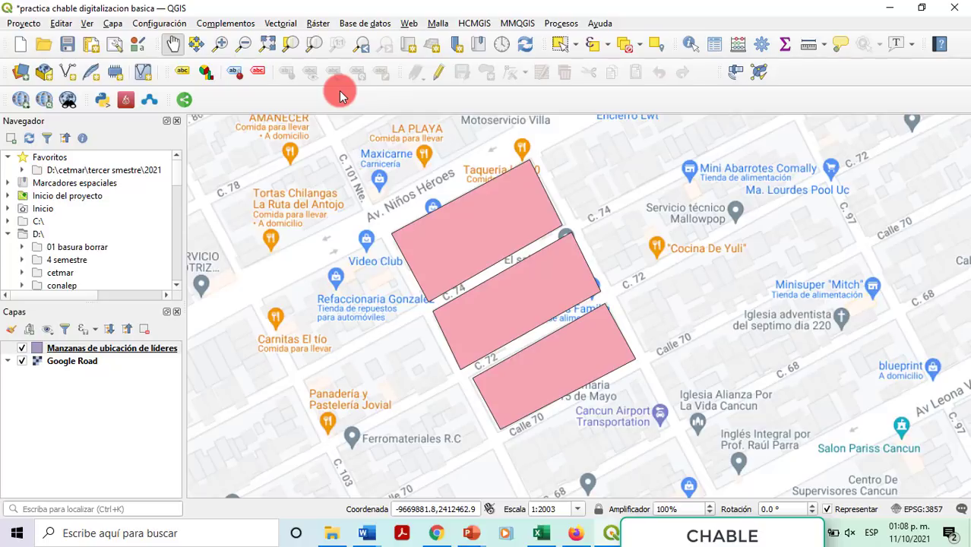
# Step: Start a new GeoPackage layer saved as 'Directorio de Jefes de Manzana chable.gpkg'
pyautogui.click(114, 25)
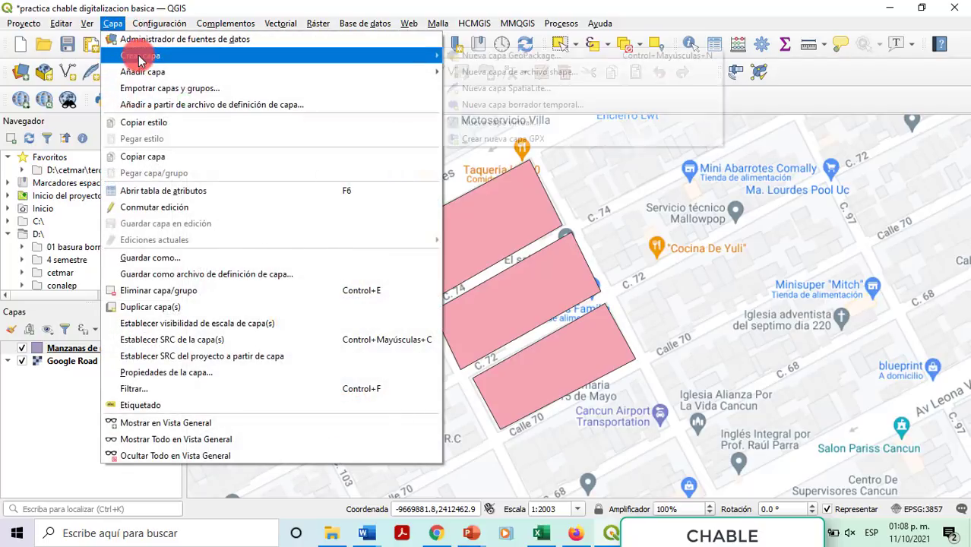
pyautogui.moveTo(188, 59)
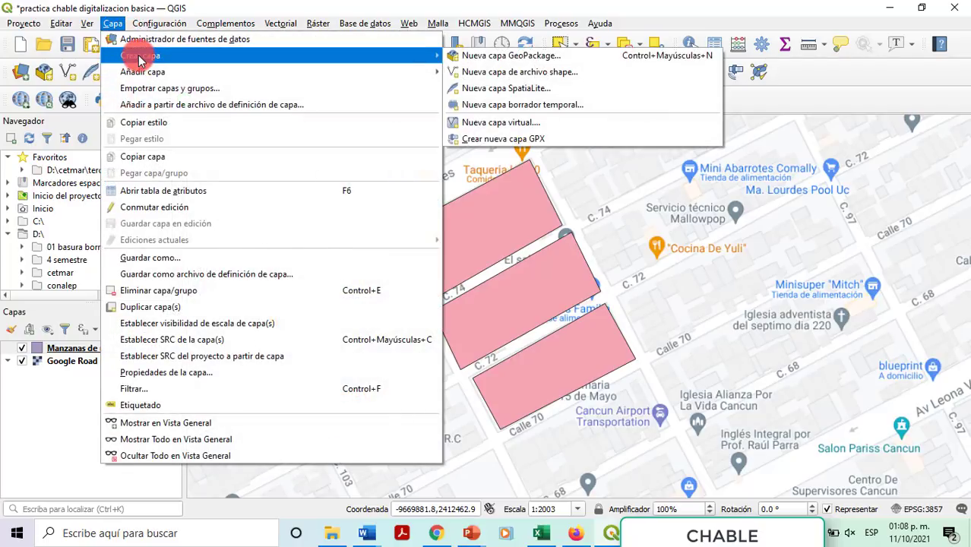
pyautogui.click(476, 60)
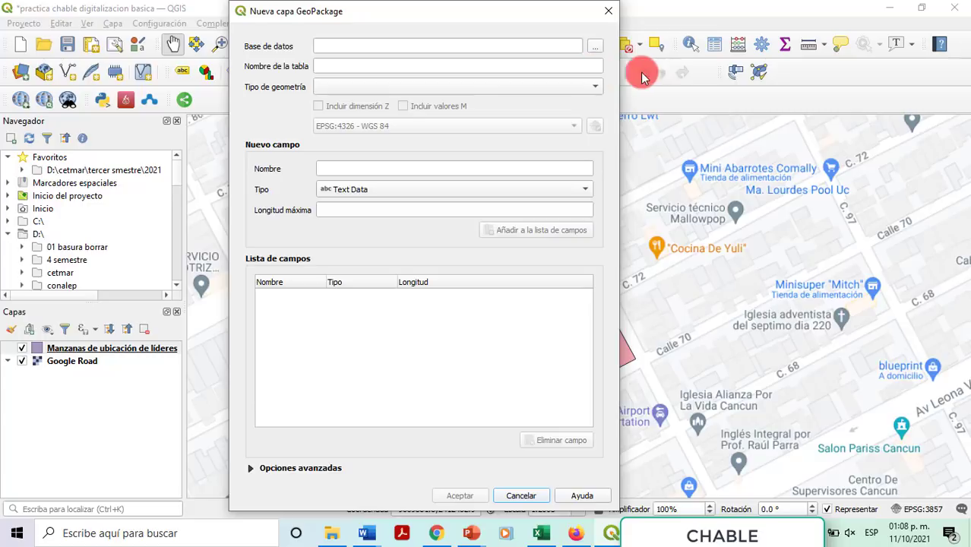
pyautogui.click(594, 49)
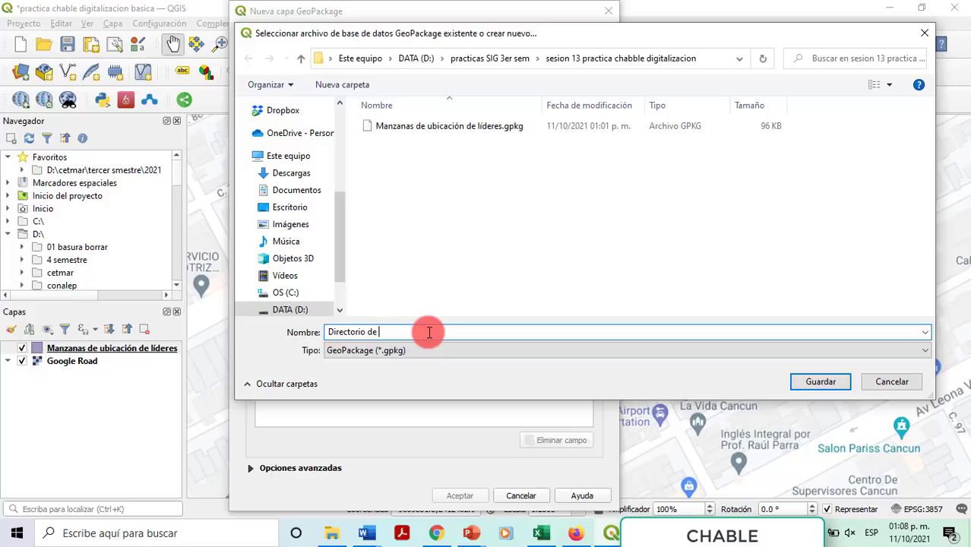
pyautogui.write('e Manzana')
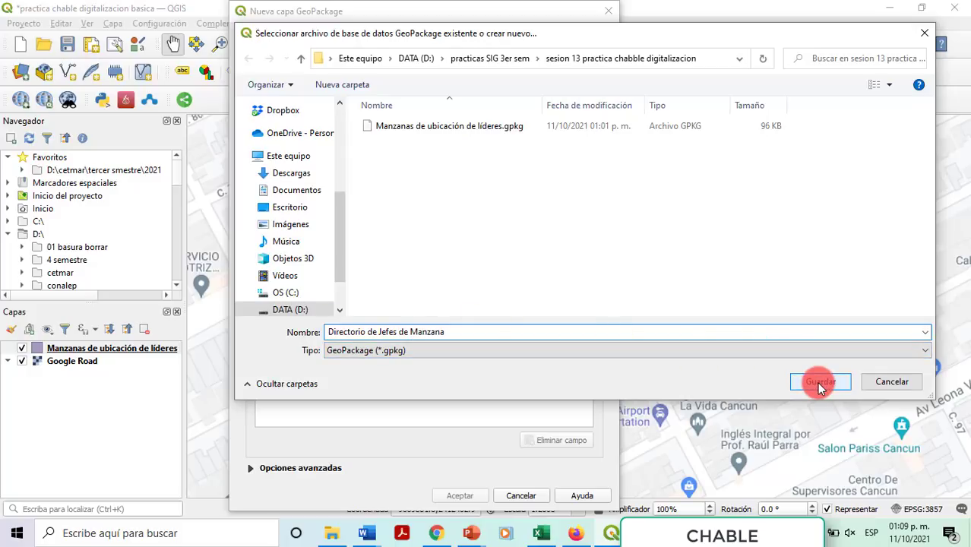
pyautogui.write(' chable')
pyautogui.click(827, 384)
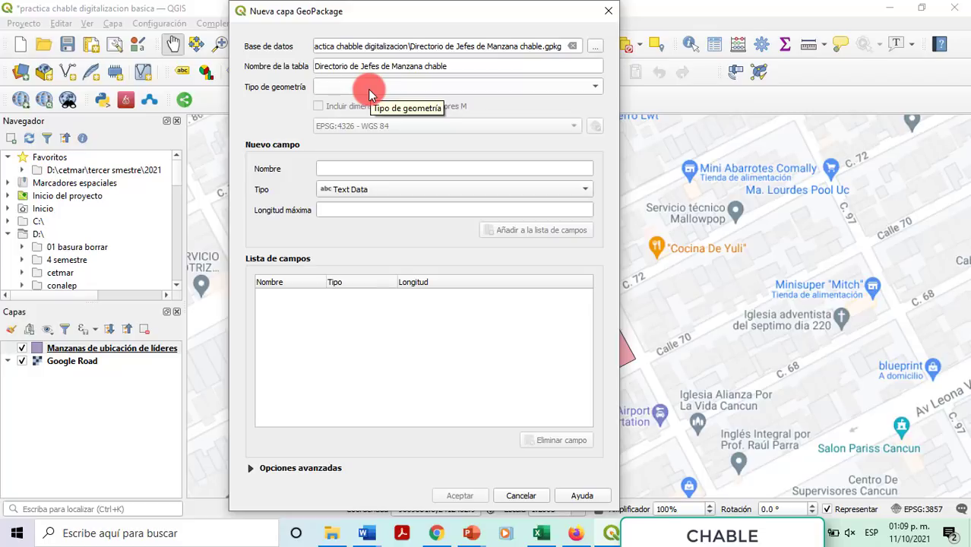
# Step: Make the new layer Punto geometry in EPSG:4326 - WGS 84
pyautogui.click(370, 88)
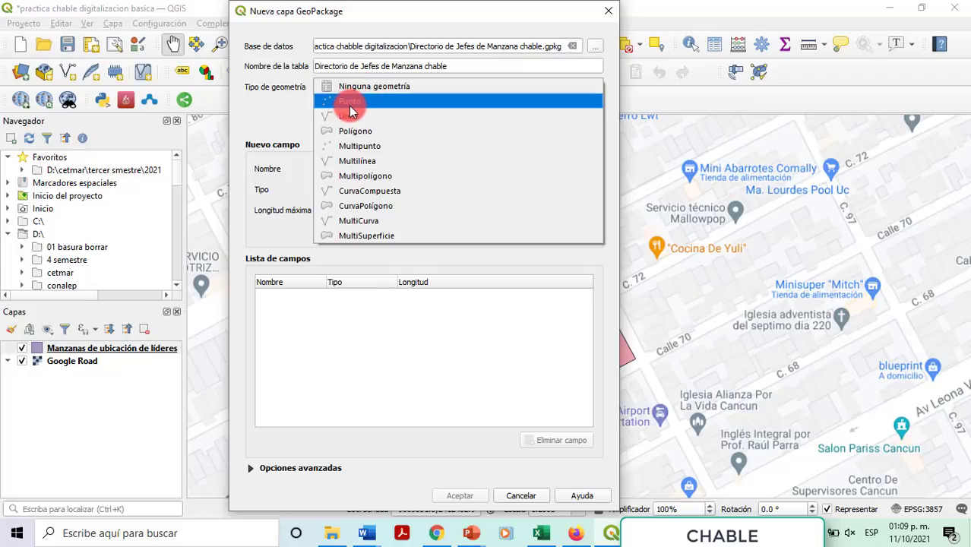
pyautogui.click(347, 103)
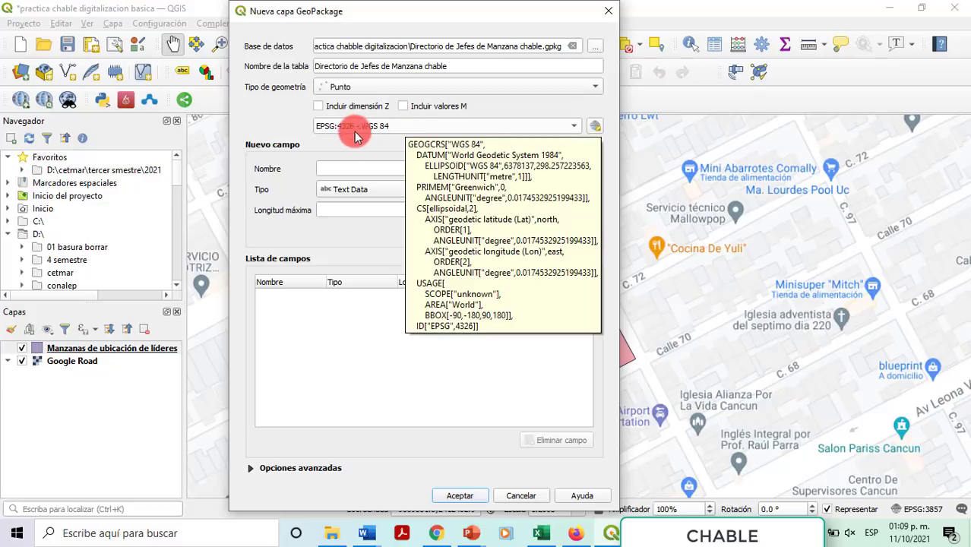
pyautogui.click(357, 126)
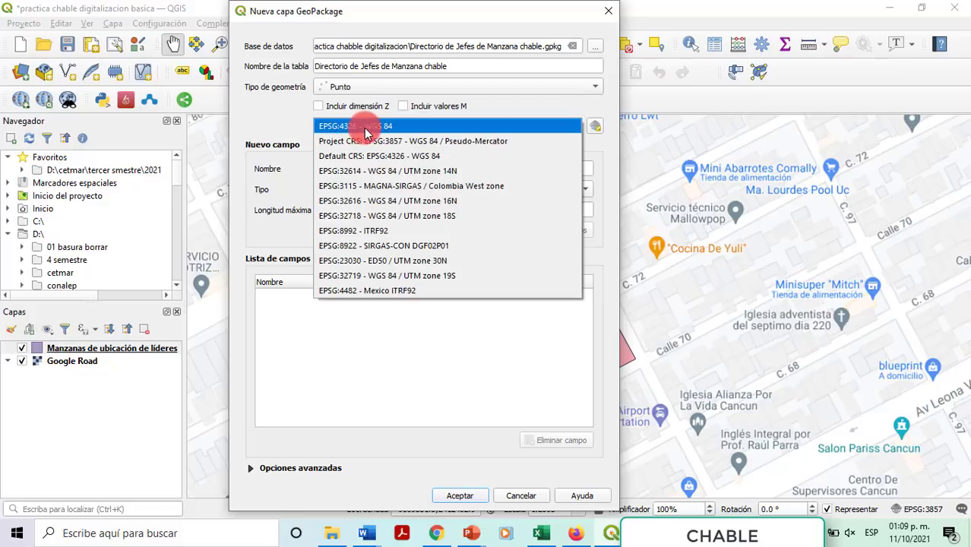
pyautogui.click(593, 127)
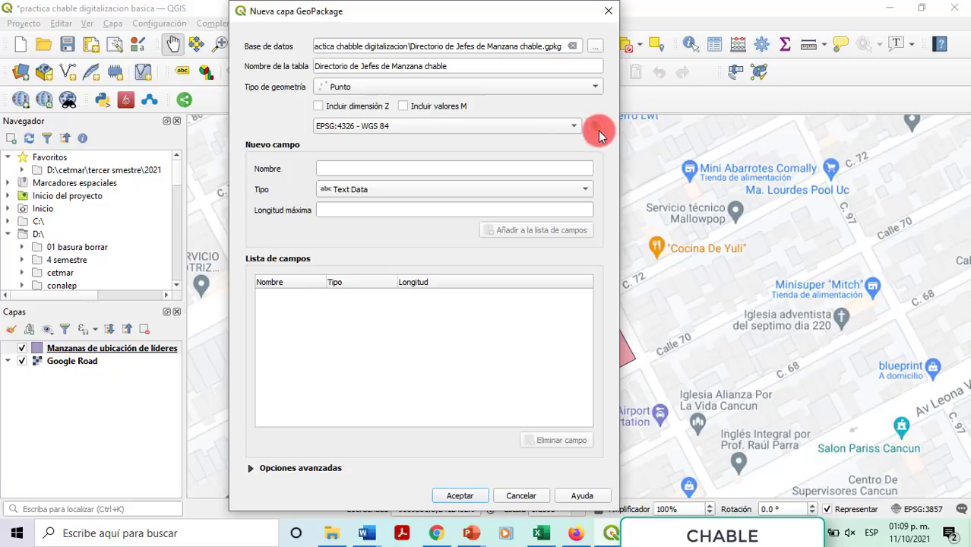
pyautogui.click(597, 128)
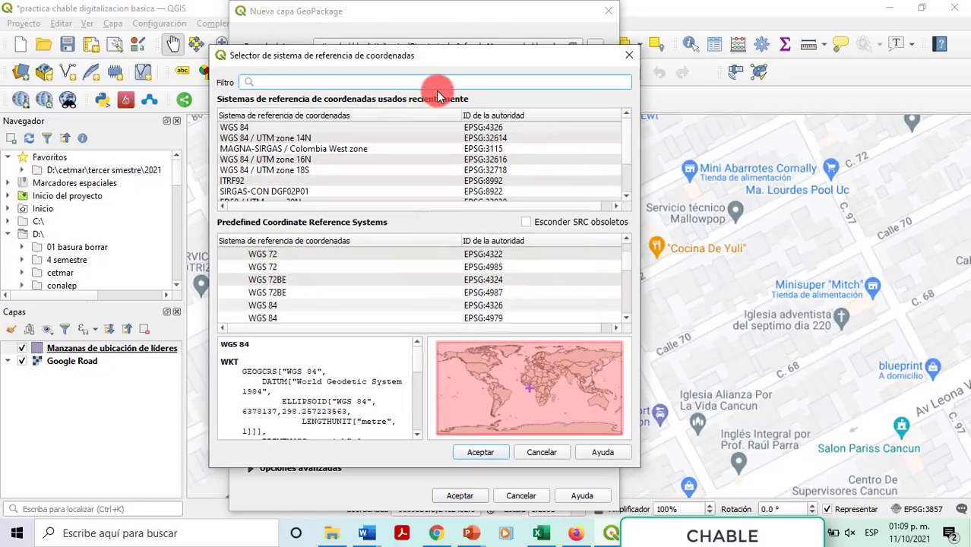
pyautogui.write('43')
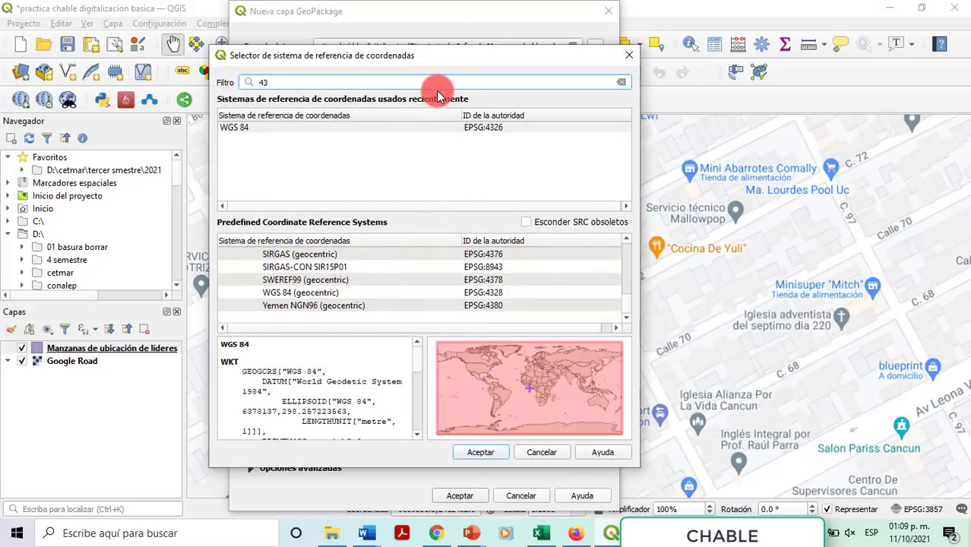
pyautogui.write('26')
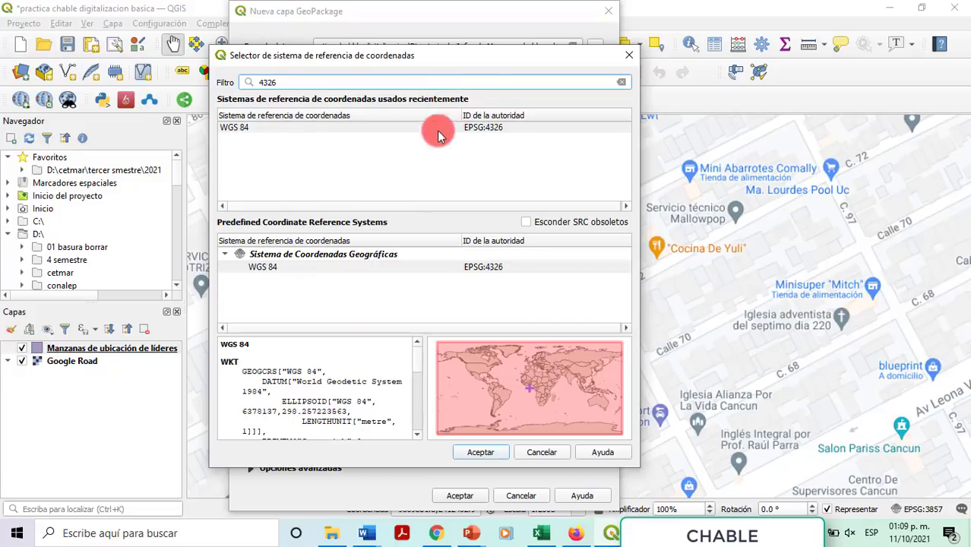
pyautogui.click(430, 129)
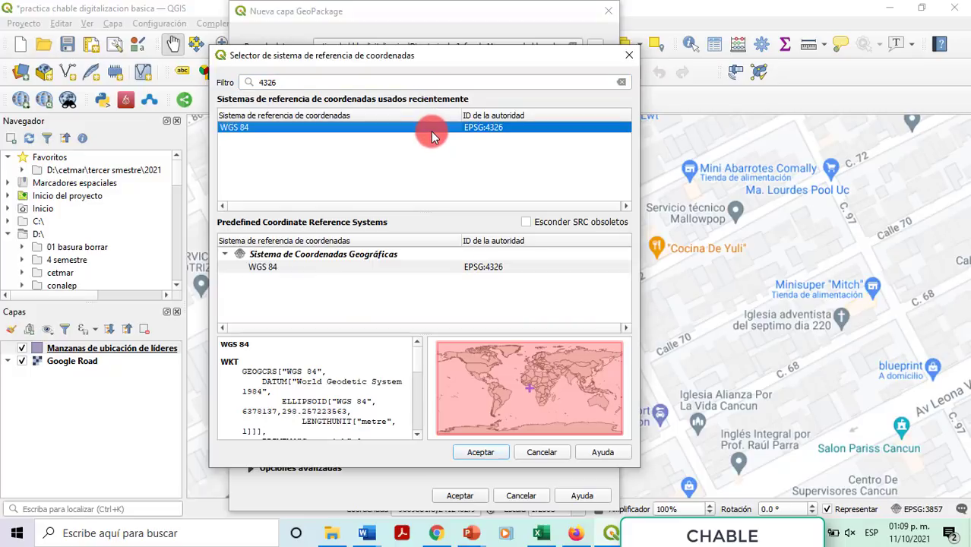
pyautogui.click(367, 255)
pyautogui.click(365, 269)
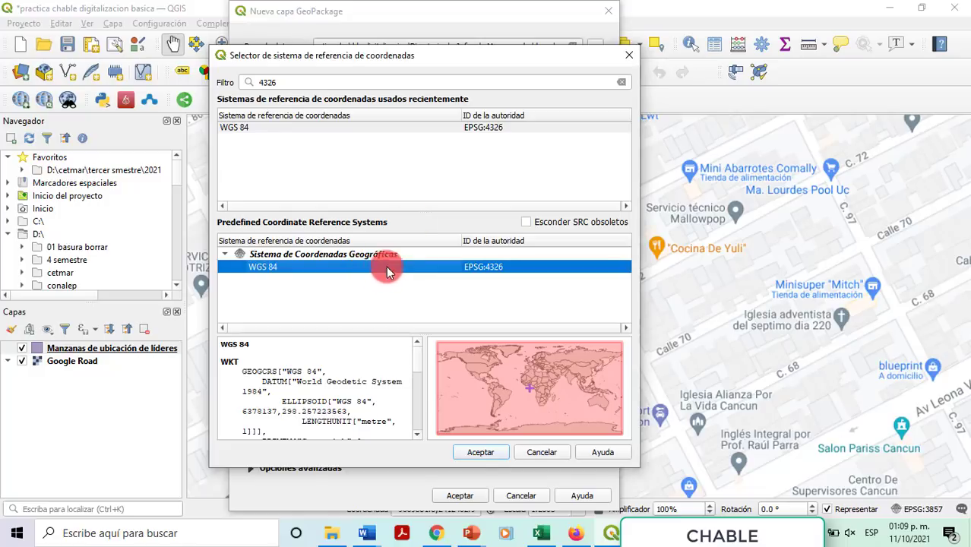
pyautogui.click(352, 129)
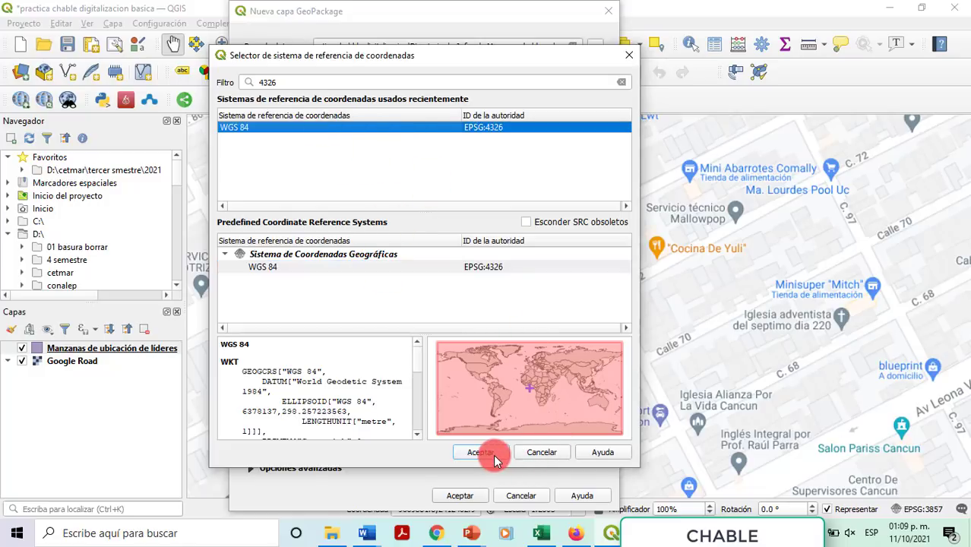
pyautogui.click(494, 452)
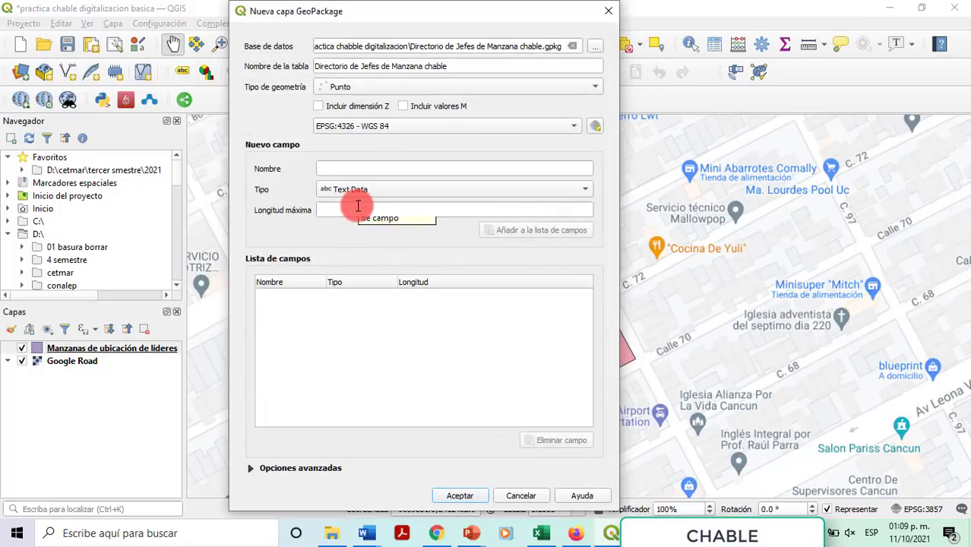
# Step: Review the planned fields (Nombre completo, Domicilio, Celular, fecha de nacimiento) in Excel, then return to QGIS
pyautogui.click(544, 536)
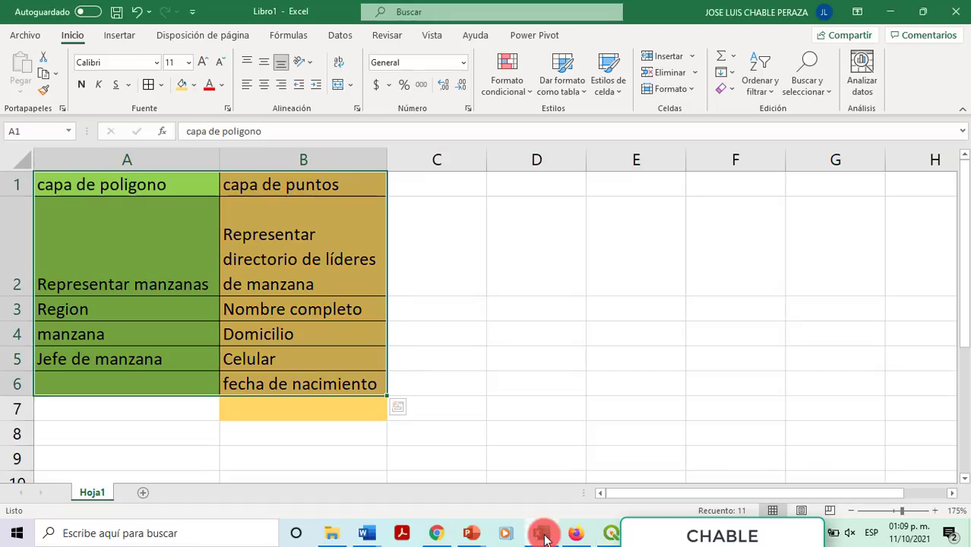
pyautogui.click(260, 208)
pyautogui.click(287, 162)
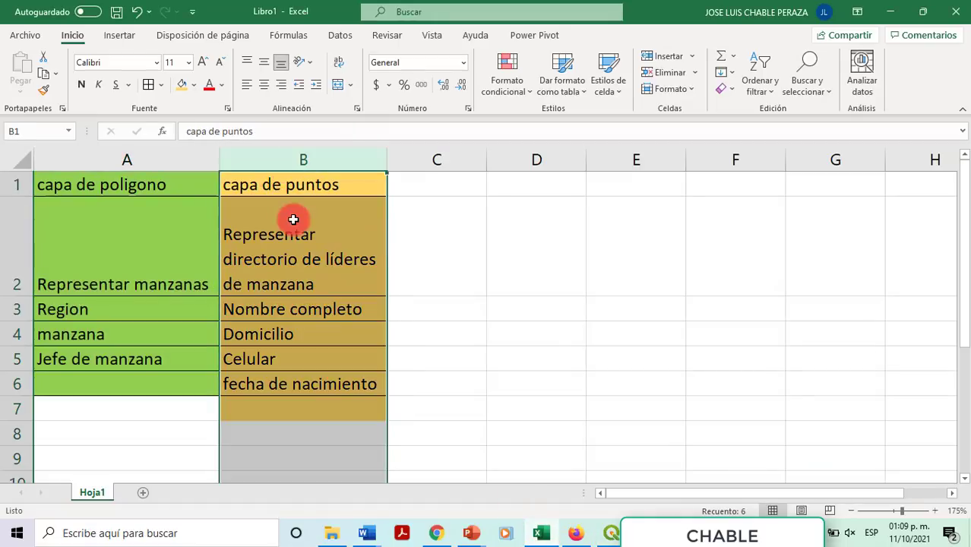
pyautogui.click(283, 317)
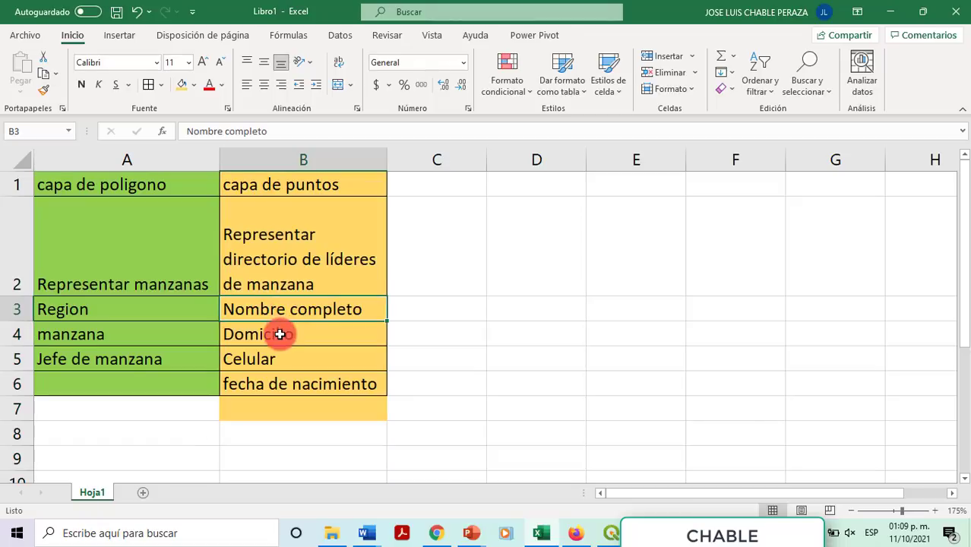
pyautogui.click(279, 333)
pyautogui.click(275, 358)
pyautogui.click(279, 384)
pyautogui.click(301, 309)
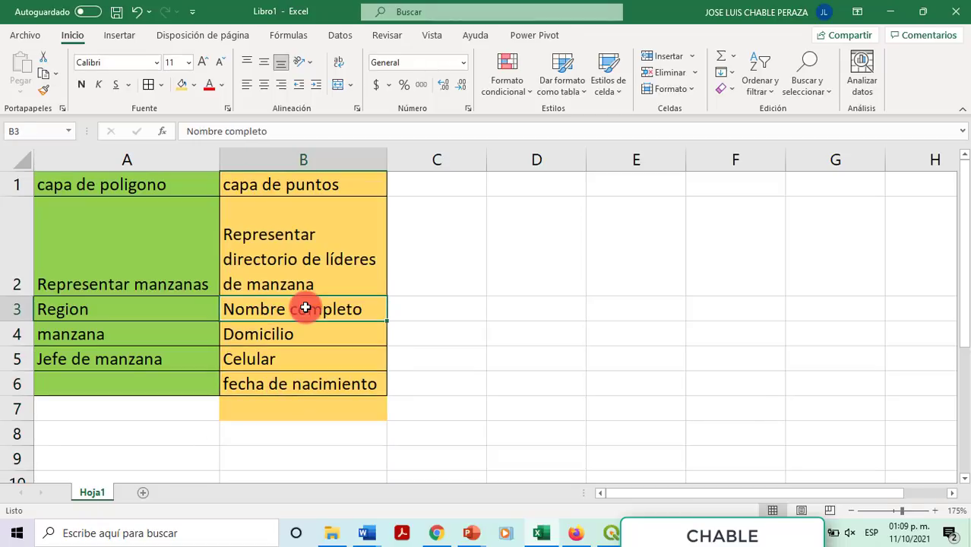
pyautogui.hotkey('alt', 'Tab')
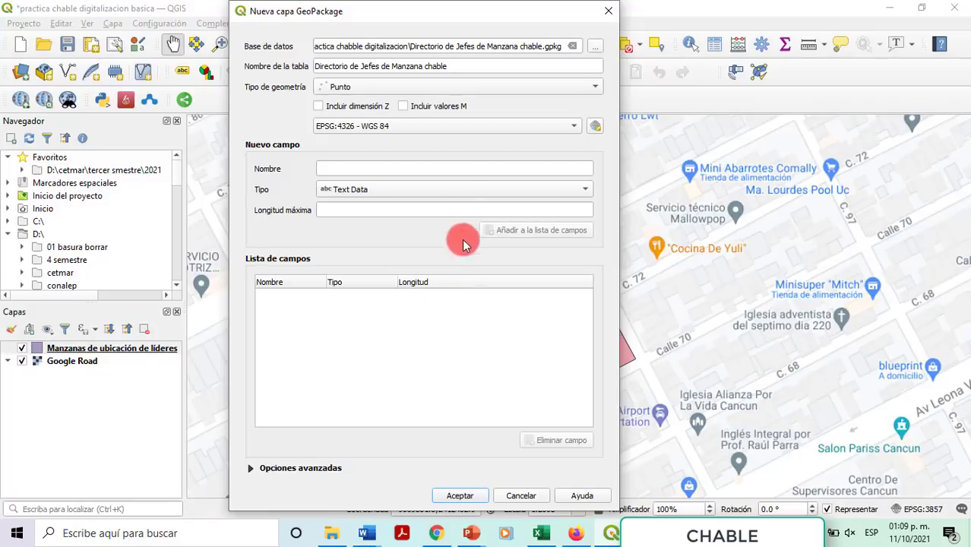
# Step: Add text fields Nombre completo (length 30) and Domicilio
pyautogui.click(395, 170)
pyautogui.write('N')
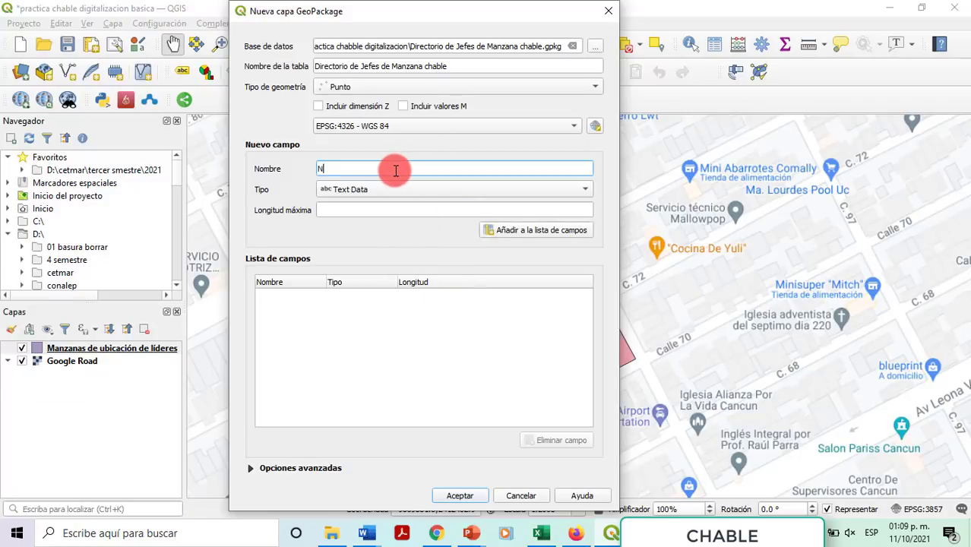
pyautogui.write('ombre compelto')
pyautogui.click(397, 211)
pyautogui.write('30')
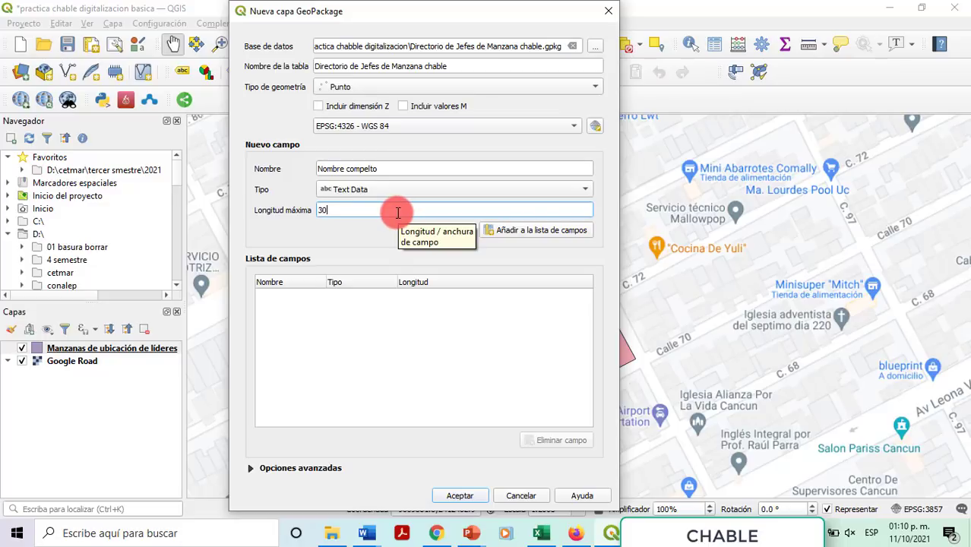
pyautogui.click(521, 232)
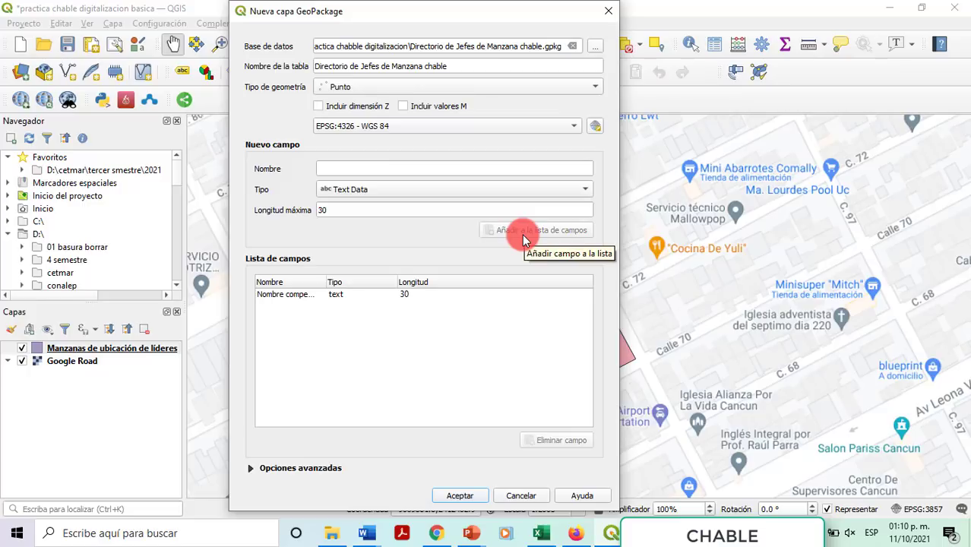
pyautogui.click(454, 168)
pyautogui.write('Do')
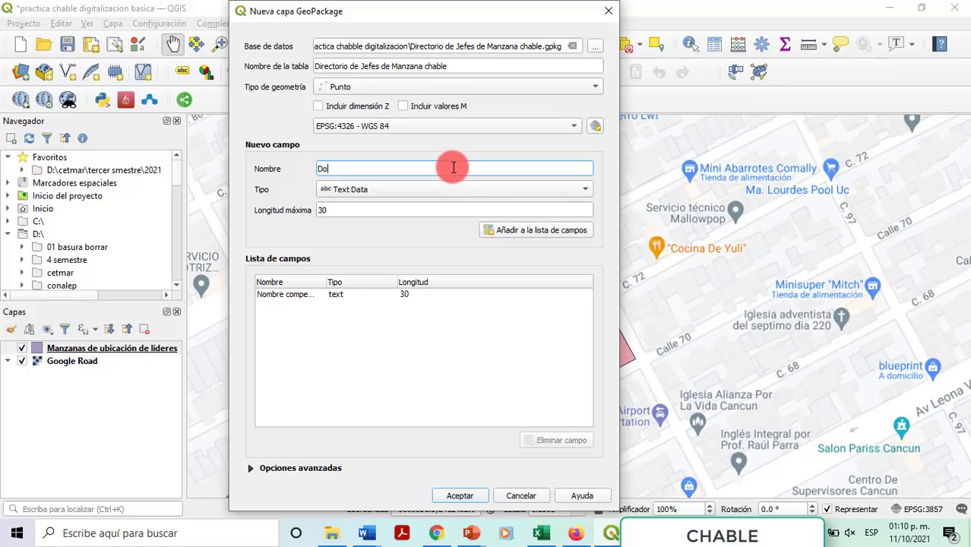
pyautogui.write('micilio')
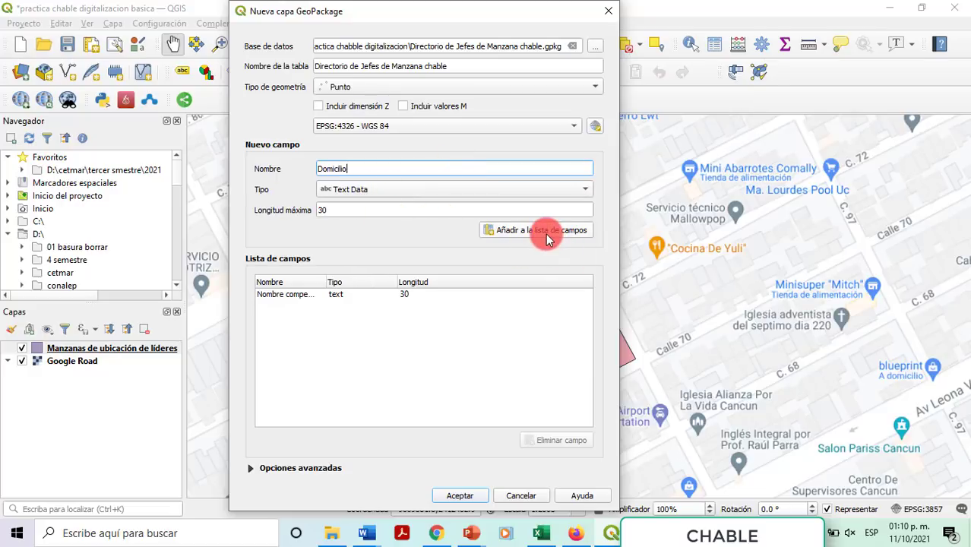
pyautogui.click(546, 234)
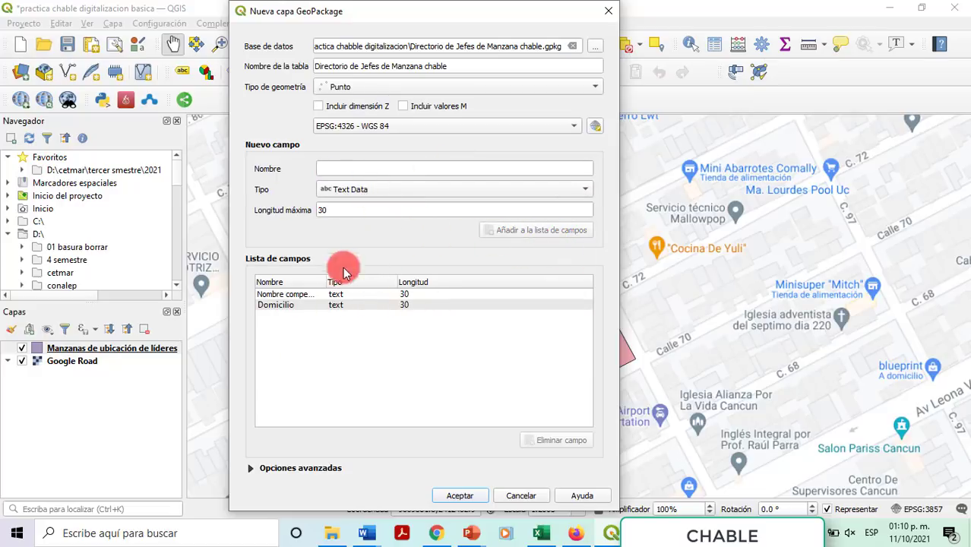
# Step: Add a Celular text field with maximum length 15
pyautogui.click(413, 170)
pyautogui.write('Celul')
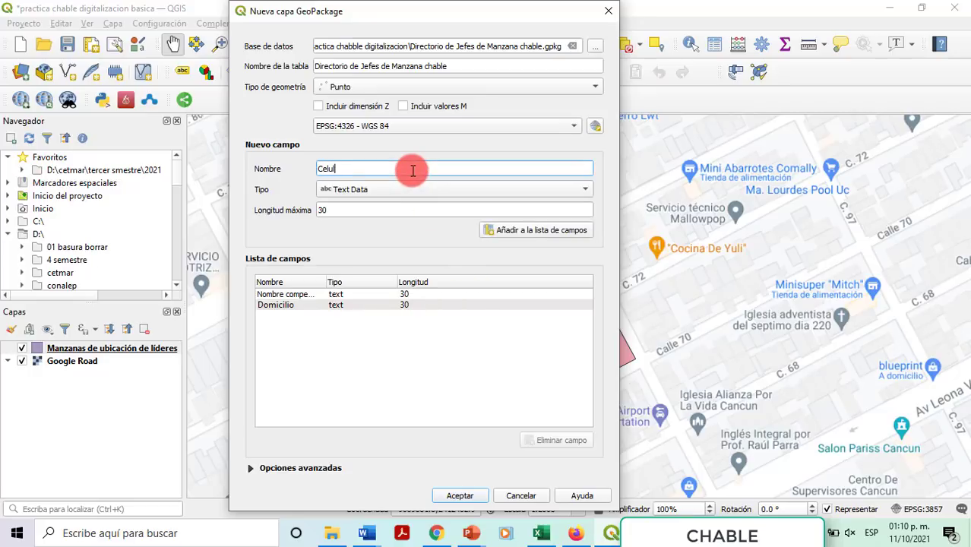
pyautogui.write('ar')
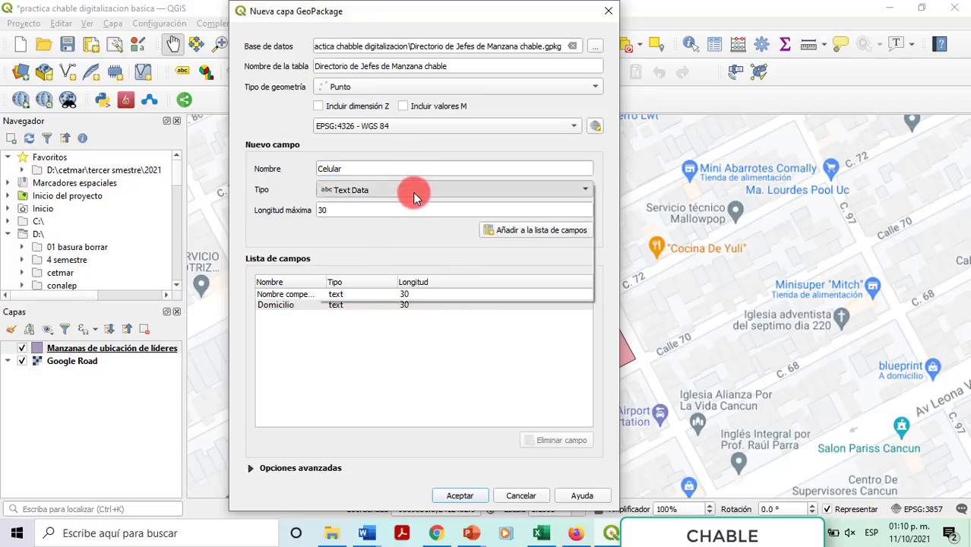
pyautogui.click(413, 192)
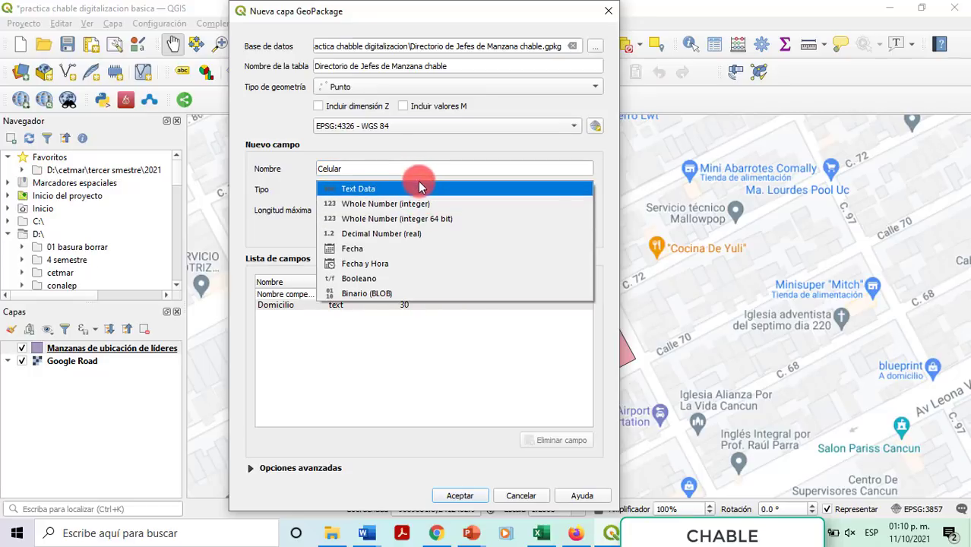
pyautogui.click(413, 188)
pyautogui.press('Tab')
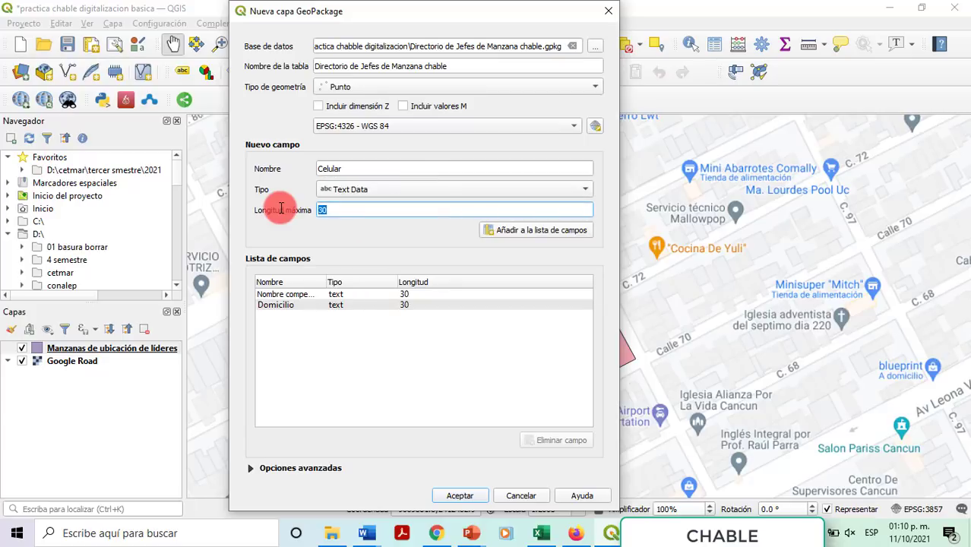
pyautogui.write('20')
pyautogui.press('BackSpace')
pyautogui.press('BackSpace')
pyautogui.write('15')
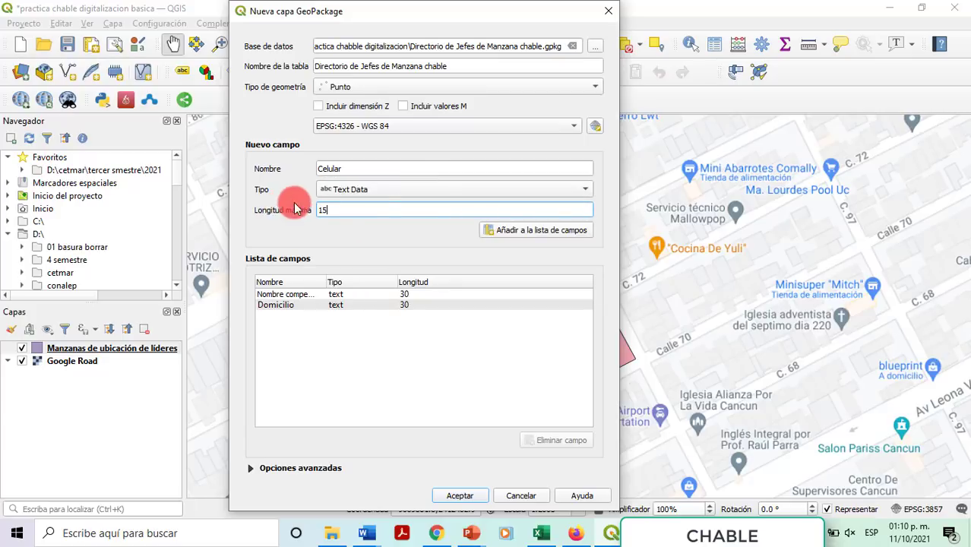
pyautogui.click(514, 232)
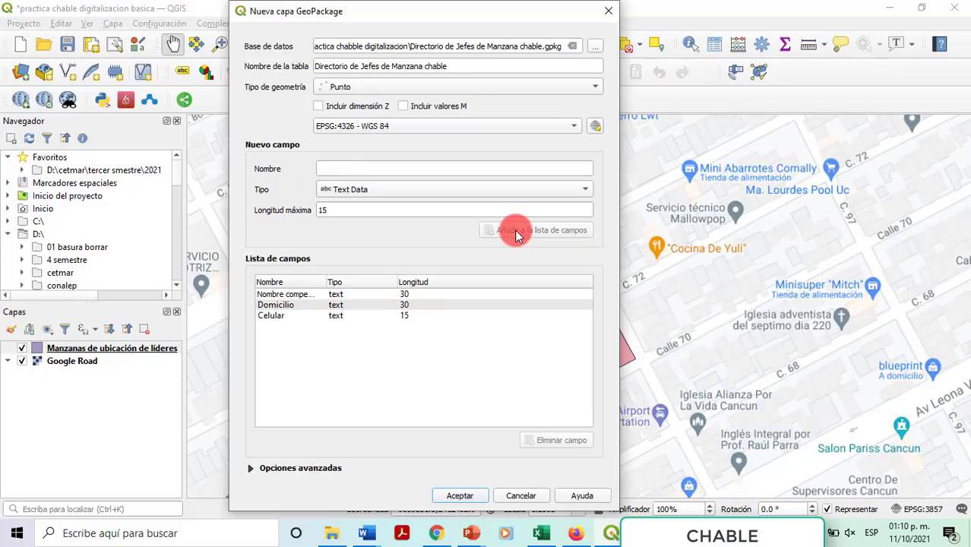
# Step: Add a Fecha de nacimiento date field and create the point layer
pyautogui.click(398, 170)
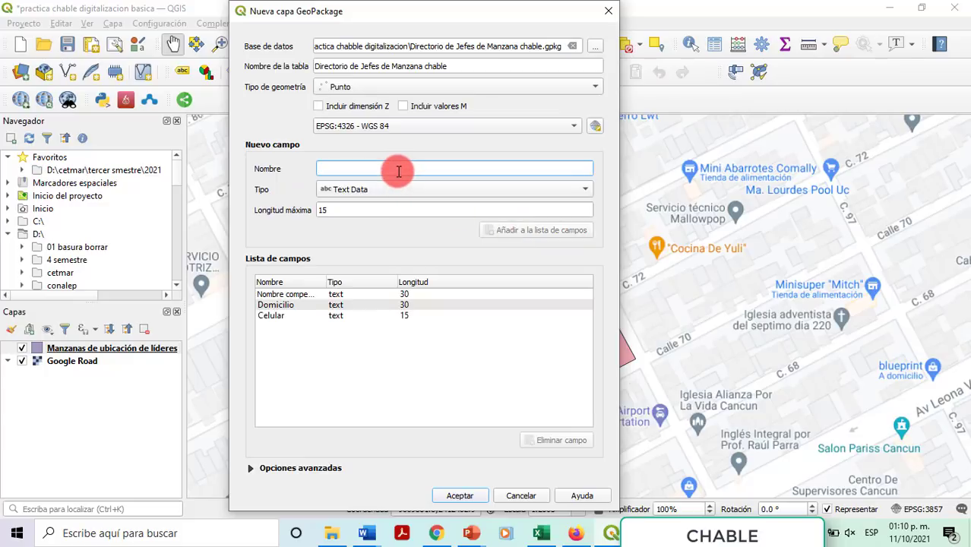
pyautogui.write('Fecha de ')
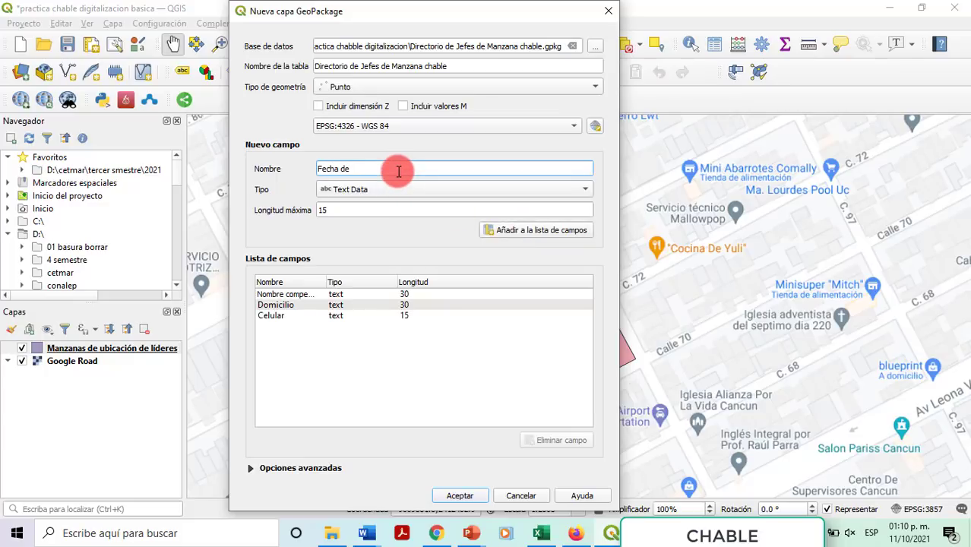
pyautogui.write('nacimiento')
pyautogui.click(397, 188)
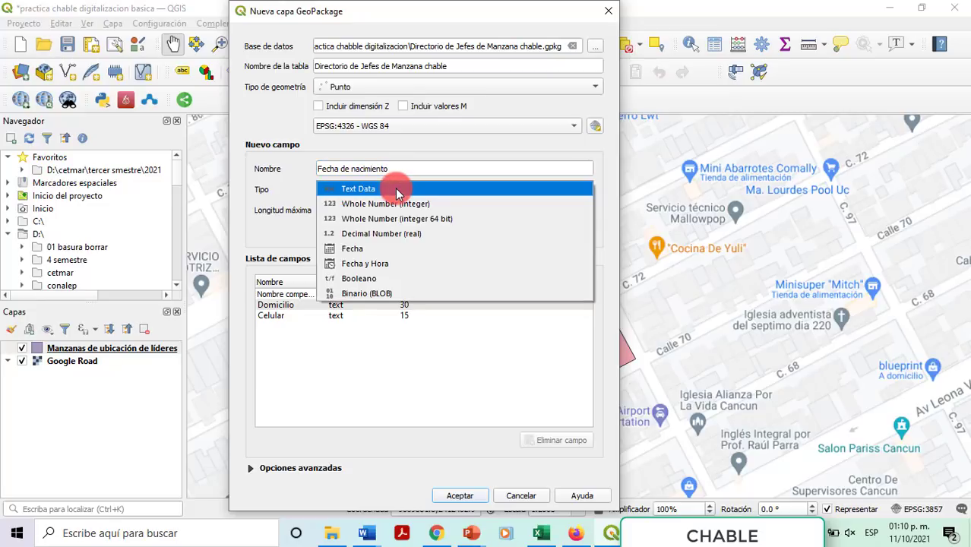
pyautogui.click(368, 251)
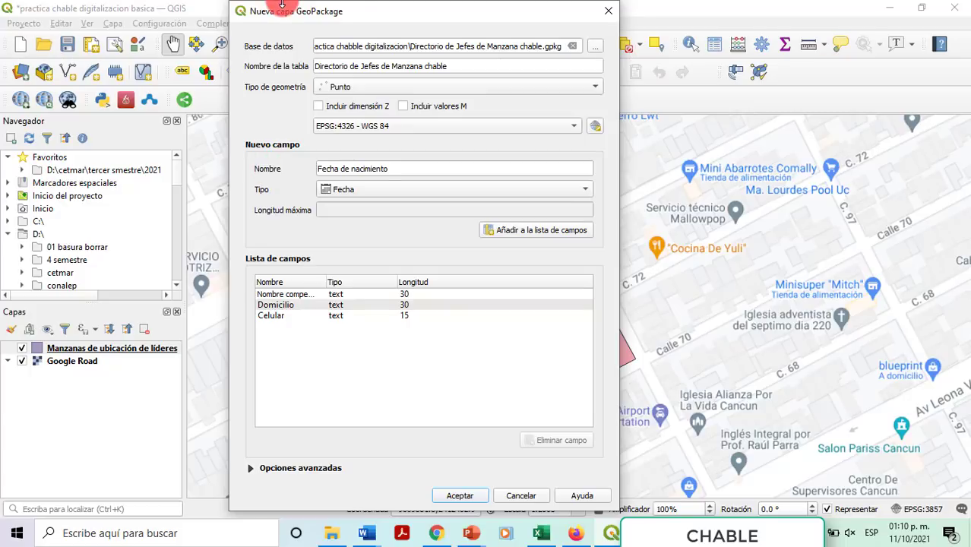
pyautogui.click(548, 230)
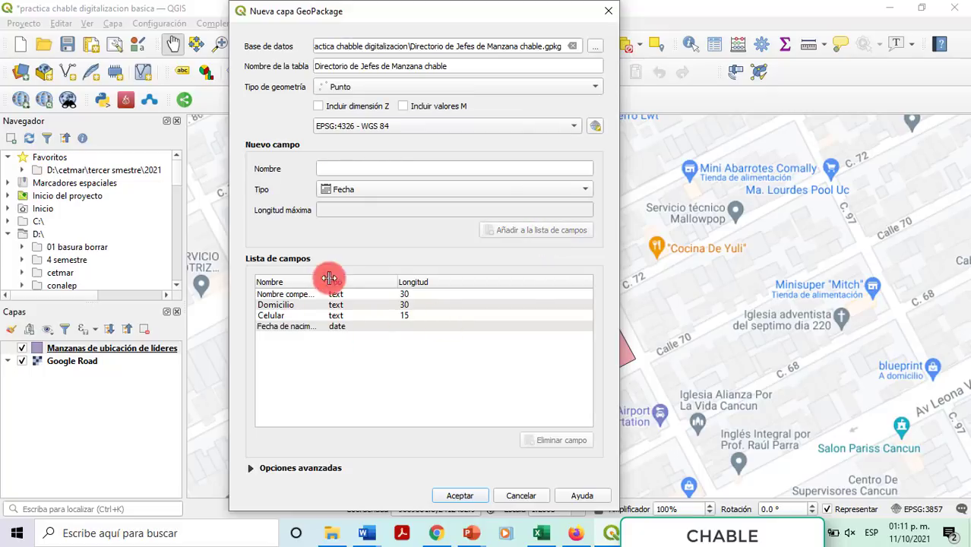
pyautogui.click(458, 497)
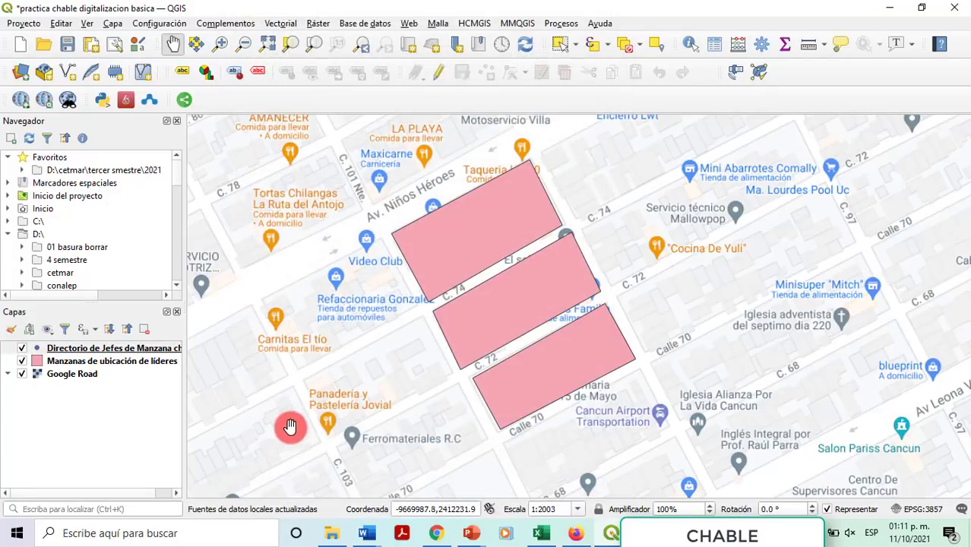
pyautogui.click(332, 532)
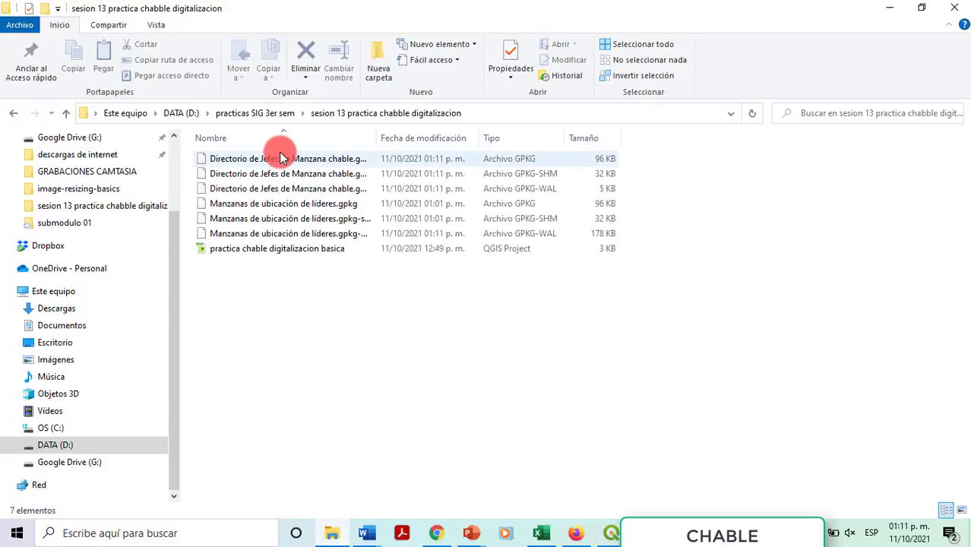
pyautogui.click(272, 233)
pyautogui.click(262, 188)
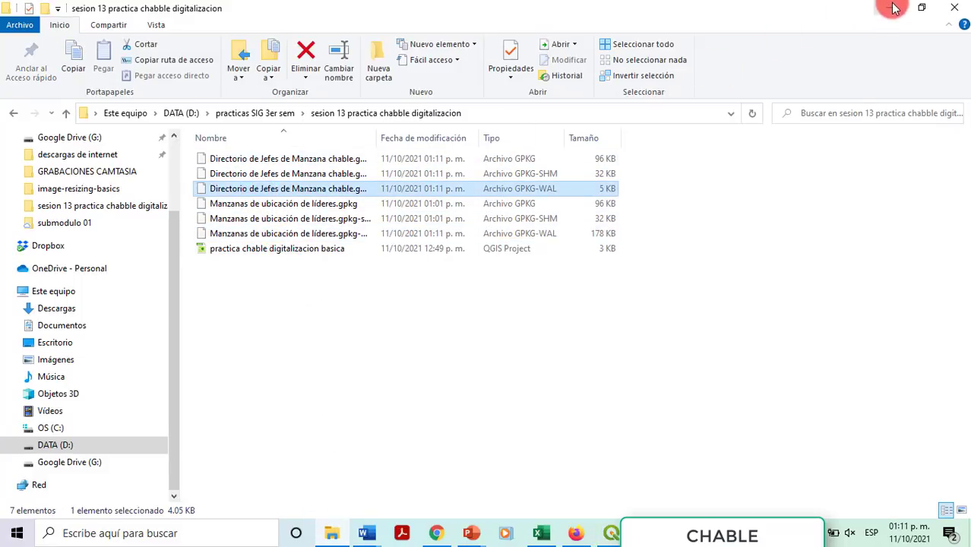
pyautogui.click(889, 8)
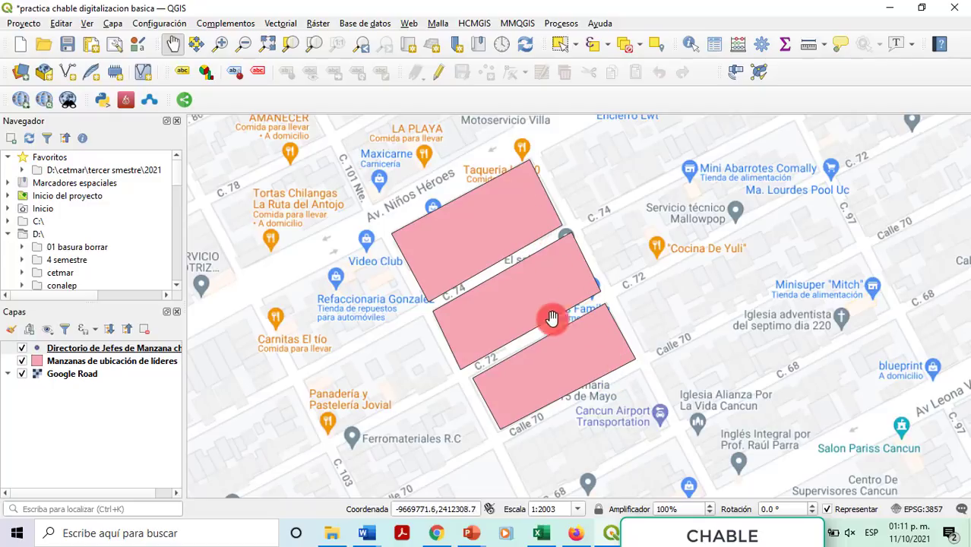
# Step: Toggle editing on 'Directorio de Jefes de Manzana chable' and select the Añadir punto tool
pyautogui.click(80, 350)
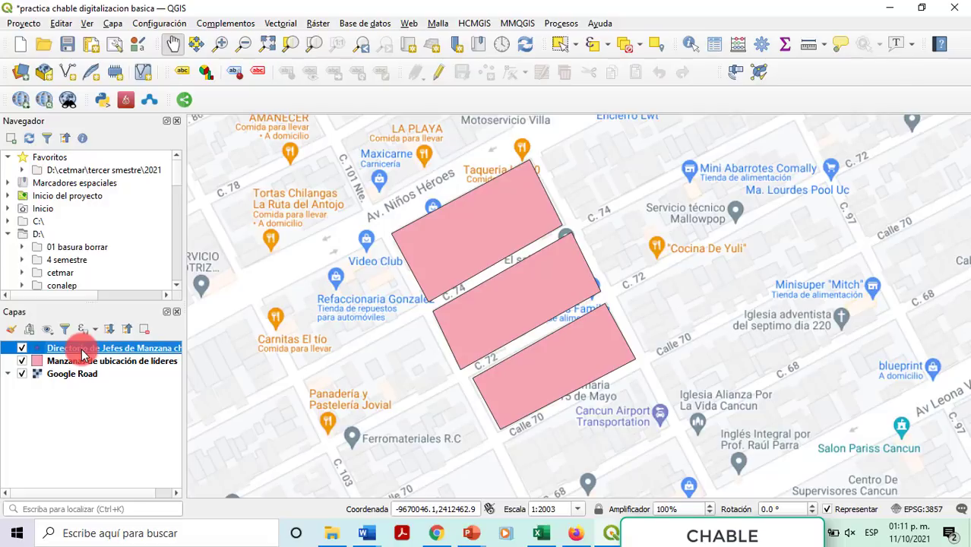
pyautogui.rightClick(82, 353)
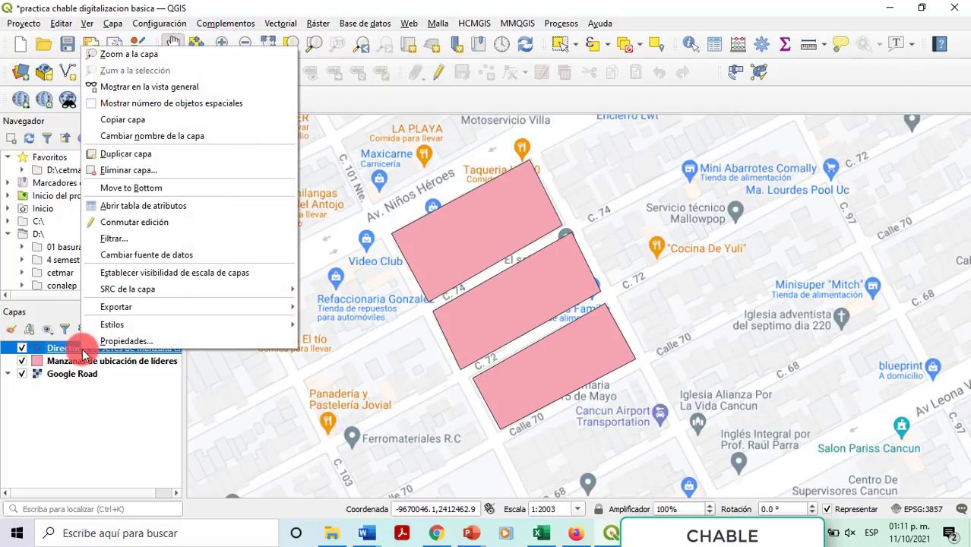
pyautogui.click(156, 230)
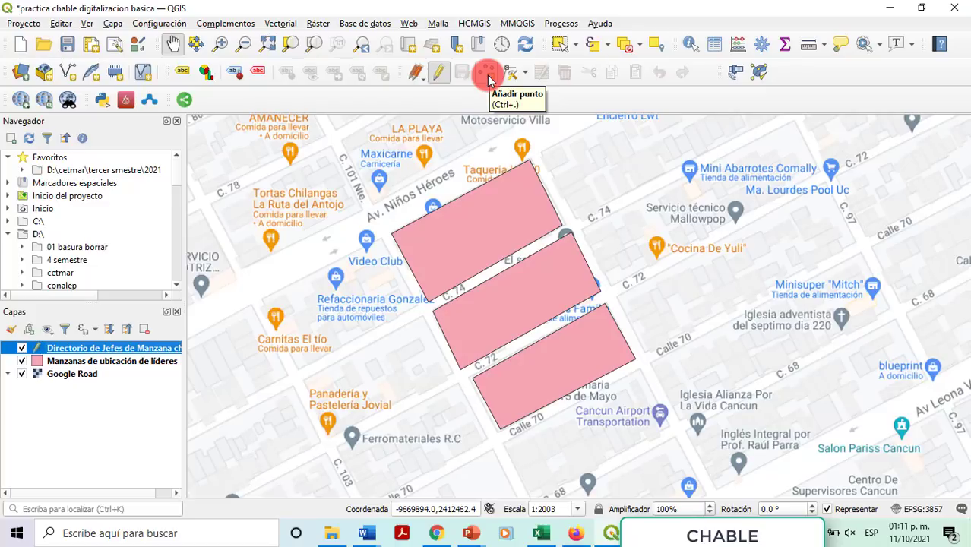
pyautogui.click(487, 76)
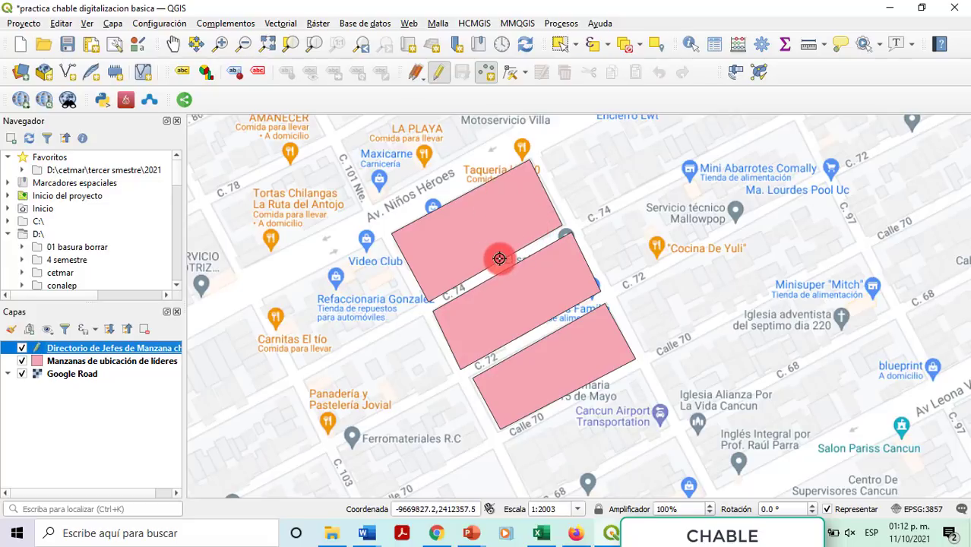
# Step: Place the first leader point and enter the leader's full name, address and phone number
pyautogui.click(499, 258)
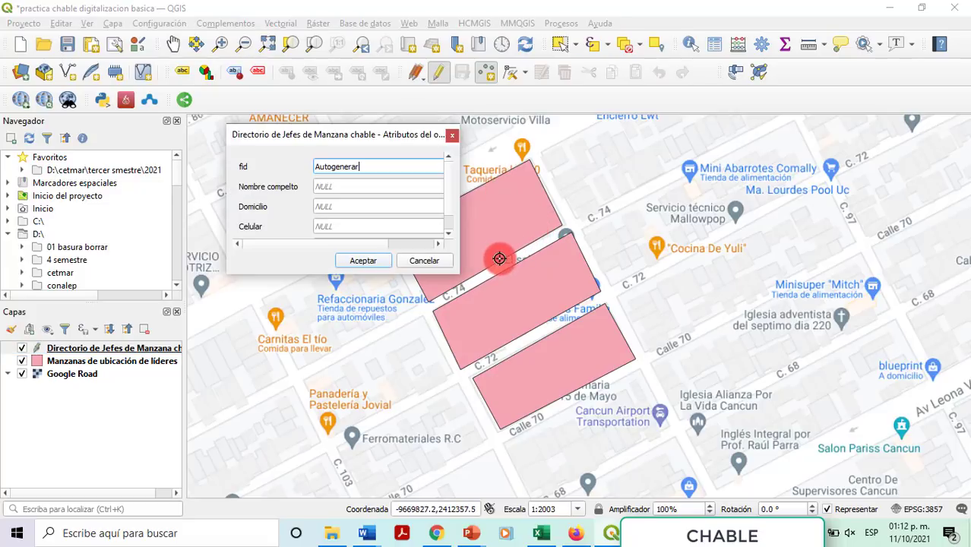
pyautogui.click(384, 188)
pyautogui.doubleClick(385, 191)
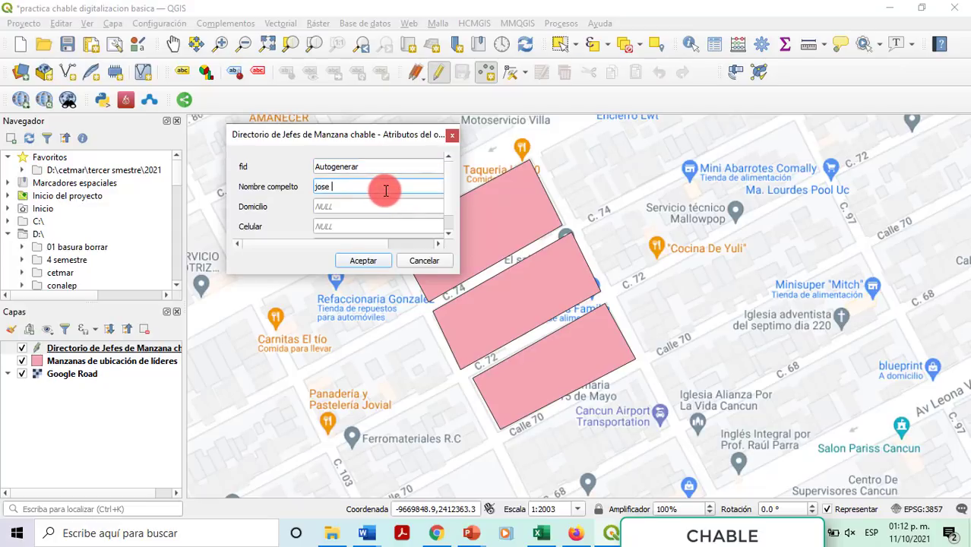
pyautogui.press('Tab')
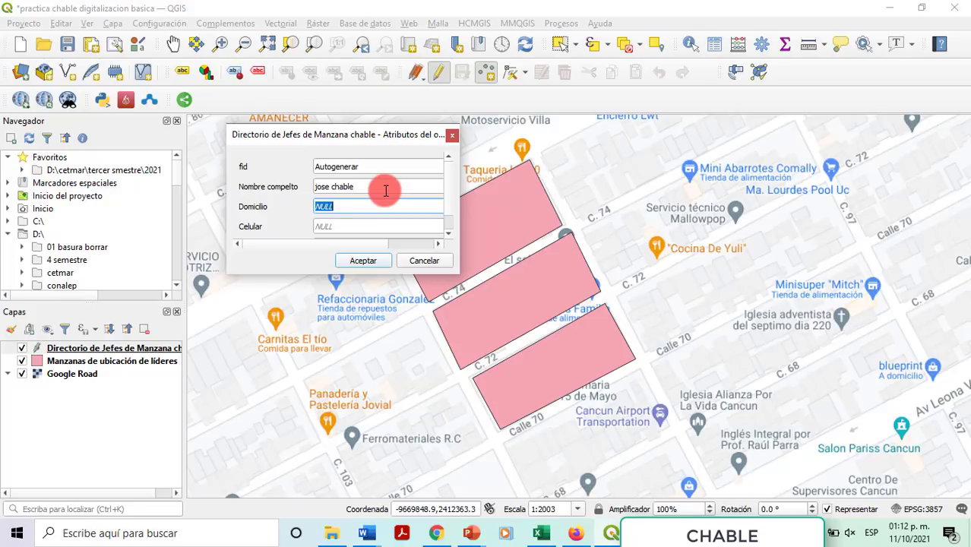
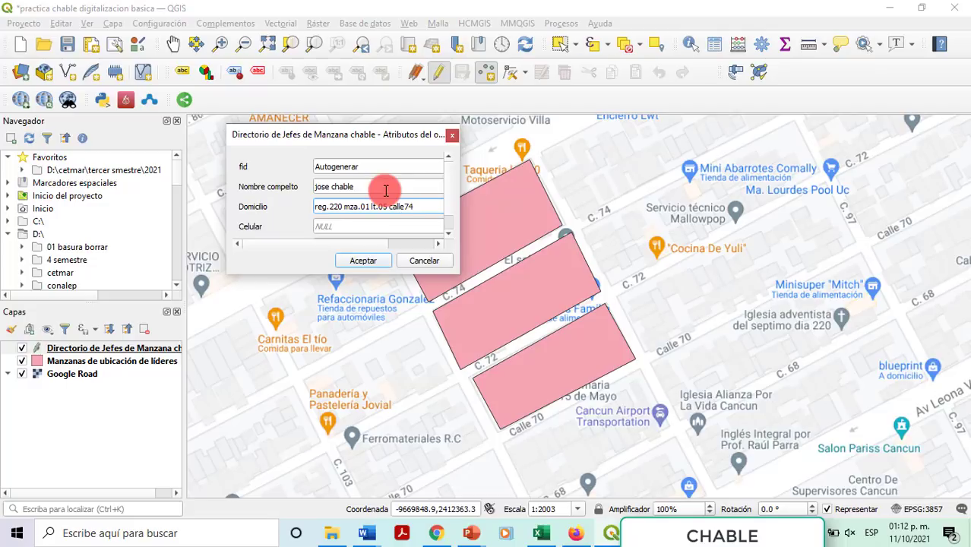
pyautogui.click(358, 228)
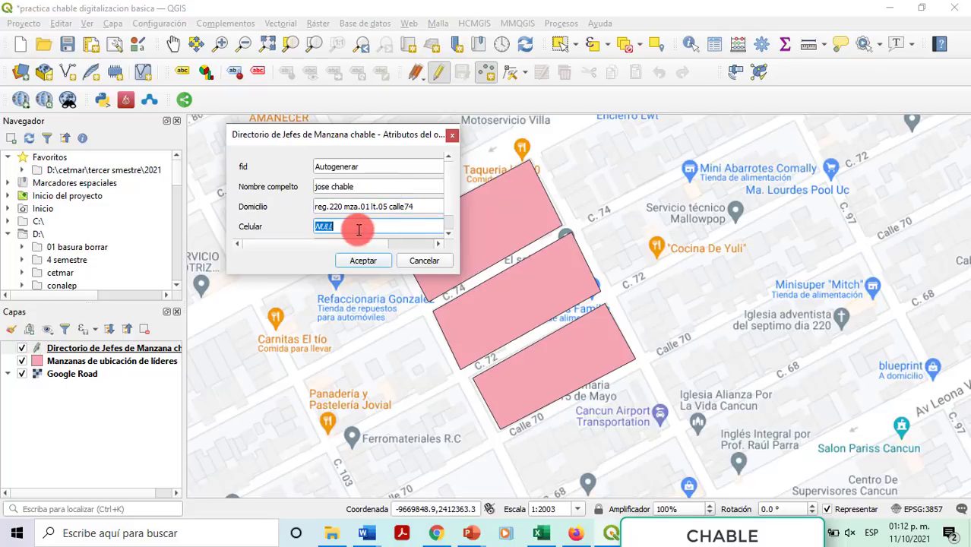
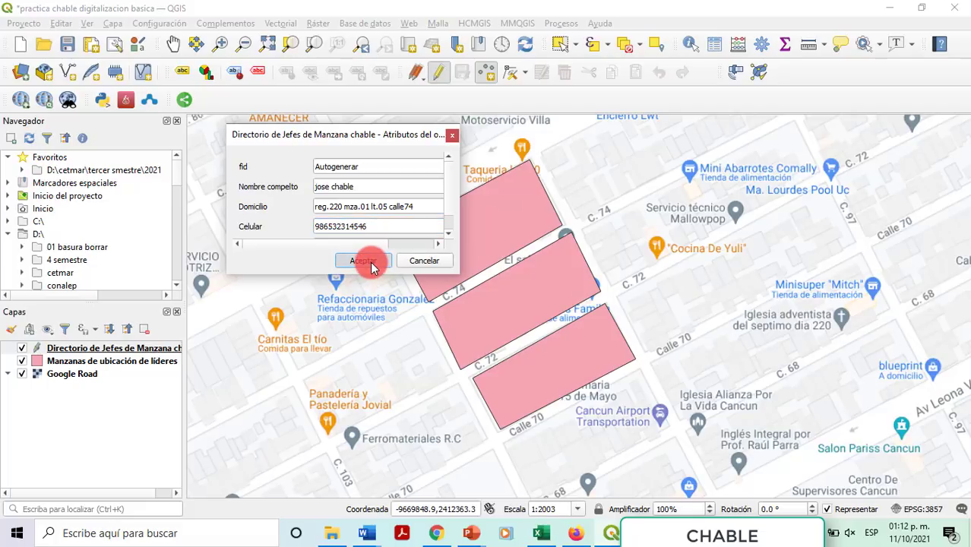
# Step: Set Fecha de nacimiento to 1983-03-28 via the calendar and save the point
pyautogui.scroll(-1, 403, 204)
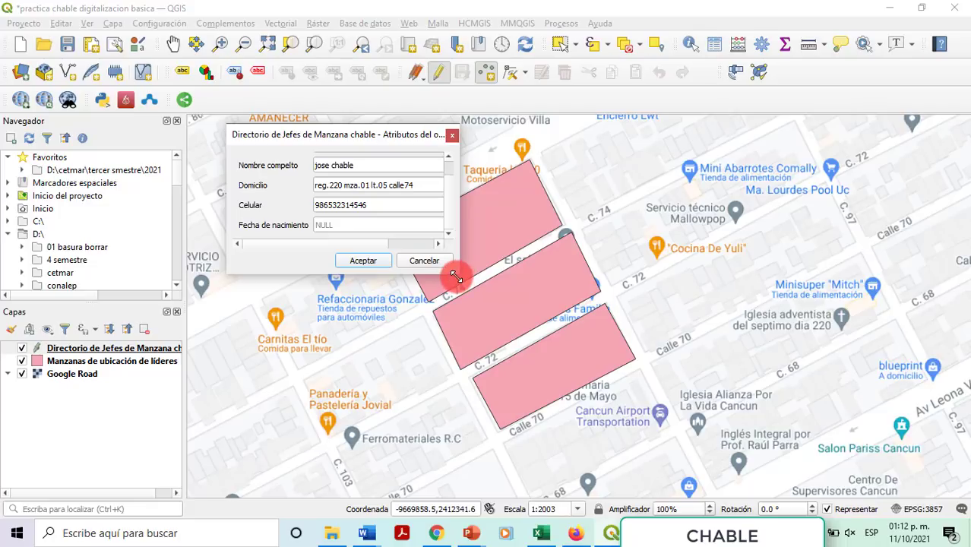
pyautogui.moveTo(456, 278); pyautogui.dragTo(496, 332)
pyautogui.click(382, 247)
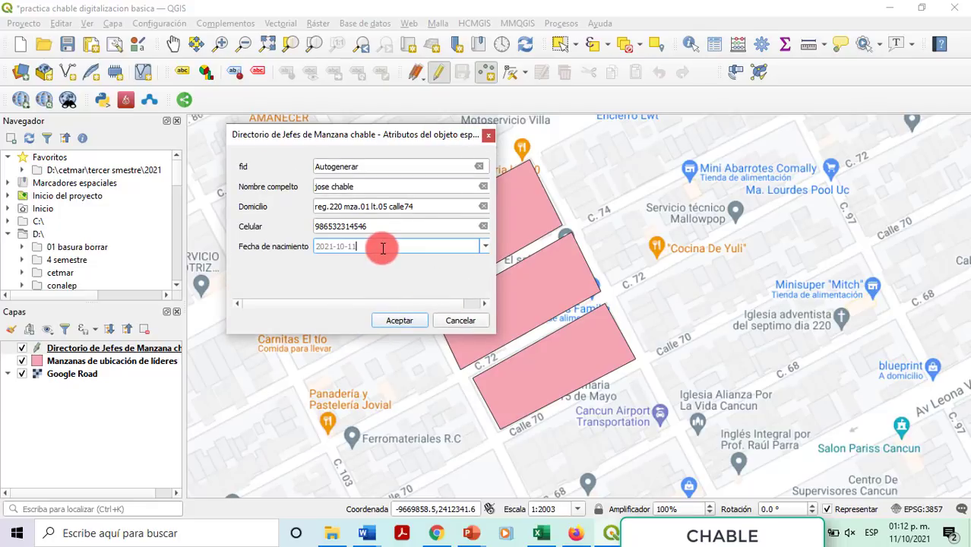
pyautogui.doubleClick(370, 247)
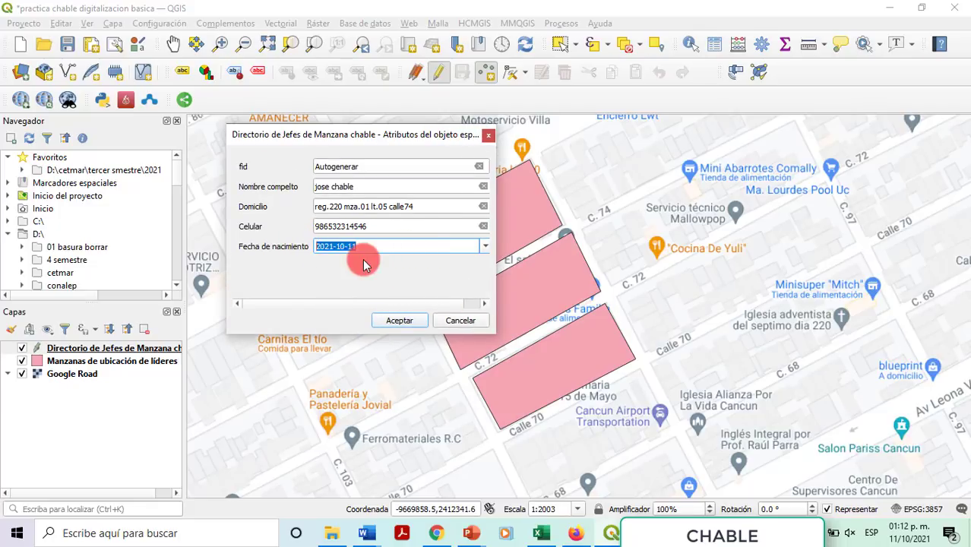
pyautogui.press('BackSpace')
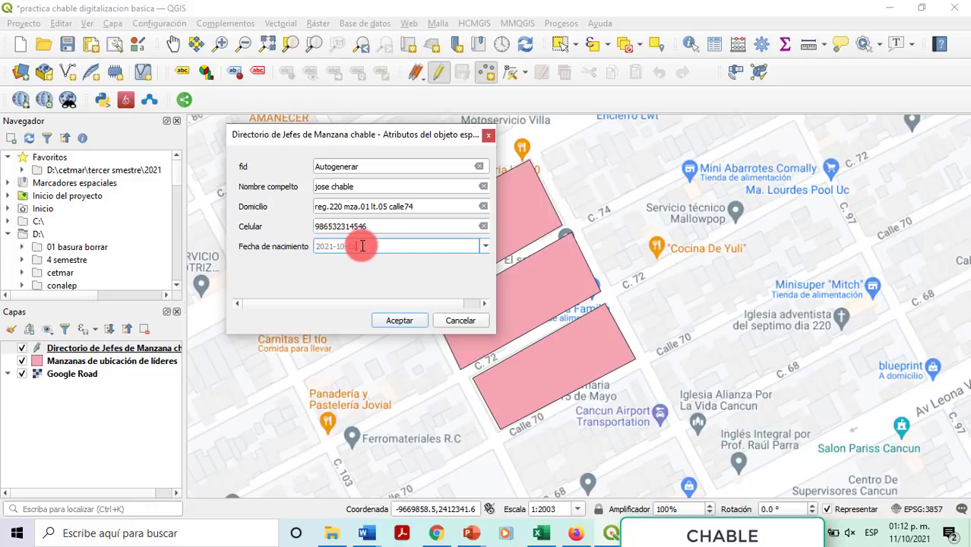
pyautogui.write('12')
pyautogui.moveTo(369, 249); pyautogui.dragTo(263, 250)
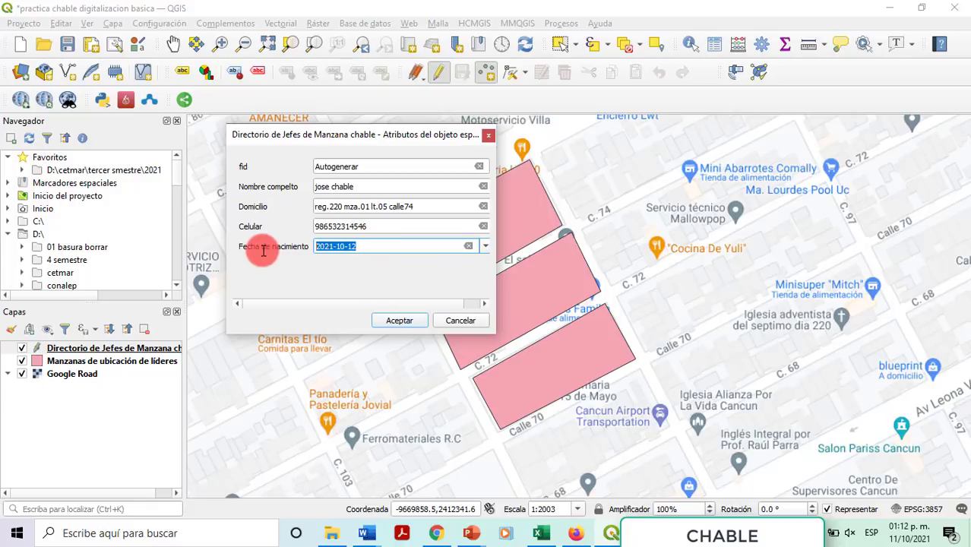
pyautogui.click(484, 247)
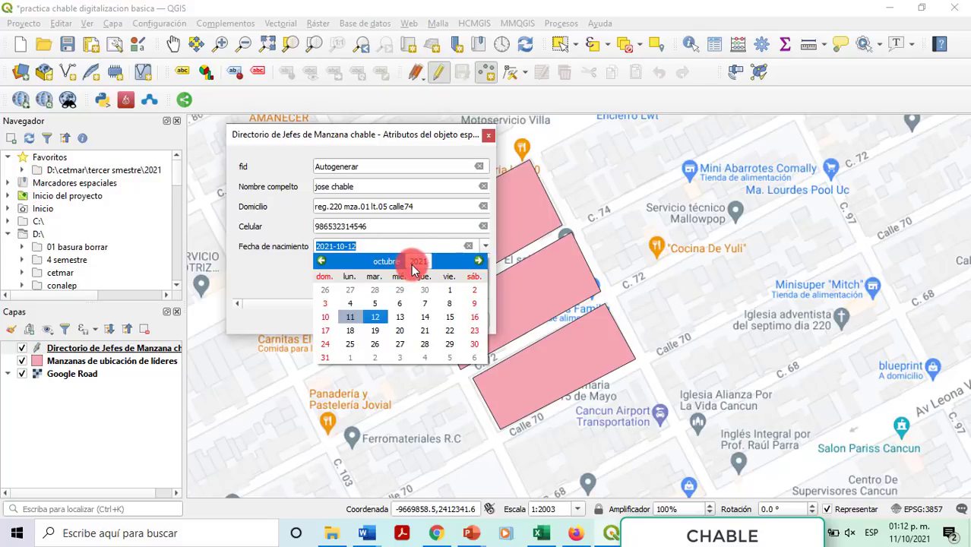
pyautogui.click(485, 245)
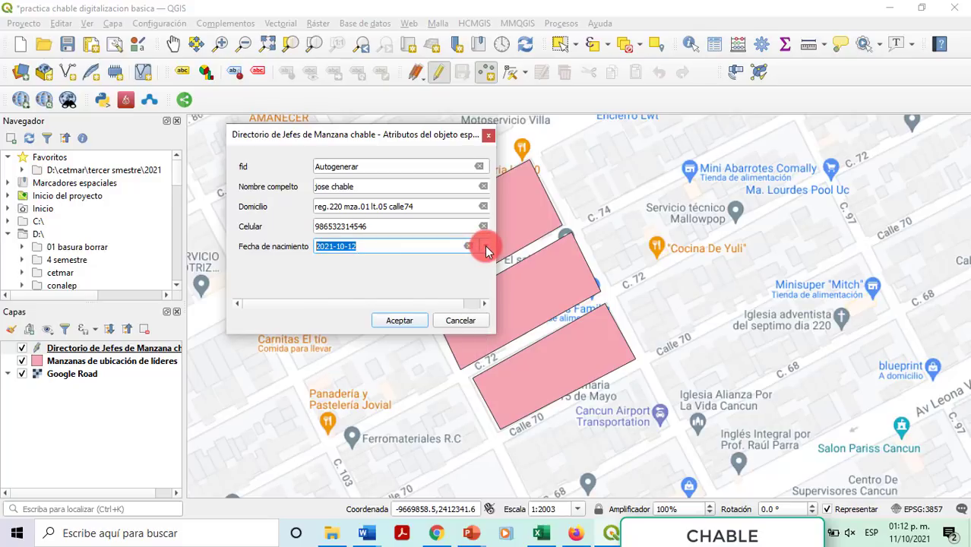
pyautogui.click(485, 245)
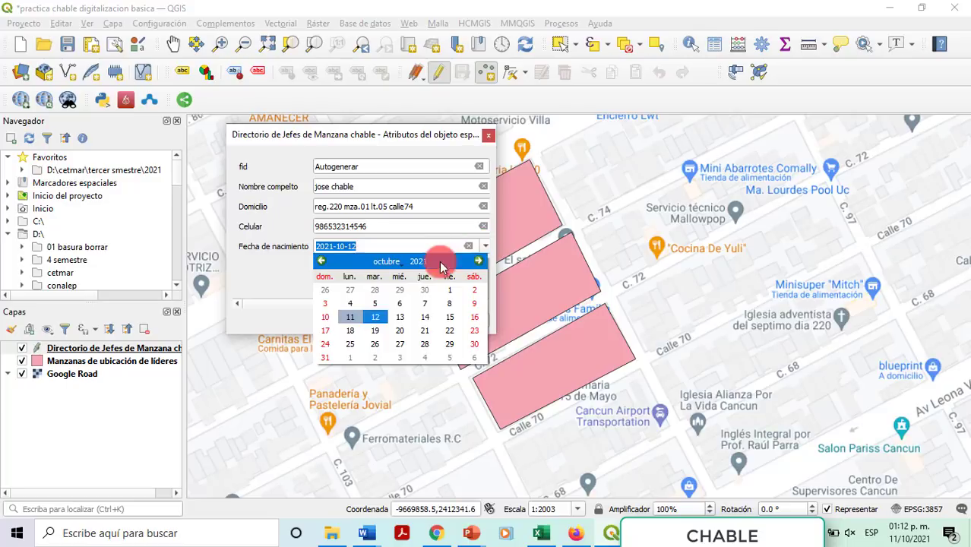
pyautogui.click(420, 262)
pyautogui.write('1983')
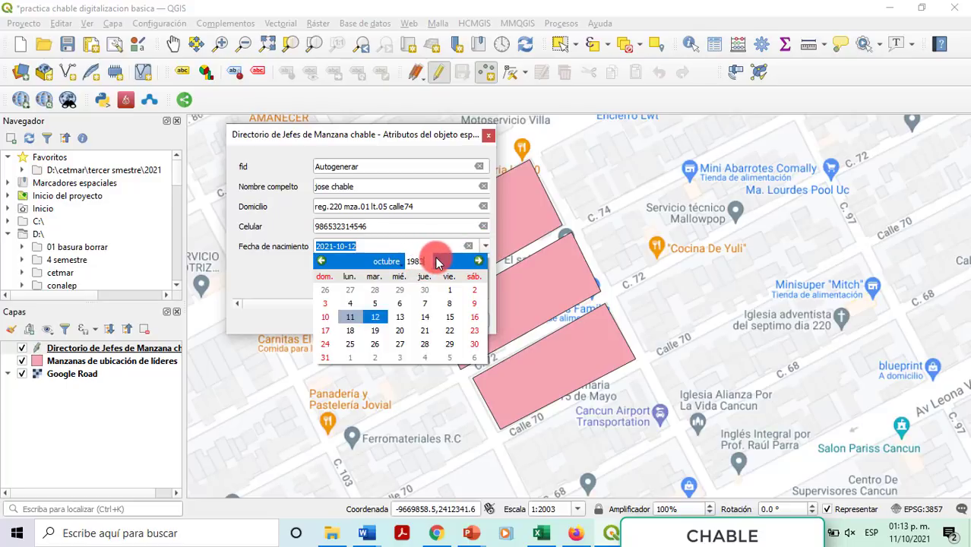
pyautogui.click(388, 264)
pyautogui.click(391, 262)
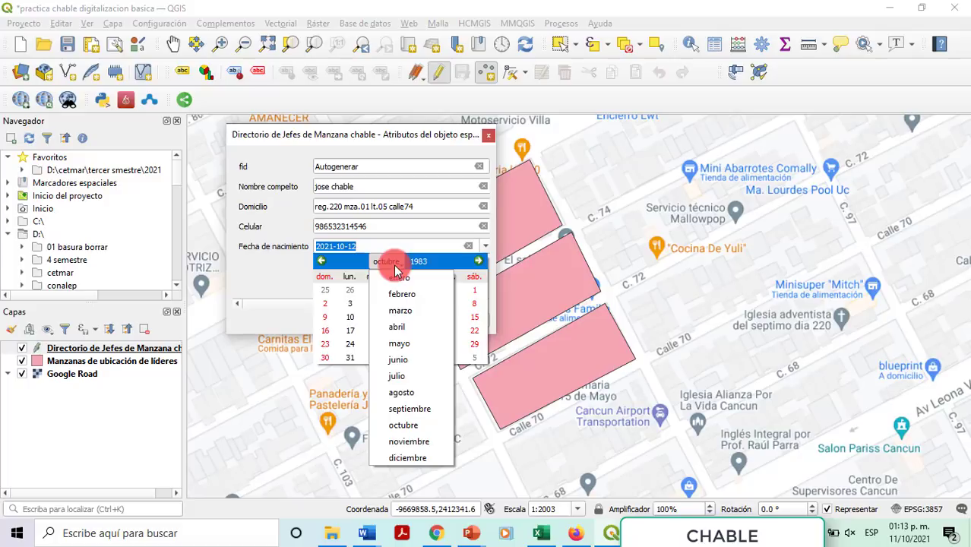
pyautogui.click(395, 310)
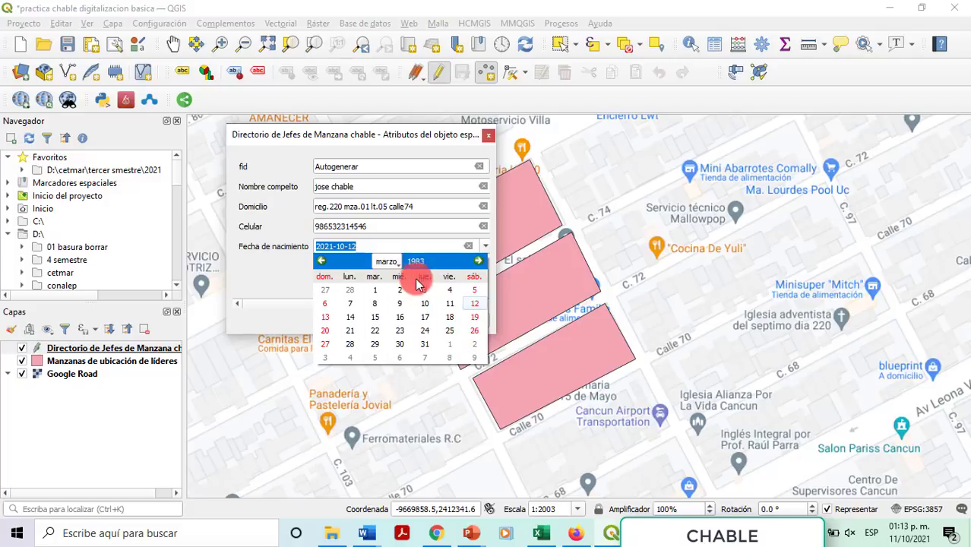
pyautogui.click(350, 343)
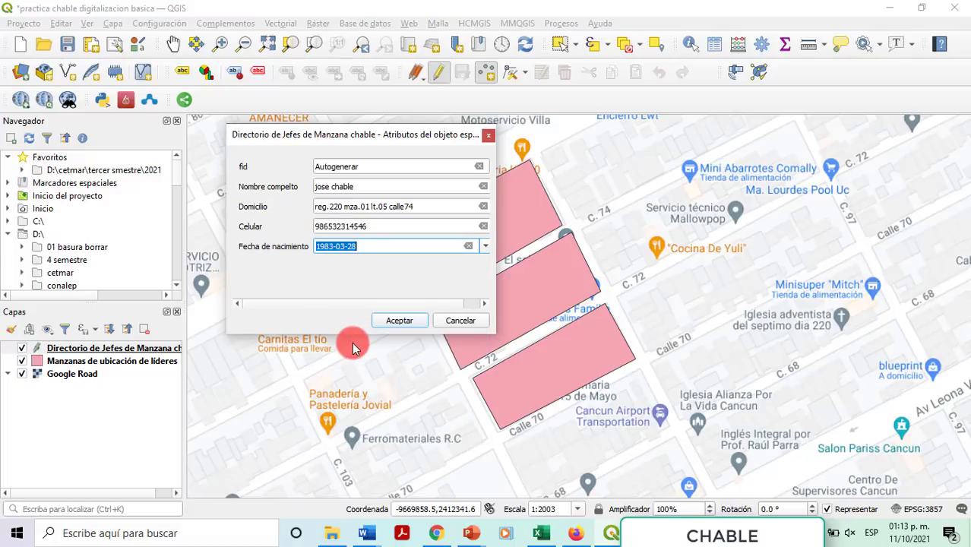
pyautogui.click(389, 319)
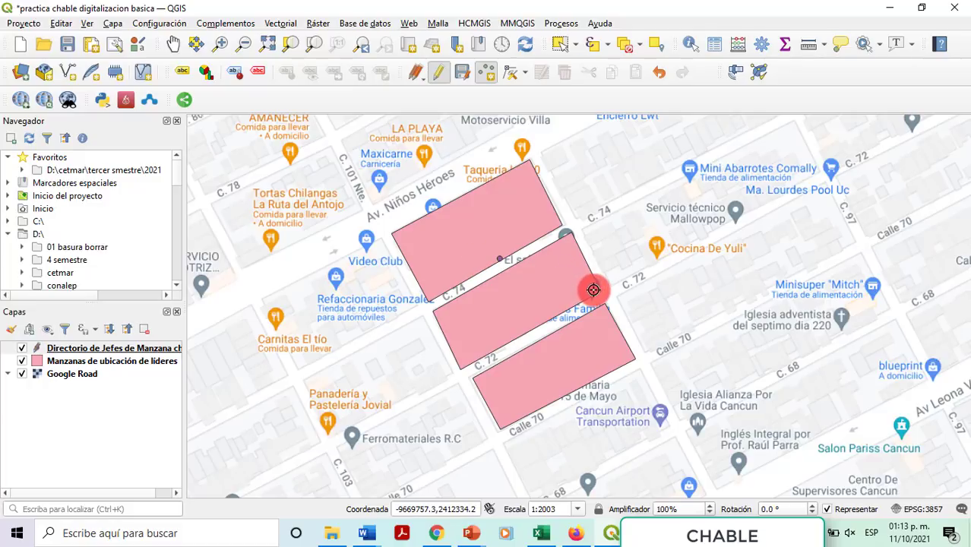
# Step: Place a second leader point and enter its address and phone number
pyautogui.click(594, 290)
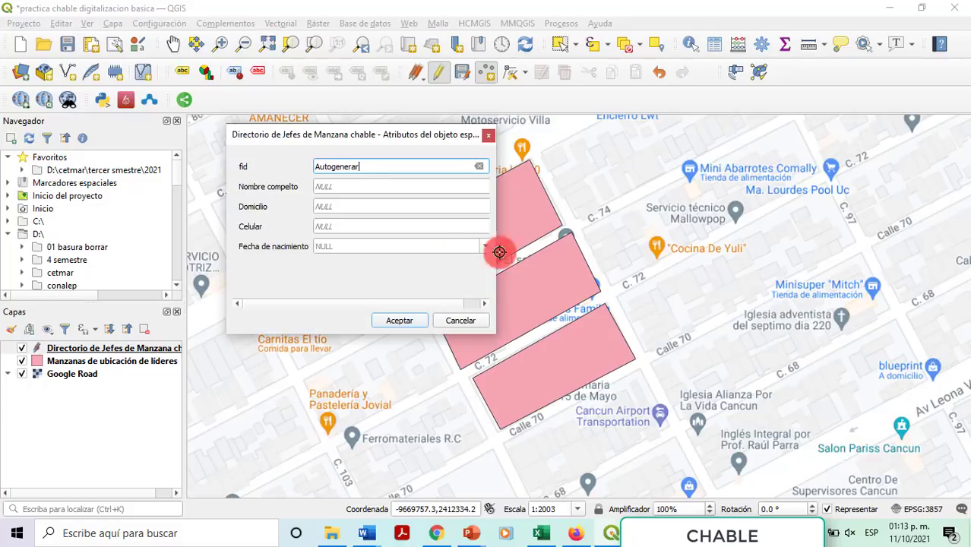
pyautogui.click(350, 184)
pyautogui.press('BackSpace')
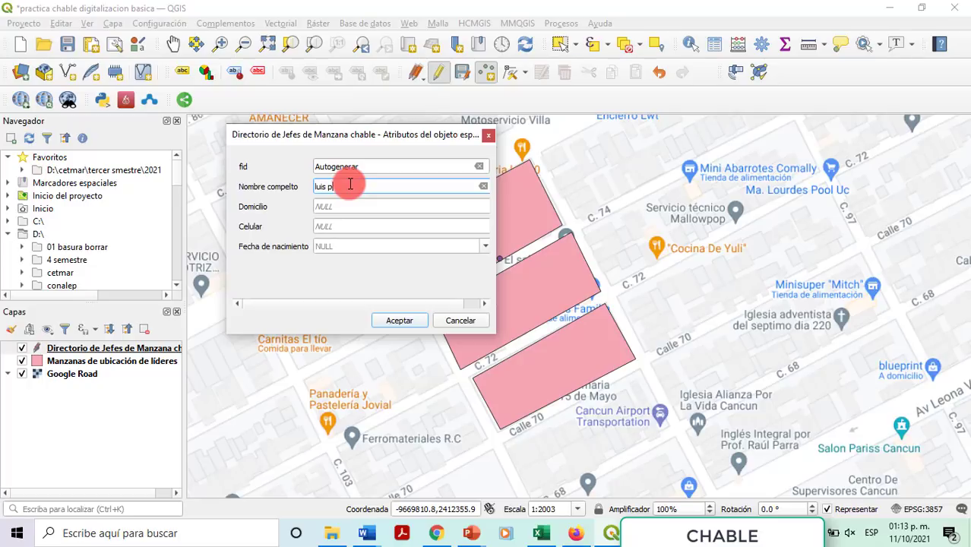
pyautogui.press('Tab')
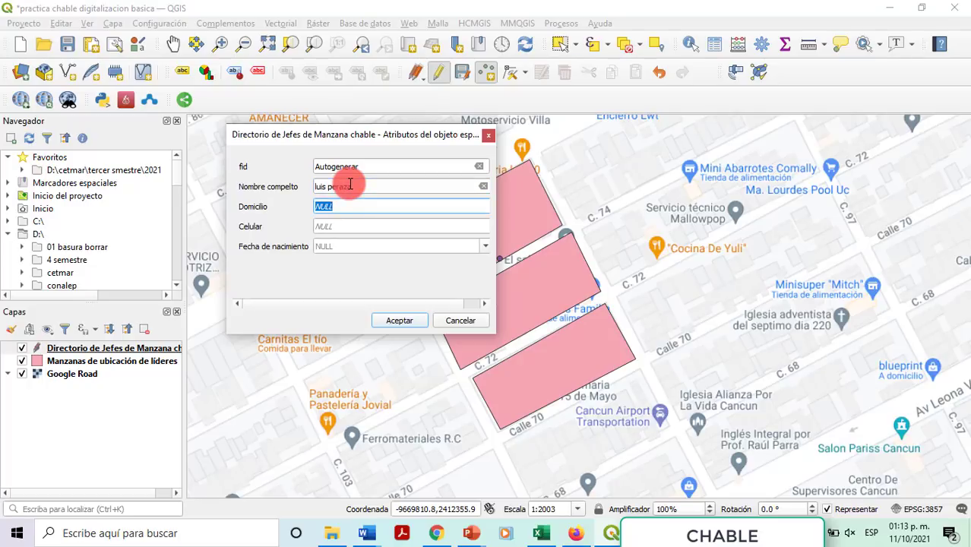
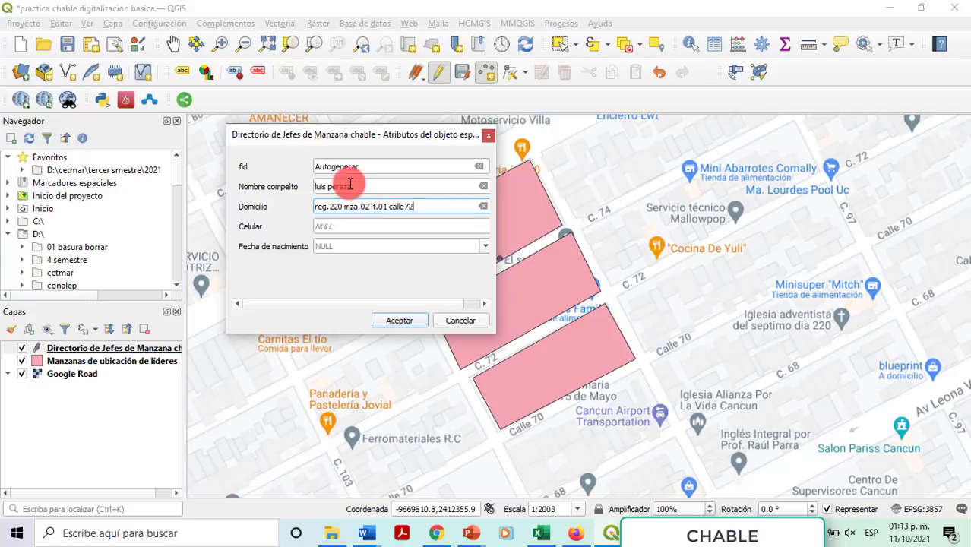
pyautogui.click(375, 228)
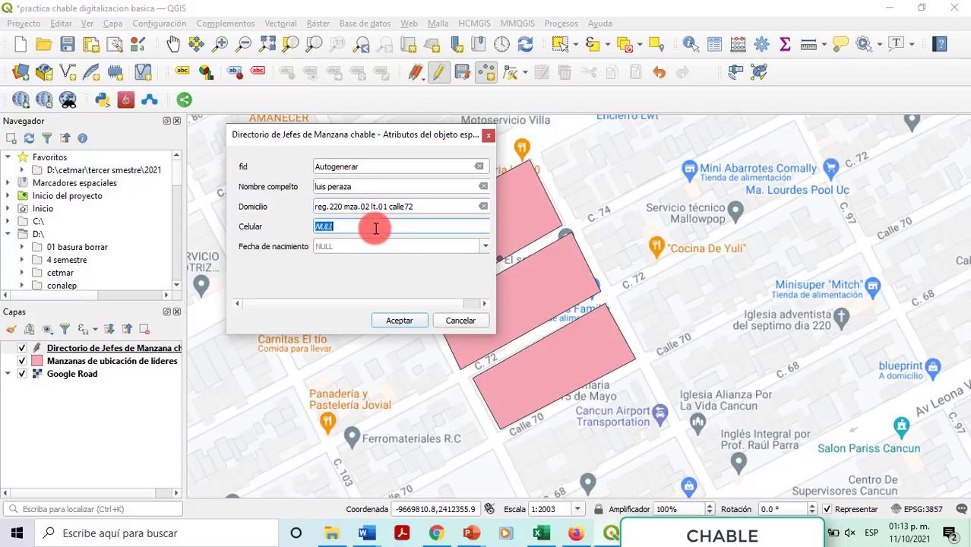
# Step: Set the birth date to 2000-10-31 in the calendar and save the point
pyautogui.click(479, 247)
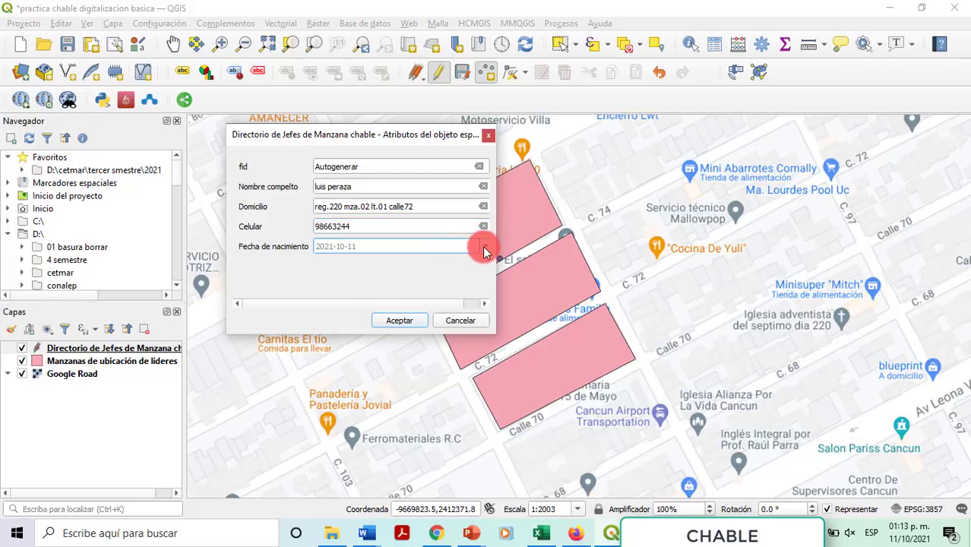
pyautogui.click(484, 247)
pyautogui.click(423, 261)
pyautogui.moveTo(422, 264); pyautogui.dragTo(438, 262)
pyautogui.write('200')
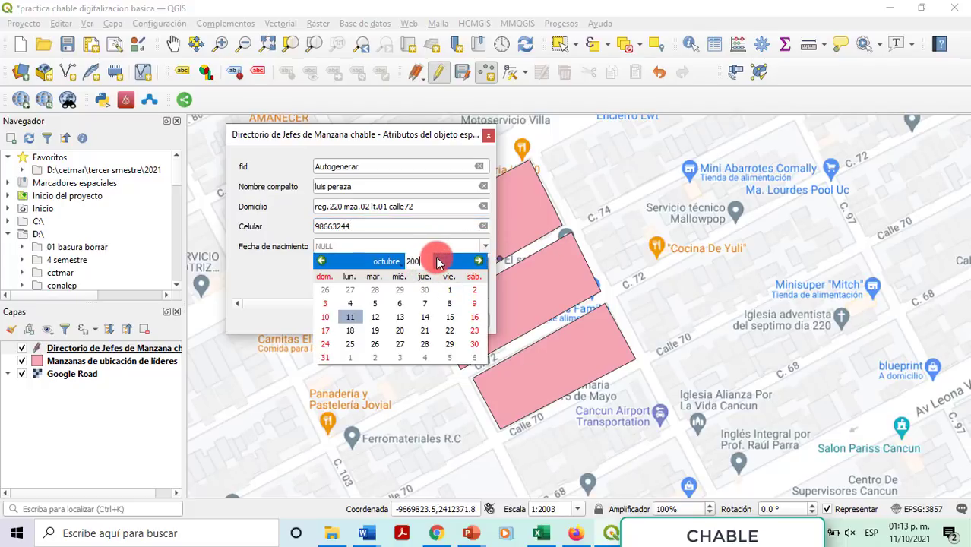
pyautogui.write('0')
pyautogui.click(392, 261)
pyautogui.click(396, 263)
pyautogui.moveTo(398, 268); pyautogui.dragTo(408, 425)
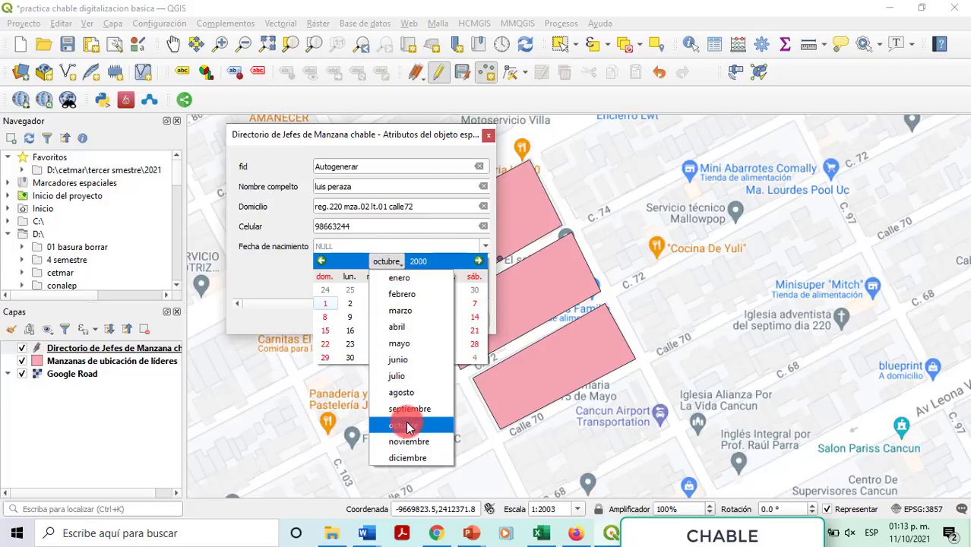
pyautogui.click(408, 425)
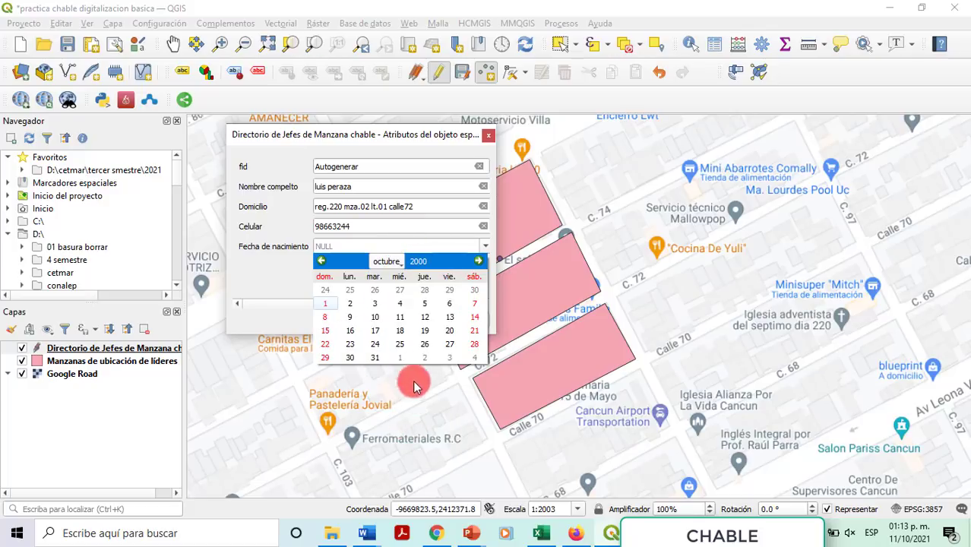
pyautogui.click(376, 356)
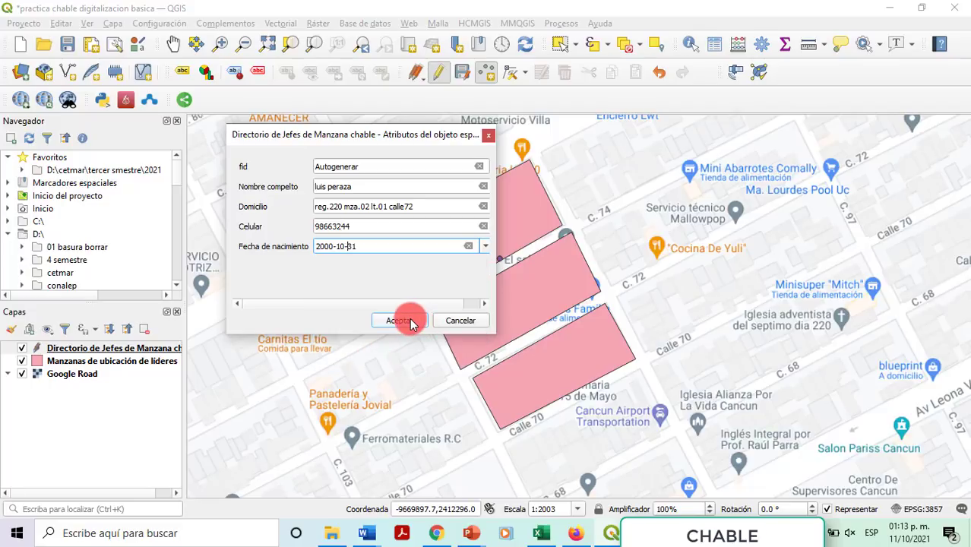
pyautogui.click(398, 321)
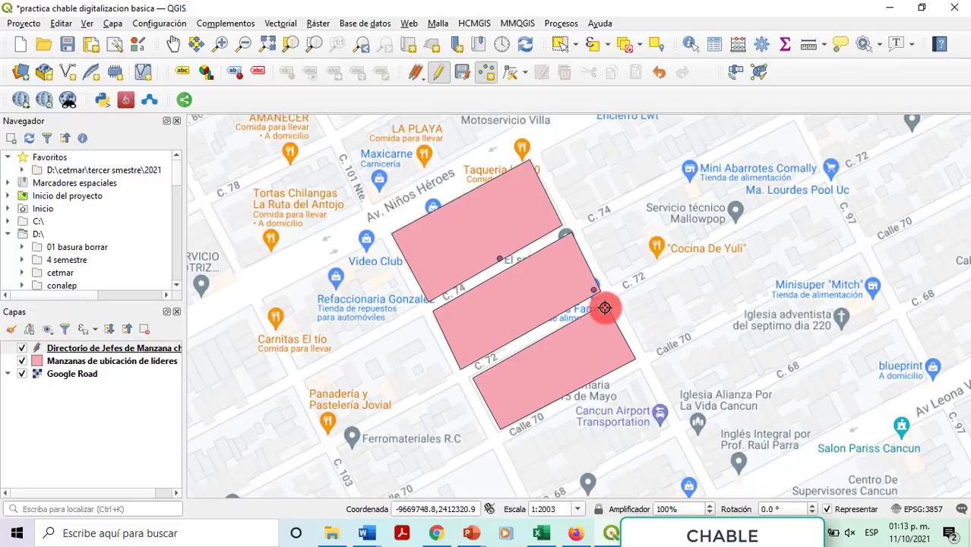
# Step: Place a third point at the southern block's corner with the leader's name, address and phone
pyautogui.click(507, 420)
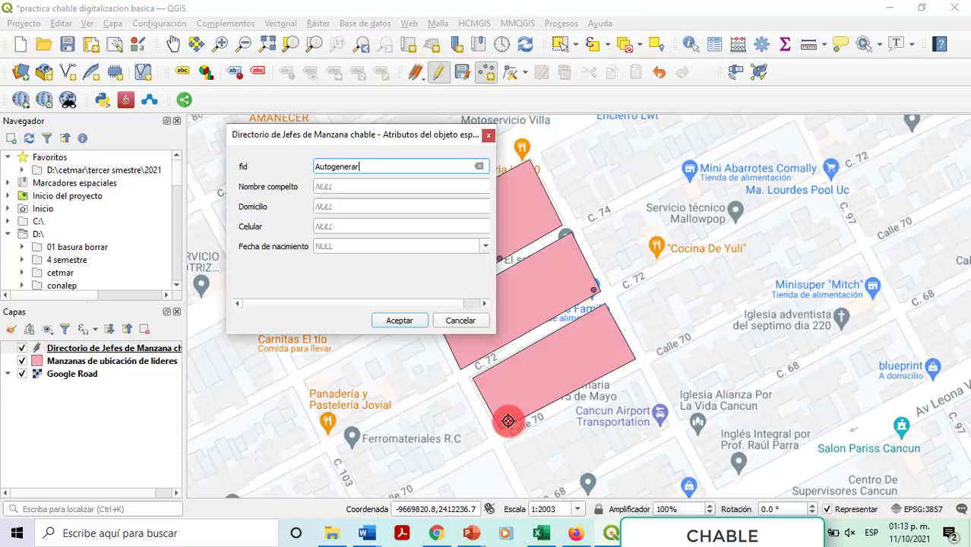
pyautogui.click(365, 185)
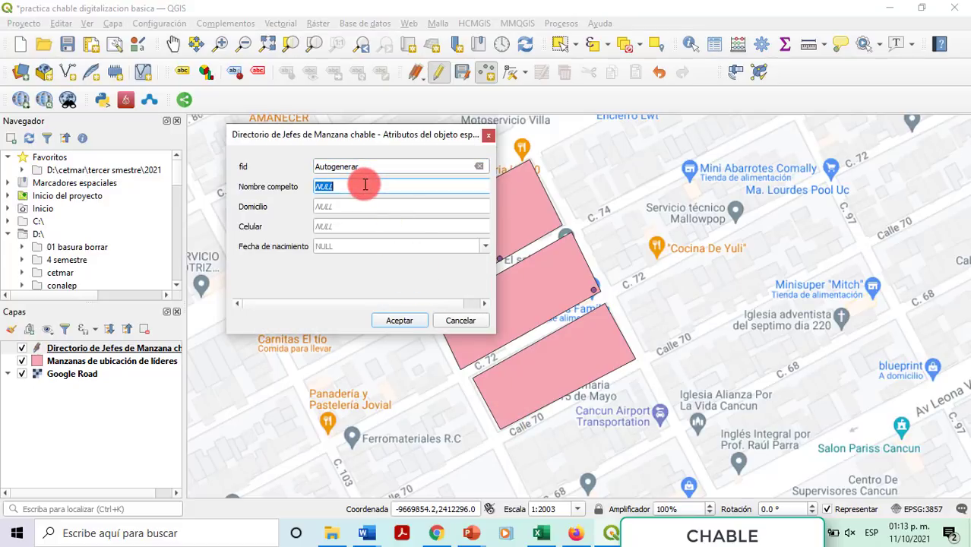
pyautogui.press('Tab')
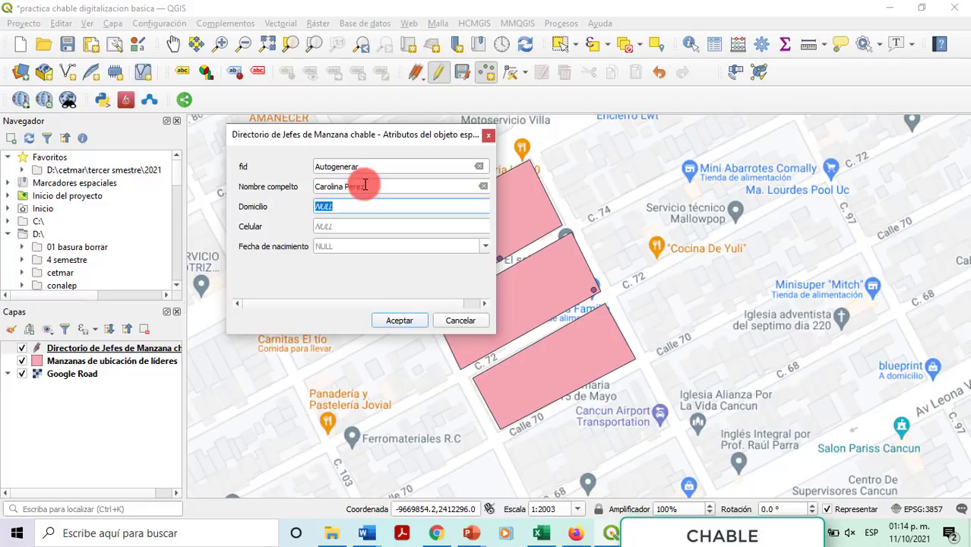
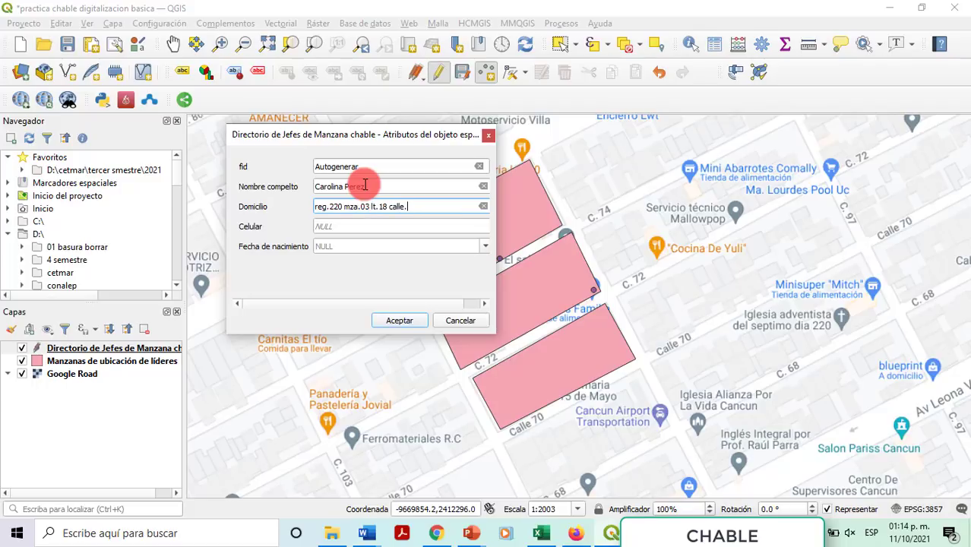
pyautogui.click(349, 228)
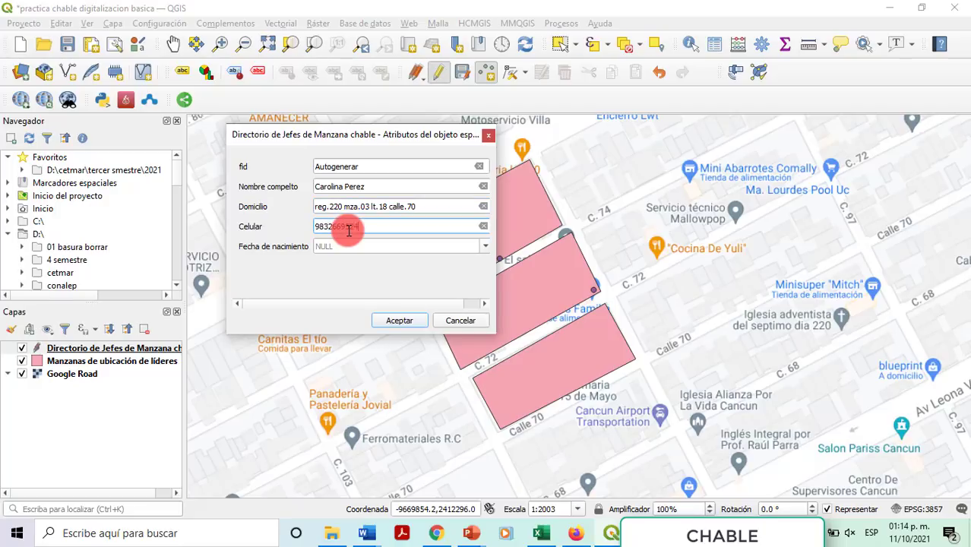
pyautogui.click(363, 247)
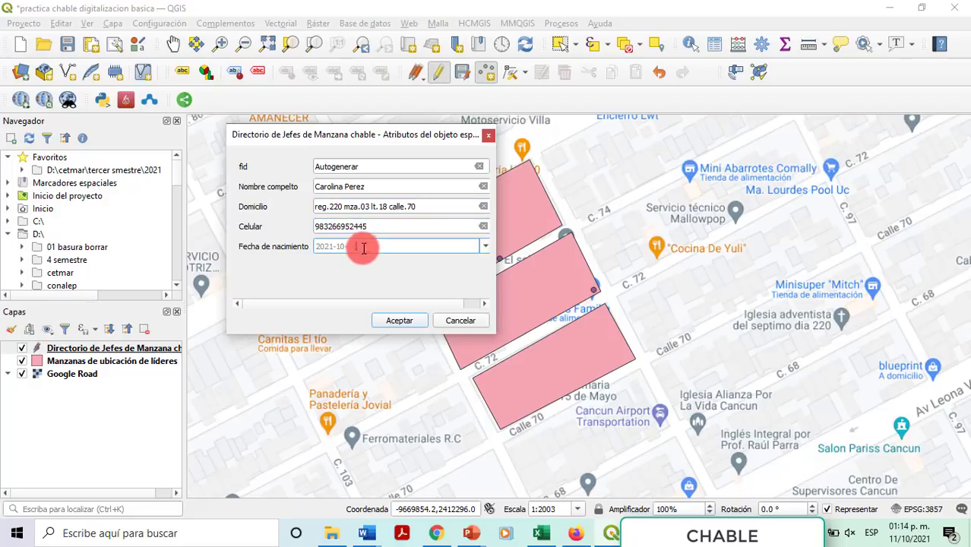
pyautogui.click(485, 247)
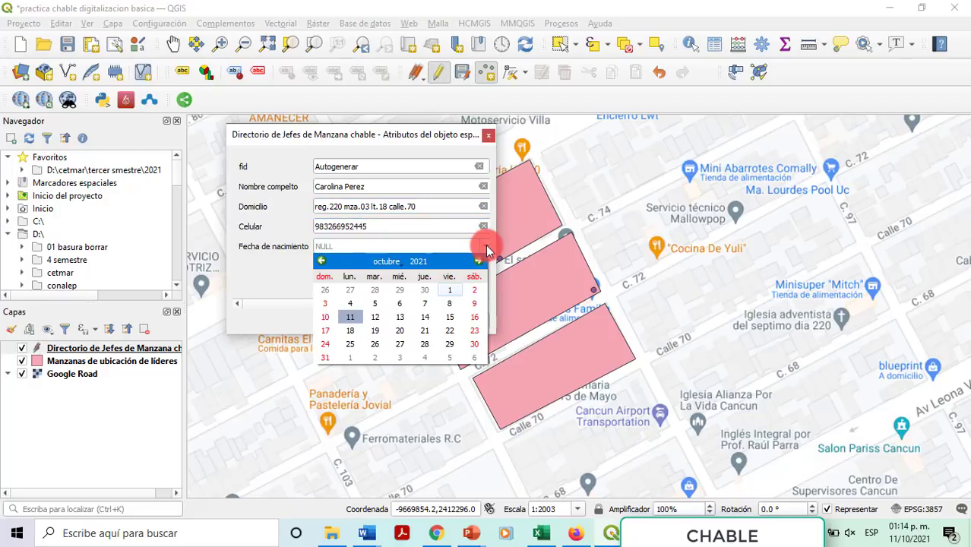
pyautogui.click(423, 262)
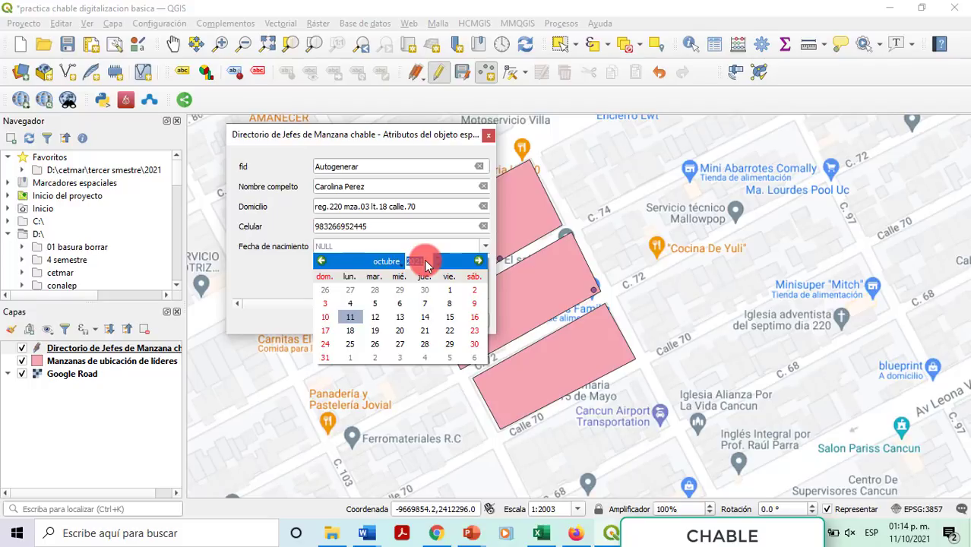
pyautogui.write('1982')
pyautogui.click(387, 260)
pyautogui.click(417, 408)
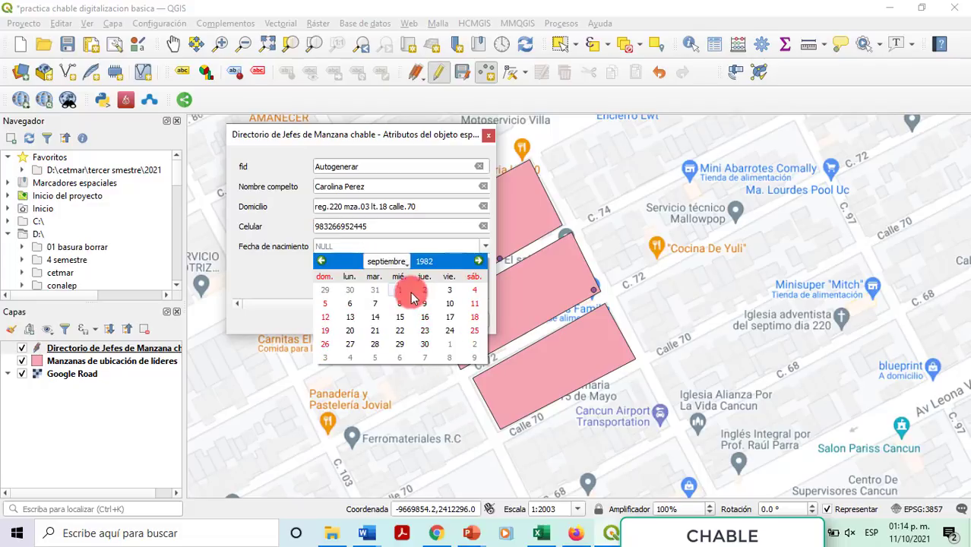
pyautogui.click(401, 266)
pyautogui.click(396, 392)
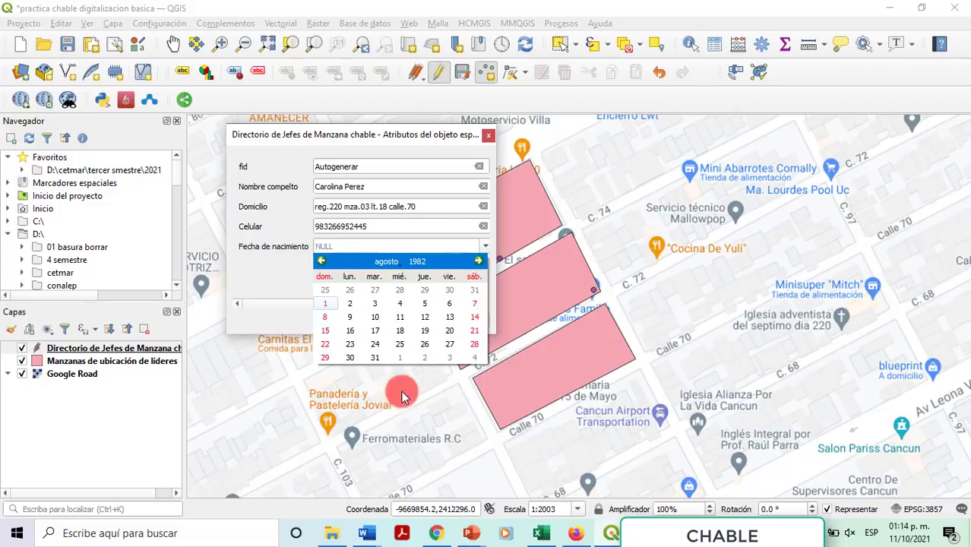
pyautogui.click(474, 344)
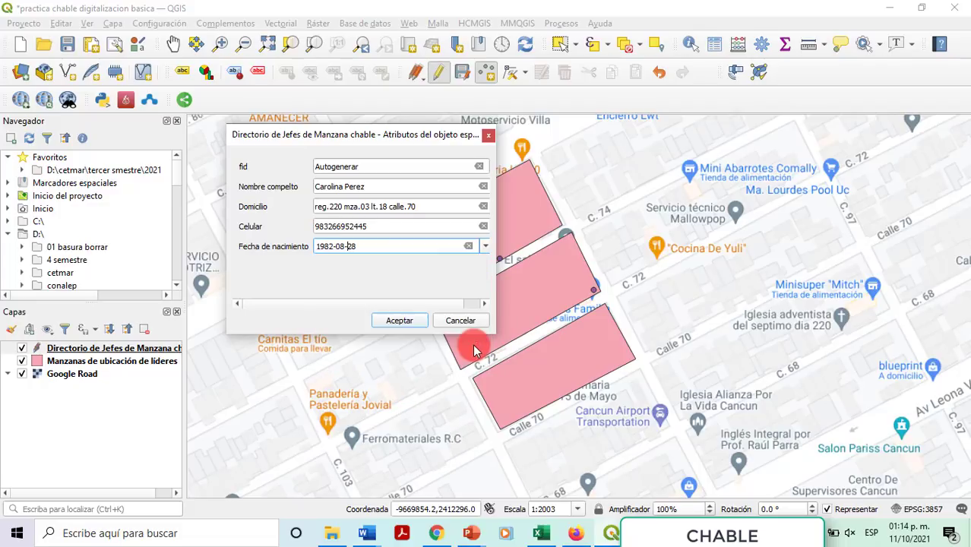
pyautogui.click(407, 324)
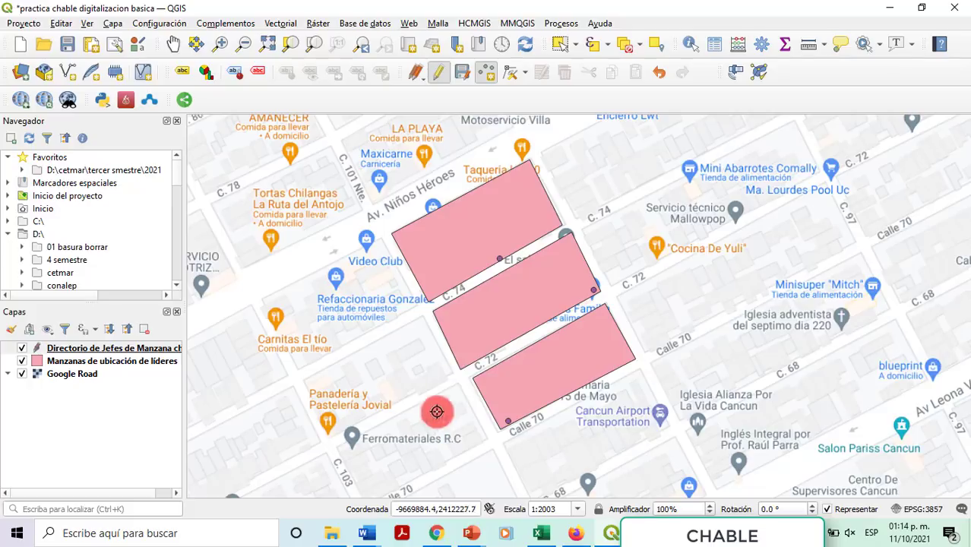
# Step: Commit the leader layer edits, stop editing, and save project 'practica chable digitalizacion basica'
pyautogui.click(465, 74)
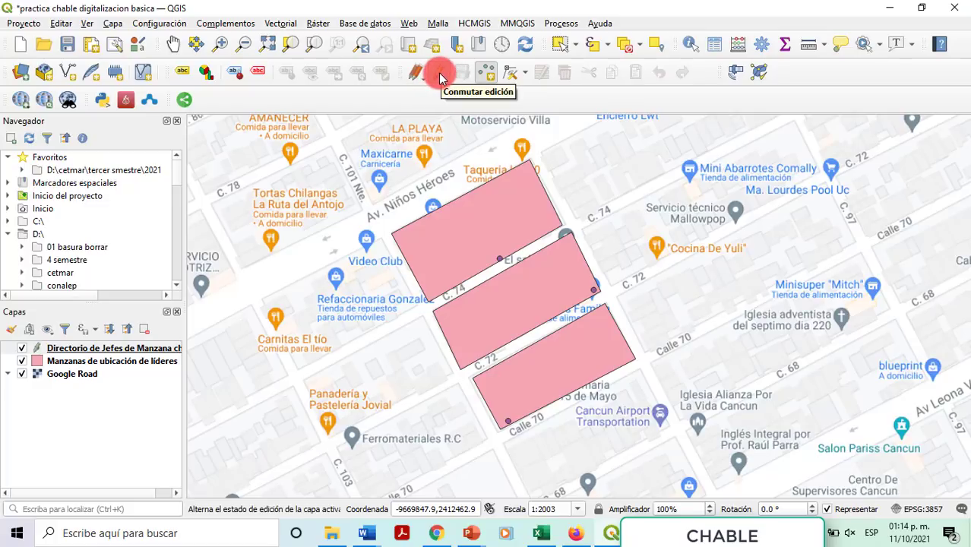
pyautogui.click(438, 72)
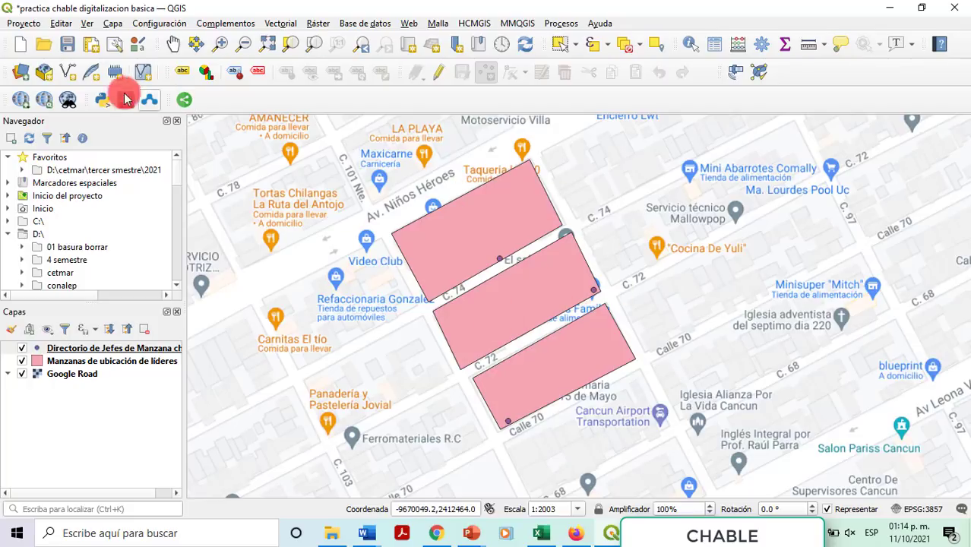
pyautogui.click(68, 45)
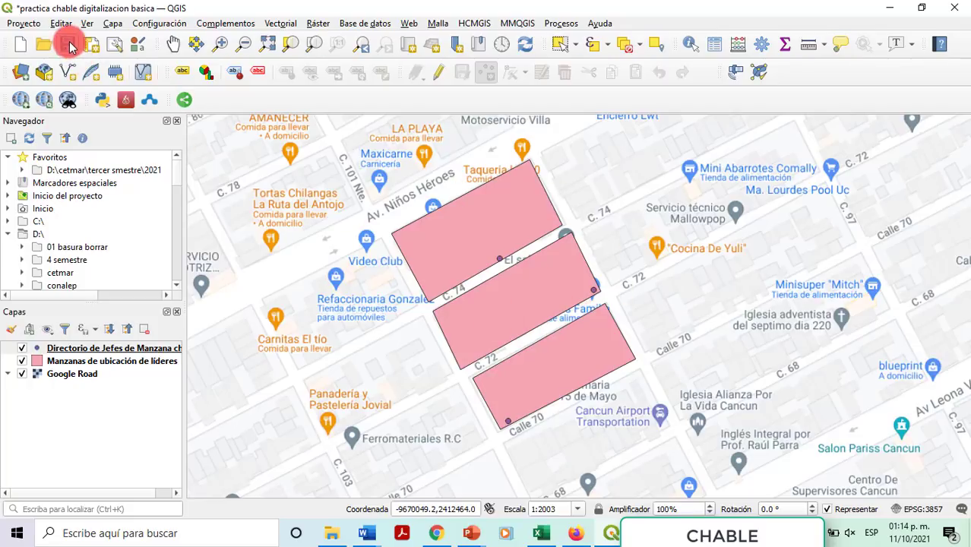
pyautogui.click(25, 28)
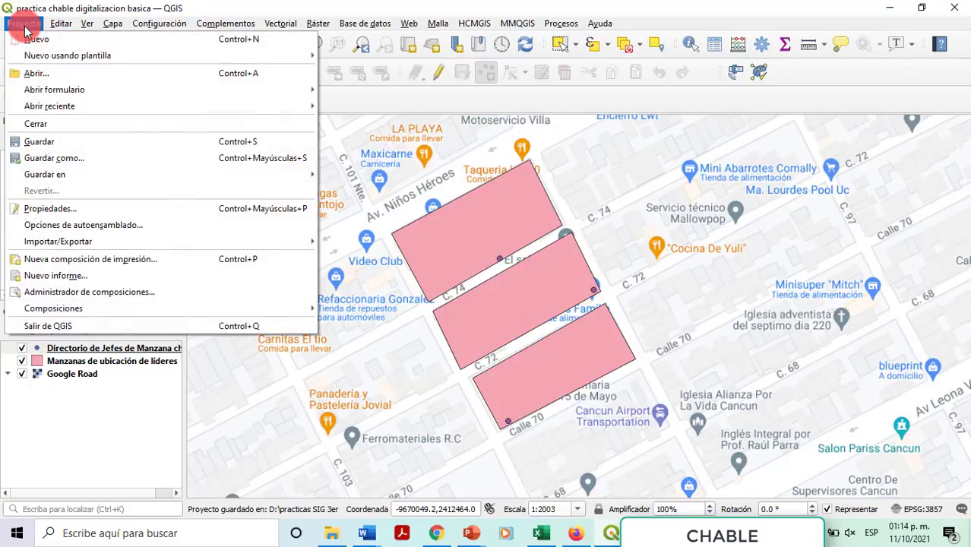
pyautogui.click(36, 146)
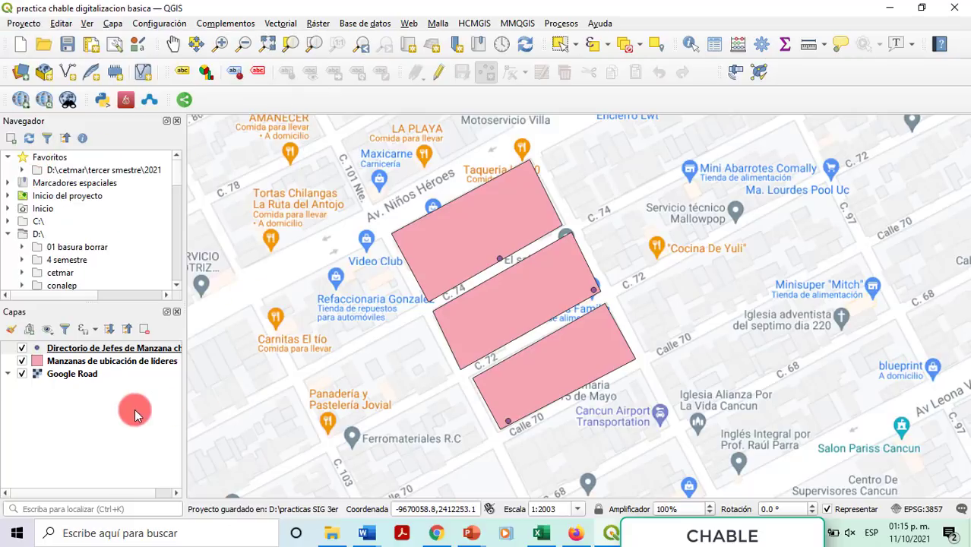
pyautogui.click(106, 349)
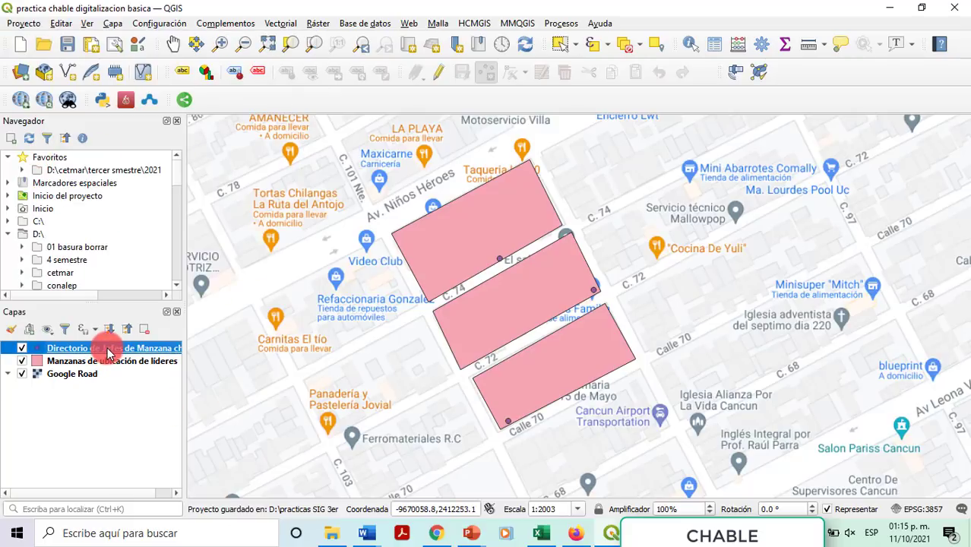
pyautogui.rightClick(109, 350)
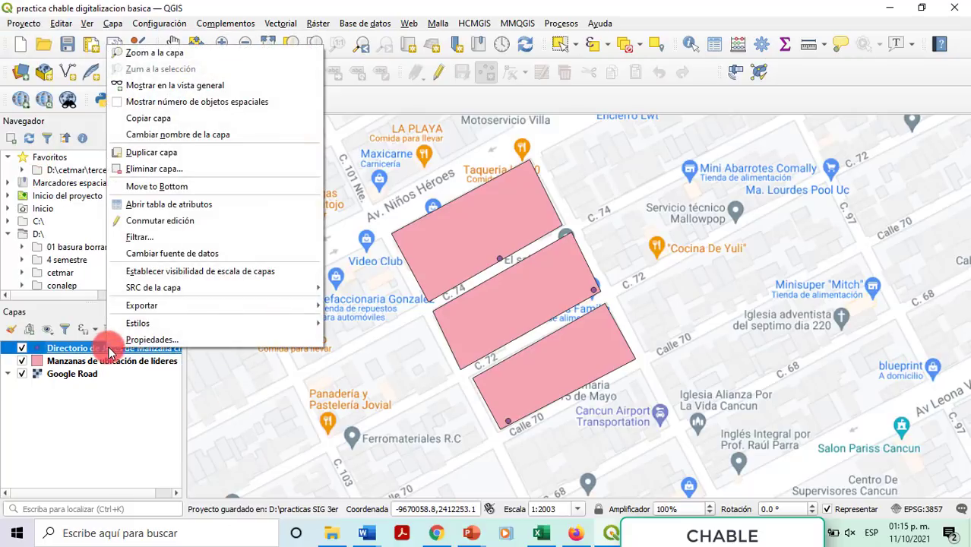
pyautogui.click(158, 205)
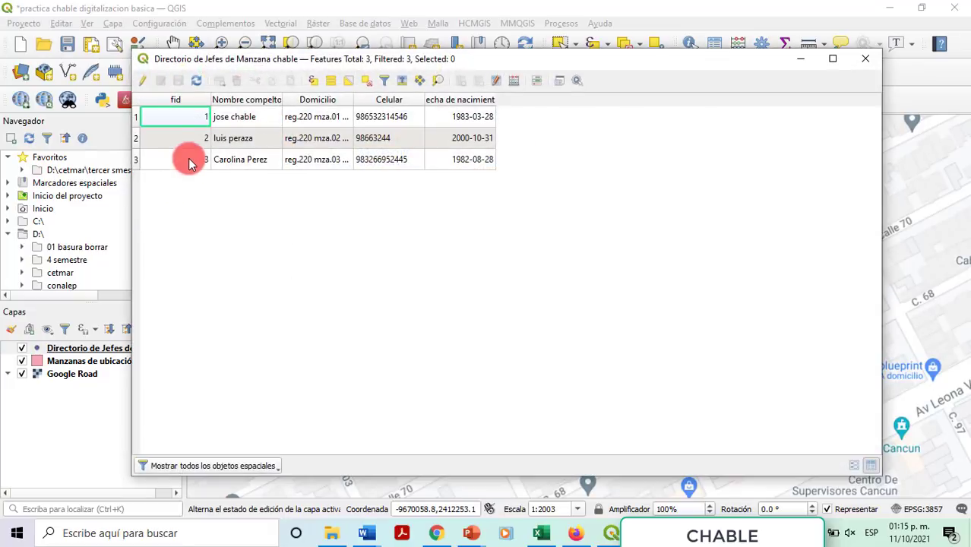
pyautogui.click(870, 63)
pyautogui.click(77, 362)
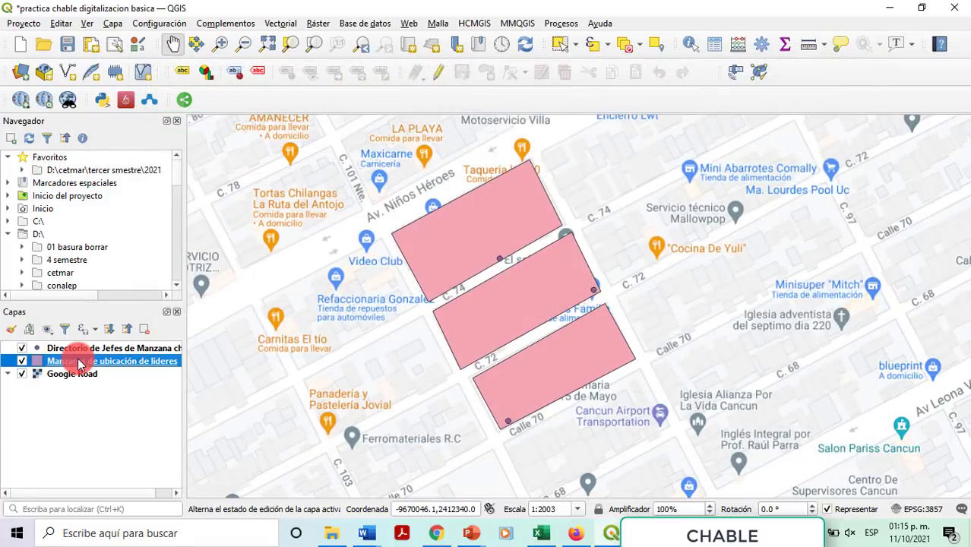
pyautogui.rightClick(79, 362)
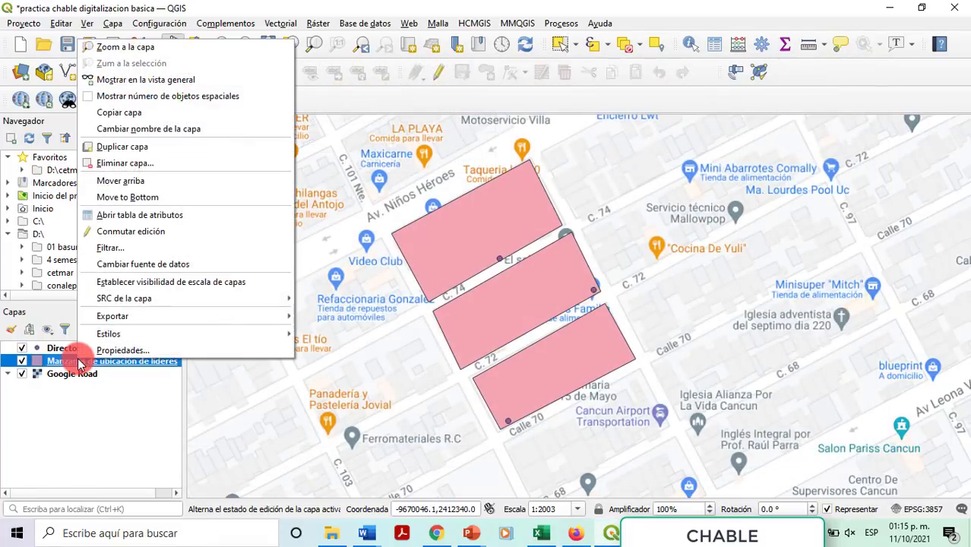
pyautogui.click(121, 217)
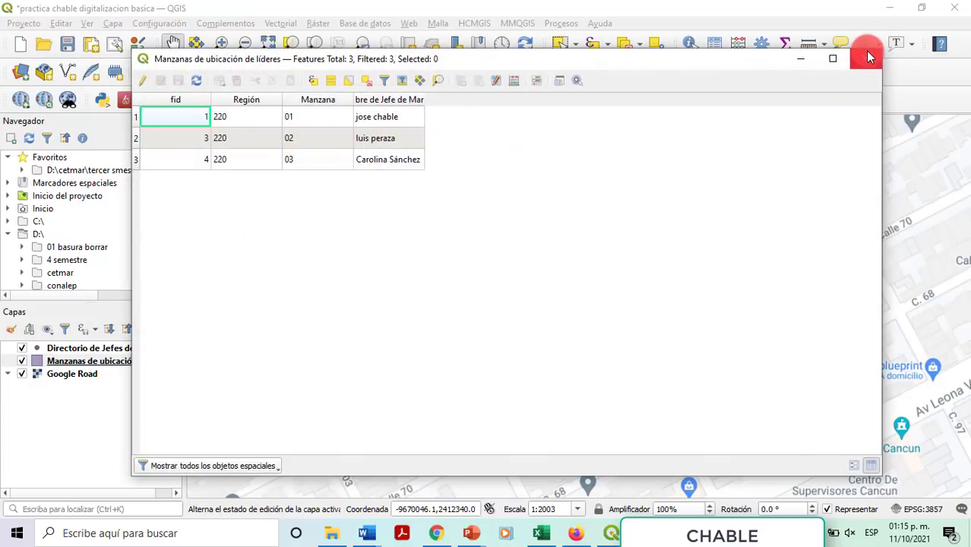
pyautogui.click(872, 60)
pyautogui.click(21, 373)
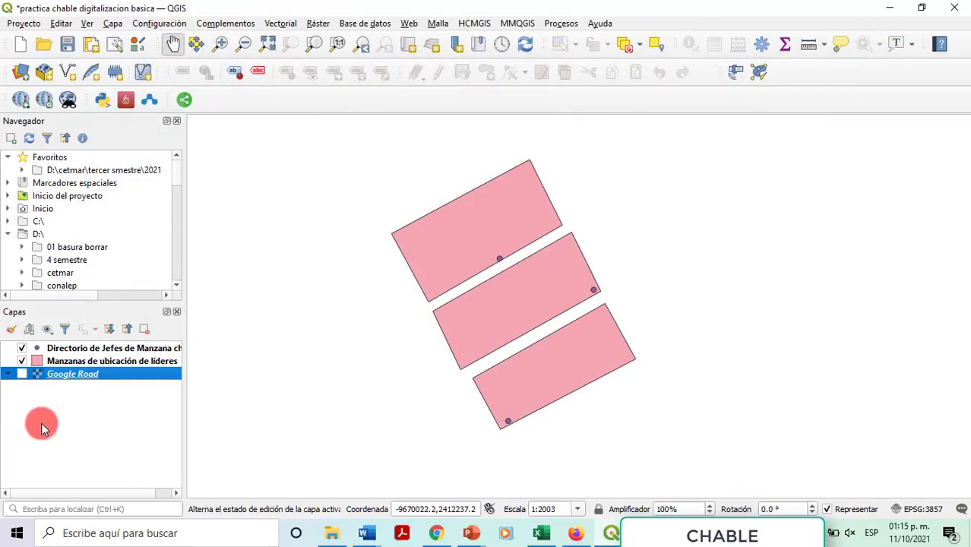
pyautogui.rightClick(75, 375)
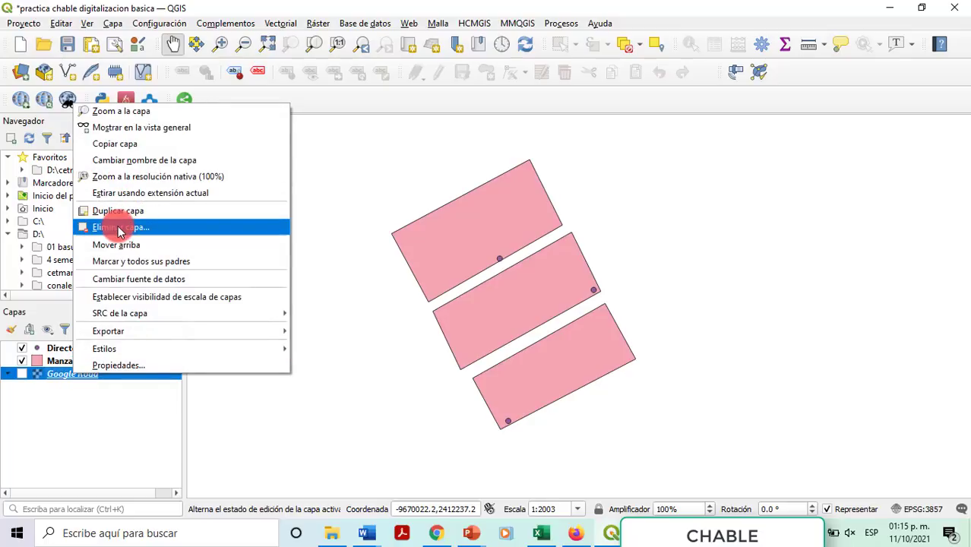
pyautogui.click(22, 374)
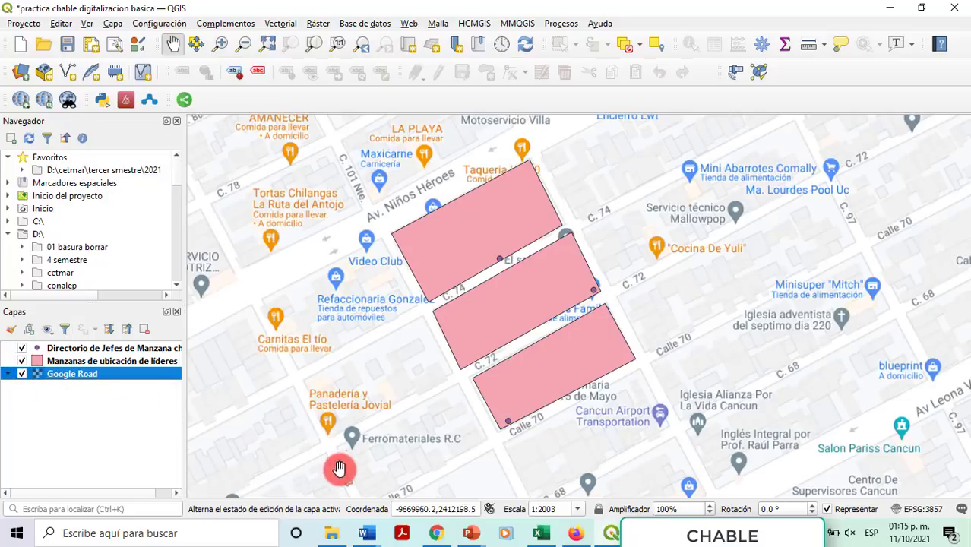
# Step: Annotate beside the blocks with 'Actividad 16 Practica sesion 13 herramientas de digitalización basicas' and the author's name, then save the project
pyautogui.click(897, 49)
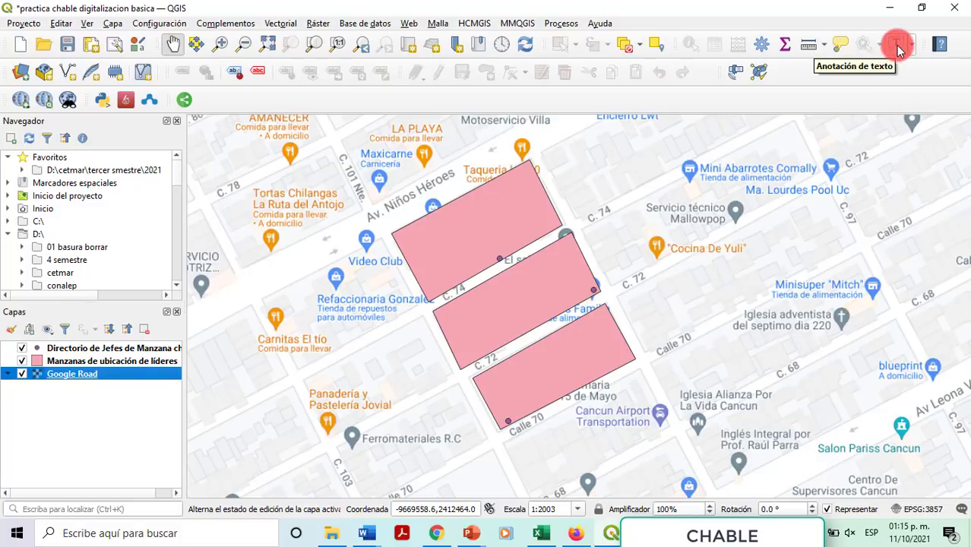
pyautogui.click(584, 187)
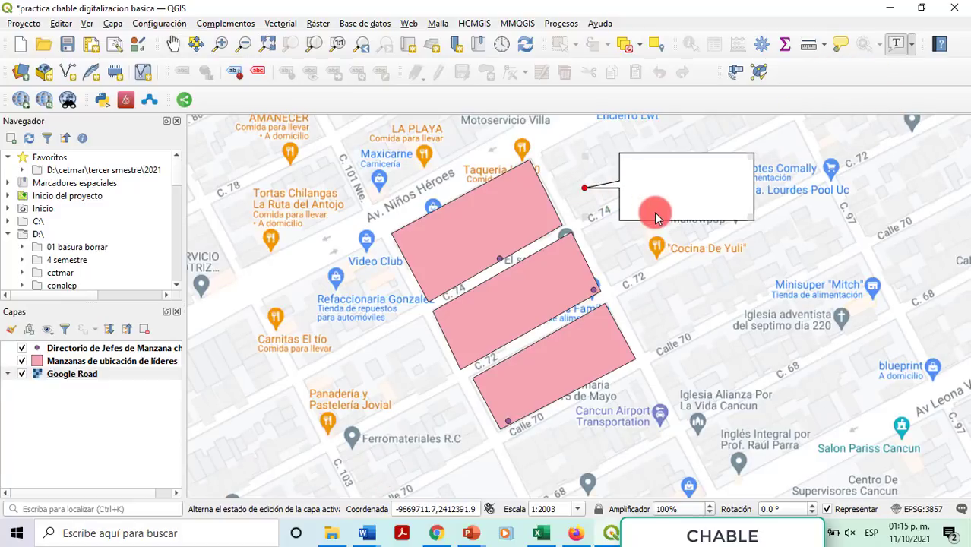
pyautogui.doubleClick(663, 182)
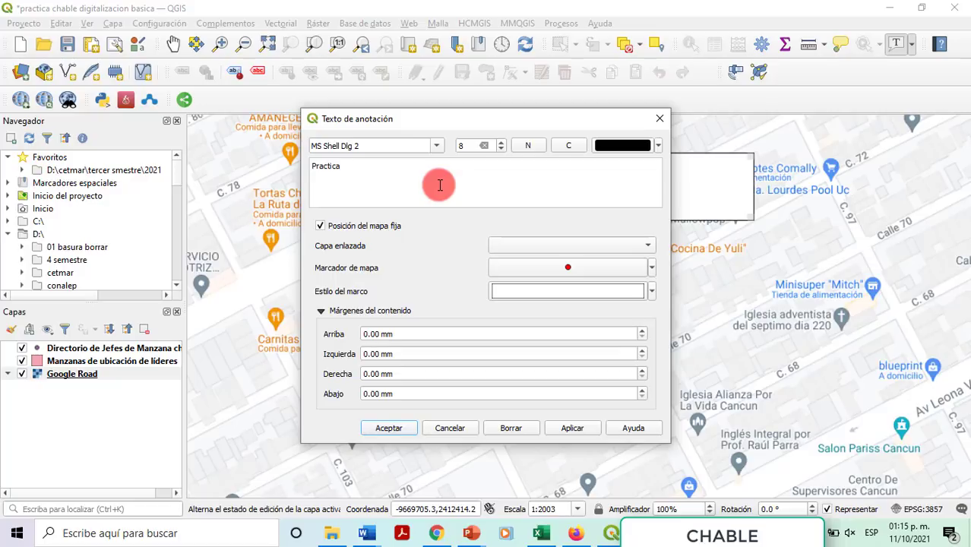
pyautogui.hotkey('ctrl', 'a')
pyautogui.write('Actividad')
pyautogui.write(' 16 Practica seison')
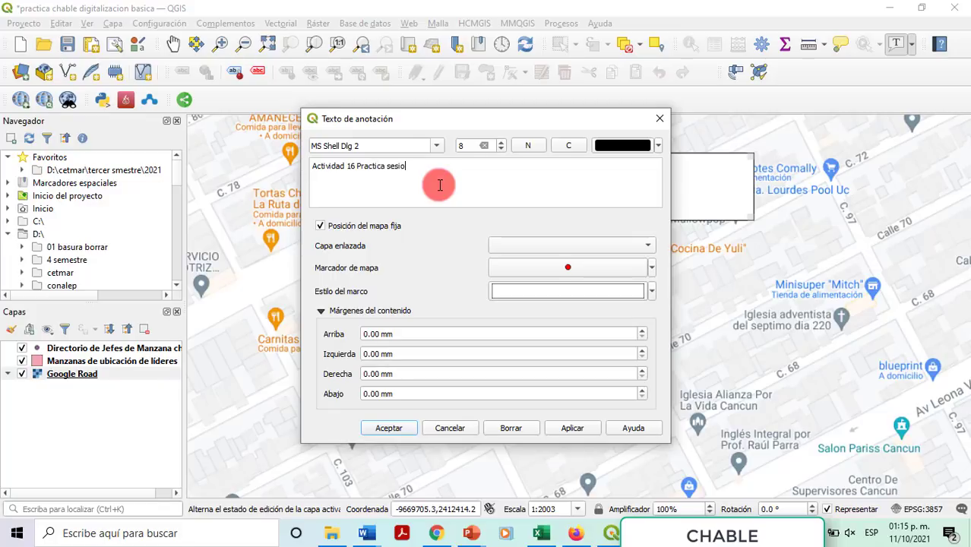
pyautogui.write('13 herramientas de digitalizació')
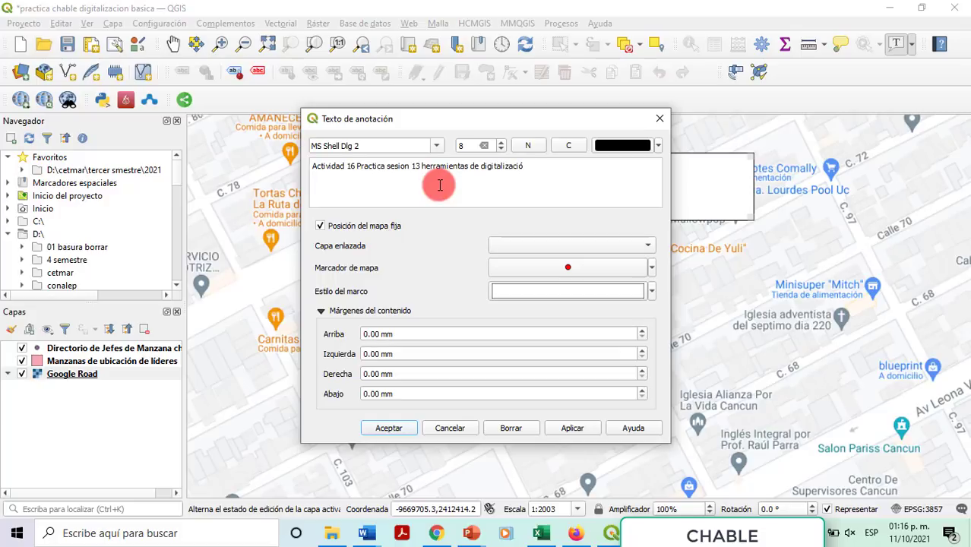
pyautogui.write('n basicas ')
pyautogui.write('jose luis Chable')
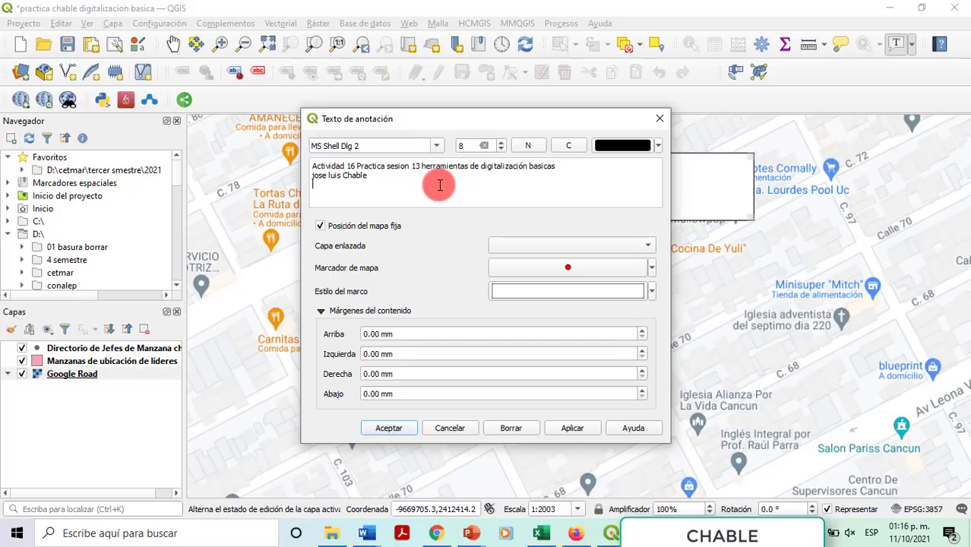
pyautogui.click(388, 429)
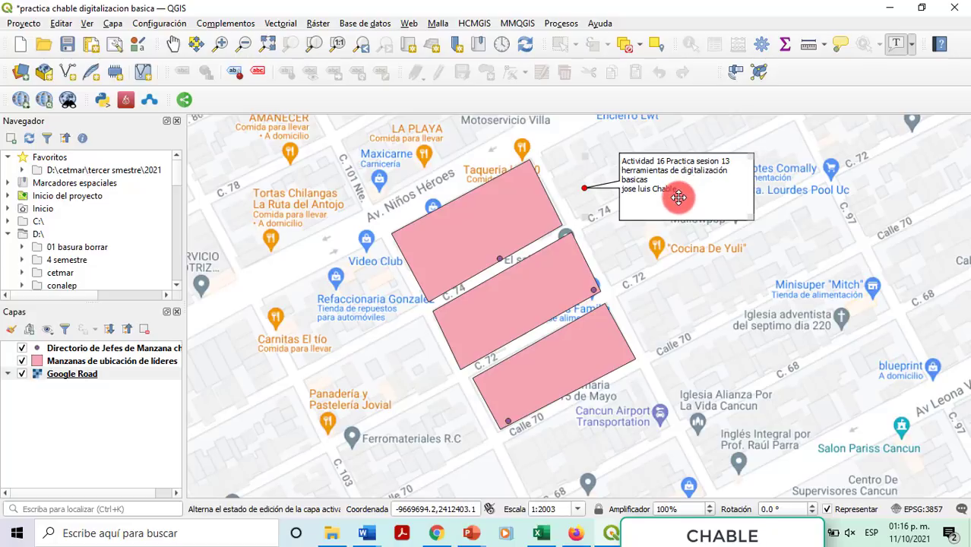
pyautogui.click(67, 45)
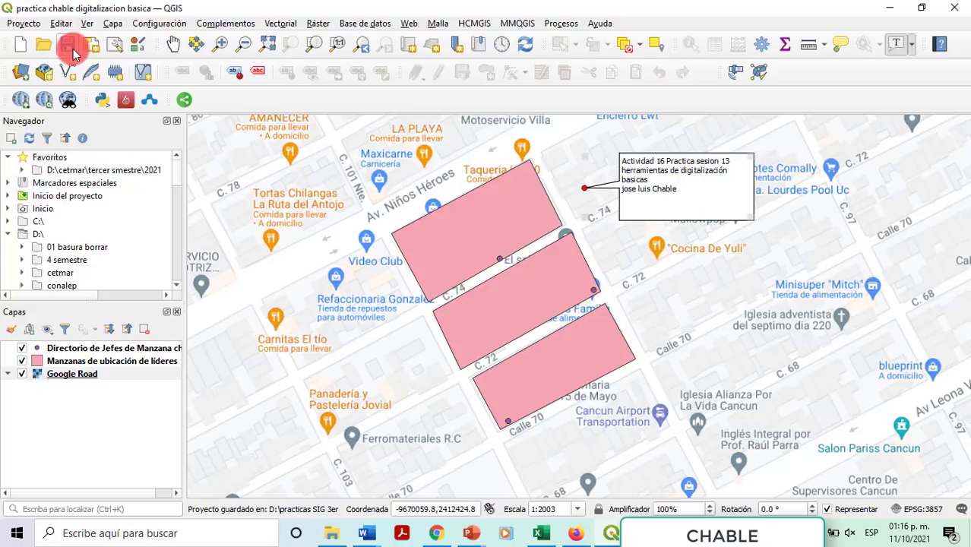
# Step: Start exporting the map to PDF and browse to the sesion 13 practica chabble digitalizacion folder
pyautogui.click(23, 24)
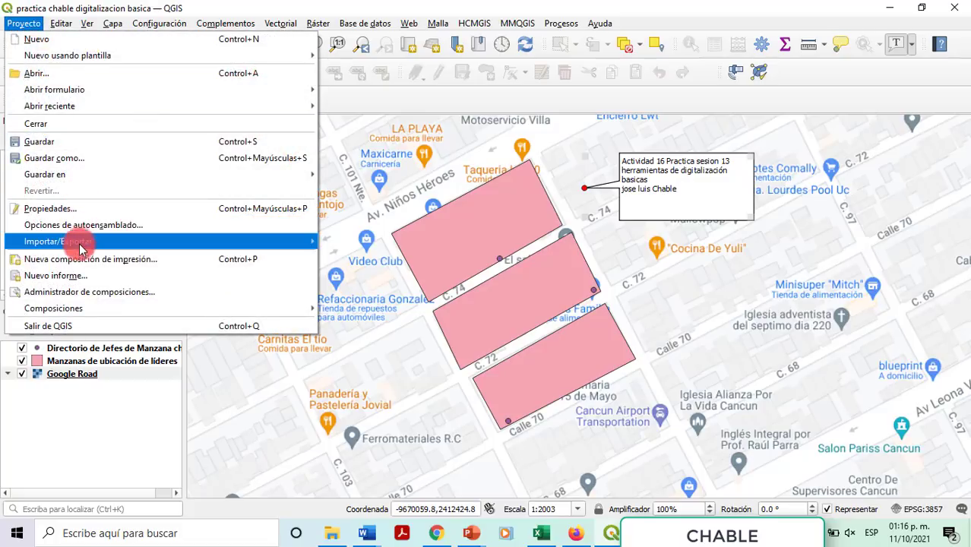
pyautogui.moveTo(68, 241)
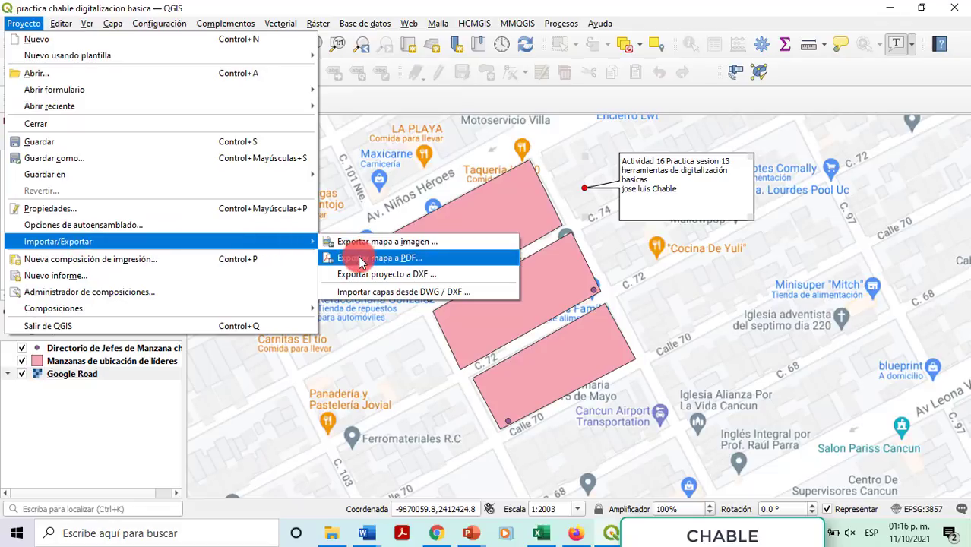
pyautogui.click(362, 259)
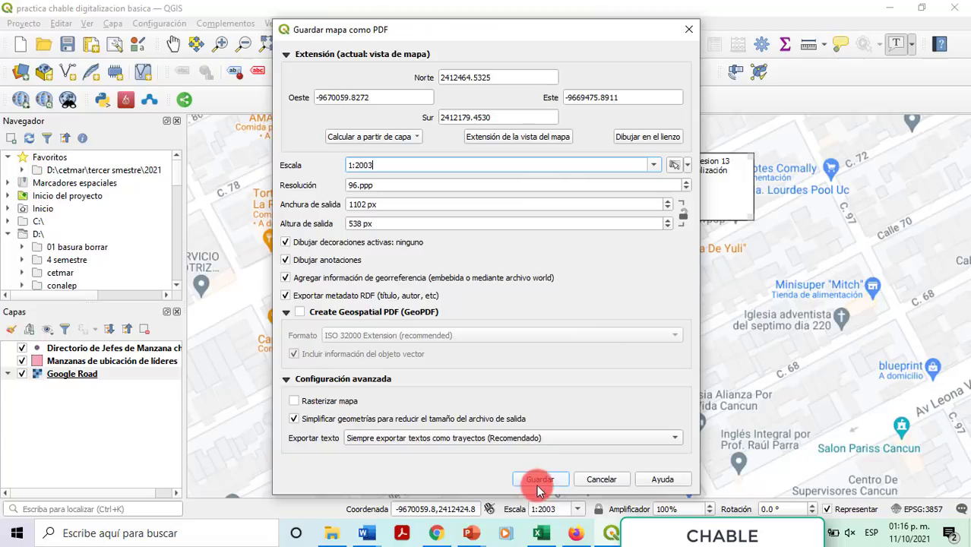
pyautogui.click(538, 485)
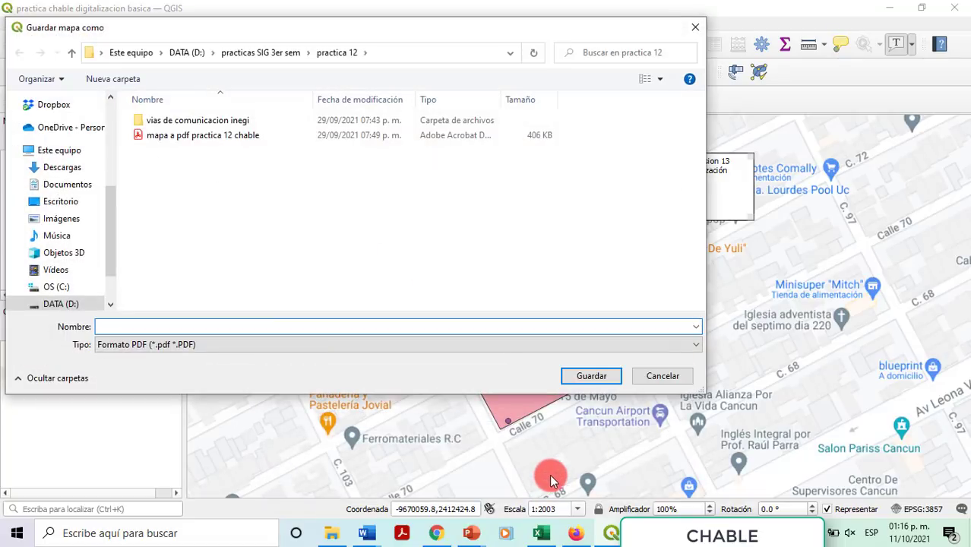
pyautogui.click(260, 53)
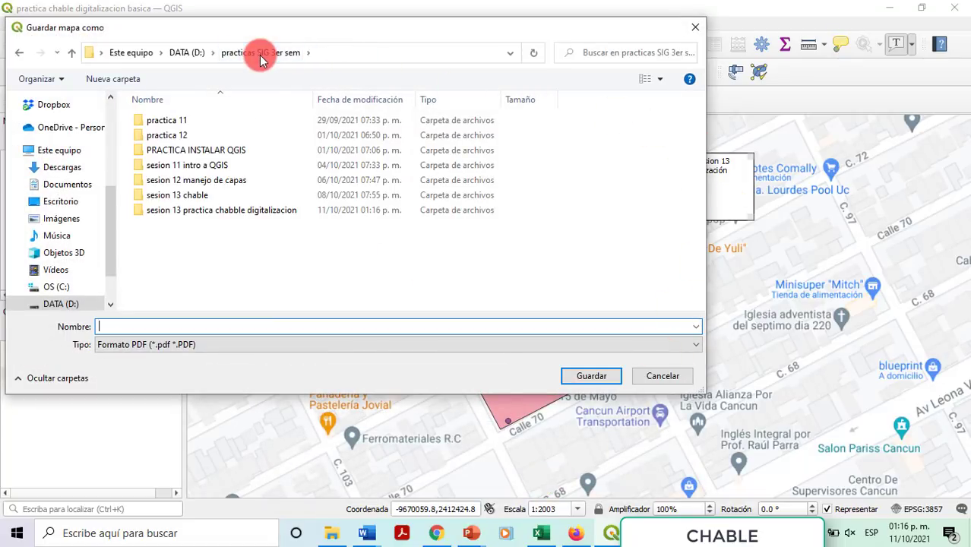
pyautogui.doubleClick(200, 210)
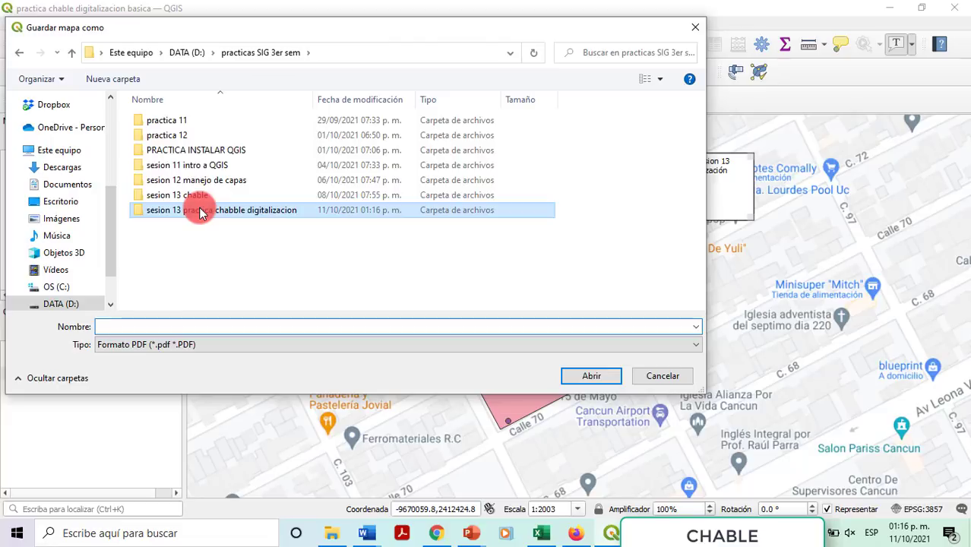
# Step: Save the PDF as 'evidencias de QGIS sesion 13' and close QGIS
pyautogui.click(190, 325)
pyautogui.write('evi')
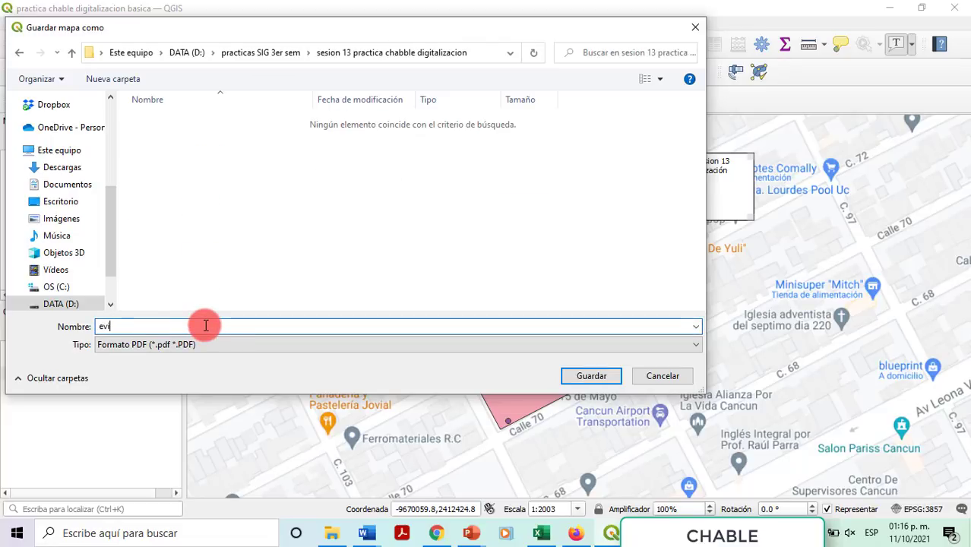
pyautogui.write('dencias de QGIS')
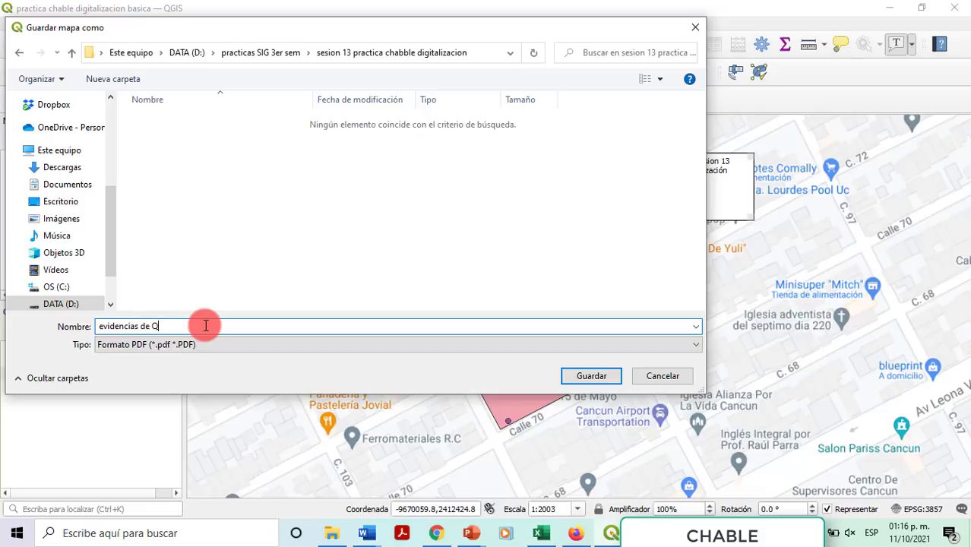
pyautogui.moveTo(576, 534)
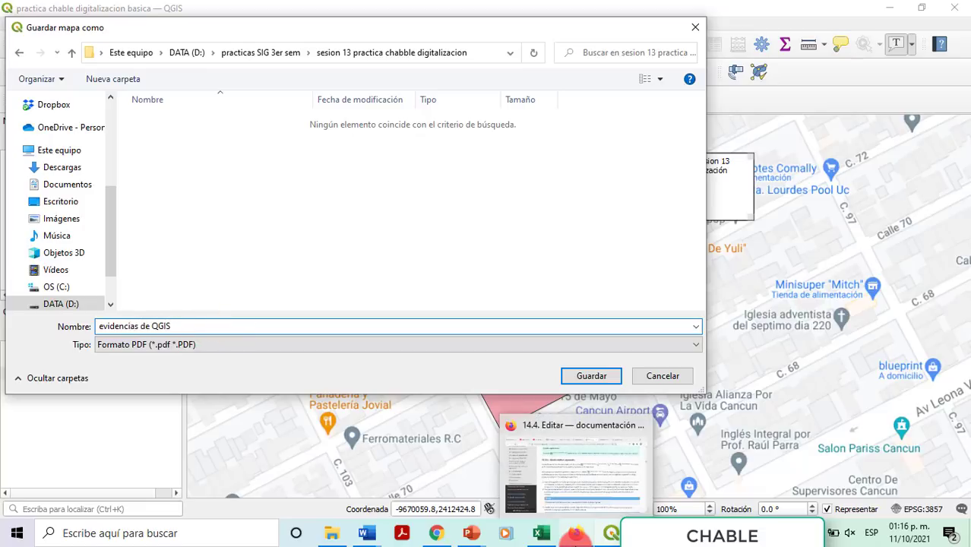
pyautogui.write('seison')
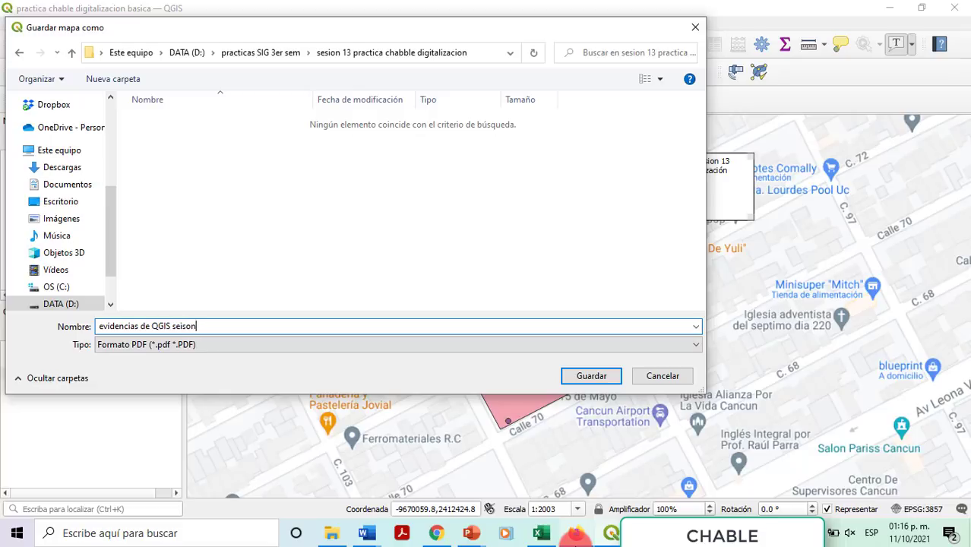
pyautogui.press('BackSpace')
pyautogui.press('BackSpace')
pyautogui.press('BackSpace')
pyautogui.press('BackSpace')
pyautogui.write('sion 13')
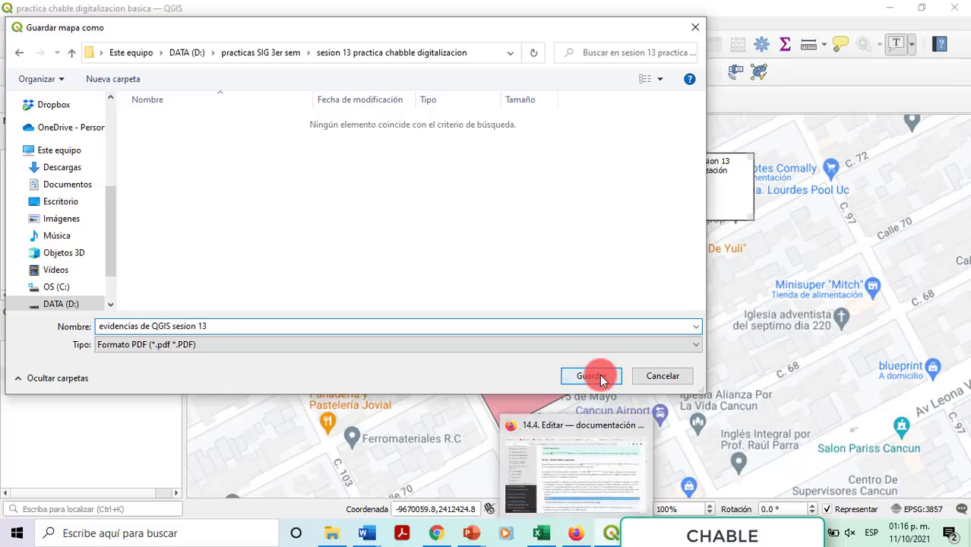
pyautogui.click(599, 376)
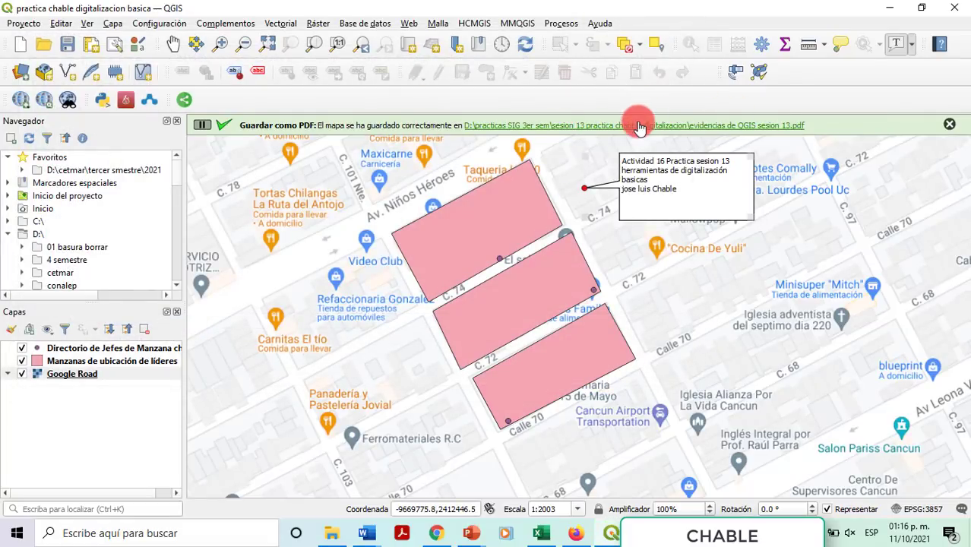
pyautogui.click(955, 8)
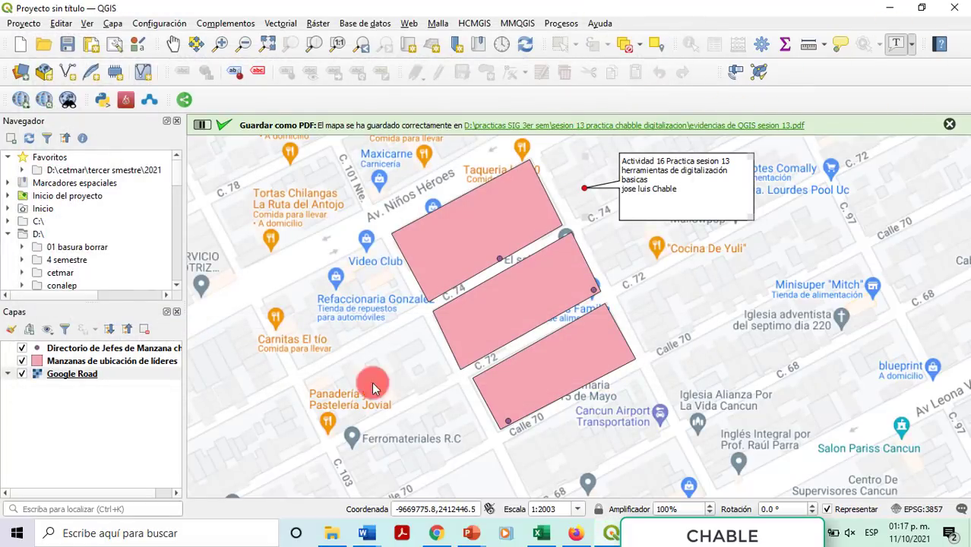
pyautogui.moveTo(334, 535)
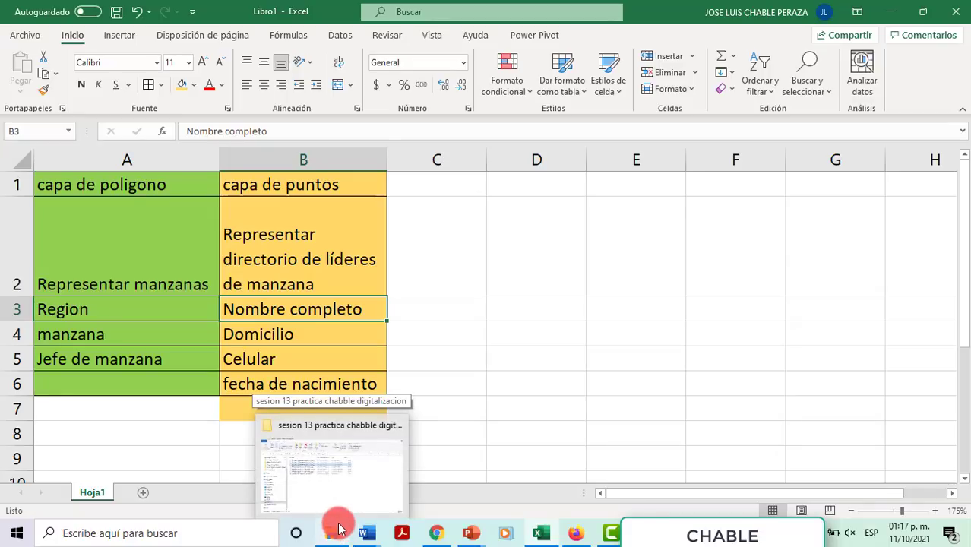
pyautogui.click(334, 528)
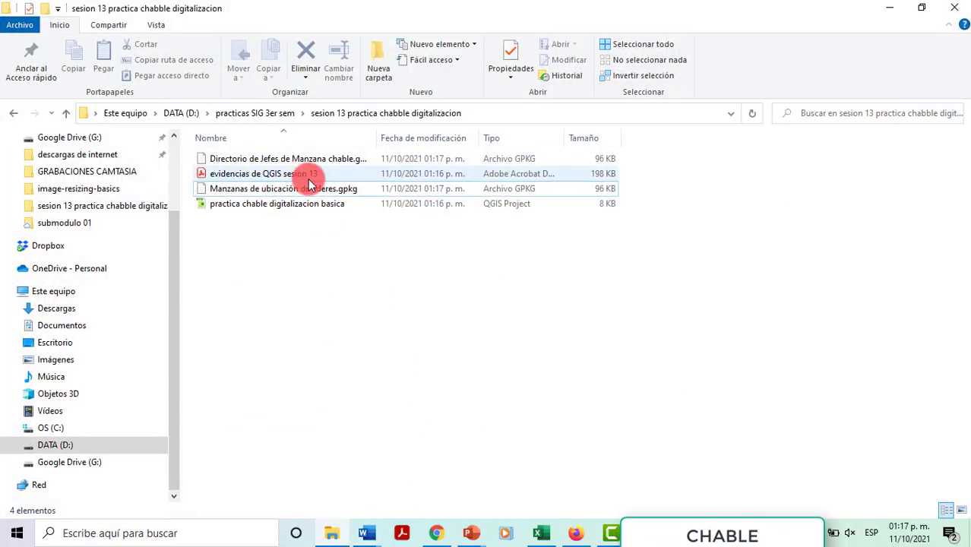
pyautogui.click(505, 113)
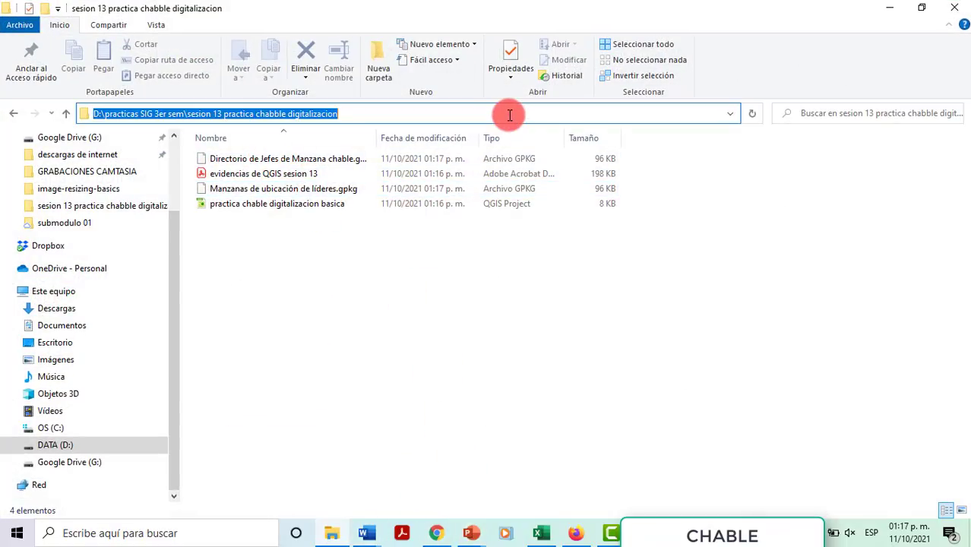
pyautogui.click(563, 402)
pyautogui.click(541, 531)
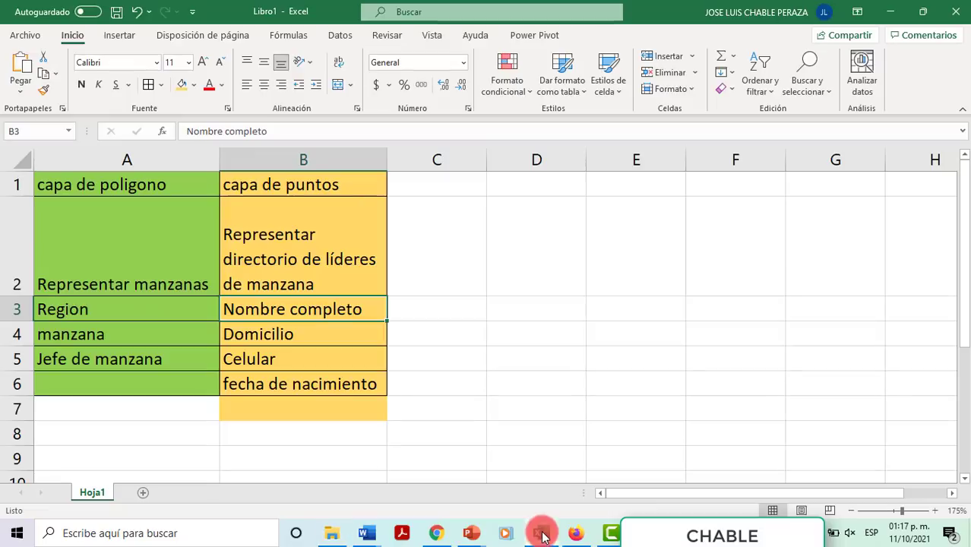
# Step: Save the Excel workbook under the name 'tablas de datos para capas chable'
pyautogui.click(39, 42)
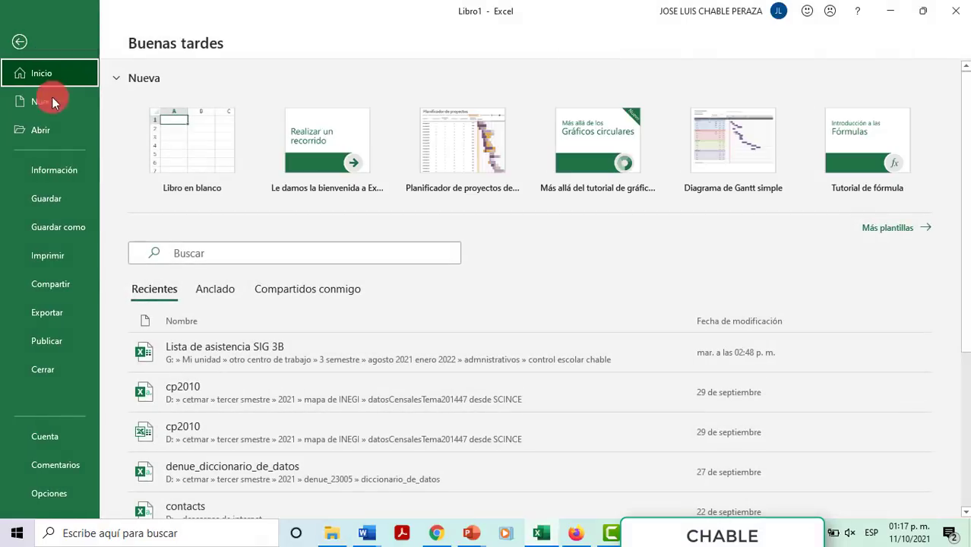
pyautogui.click(62, 196)
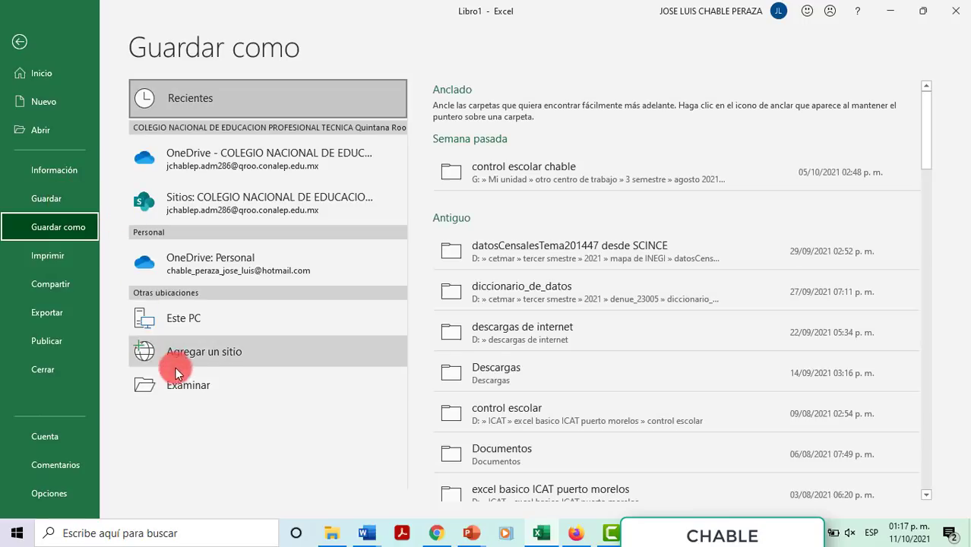
pyautogui.click(193, 387)
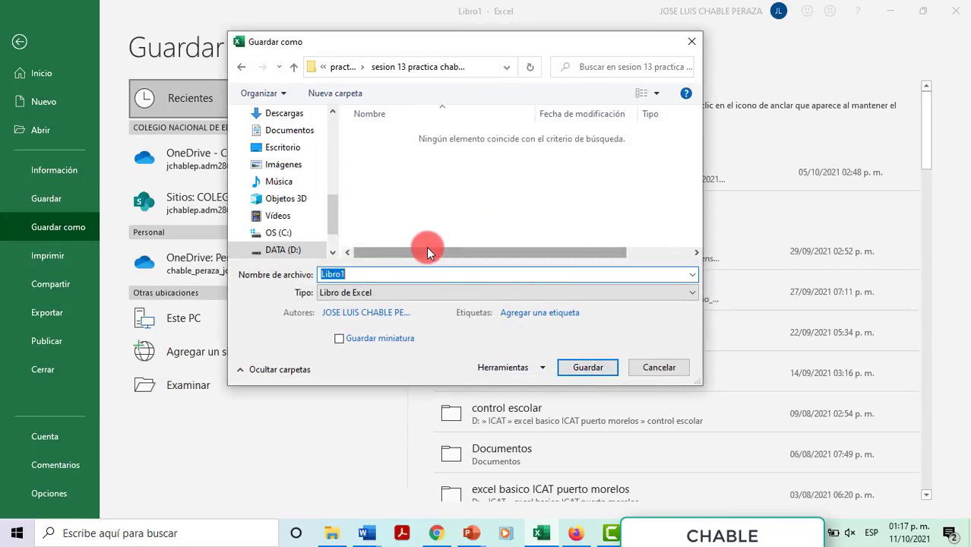
pyautogui.write('ta')
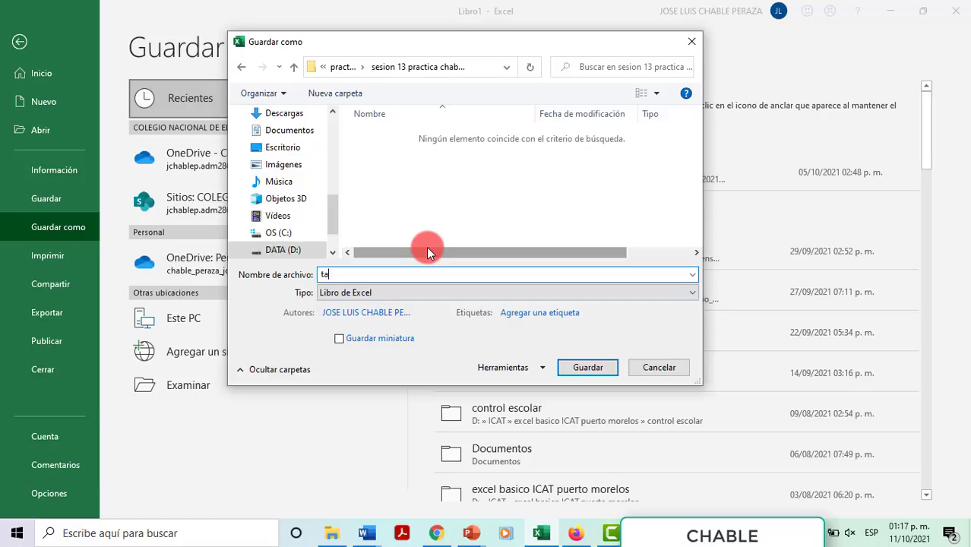
pyautogui.write('blas de datos para capas chable')
pyautogui.click(593, 369)
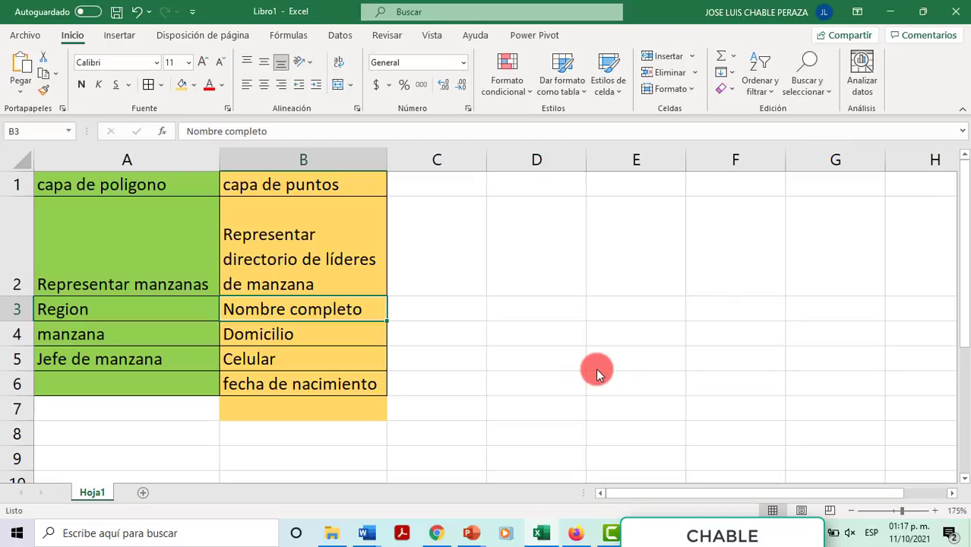
# Step: Close Excel and widen the Nombre column in the session folder to show full file names
pyautogui.click(954, 12)
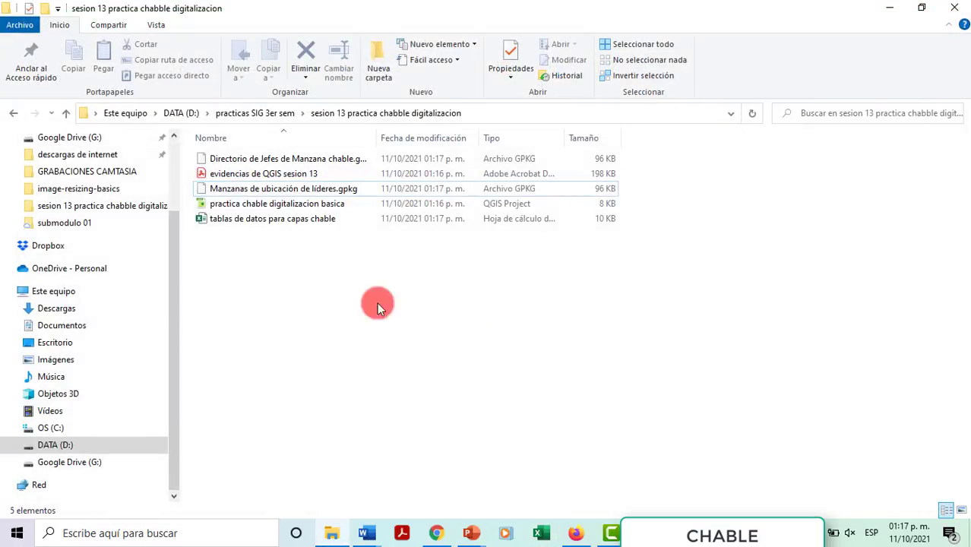
pyautogui.moveTo(365, 263); pyautogui.dragTo(188, 127)
pyautogui.click(391, 315)
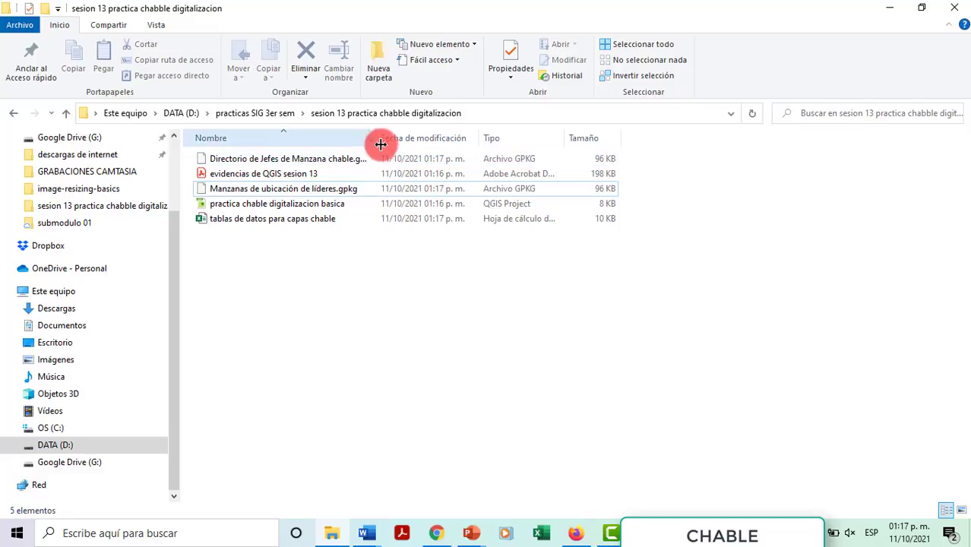
pyautogui.moveTo(379, 139); pyautogui.dragTo(426, 141)
# Step: Check the project files and preview the exported 'evidencias de QGIS sesion 13' PDF
pyautogui.click(369, 162)
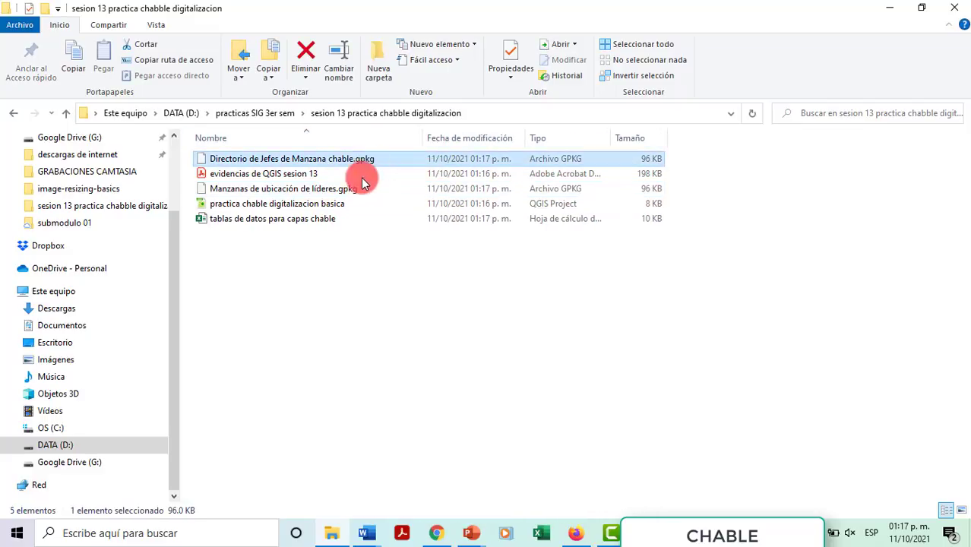
pyautogui.keyDown('ctrl'); pyautogui.click(354, 189); pyautogui.keyUp('ctrl')
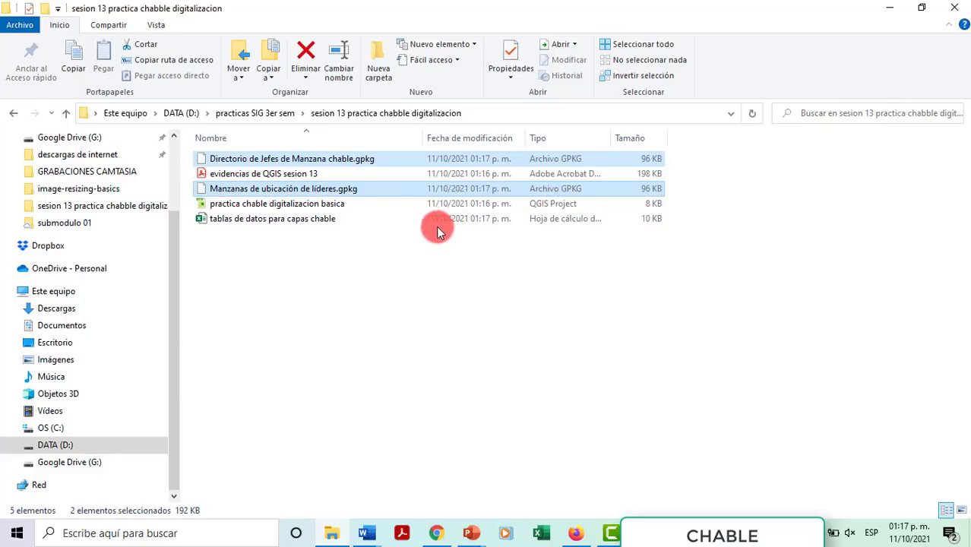
pyautogui.click(310, 207)
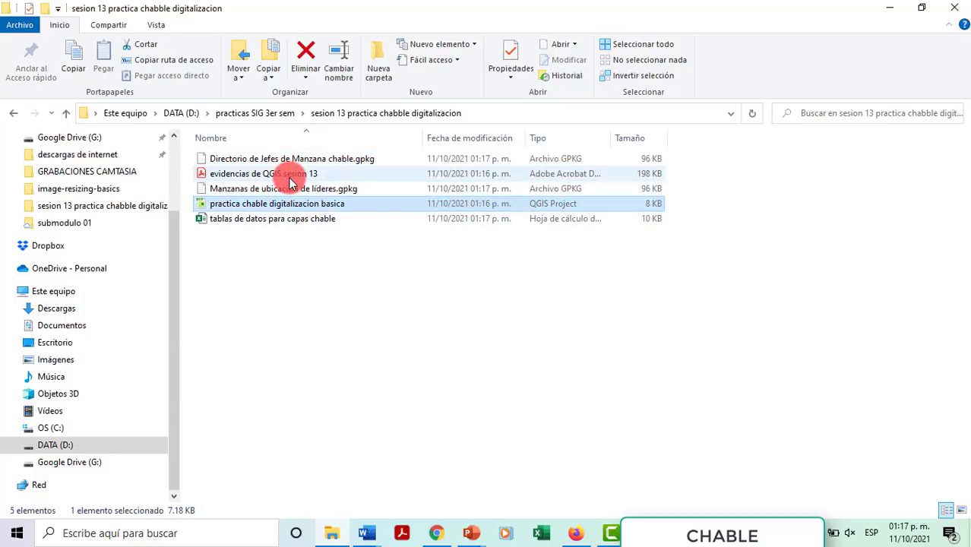
pyautogui.click(278, 175)
pyautogui.doubleClick(280, 175)
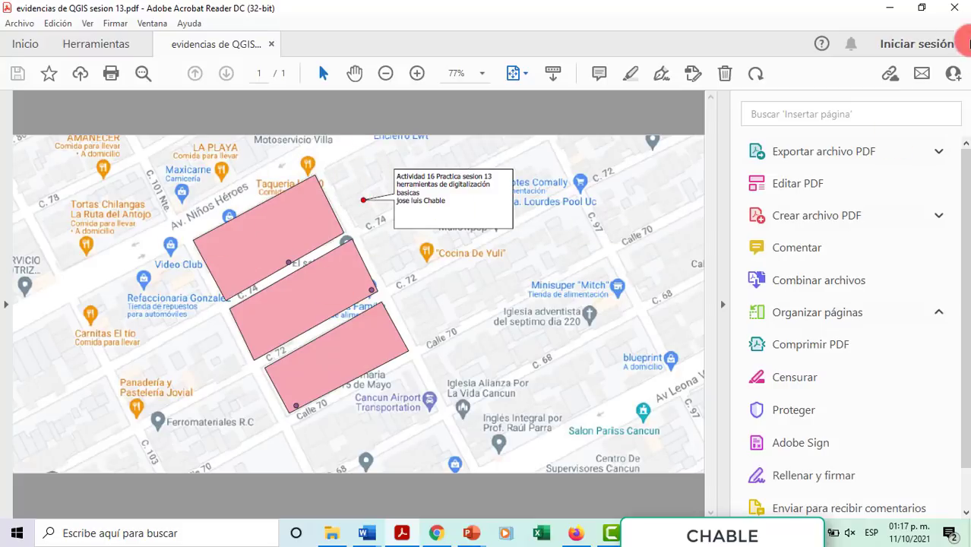
pyautogui.click(958, 10)
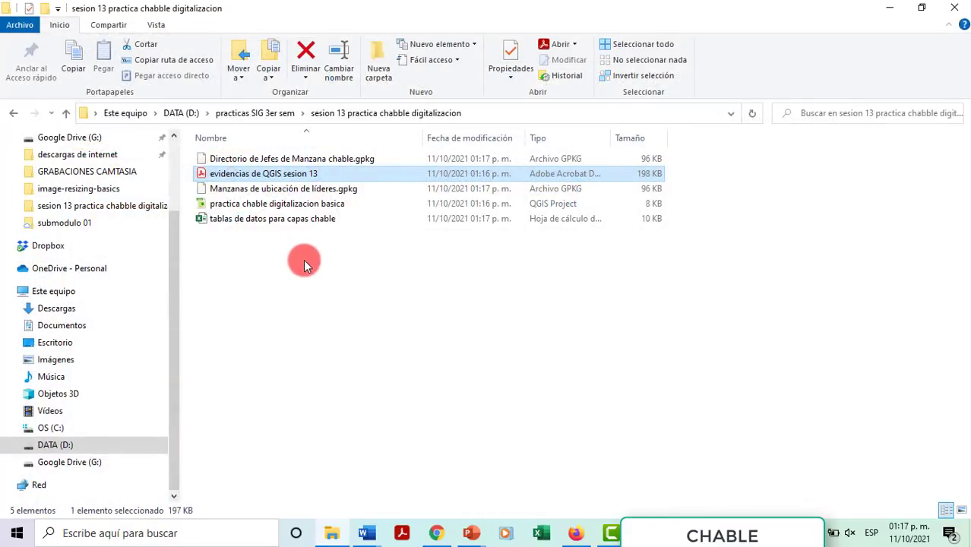
# Step: Select all five project files, including the 'tablas de datos para capas chable' workbook
pyautogui.click(289, 219)
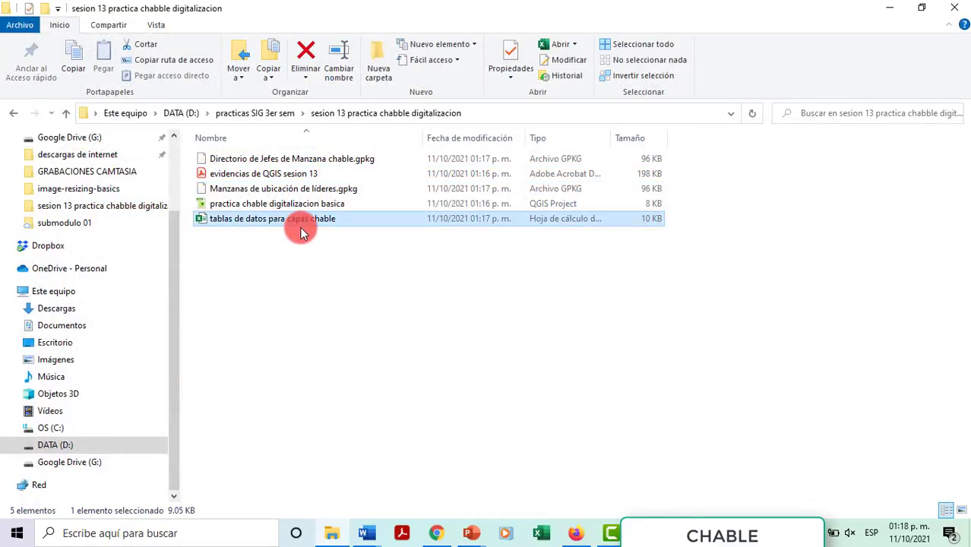
pyautogui.click(403, 290)
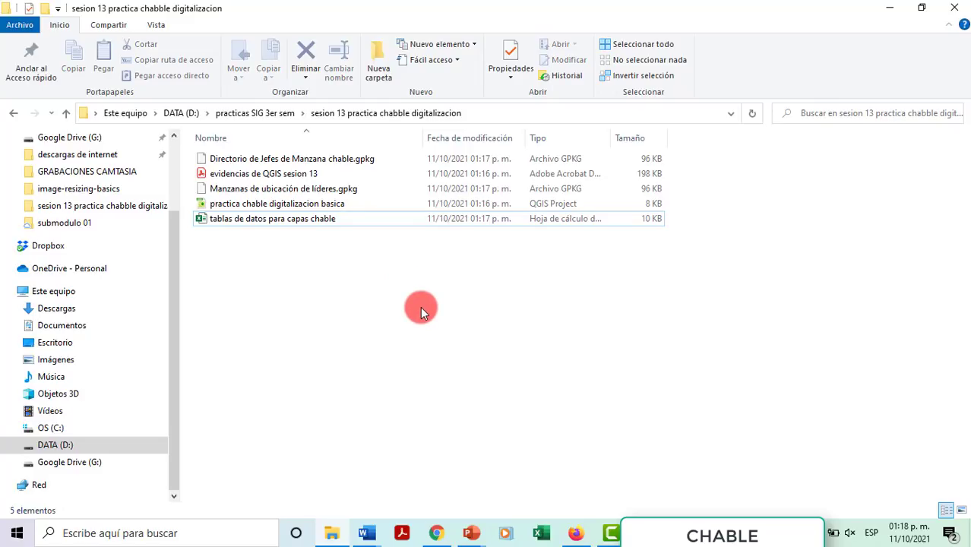
pyautogui.moveTo(420, 306); pyautogui.dragTo(283, 176)
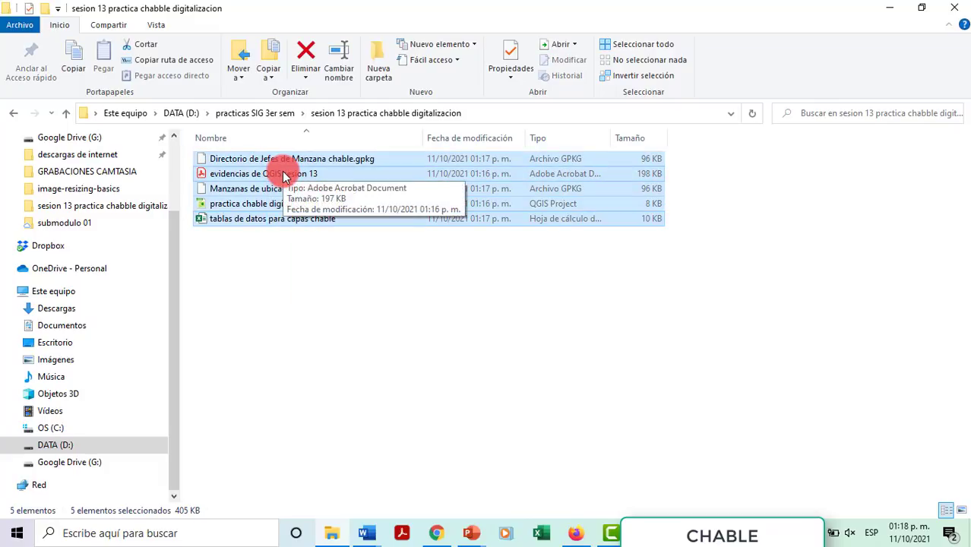
pyautogui.rightClick(283, 176)
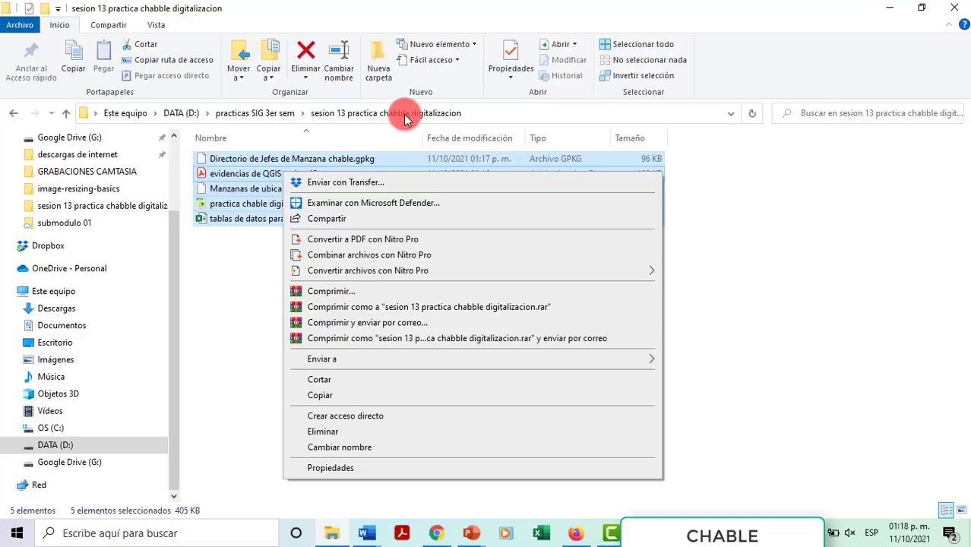
pyautogui.click(385, 314)
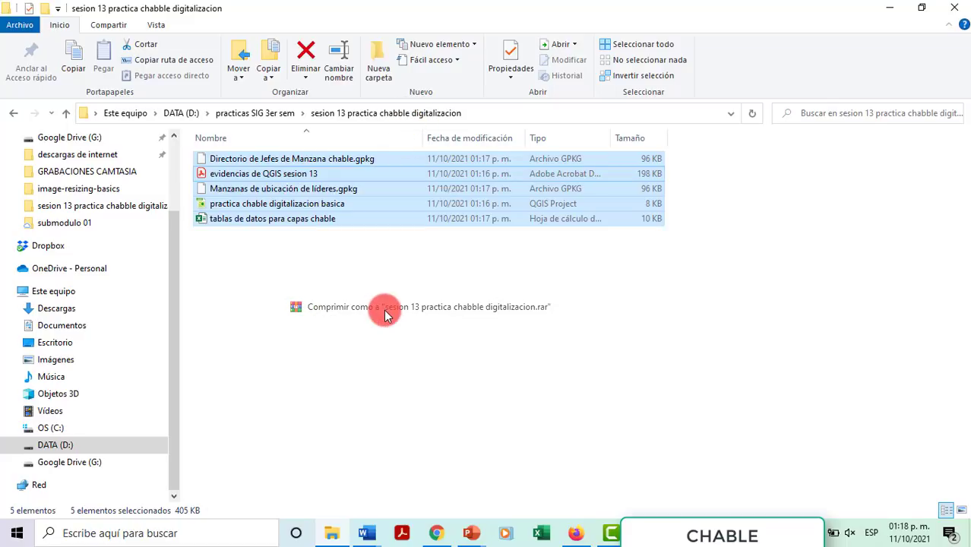
pyautogui.click(315, 267)
pyautogui.click(330, 220)
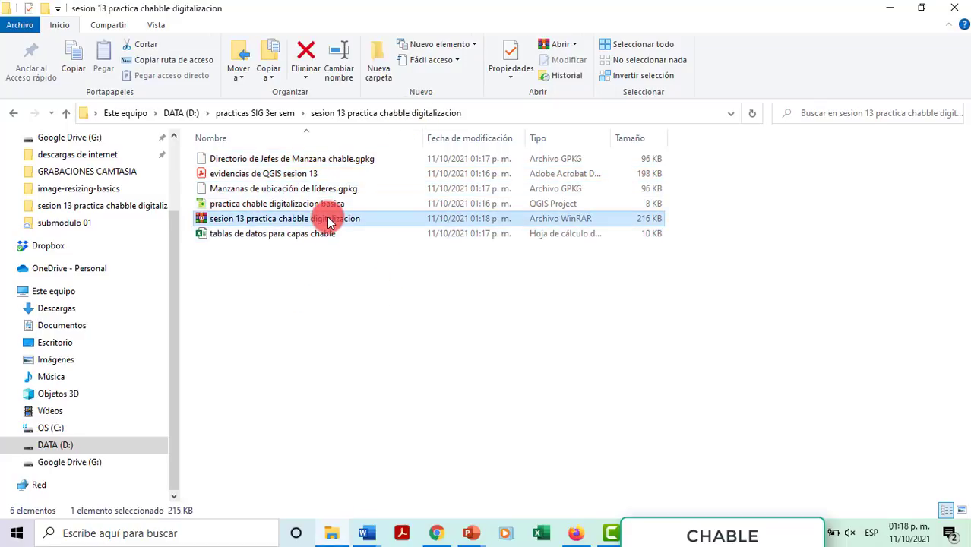
pyautogui.press('Delete')
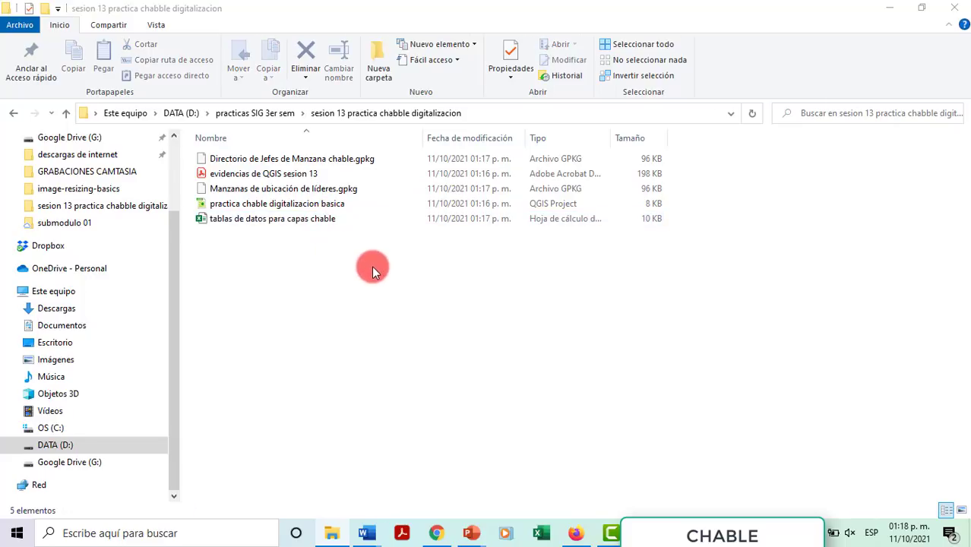
pyautogui.moveTo(375, 266); pyautogui.dragTo(215, 152)
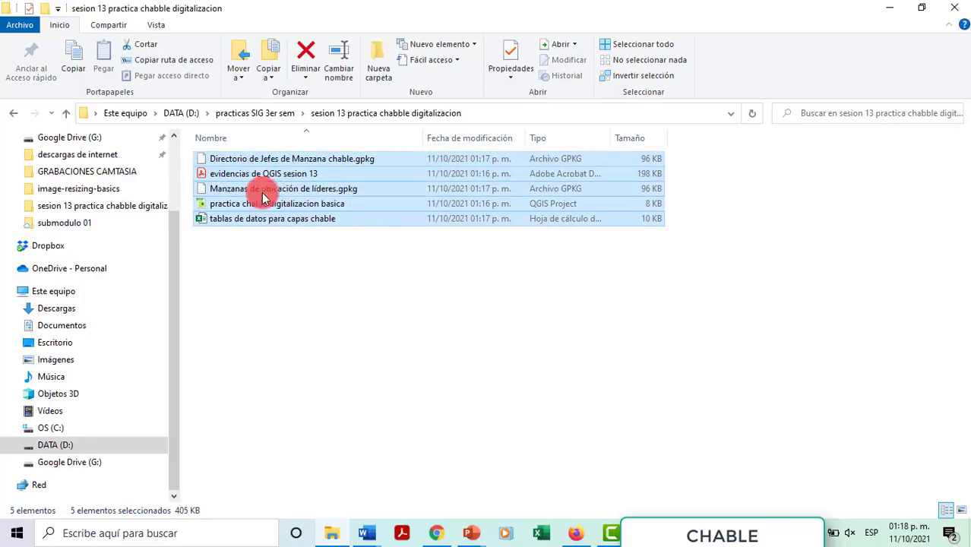
pyautogui.moveTo(341, 256); pyautogui.dragTo(253, 163)
# Step: Compress the five selected files into a zip archive, keeping the suggested name
pyautogui.rightClick(253, 163)
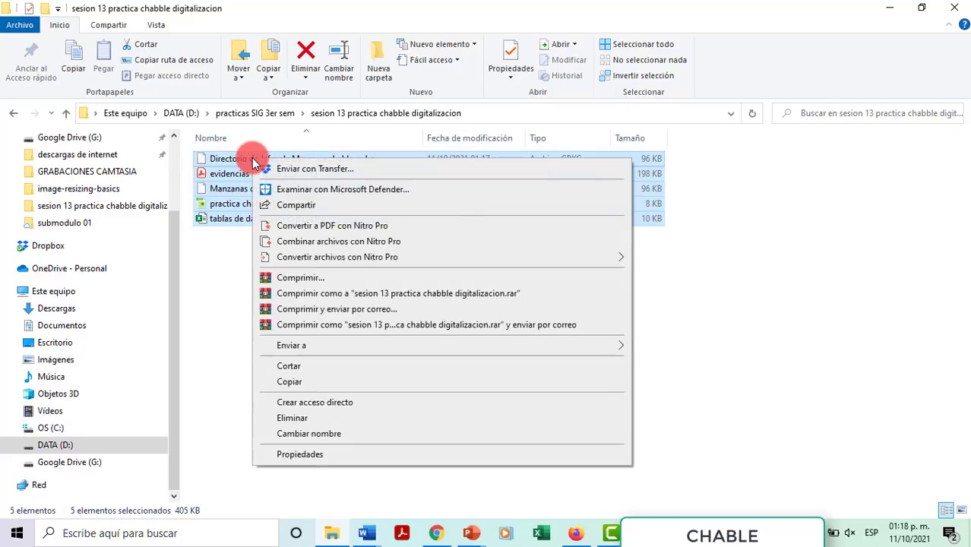
pyautogui.moveTo(362, 348)
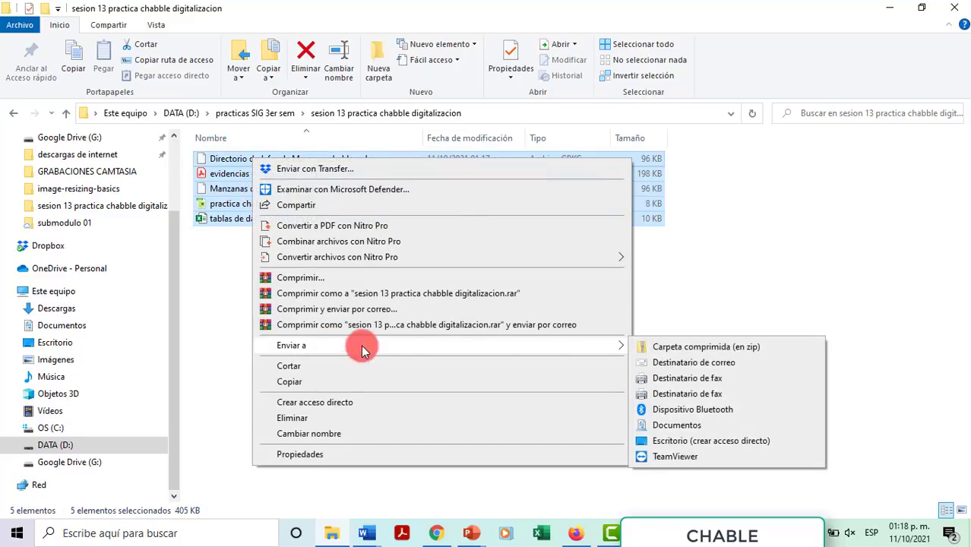
pyautogui.click(682, 346)
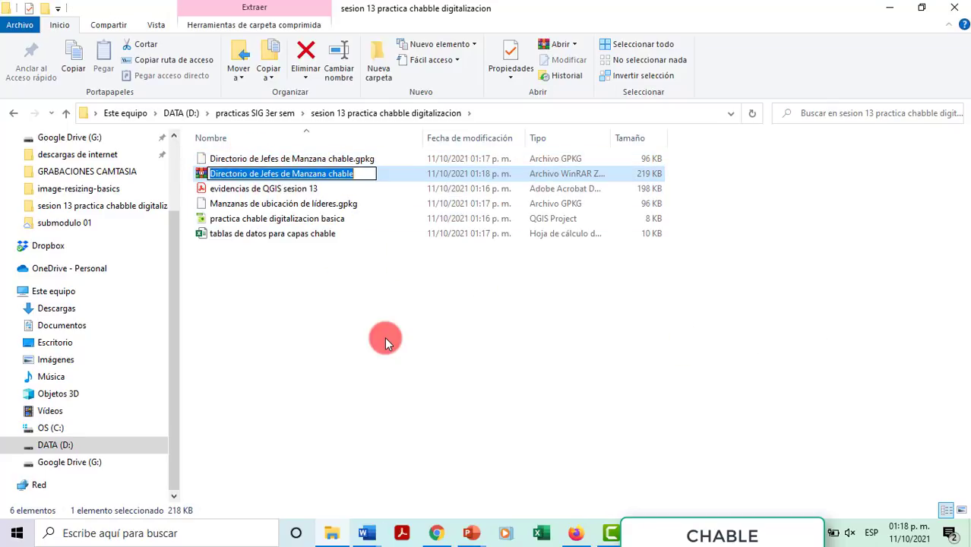
pyautogui.press('Return')
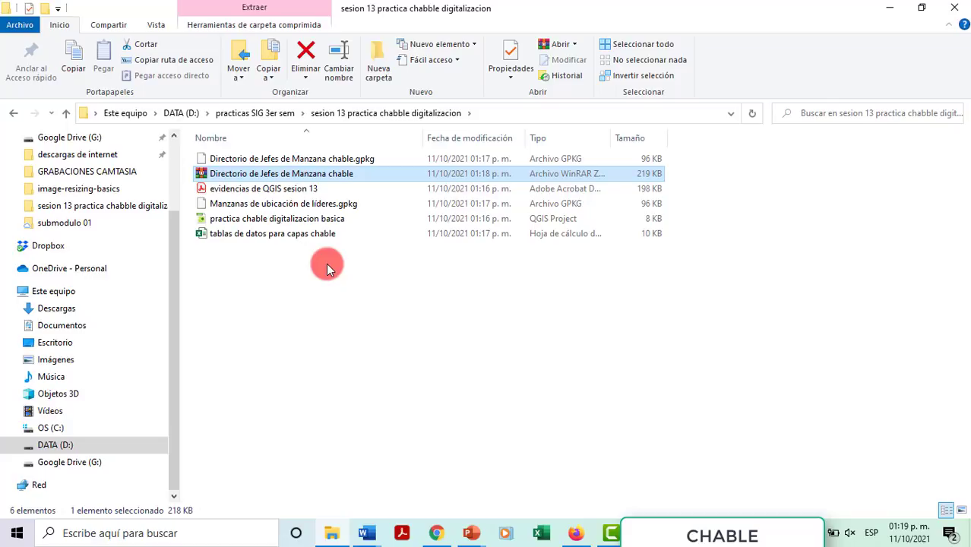
# Step: Review the folder's six items, selecting and clearing the files and the evidencias PDF
pyautogui.moveTo(389, 298); pyautogui.dragTo(209, 135)
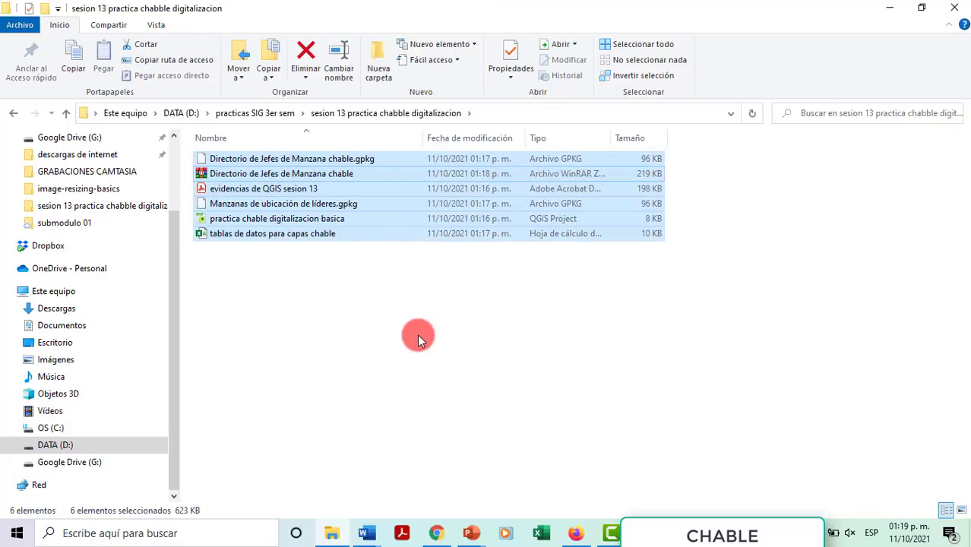
pyautogui.click(411, 336)
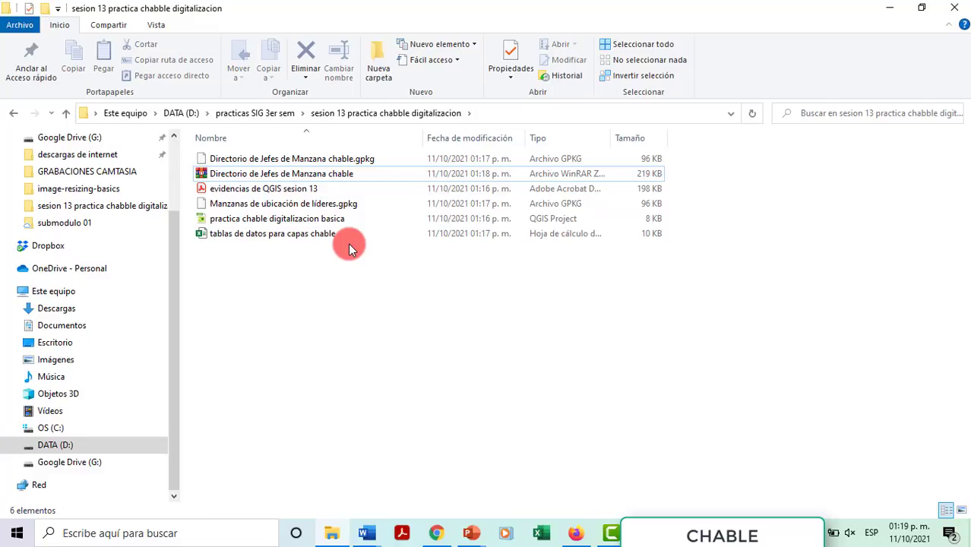
pyautogui.click(294, 195)
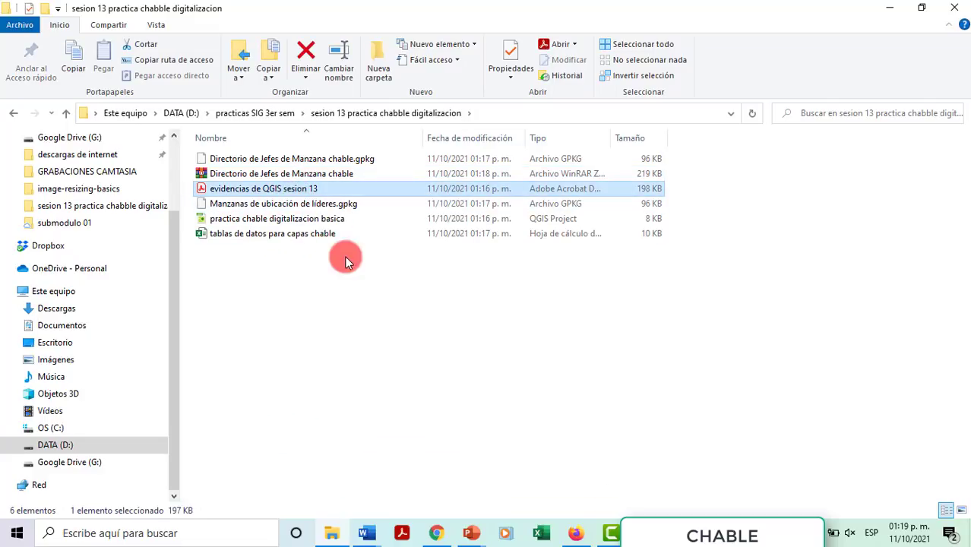
pyautogui.click(318, 293)
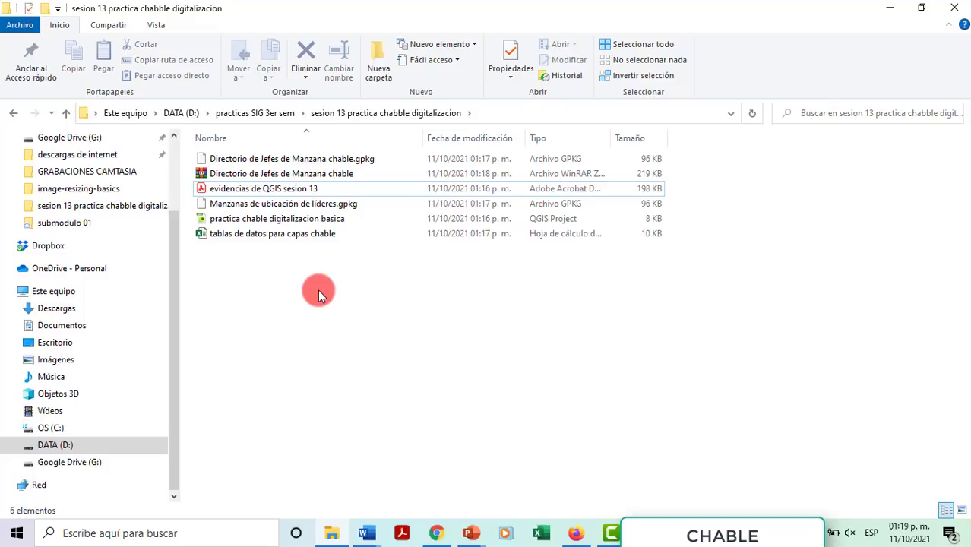